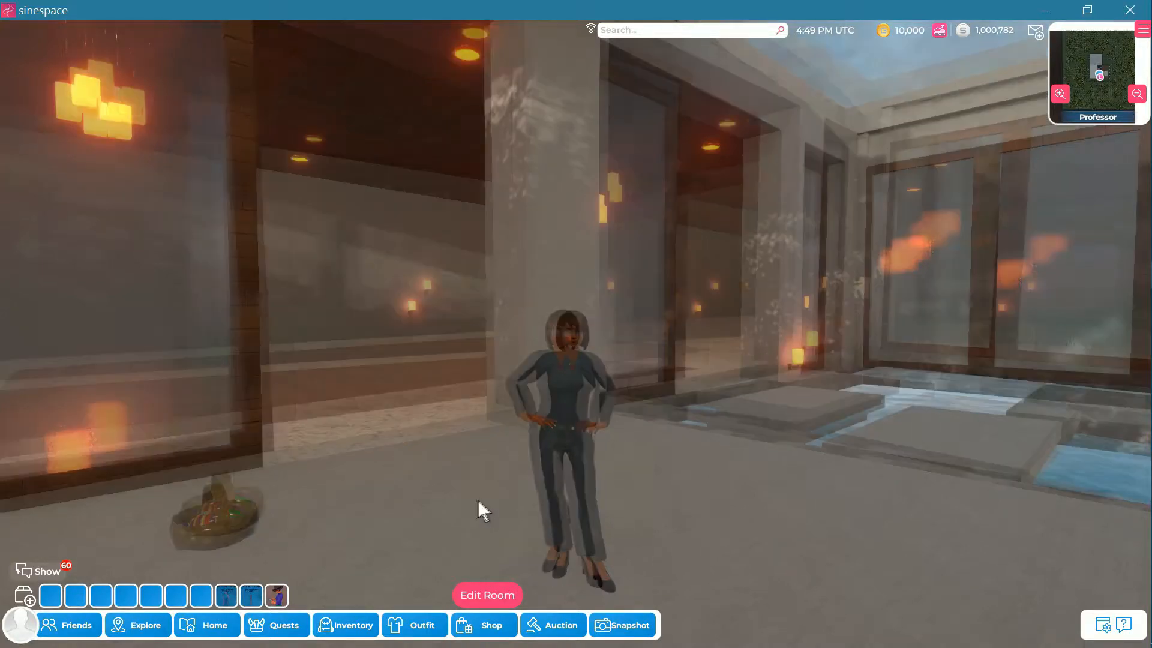
# - Look around the house's patio and pool area from the avatar's position
pyautogui.moveTo(478, 500); pyautogui.dragTo(470, 502, button='right')
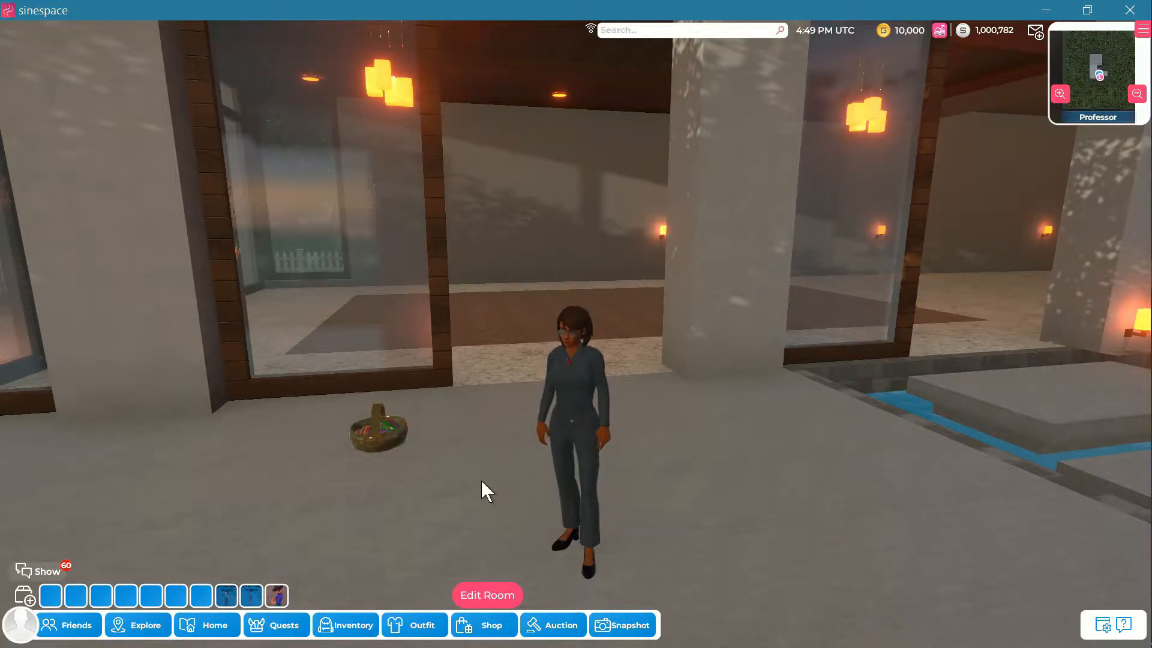
pyautogui.scroll(-2, 481, 480)
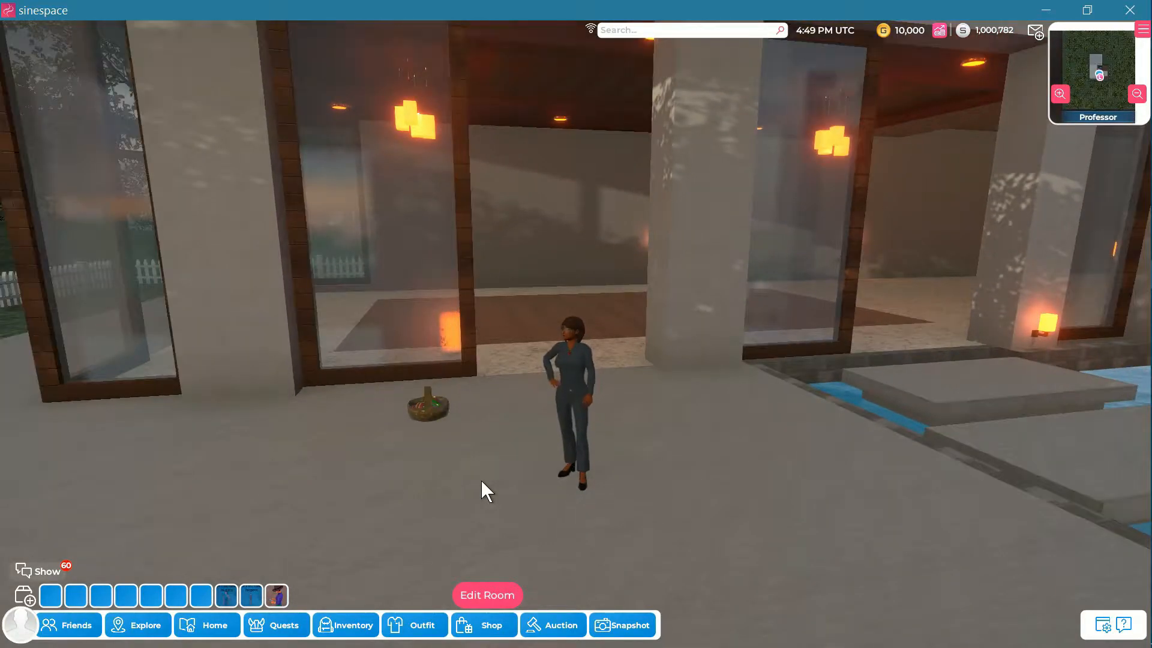
pyautogui.moveTo(480, 480); pyautogui.dragTo(478, 472, button='right')
pyautogui.scroll(-2, 471, 476)
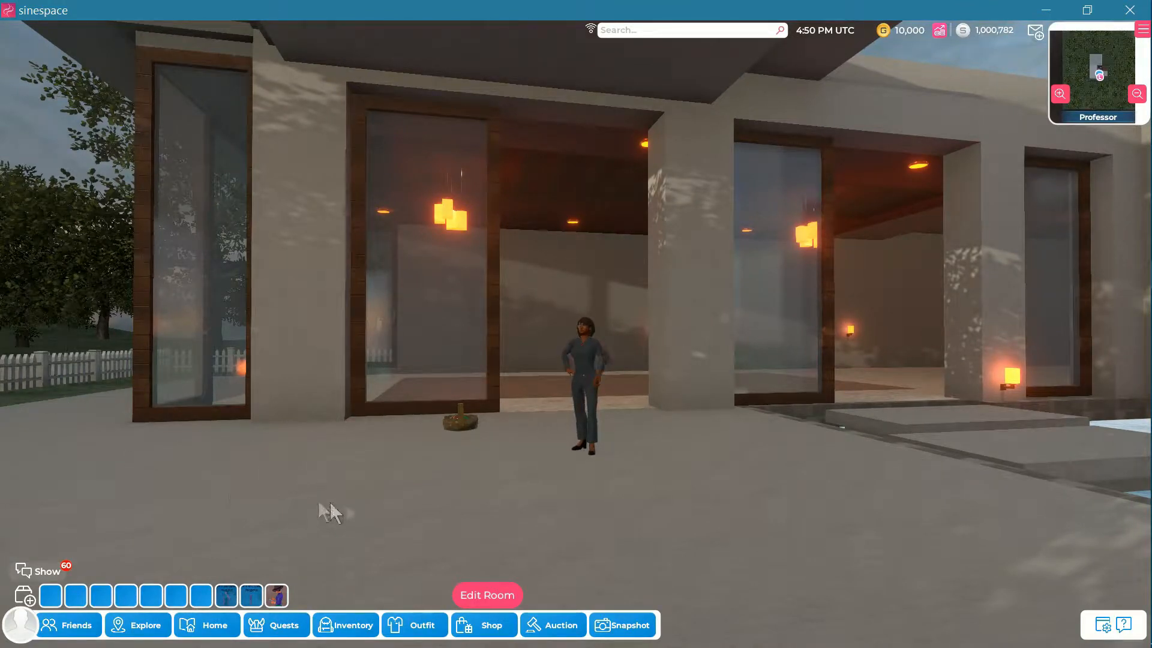
pyautogui.moveTo(483, 499); pyautogui.dragTo(497, 502, button='right')
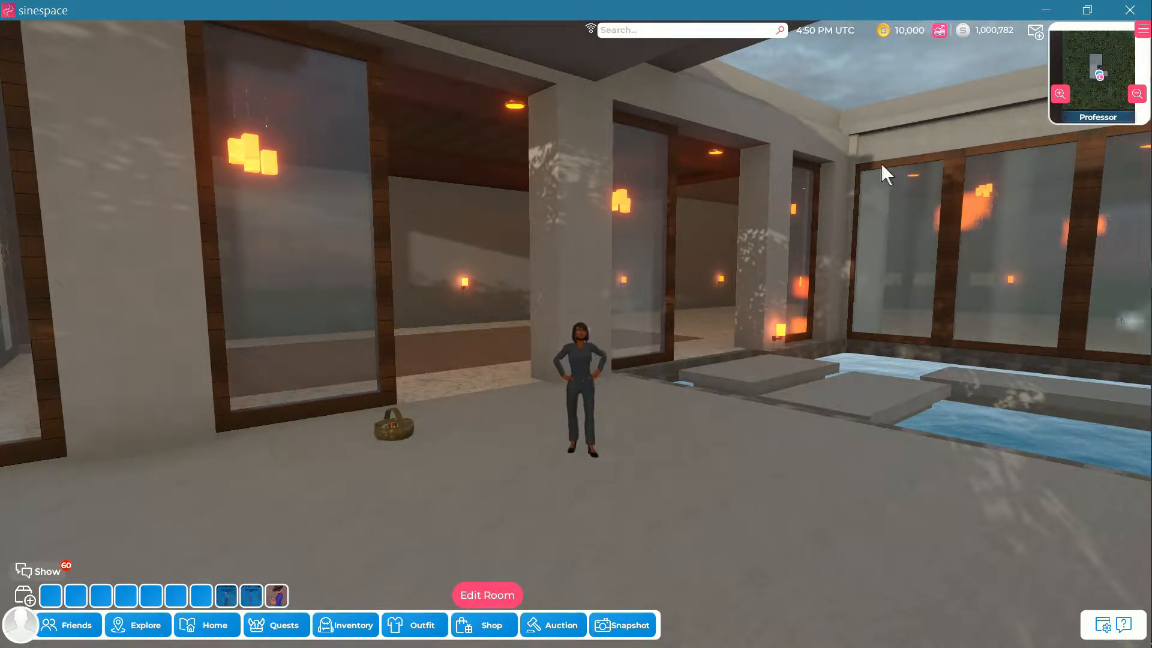
pyautogui.moveTo(761, 488); pyautogui.dragTo(748, 487, button='right')
pyautogui.moveTo(517, 528); pyautogui.dragTo(332, 483, button='right')
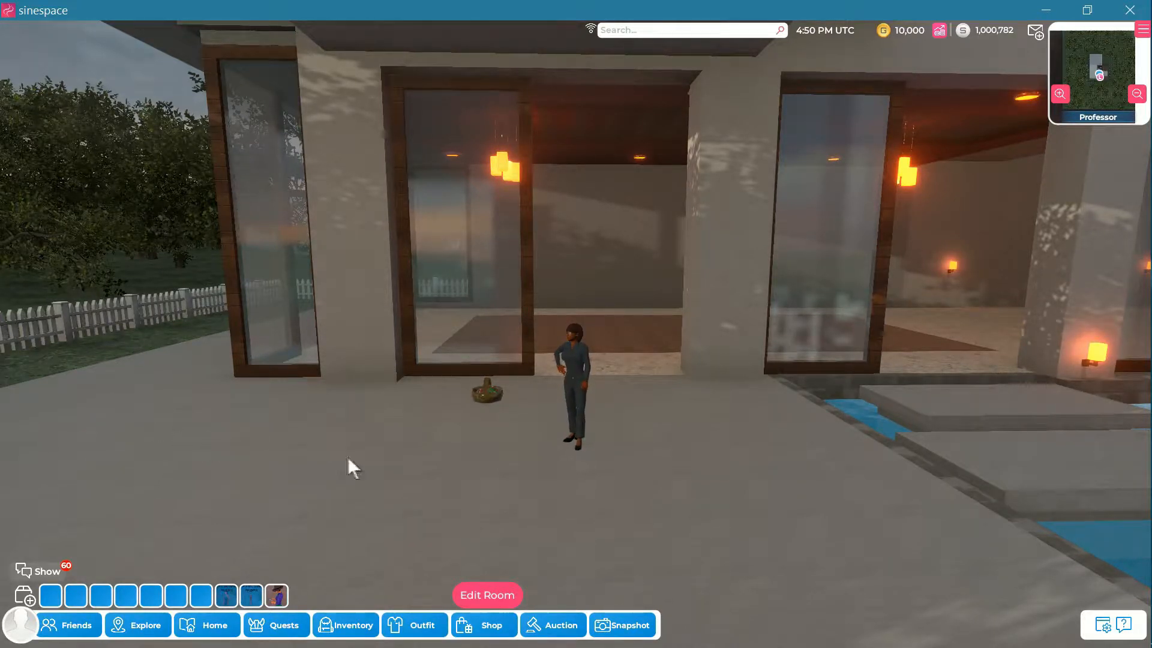
pyautogui.moveTo(384, 459); pyautogui.dragTo(393, 459, button='right')
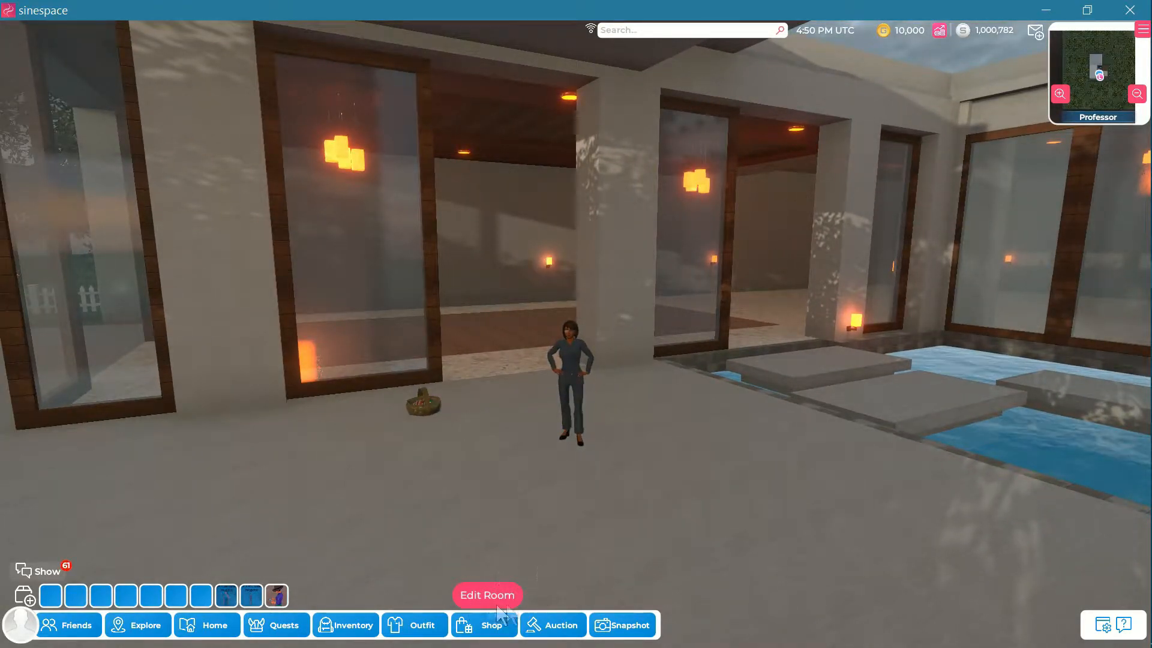
# - Start editing the room and place the Aristocrat three-seater sofa from the furniture inventory on the patio
pyautogui.click(481, 595)
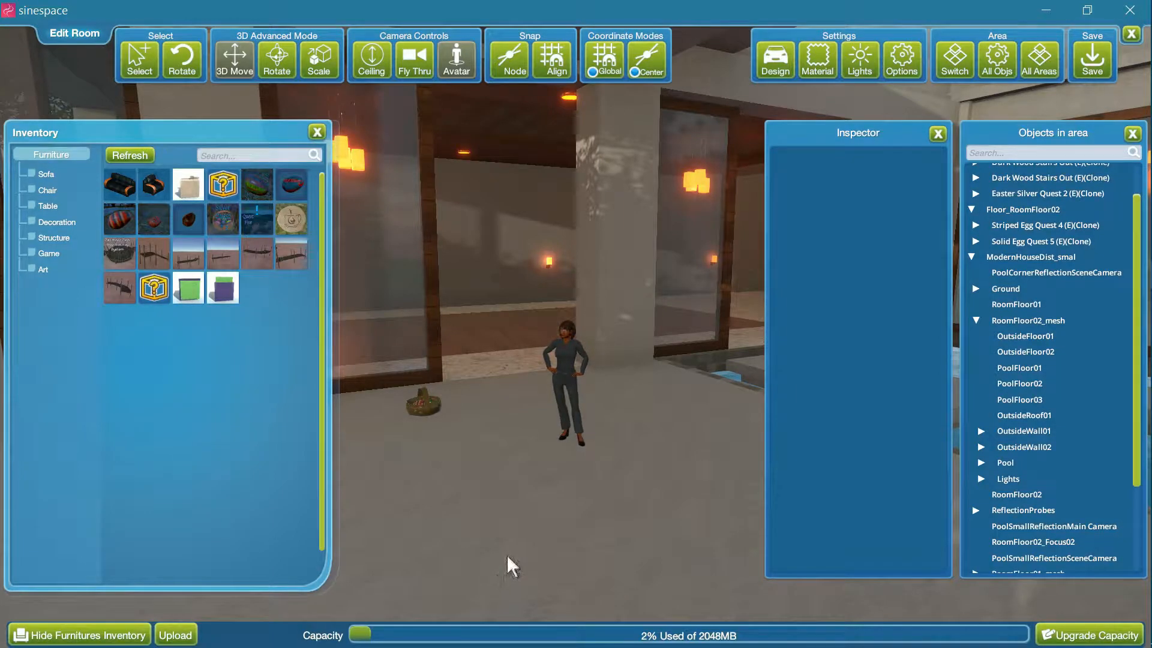
pyautogui.moveTo(506, 553); pyautogui.dragTo(502, 553, button='right')
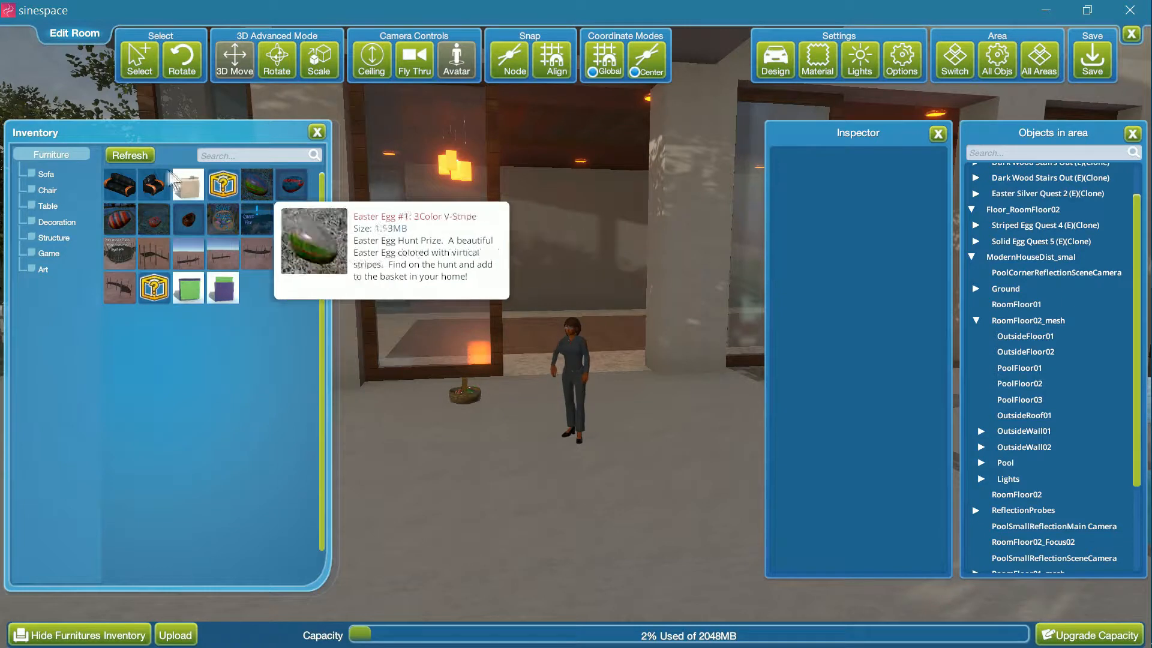
pyautogui.moveTo(122, 182); pyautogui.dragTo(397, 422)
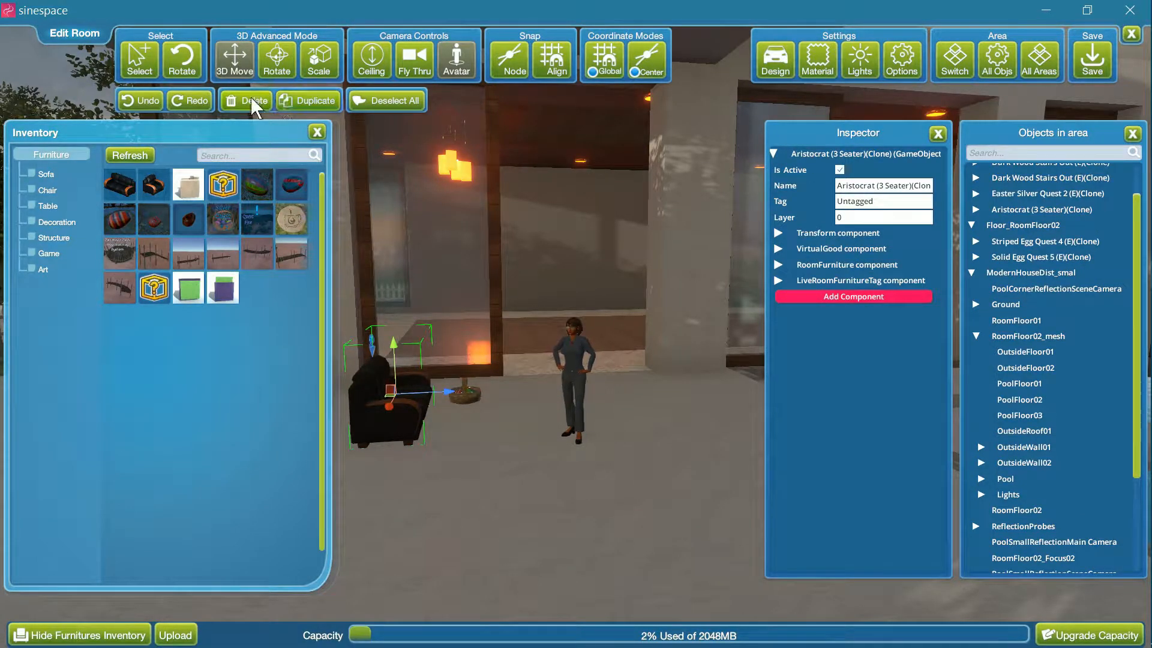
# - Rotate the sofa about its vertical axis so its back faces the house, and move it against the wall left of the Easter basket
pyautogui.click(278, 63)
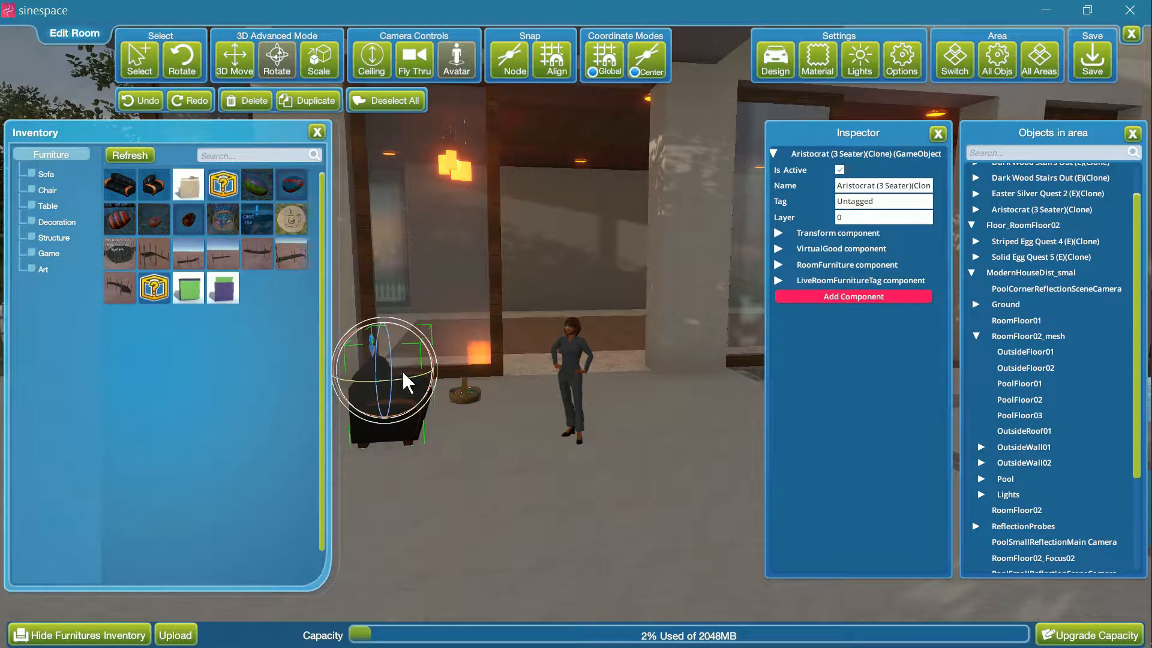
pyautogui.moveTo(396, 378); pyautogui.dragTo(280, 383)
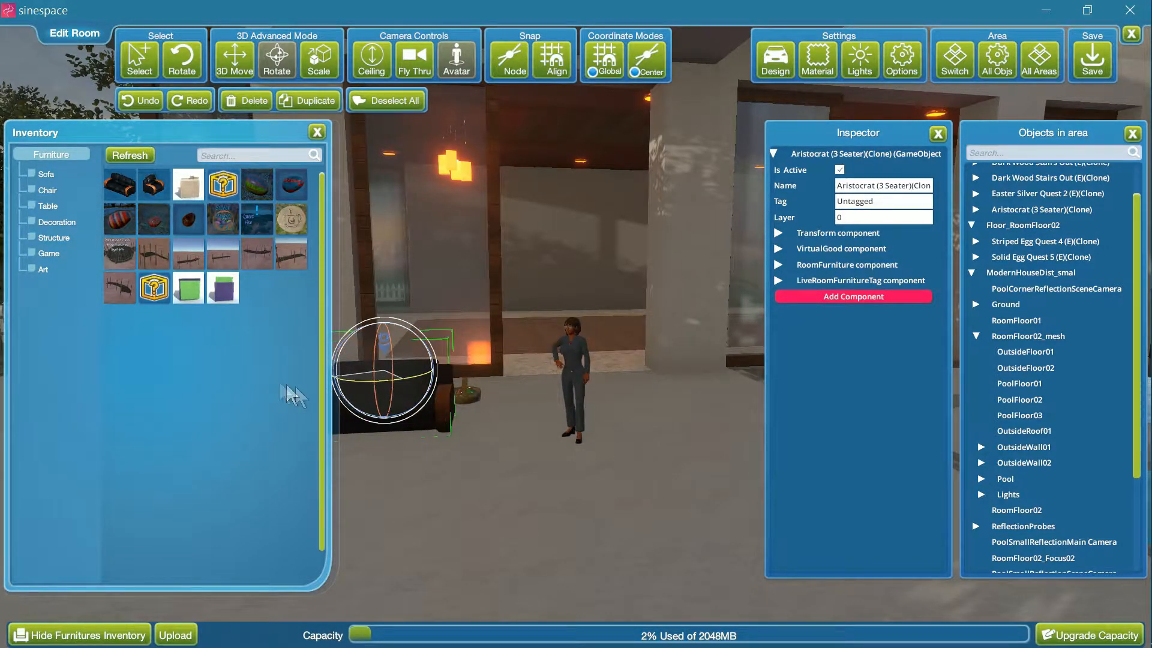
pyautogui.moveTo(550, 436); pyautogui.dragTo(544, 440, button='right')
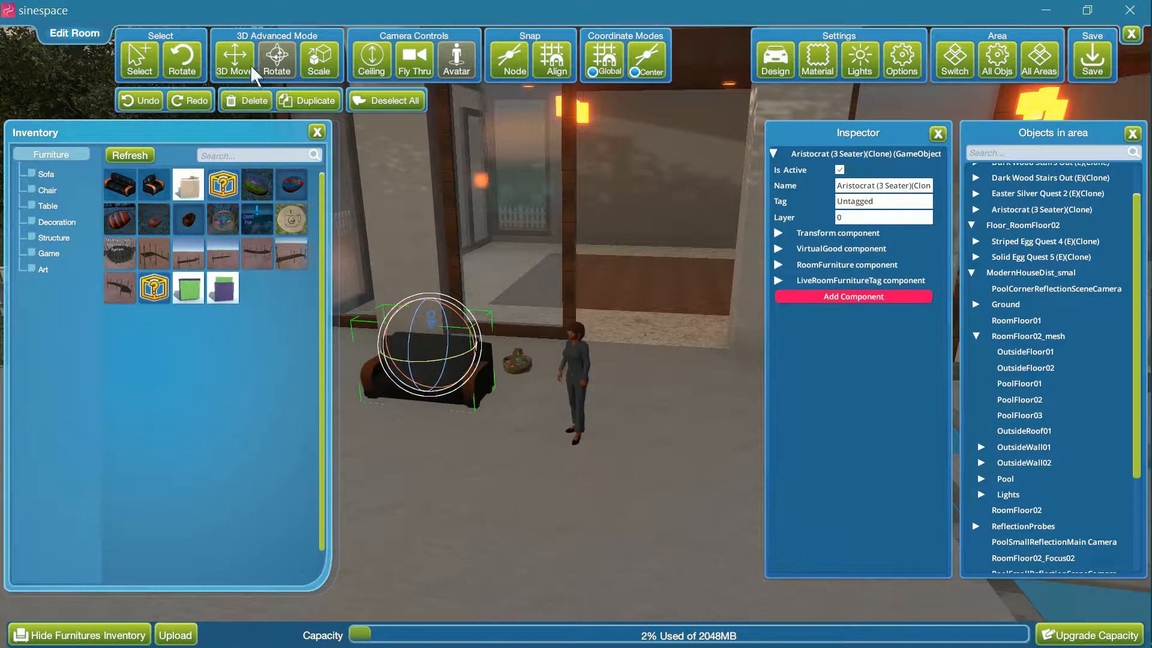
pyautogui.click(235, 60)
pyautogui.moveTo(416, 348); pyautogui.dragTo(435, 330)
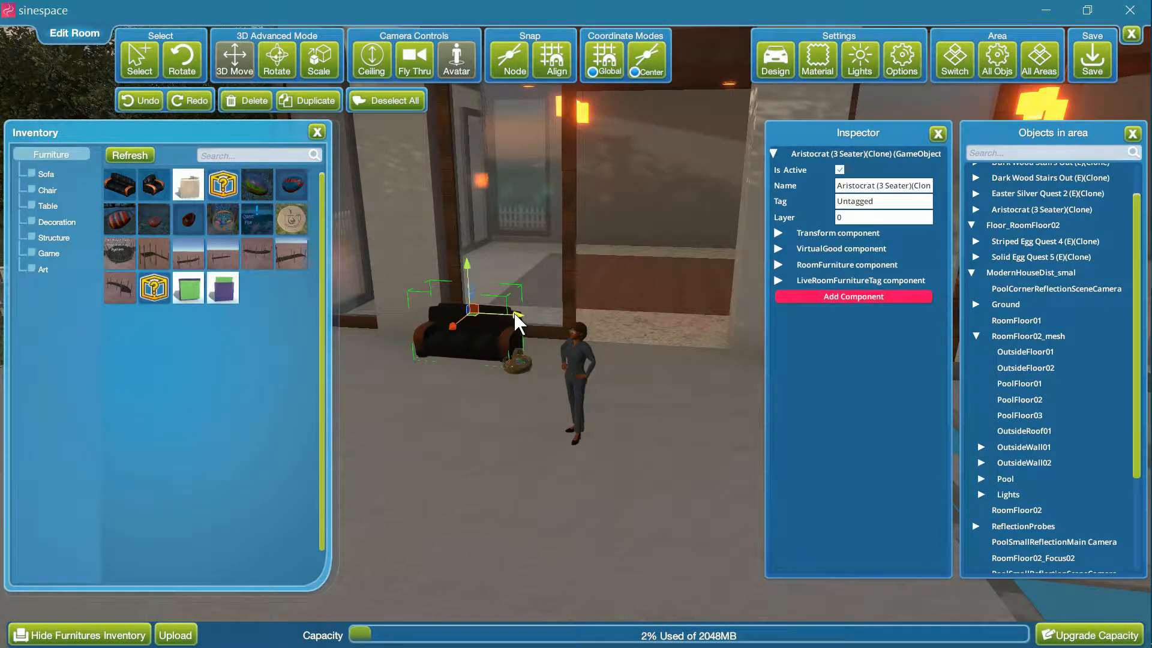
pyautogui.moveTo(500, 311); pyautogui.dragTo(443, 308)
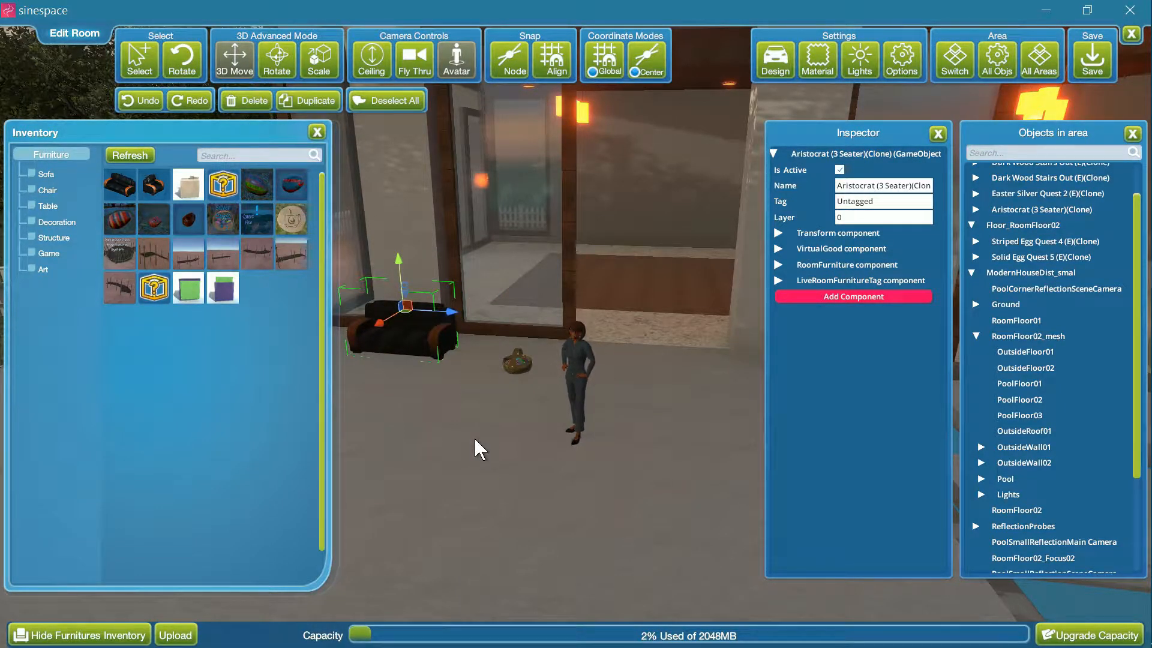
pyautogui.scroll(1, 495, 406)
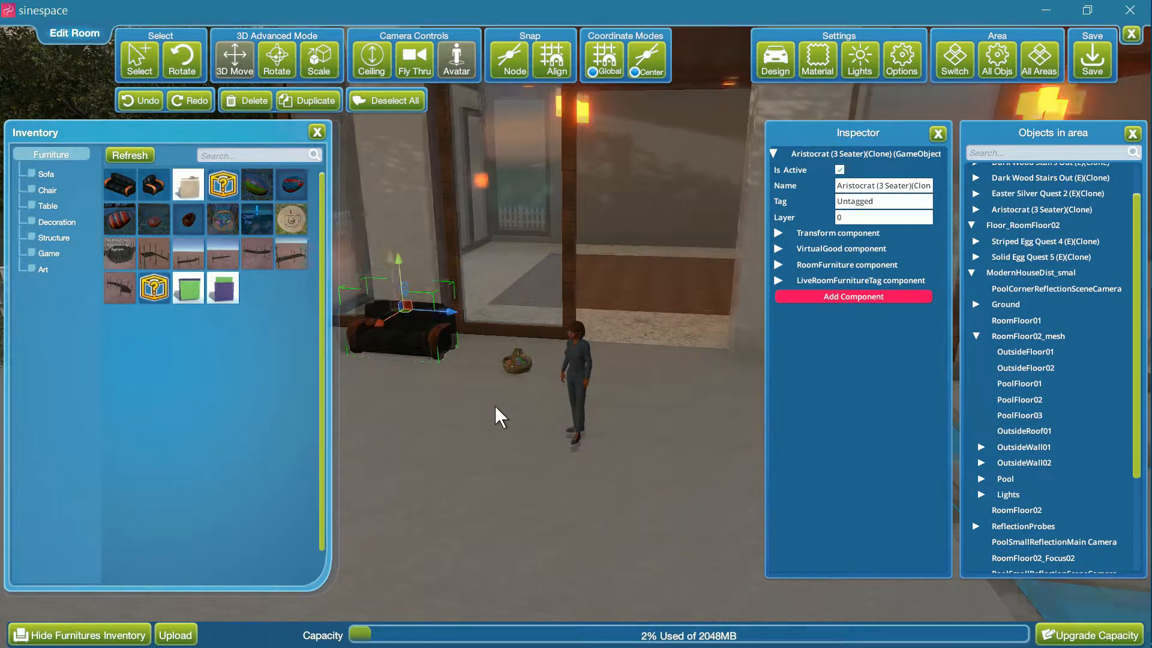
# - Place My Round Table from the furniture inventory on the patio between the sofa and the Easter basket
pyautogui.click(504, 369)
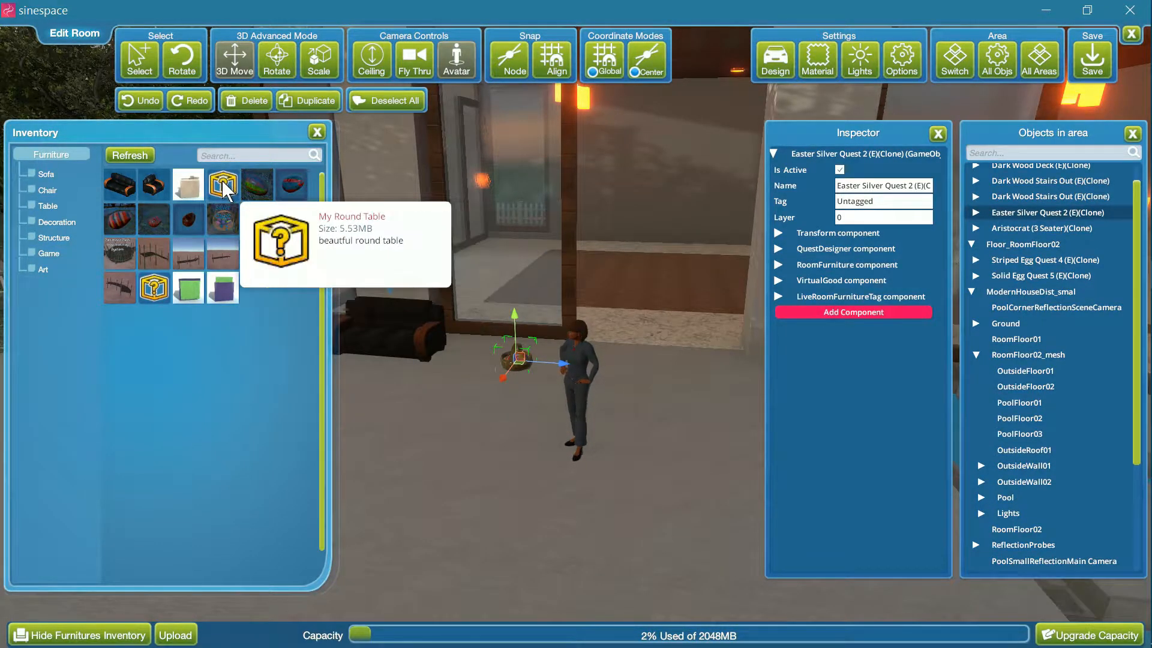
pyautogui.moveTo(223, 191); pyautogui.dragTo(465, 368)
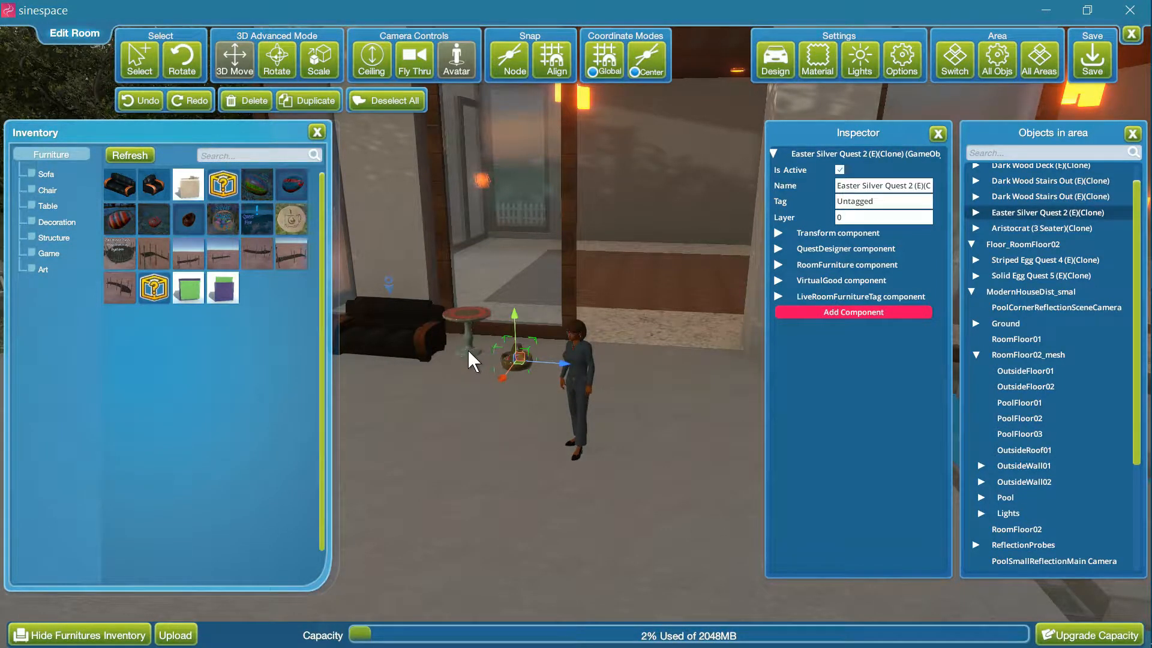
pyautogui.click(465, 355)
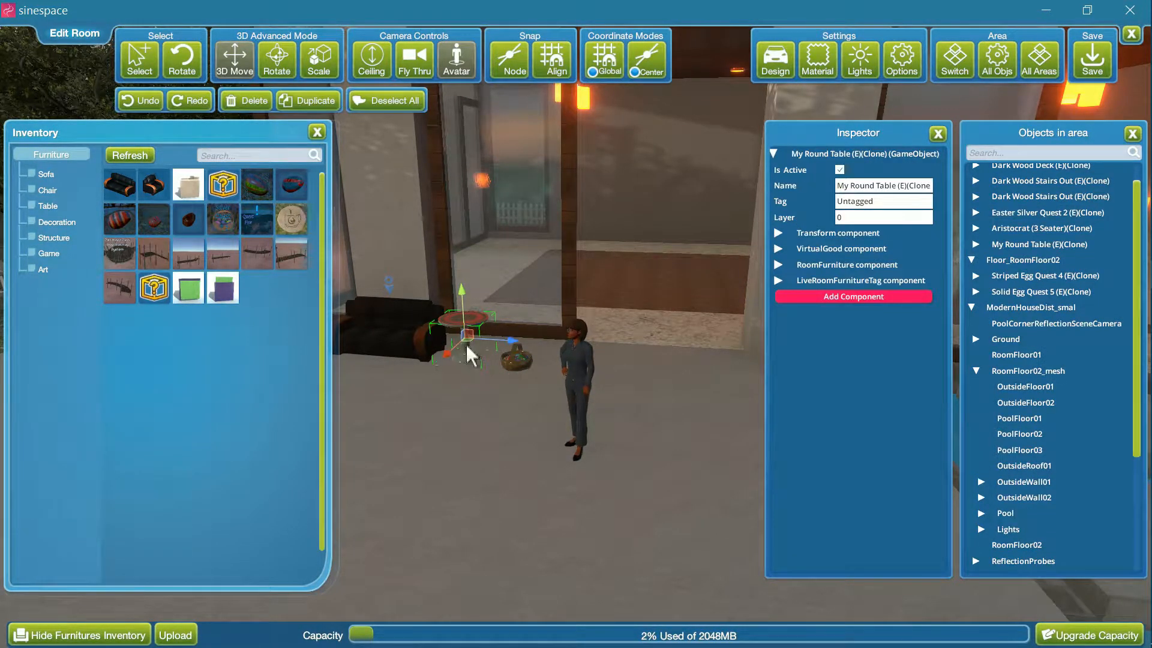
# - Raise the Easter basket and shift it sideways and in depth so it sits on top of the round table
pyautogui.click(514, 360)
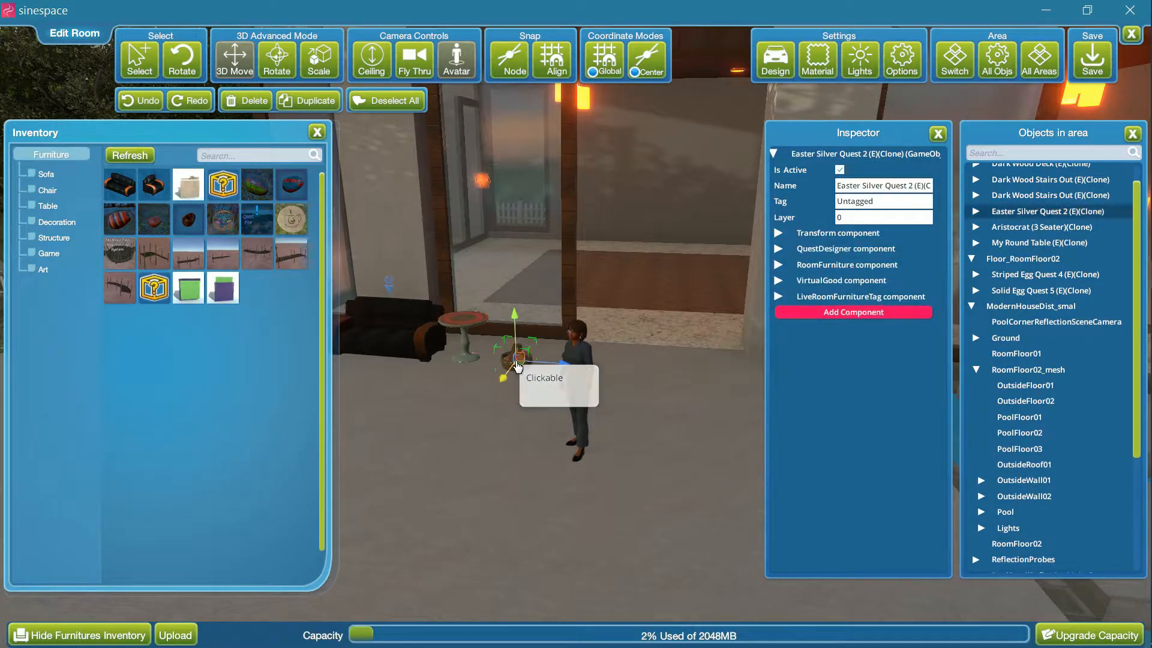
pyautogui.moveTo(515, 319); pyautogui.dragTo(515, 266)
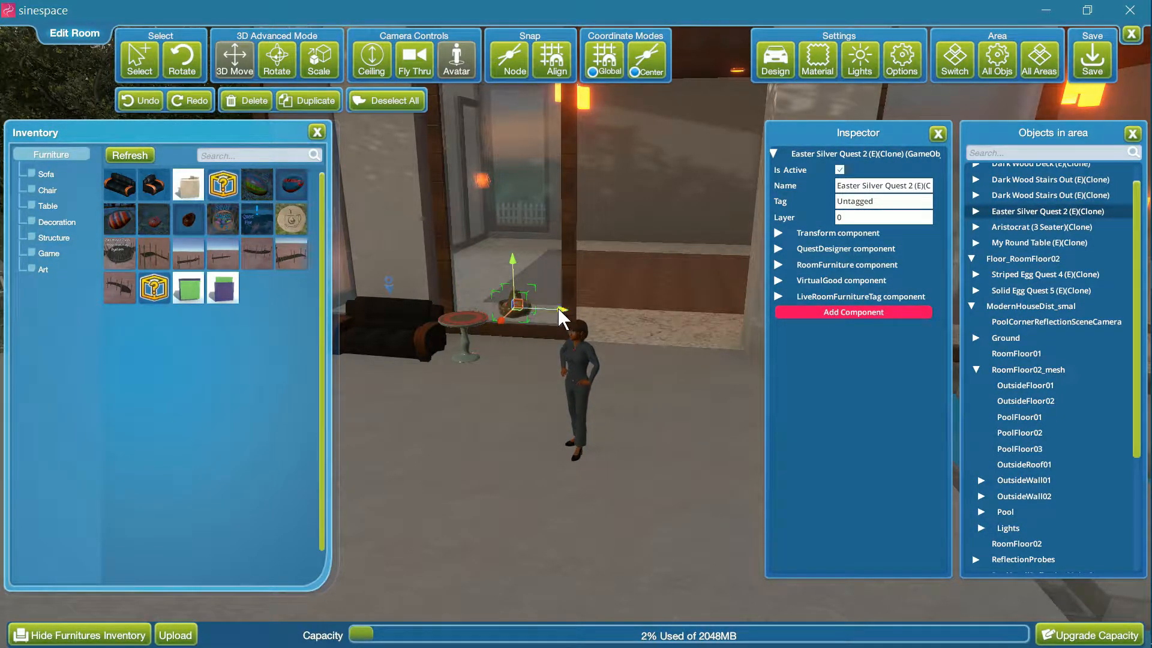
pyautogui.moveTo(527, 308); pyautogui.dragTo(505, 311)
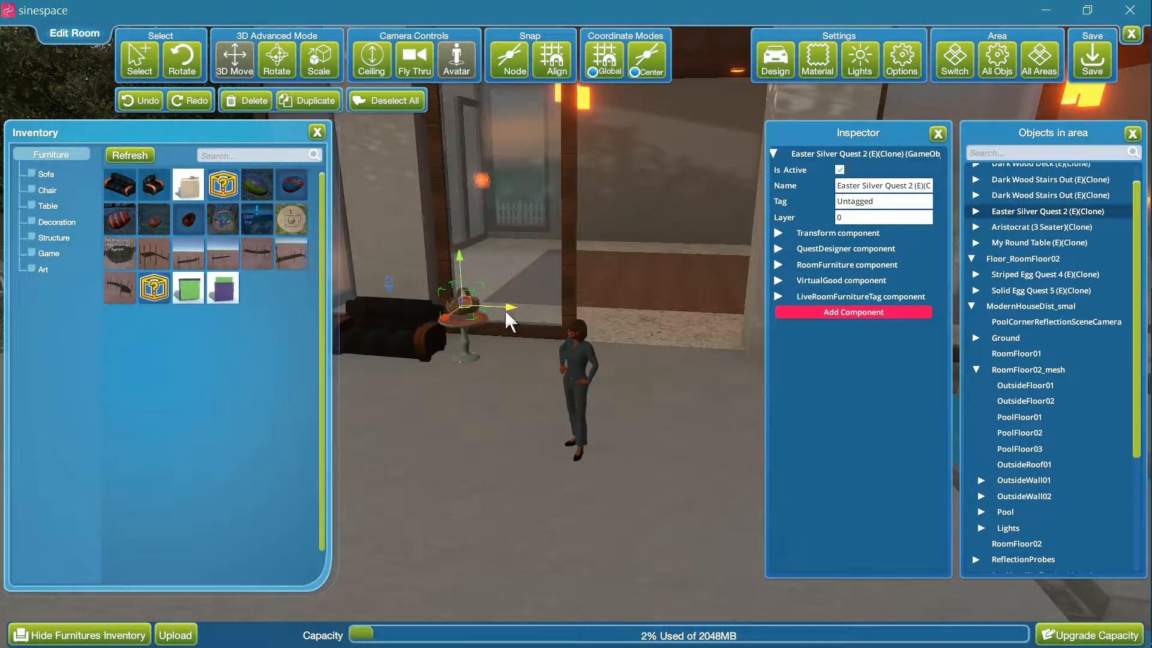
pyautogui.moveTo(459, 254); pyautogui.dragTo(458, 264)
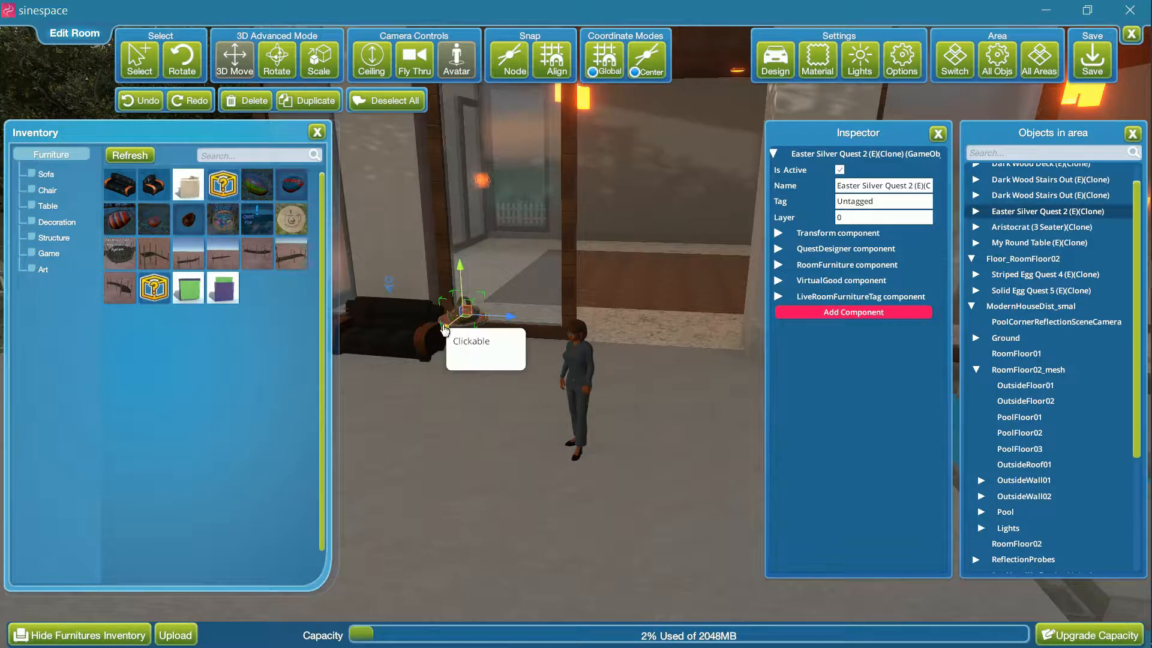
pyautogui.moveTo(445, 329); pyautogui.dragTo(507, 311)
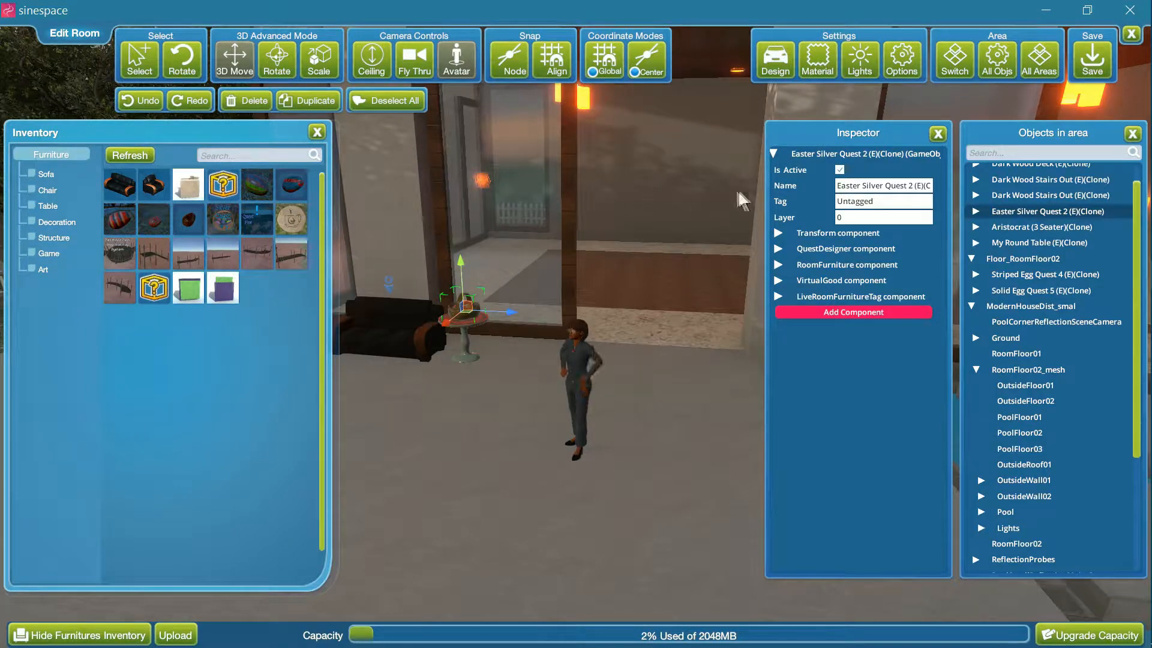
# - Save the room's floorplan and leave room editing
pyautogui.click(1087, 71)
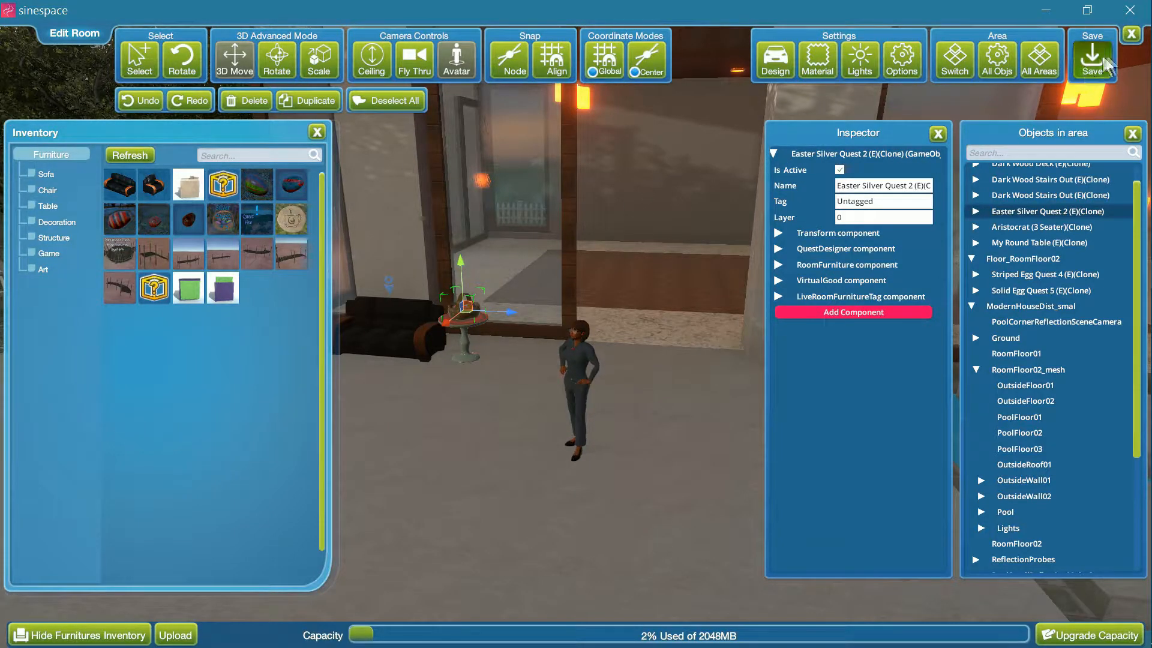
pyautogui.click(1130, 35)
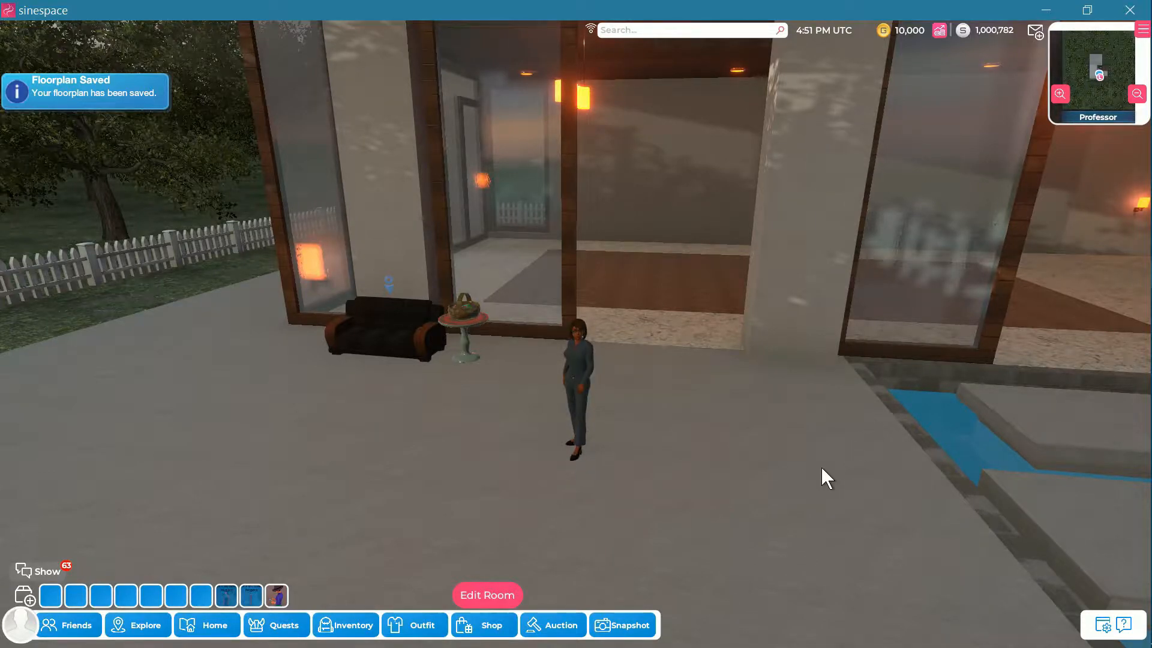
pyautogui.moveTo(810, 466); pyautogui.dragTo(784, 462, button='right')
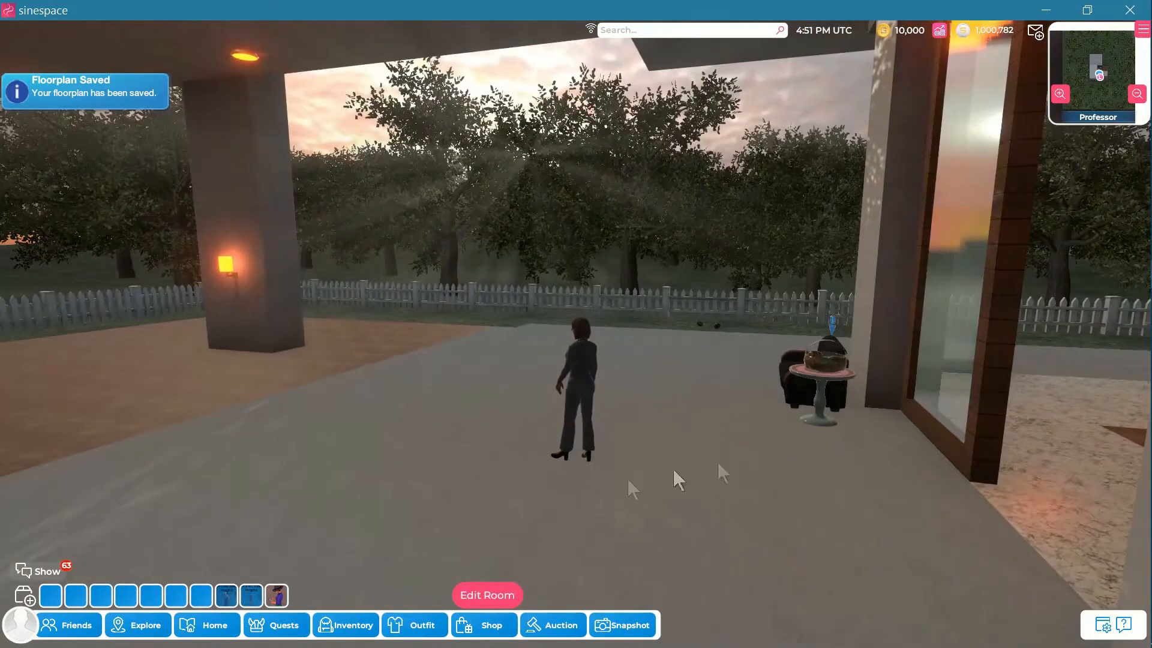
# - Show the furniture items in the personal inventory and turn the avatar to face the open patio and fence
pyautogui.click(352, 625)
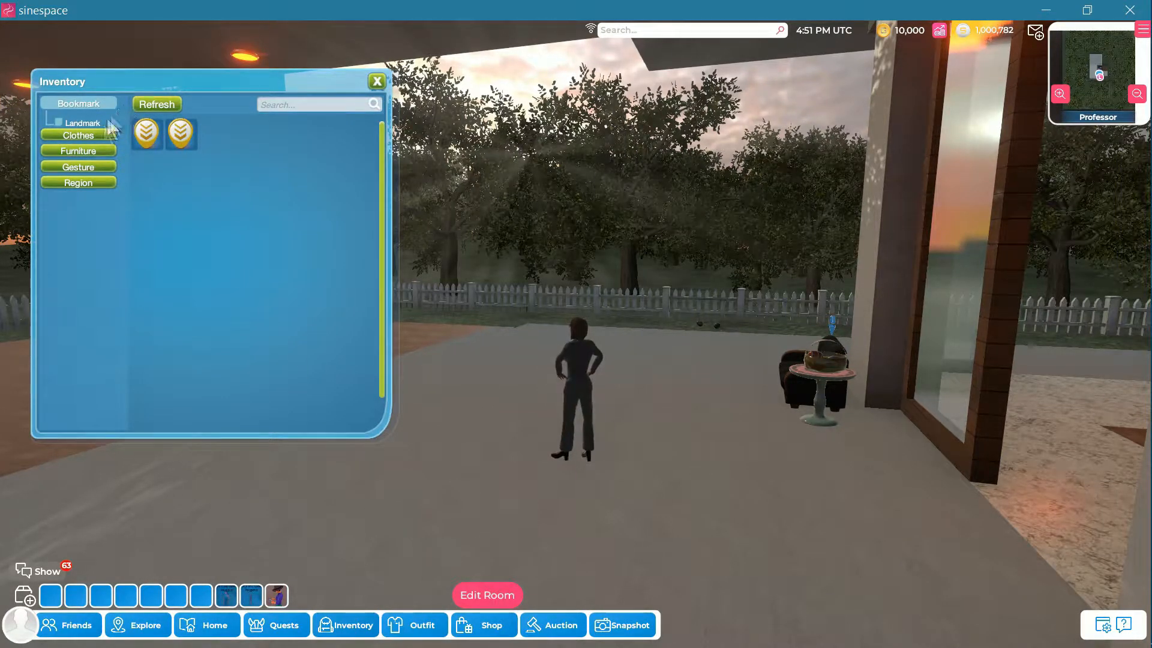
pyautogui.click(92, 149)
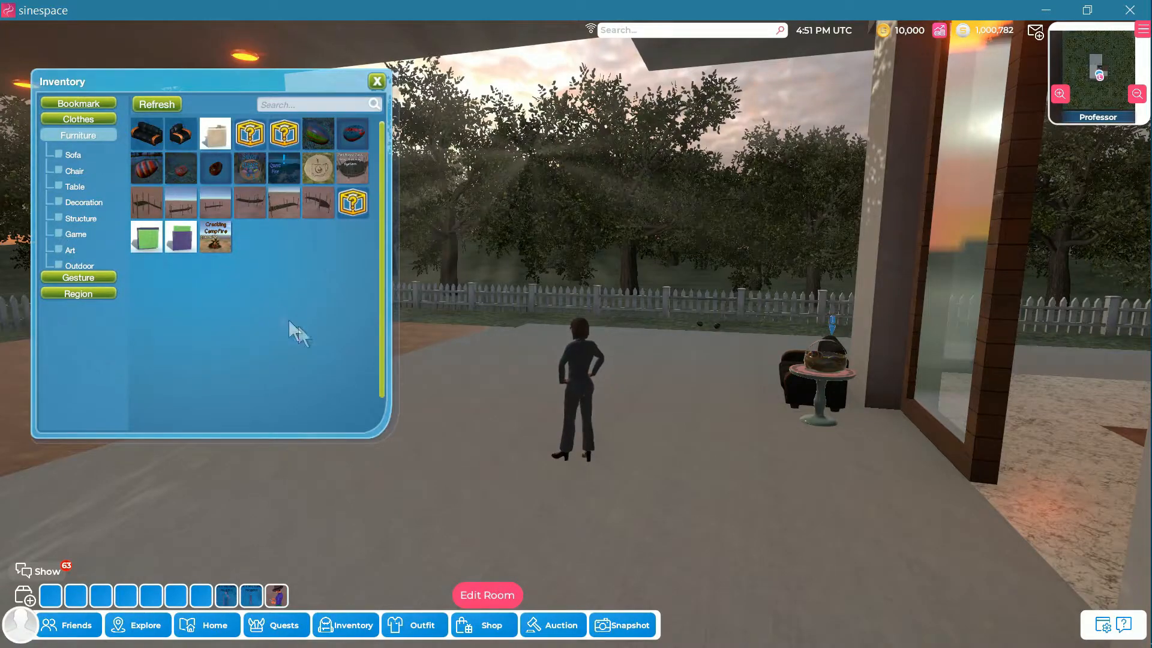
pyautogui.scroll(3, 487, 427)
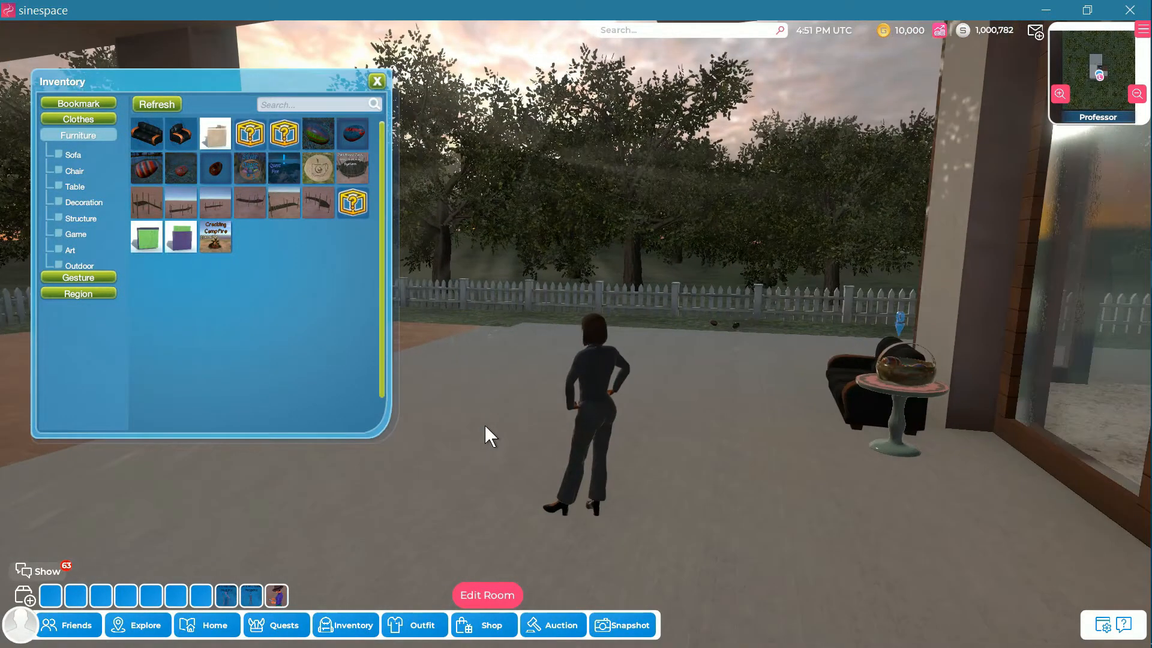
pyautogui.press('Left')
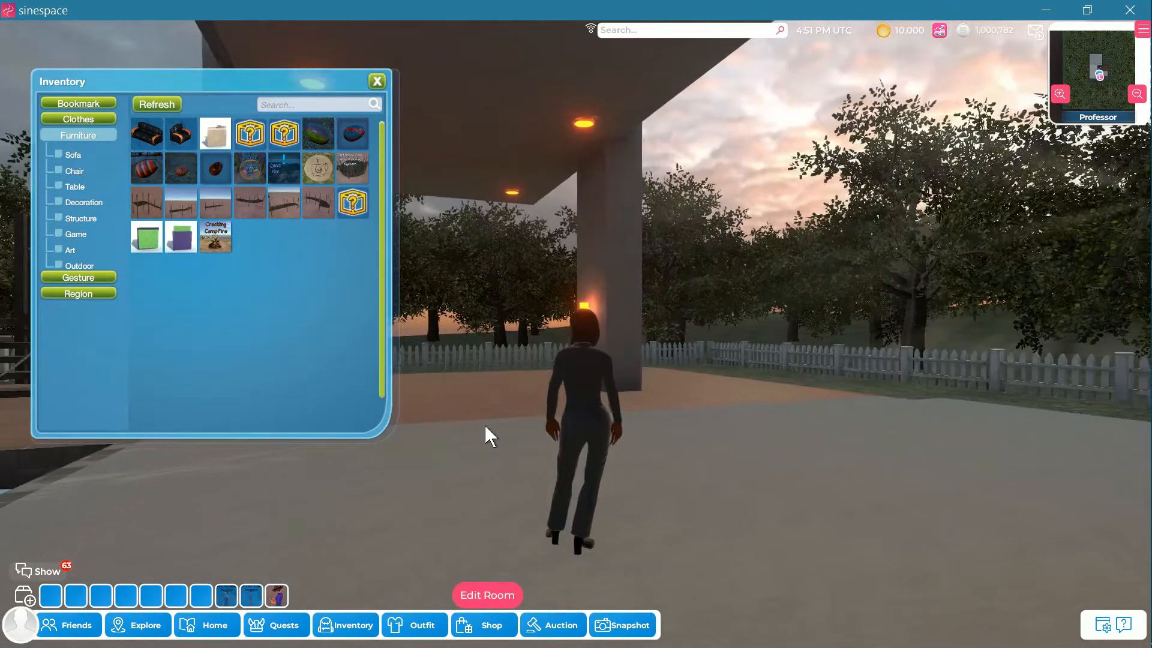
pyautogui.press('Right')
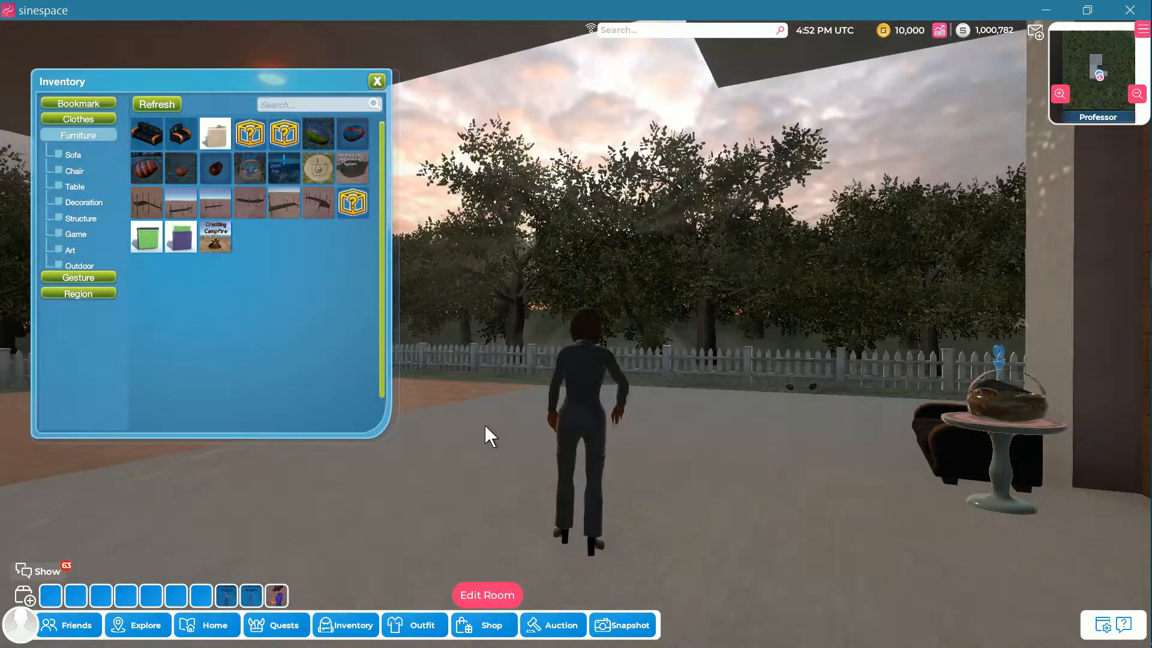
# - Spawn the Crackling Campfire from the furniture inventory on the patio in front of the avatar
pyautogui.click(214, 240)
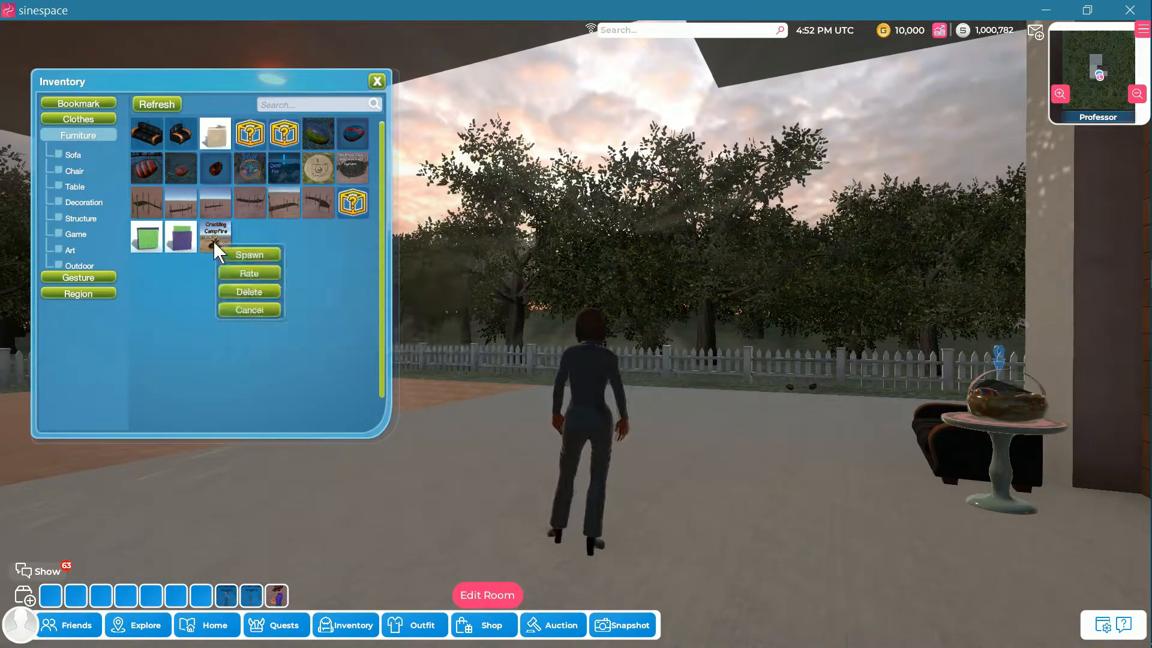
pyautogui.click(253, 253)
pyautogui.click(175, 232)
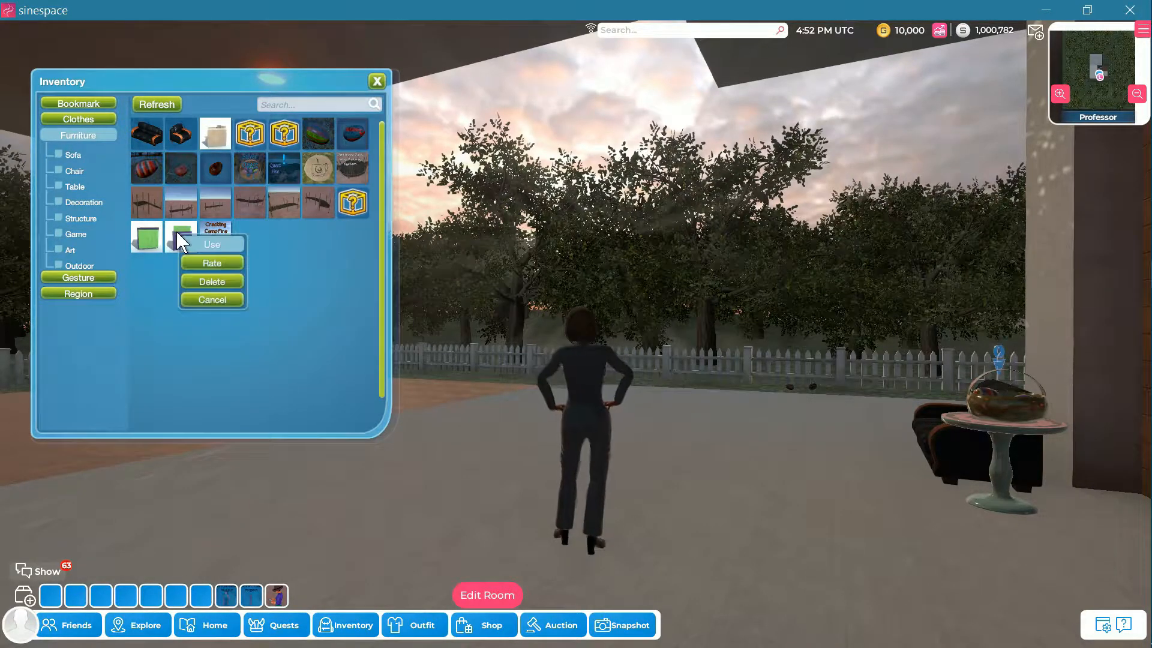
pyautogui.click(219, 228)
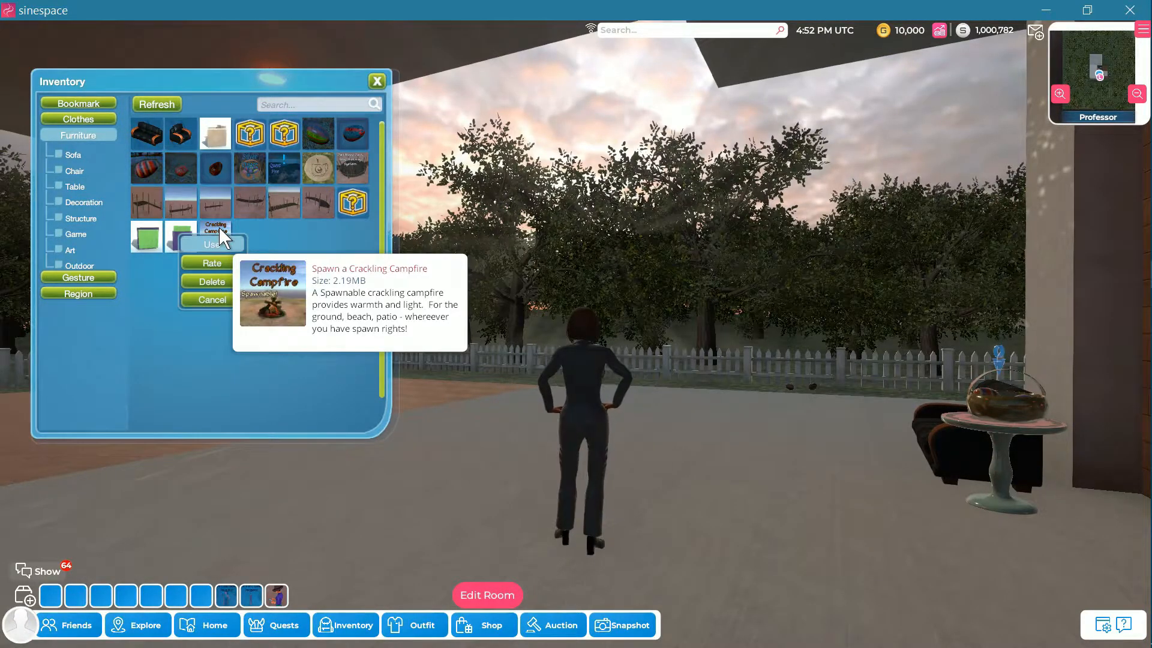
pyautogui.click(251, 239)
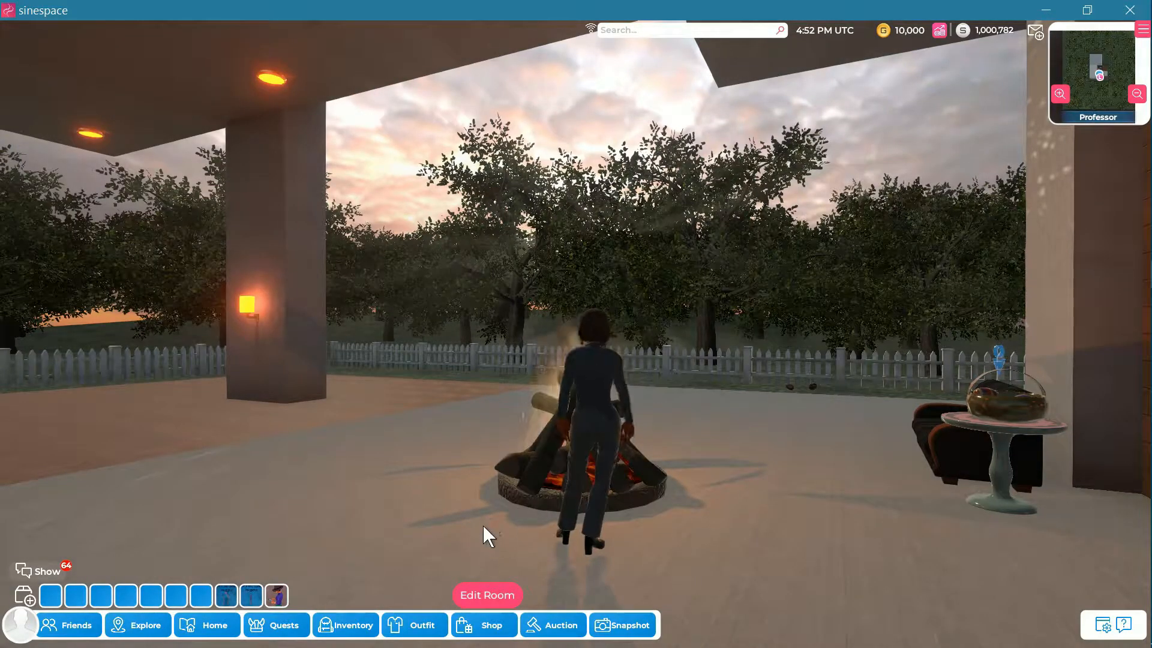
# - Walk the avatar around the campfire to the black sofa beside the round table and seat it there
pyautogui.press('a')
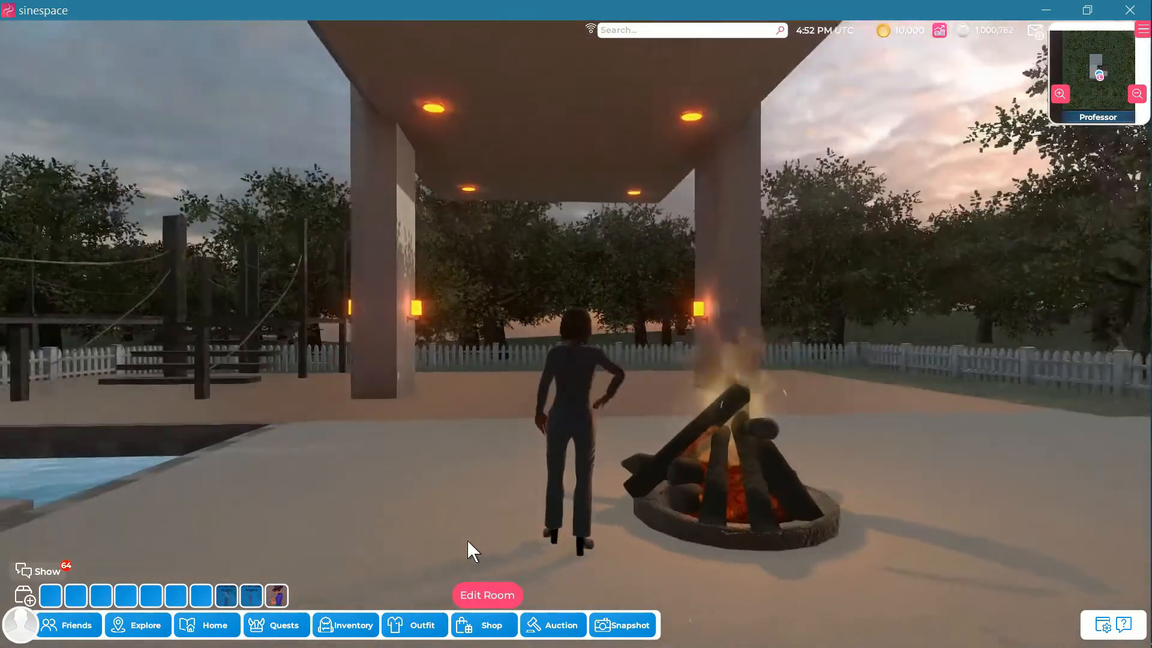
pyautogui.press('d')
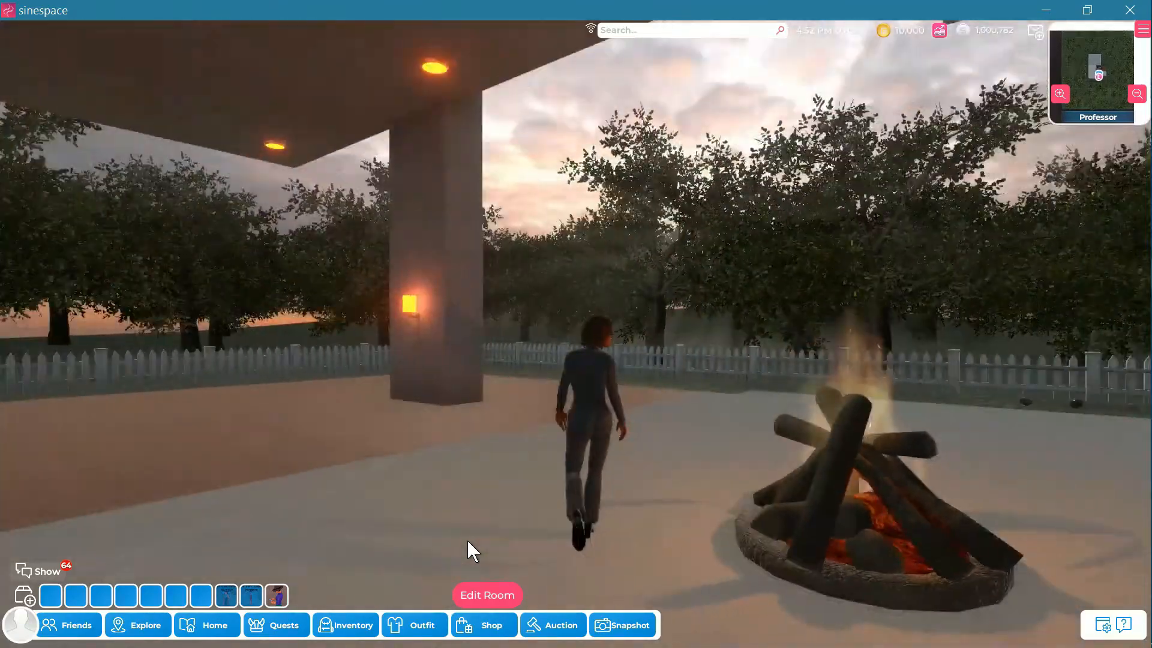
pyautogui.press('d')
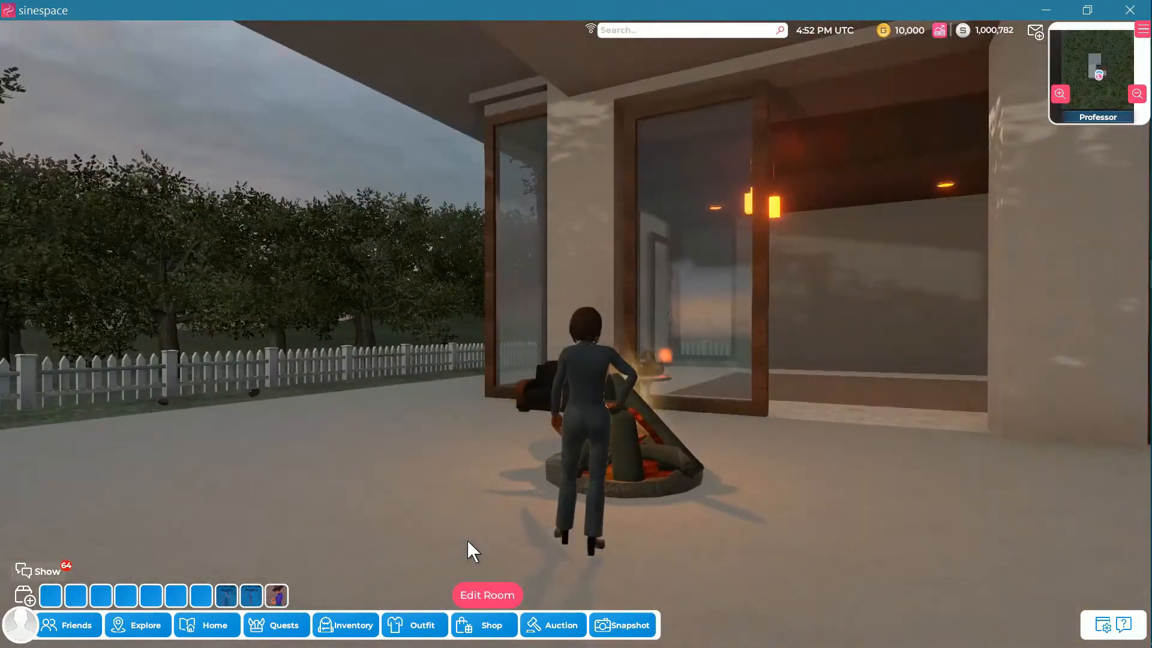
pyautogui.press('a')
pyautogui.press('w')
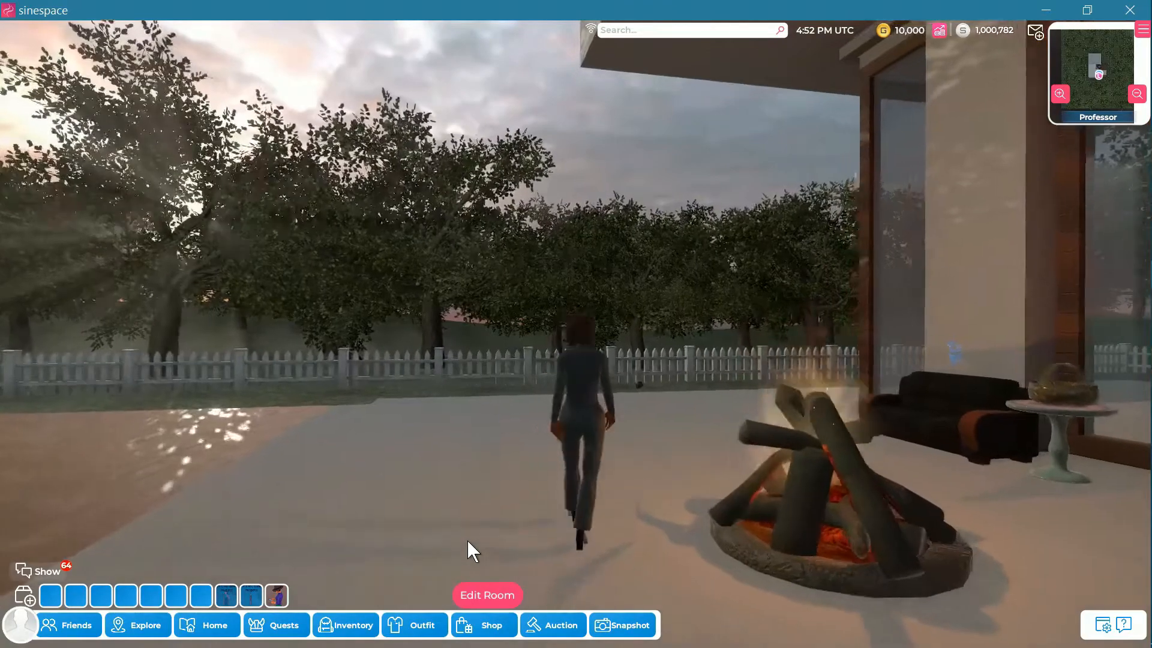
pyautogui.press('d')
pyautogui.press('d')
pyautogui.press('w')
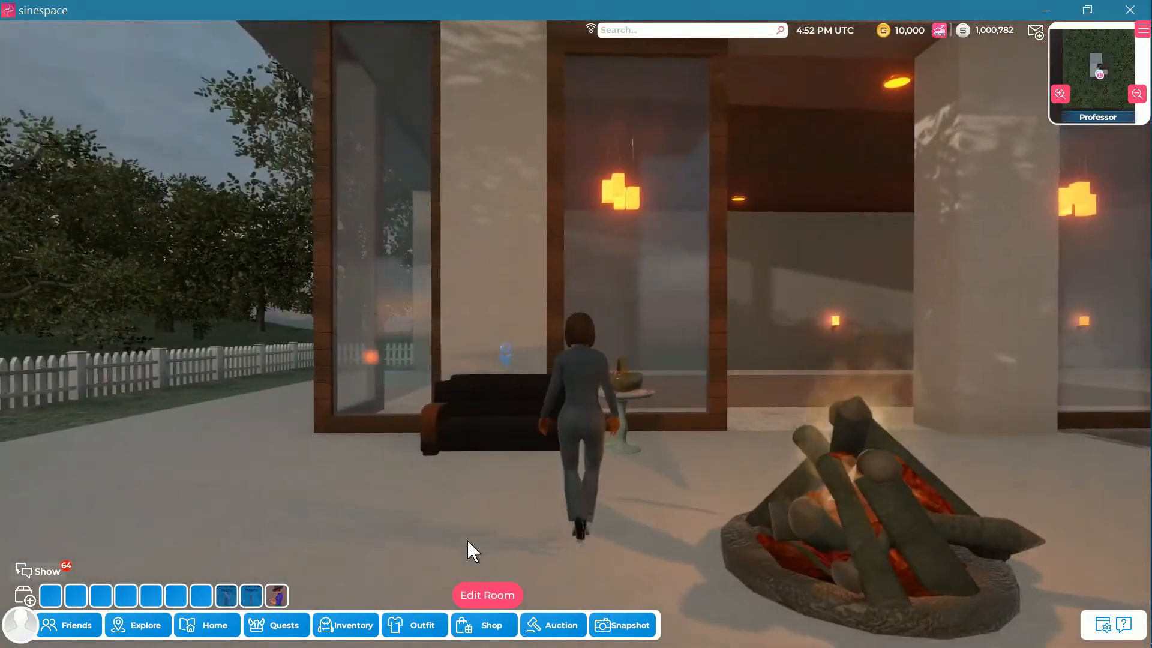
pyautogui.press('w')
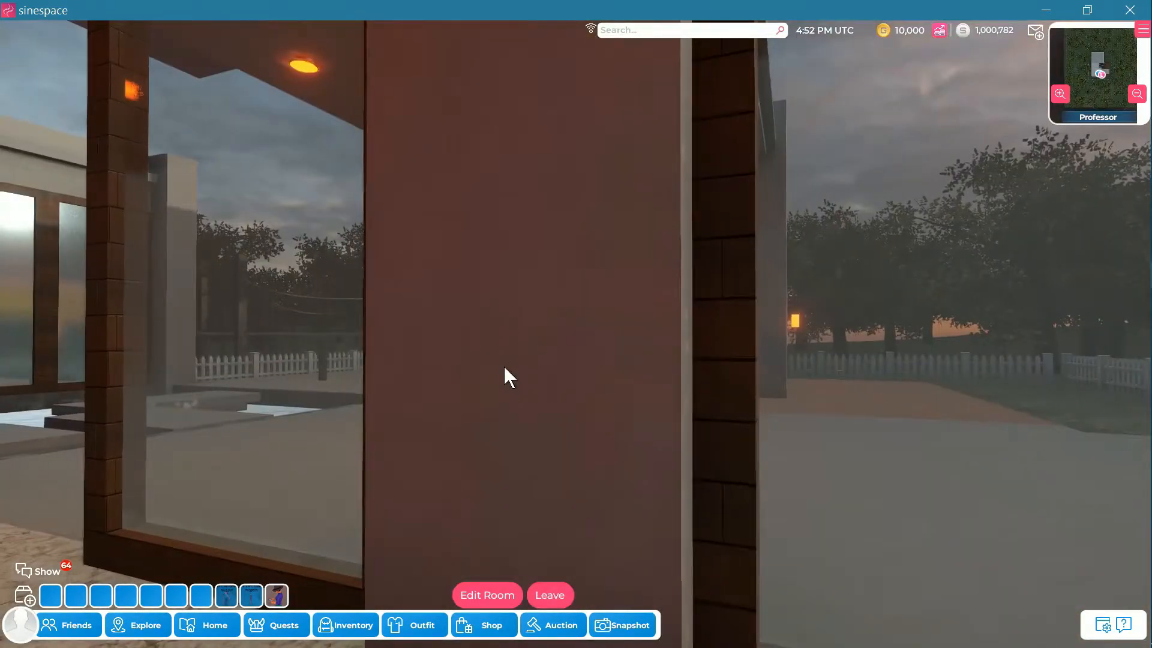
pyautogui.moveTo(706, 467); pyautogui.dragTo(653, 470, button='right')
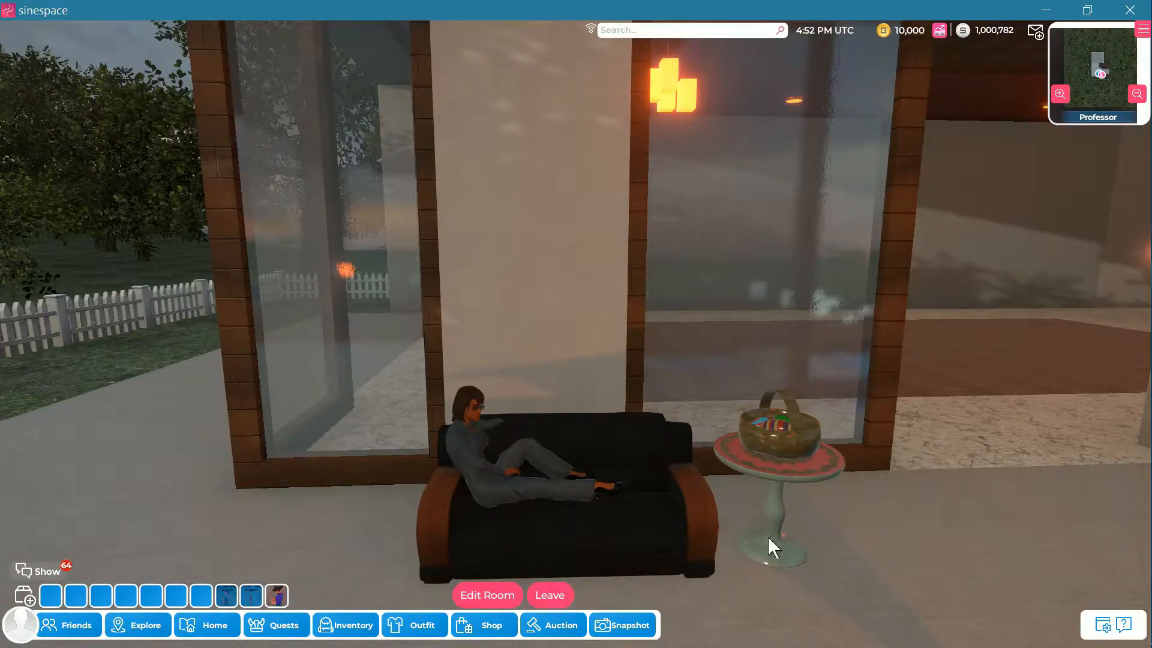
pyautogui.scroll(-3, 766, 571)
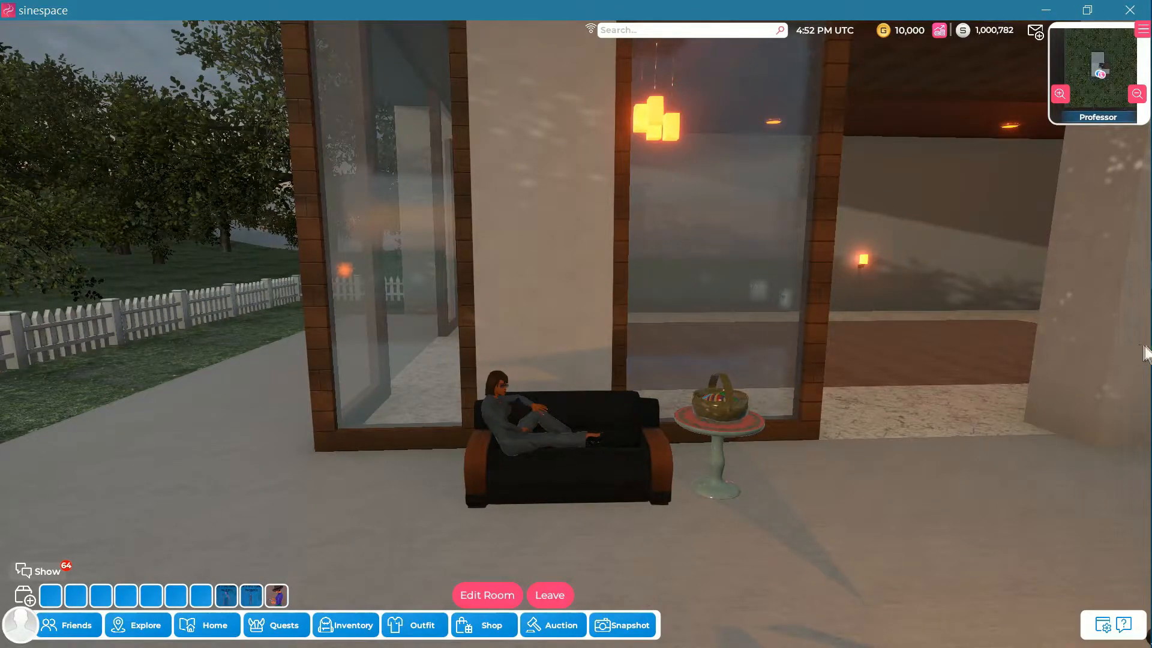
# - Switch to Unity and check the Sinespace Virtual World package in the Asset Store and the available Sinespace commands
pyautogui.moveTo(1146, 288)
pyautogui.click(1130, 247)
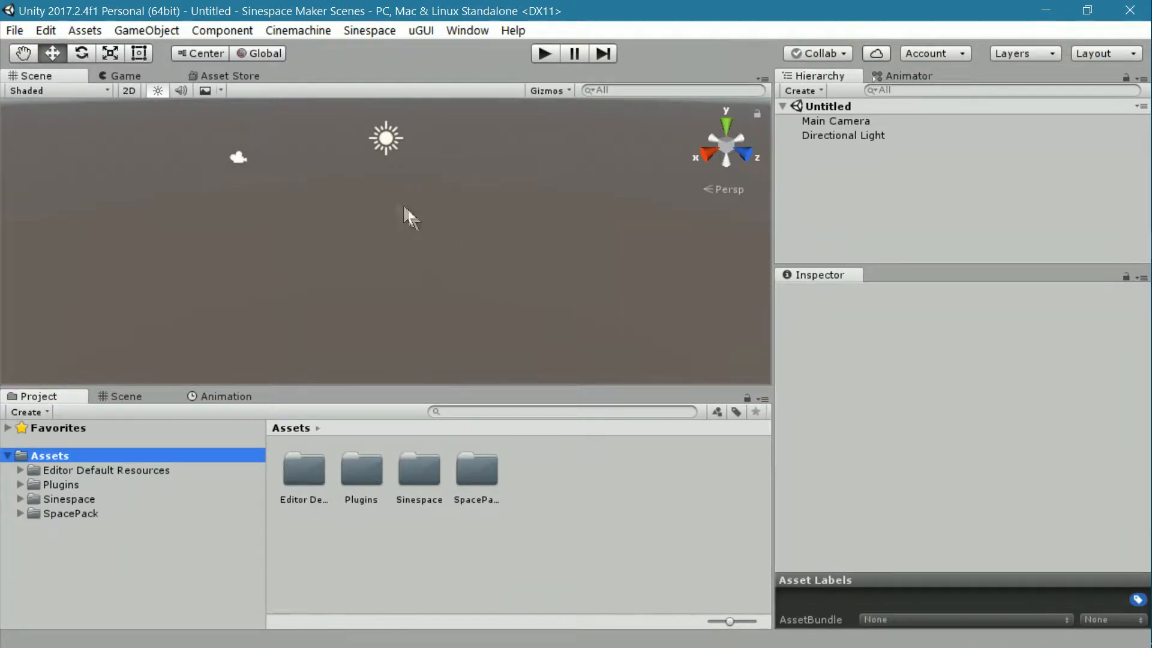
pyautogui.click(237, 77)
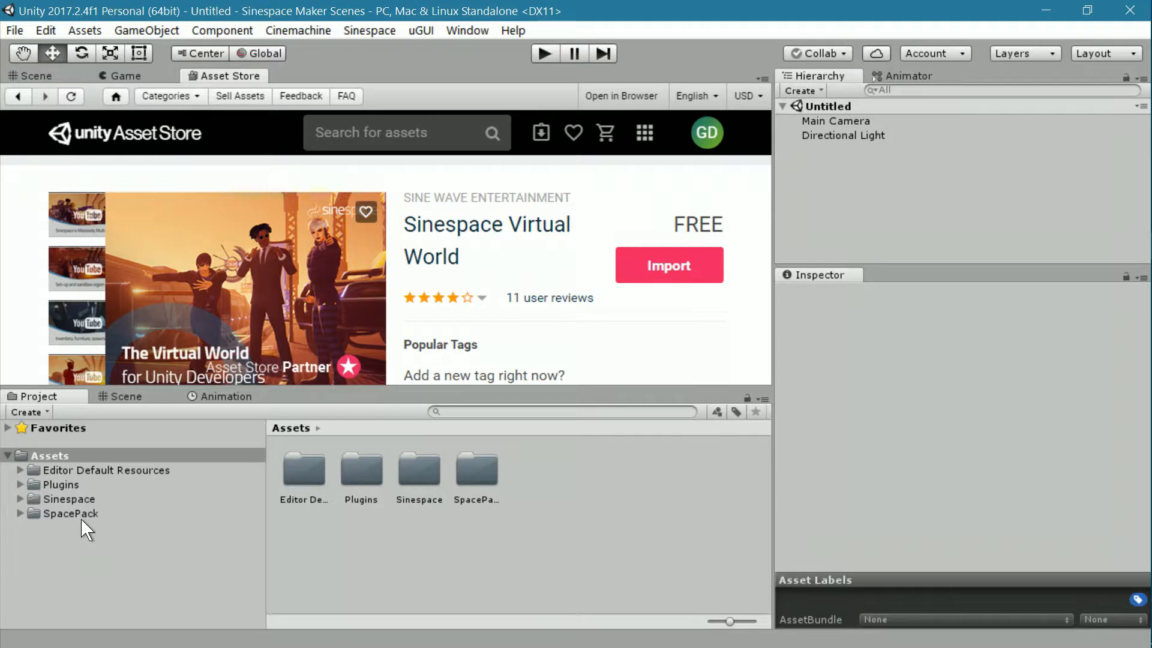
pyautogui.click(35, 75)
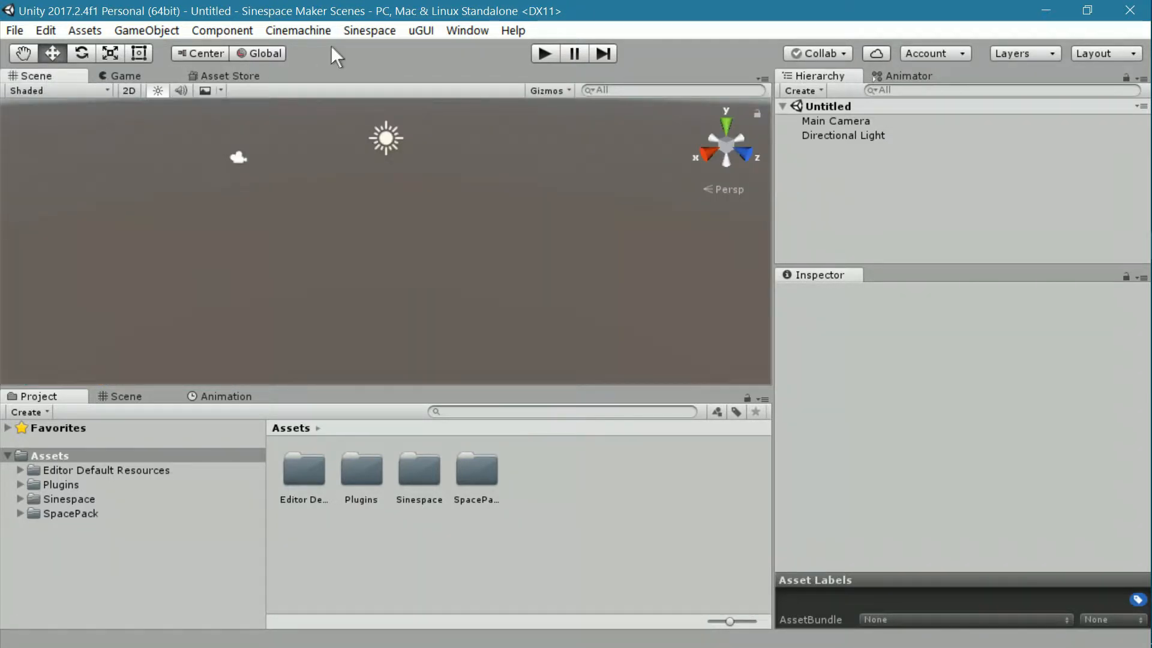
pyautogui.click(368, 31)
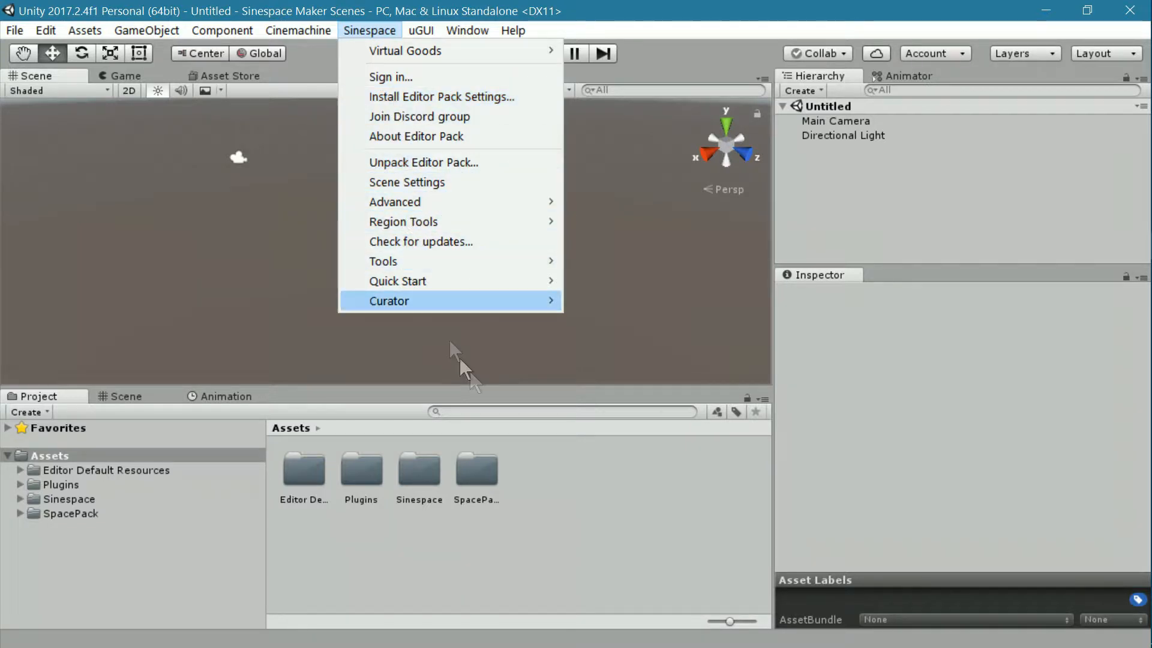
pyautogui.click(559, 495)
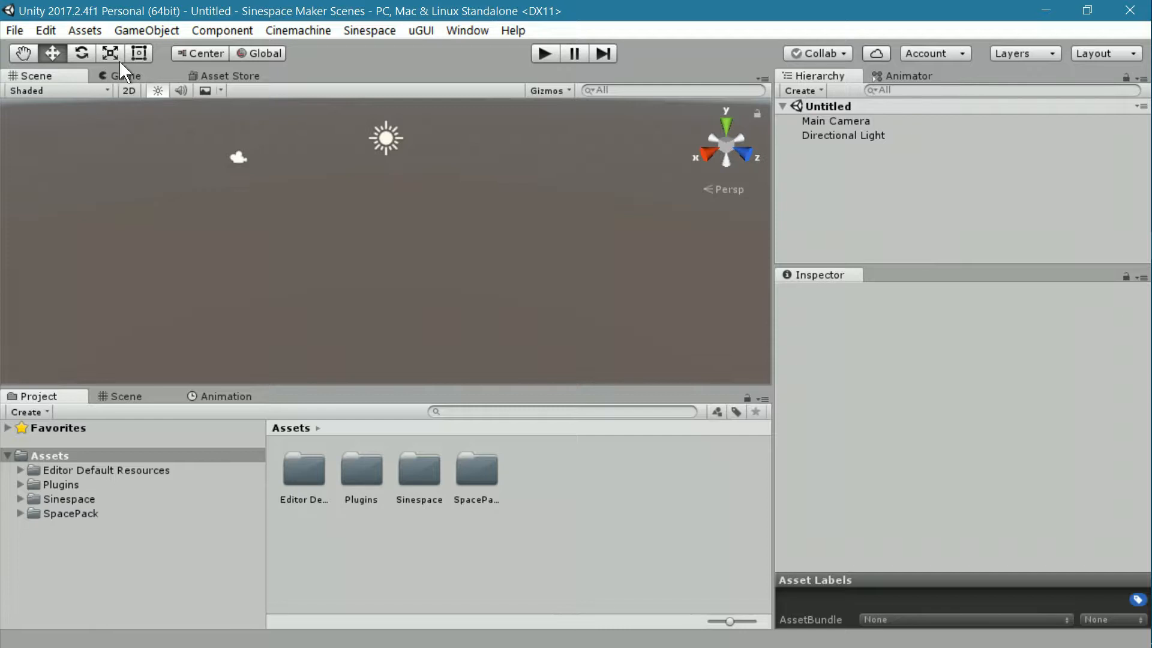
# - Create a new Sinespace scene
pyautogui.click(14, 30)
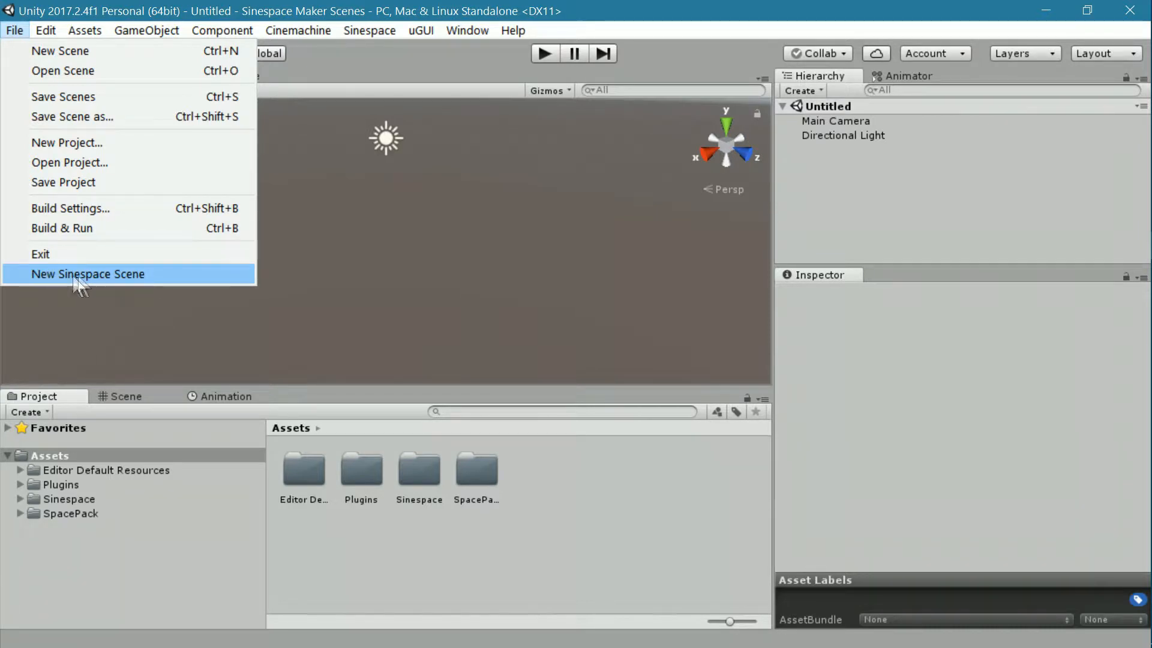
pyautogui.click(105, 273)
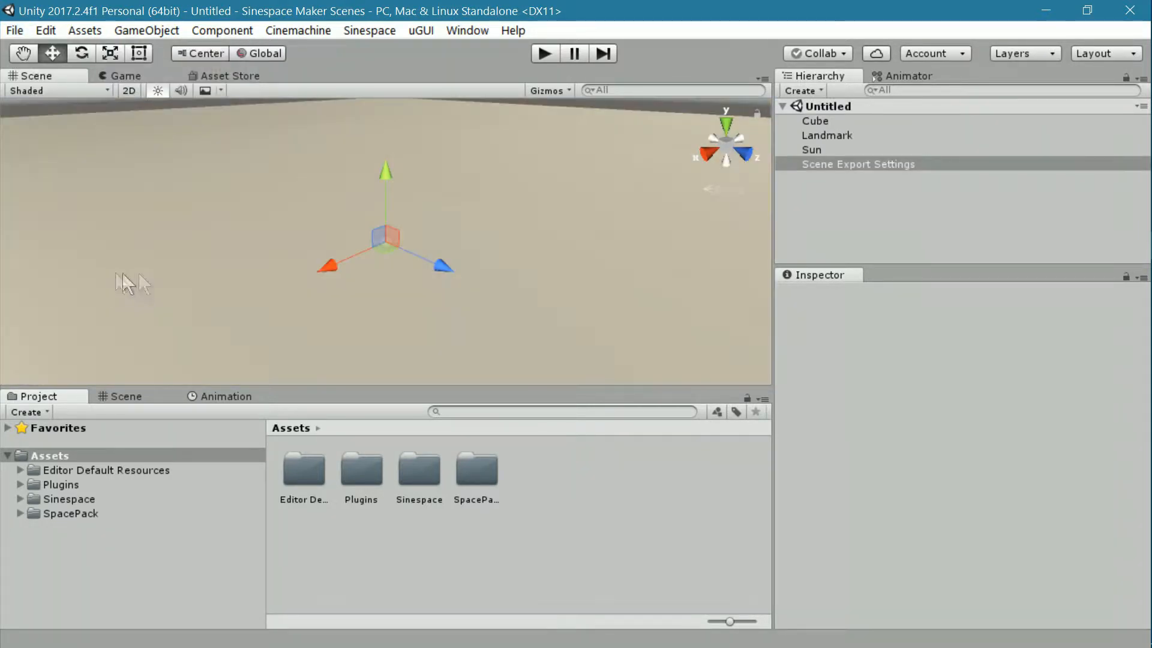
pyautogui.keyDown('alt'); pyautogui.moveTo(522, 312); pyautogui.dragTo(513, 229); pyautogui.keyUp('alt')
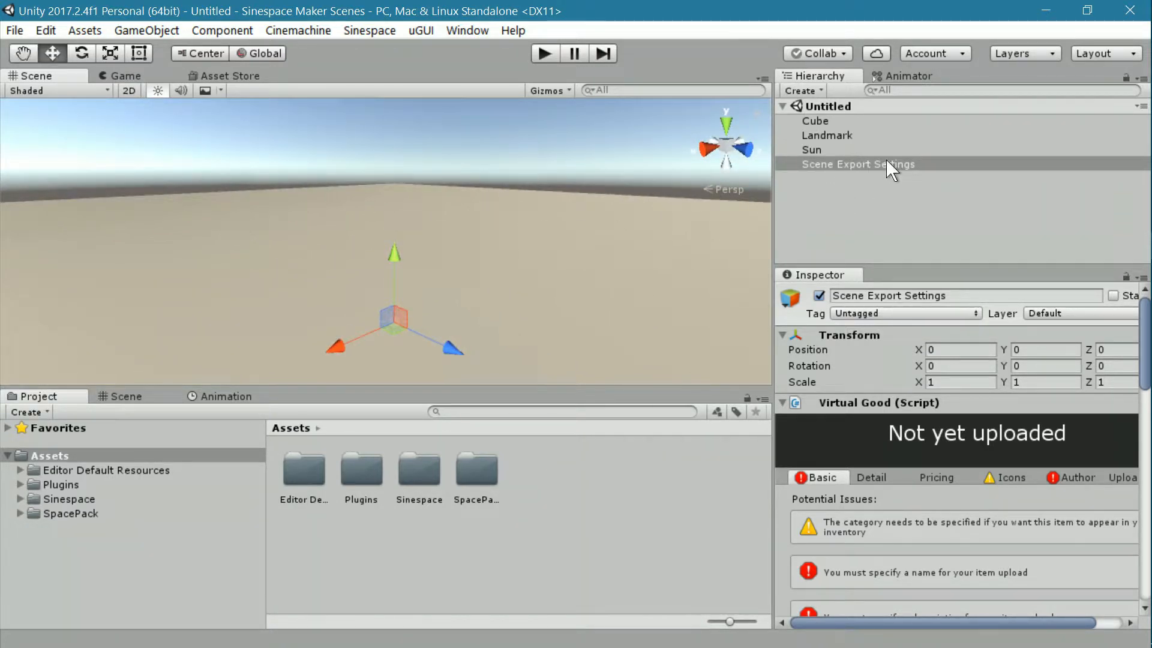
# - Examine the Sun, Landmark and Cube objects of the new scene and their properties
pyautogui.click(818, 149)
pyautogui.click(819, 135)
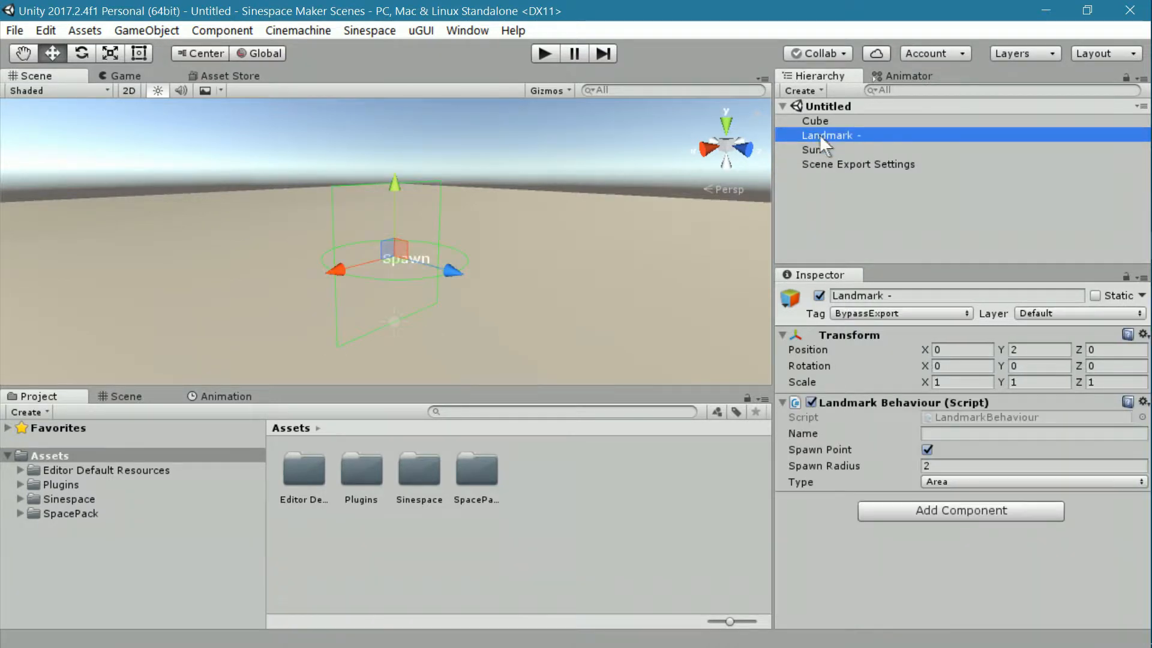
pyautogui.keyDown('alt'); pyautogui.moveTo(486, 308); pyautogui.dragTo(542, 311); pyautogui.keyUp('alt')
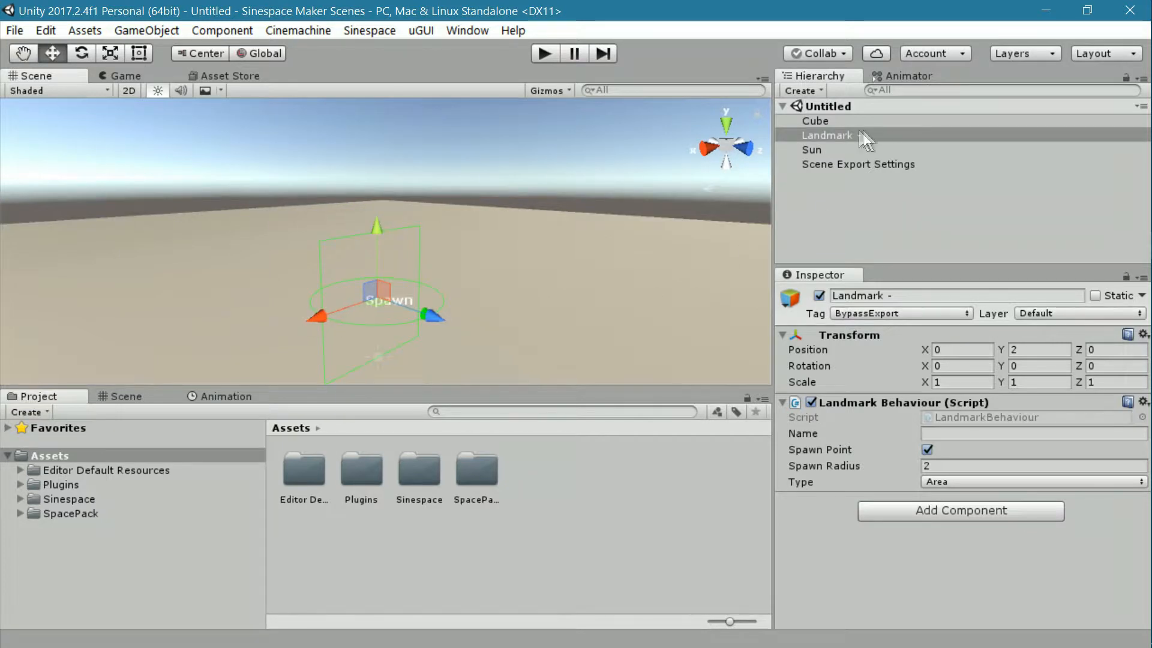
pyautogui.click(813, 121)
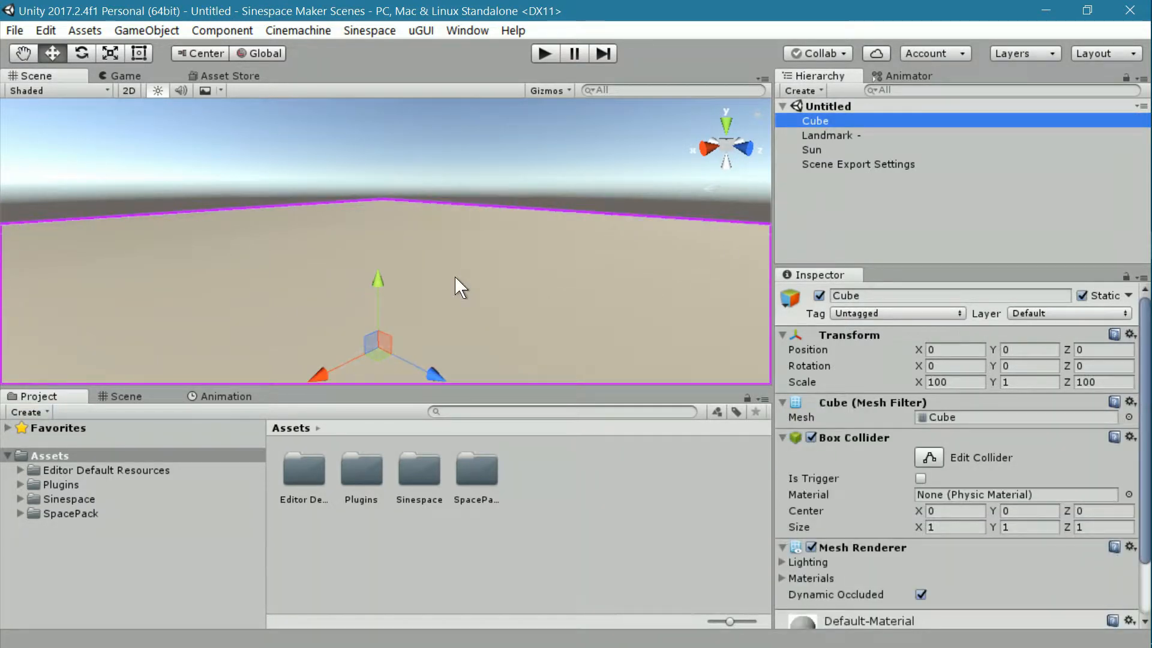
pyautogui.keyDown('alt'); pyautogui.moveTo(468, 283); pyautogui.dragTo(480, 267); pyautogui.keyUp('alt')
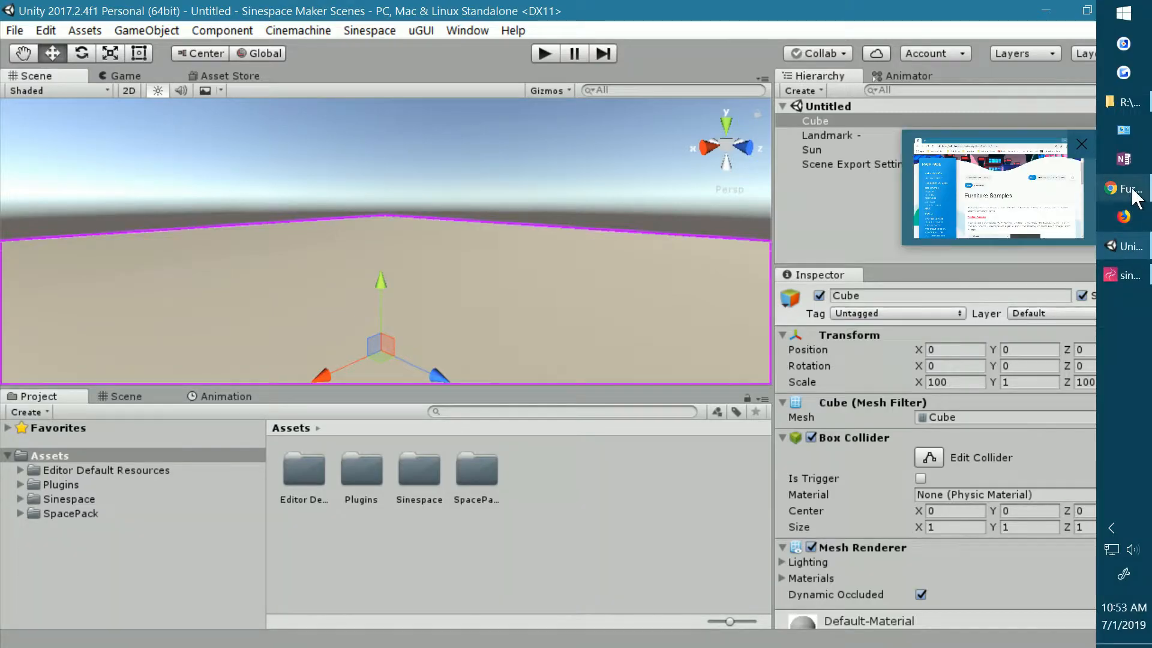
# - Switch to Chrome and read the Furniture Samples wiki page for the download link and import instructions
pyautogui.click(1134, 197)
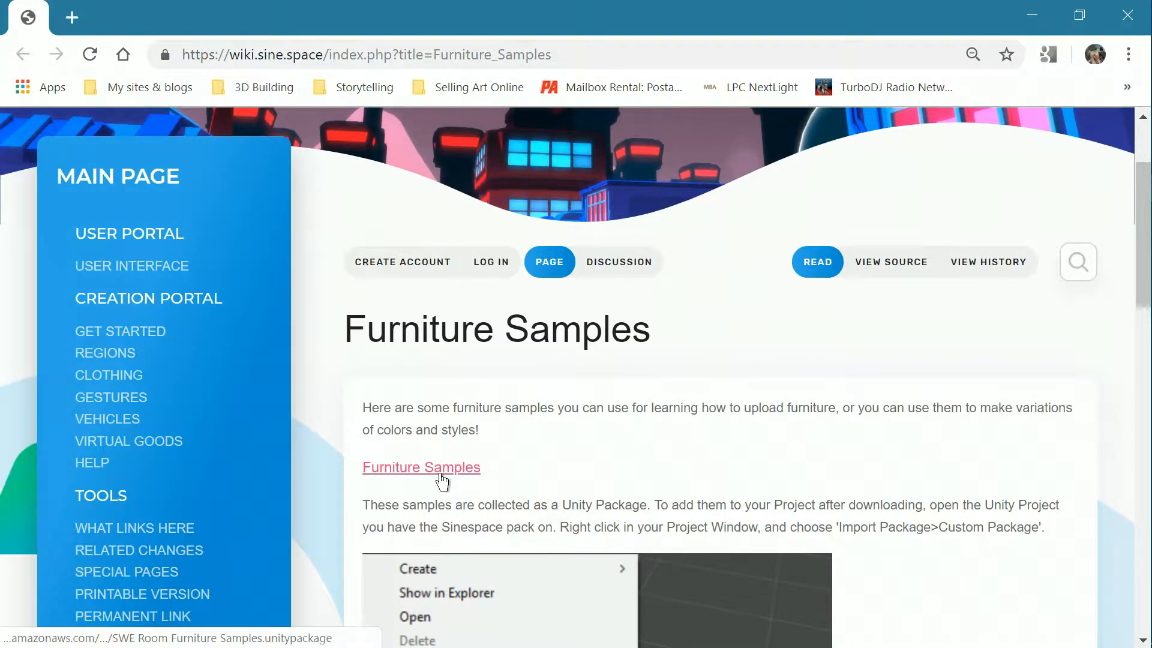
pyautogui.scroll(-1, 492, 492)
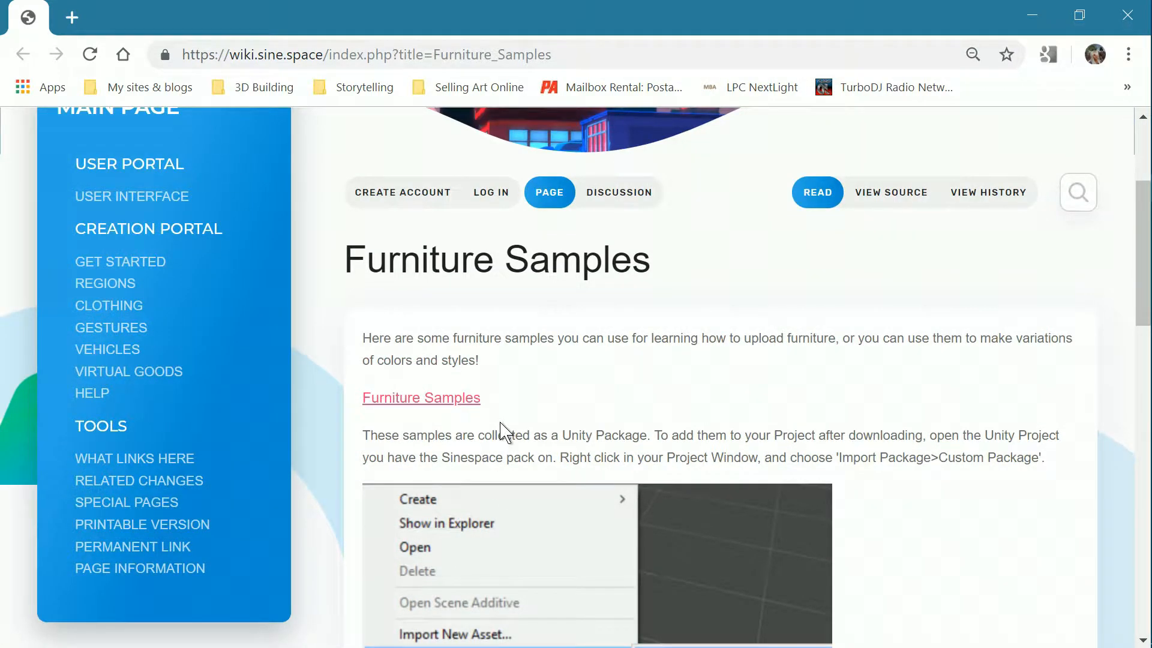
pyautogui.moveTo(1149, 223)
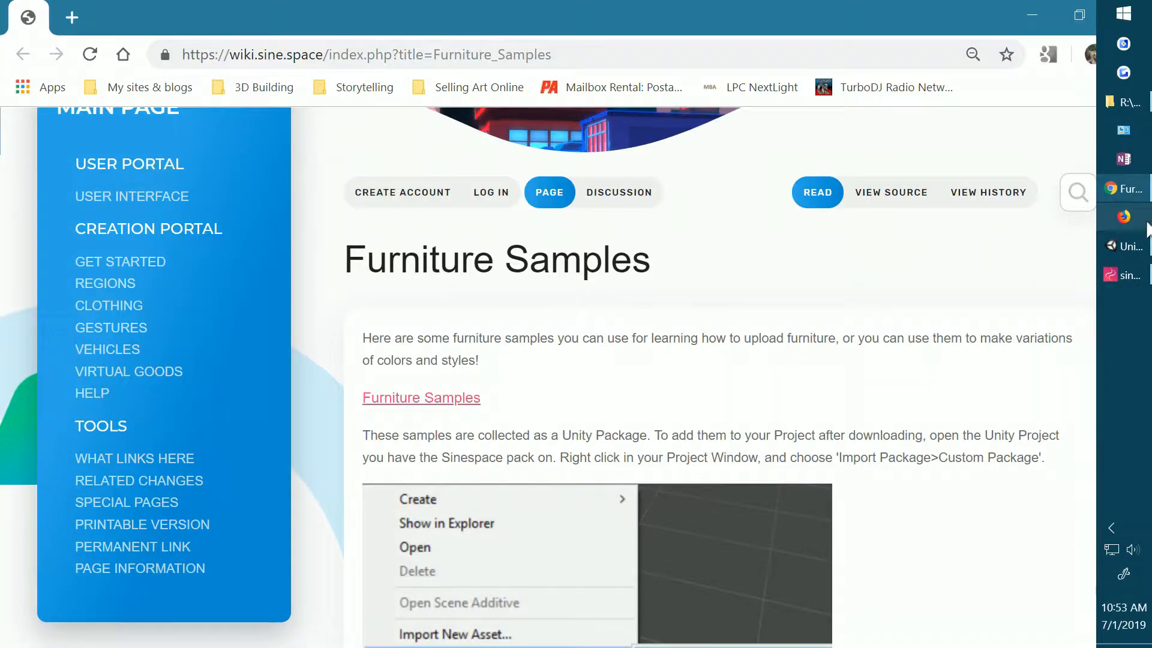
# - Switch back to Unity and import the custom package SWE Room Furniture Samples.unitypackage with all its items
pyautogui.click(1133, 248)
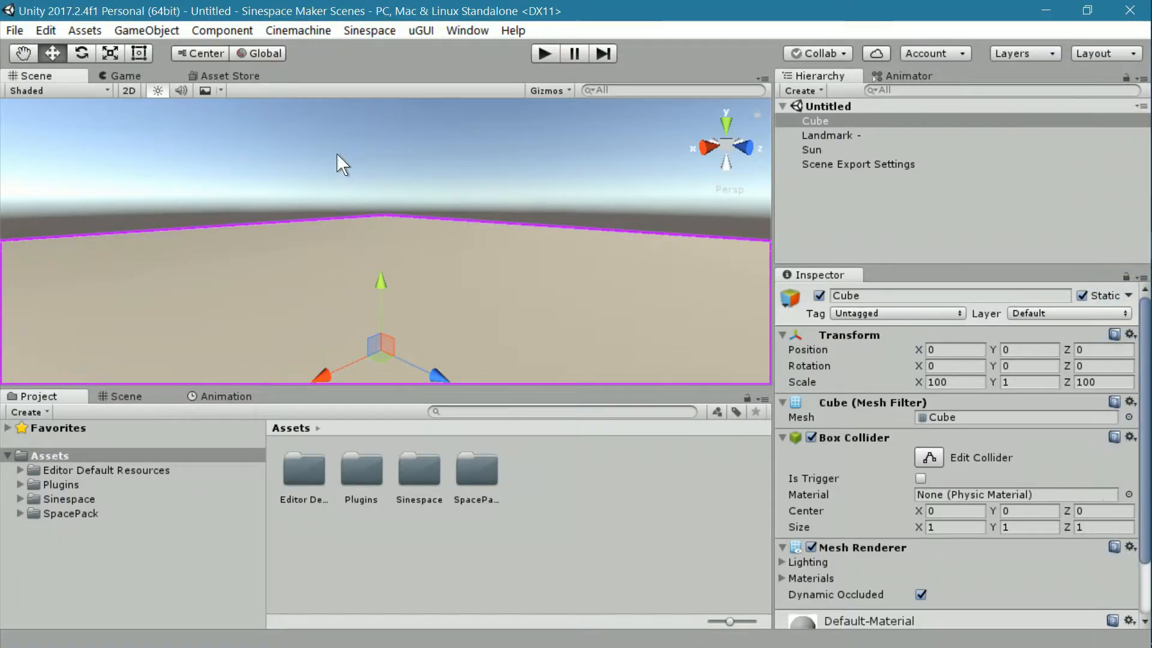
pyautogui.click(838, 211)
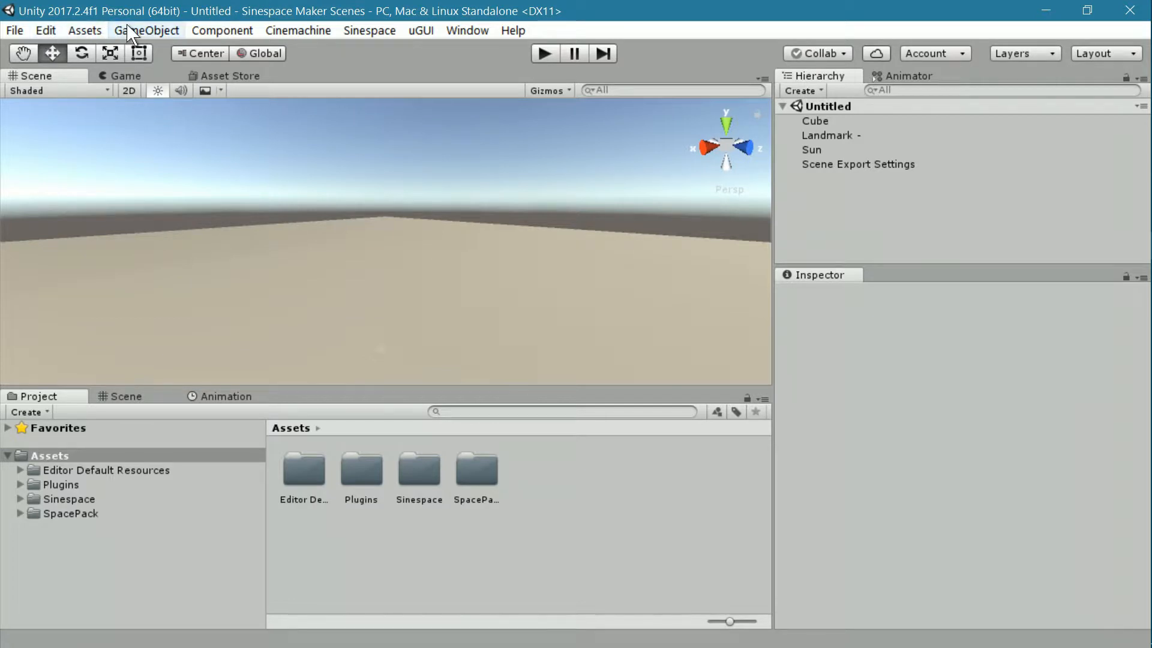
pyautogui.click(84, 31)
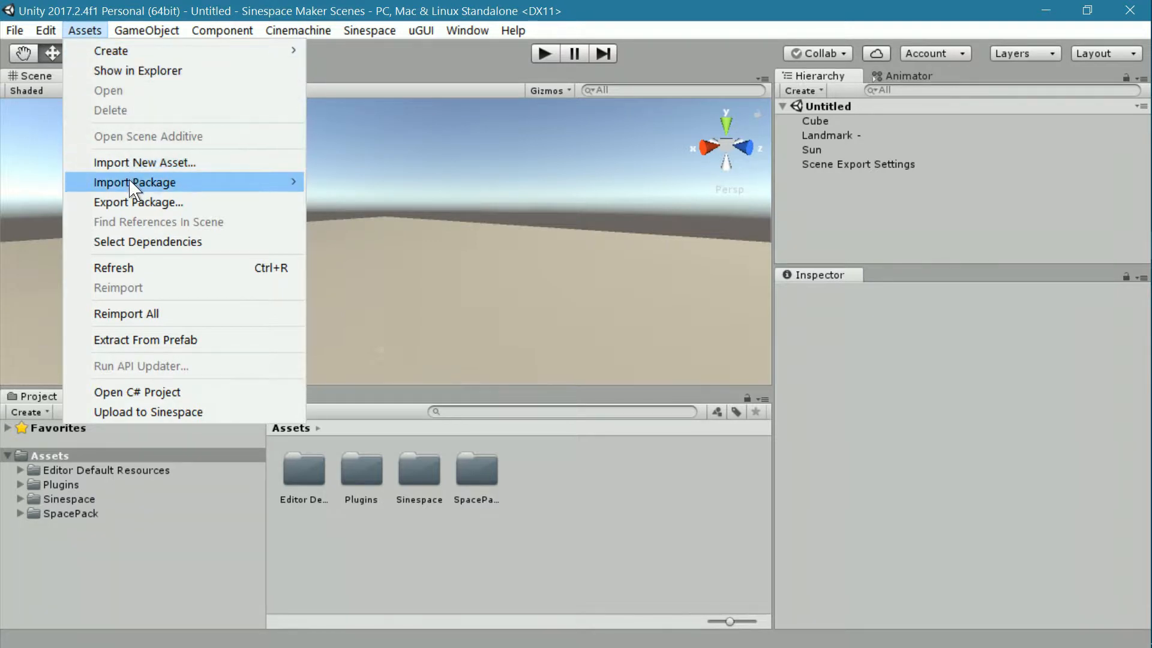
pyautogui.moveTo(130, 188)
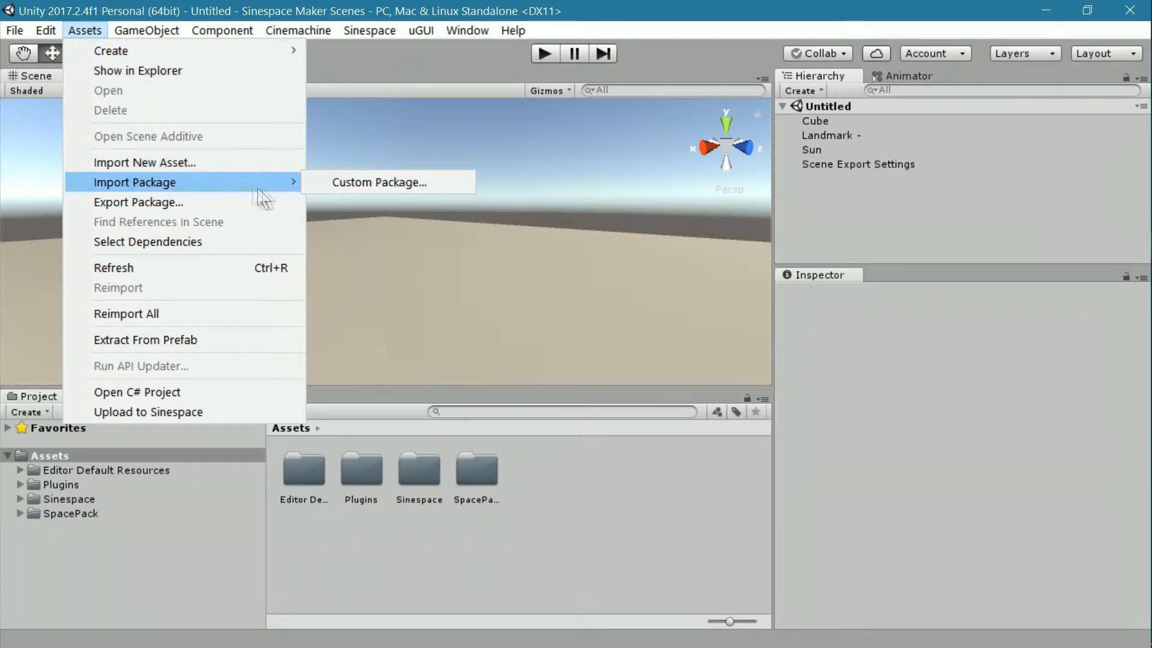
pyautogui.click(388, 191)
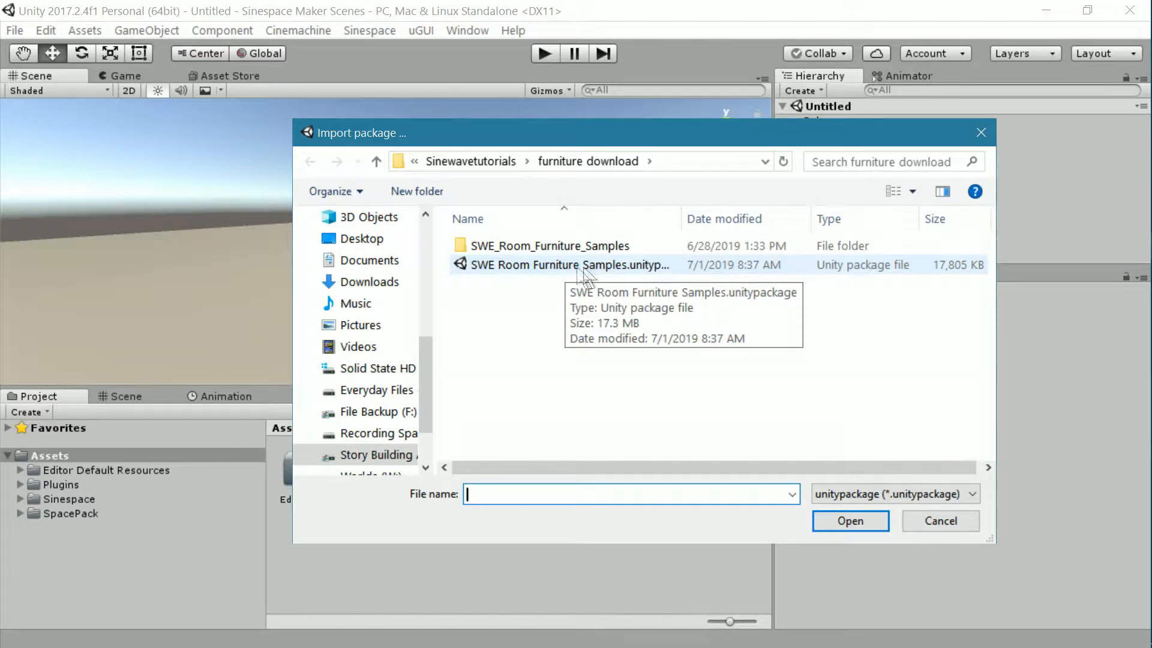
pyautogui.click(528, 269)
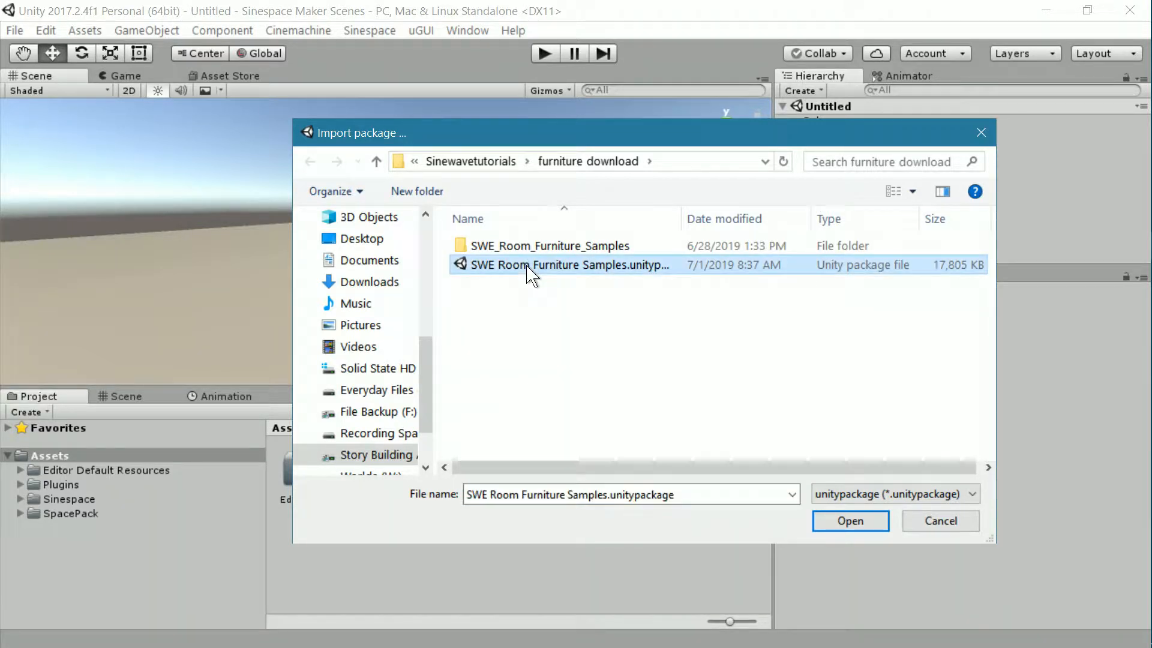
pyautogui.click(855, 522)
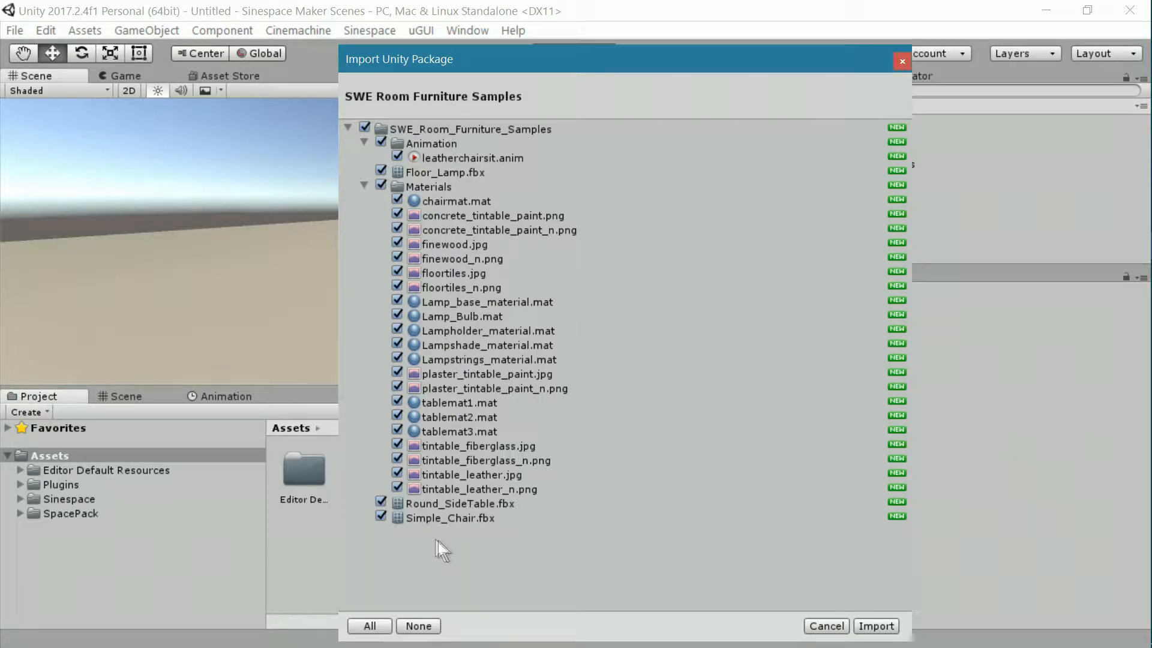
pyautogui.click(875, 626)
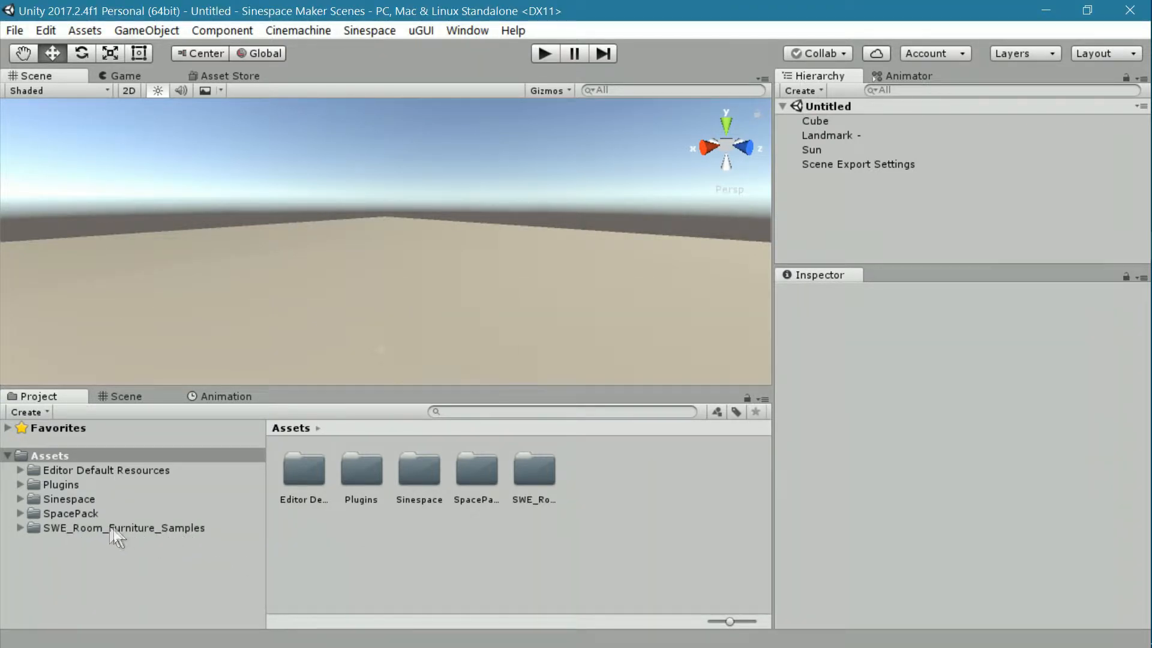
# - Open the Materials folder inside SWE_Room_Furniture_Samples, enlarge the asset listing and select the chairmat material
pyautogui.click(20, 528)
pyautogui.click(64, 527)
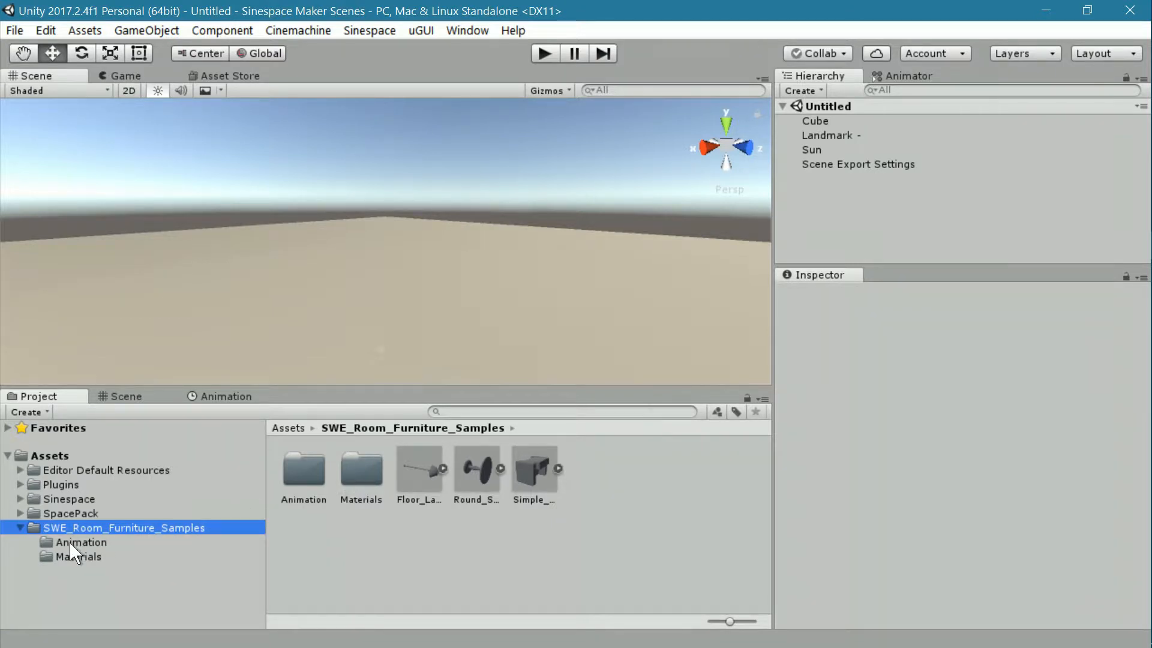
pyautogui.click(84, 556)
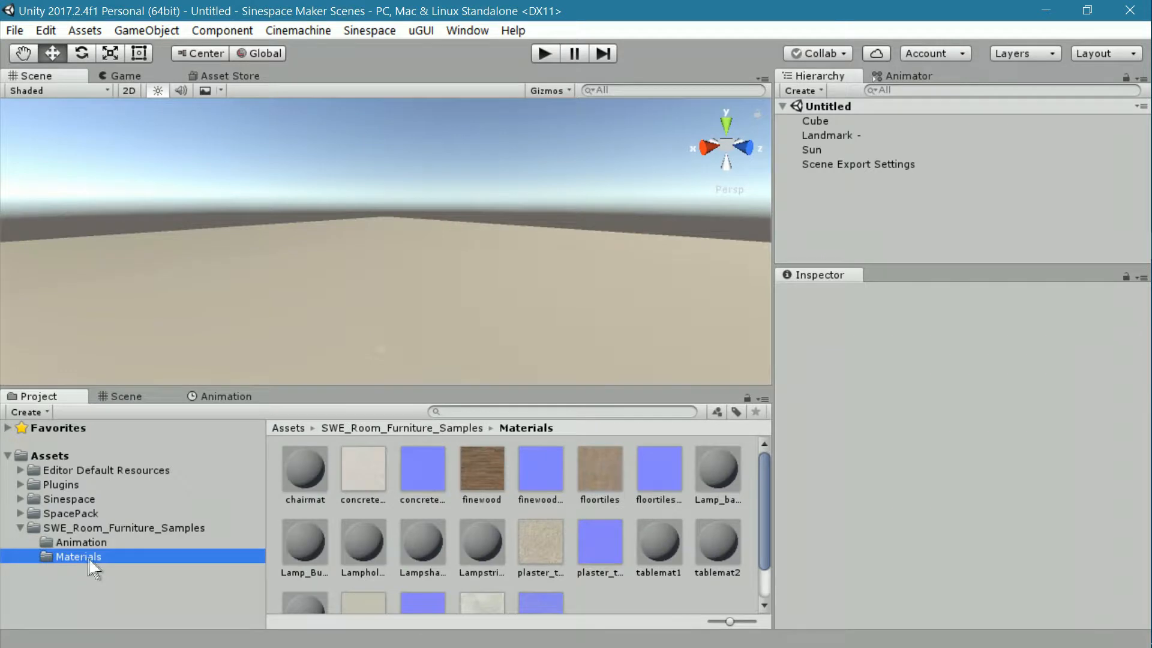
pyautogui.scroll(-1, 404, 506)
pyautogui.moveTo(420, 382); pyautogui.dragTo(420, 305)
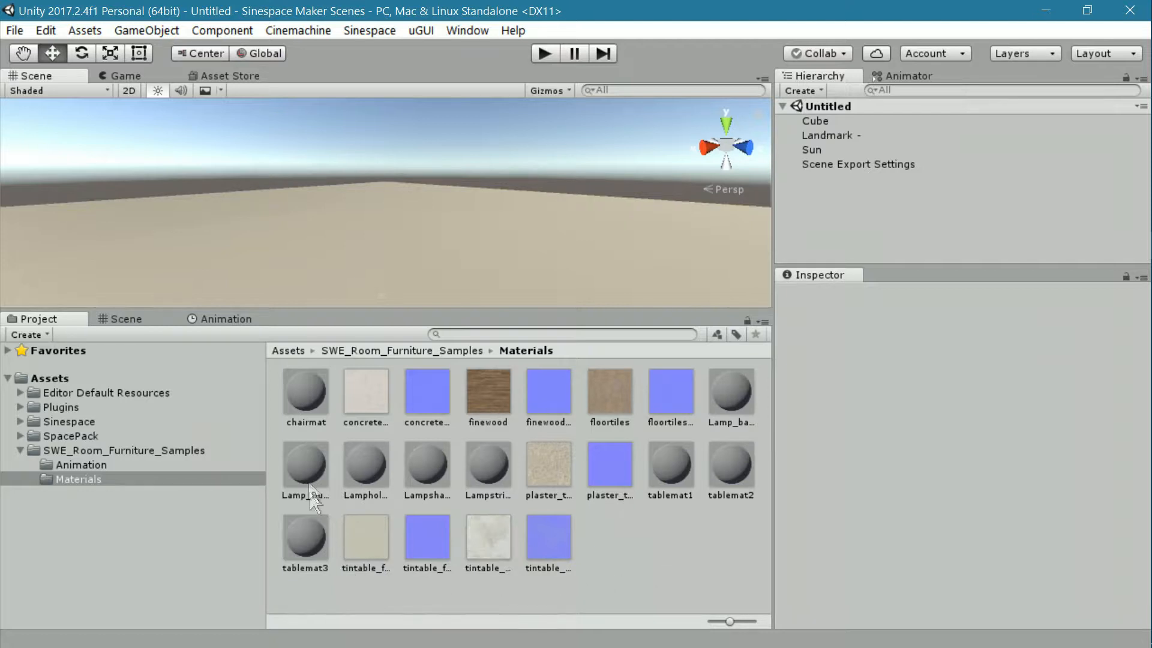
pyautogui.click(309, 391)
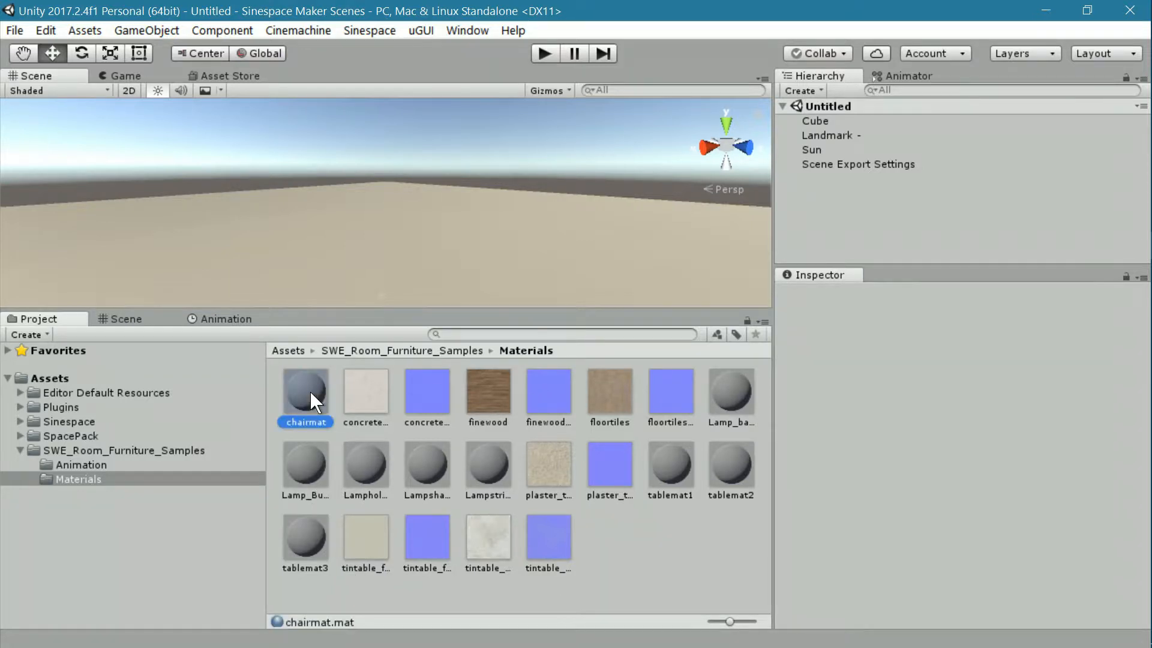
# - Examine the chairmat material's properties and the import settings of the concrete_tintable_paint texture and the neighbouring concrete texture
pyautogui.click(843, 394)
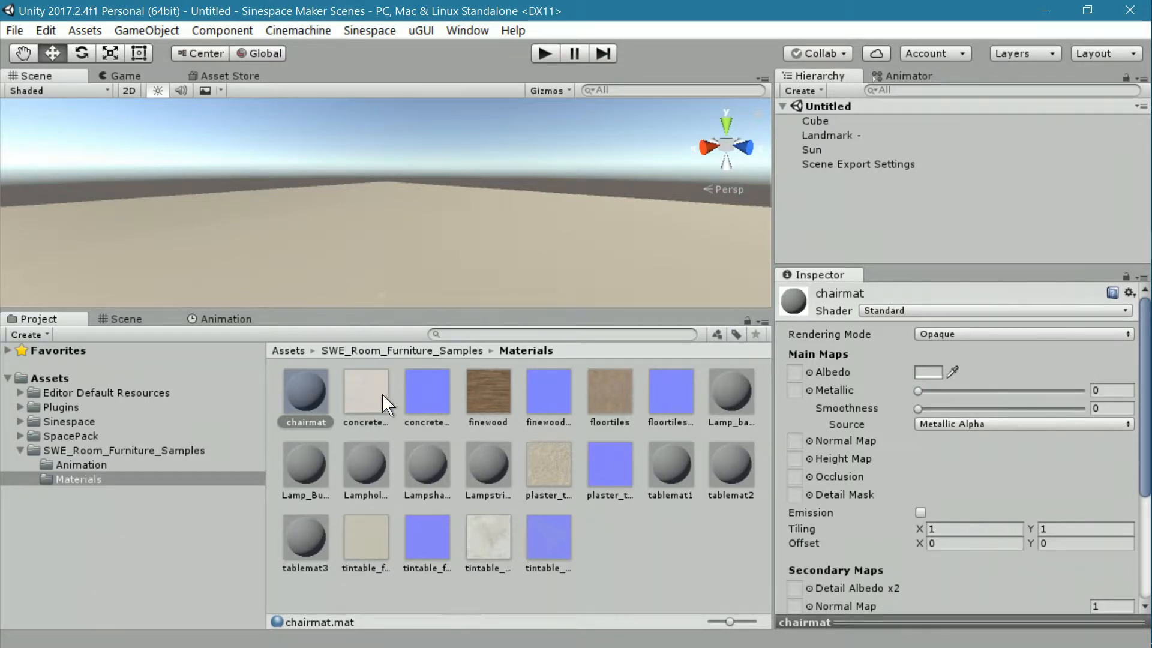
pyautogui.click(363, 395)
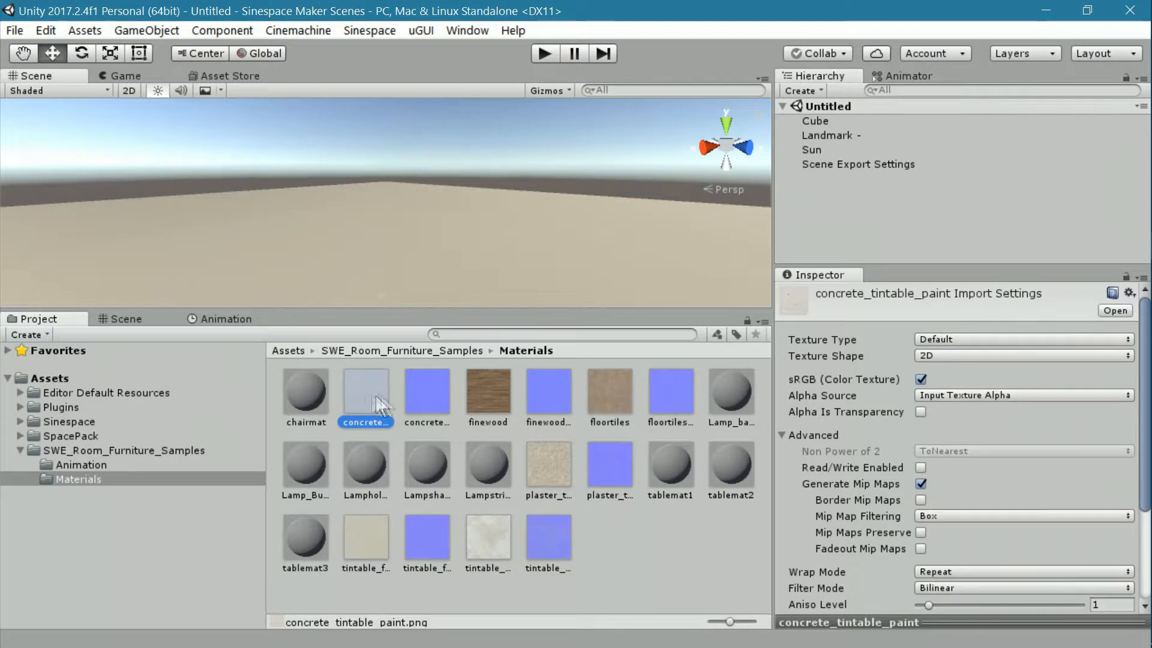
pyautogui.click(427, 394)
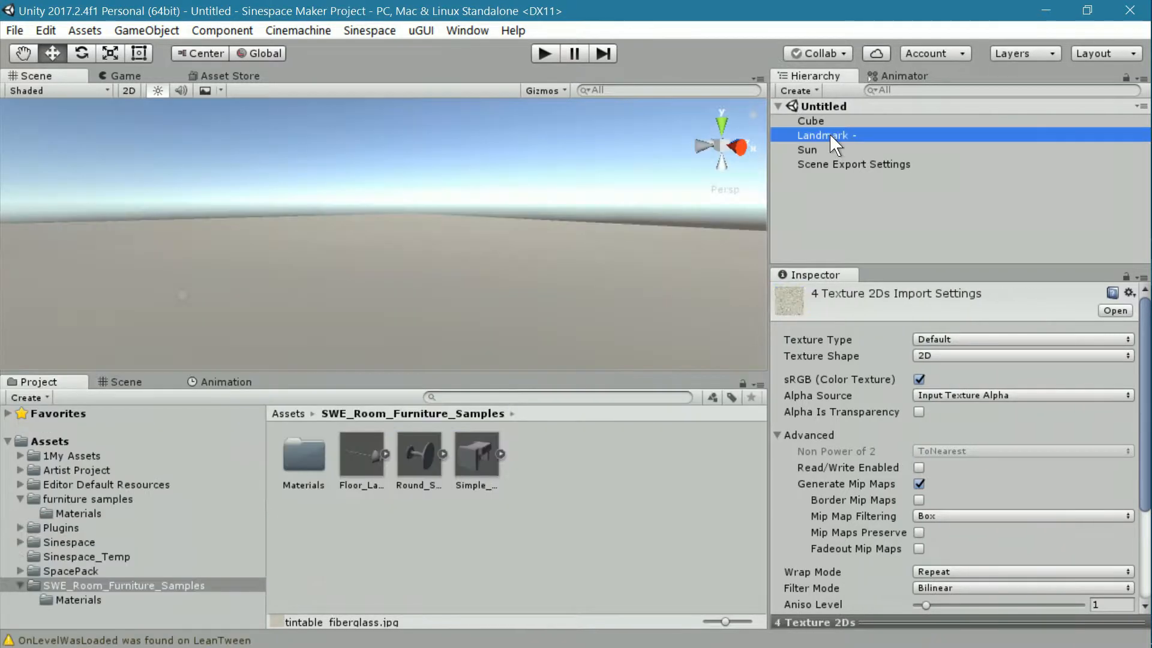
# - Select the Landmark object and examine its spawn point and surroundings in the scene from several angles
pyautogui.click(829, 134)
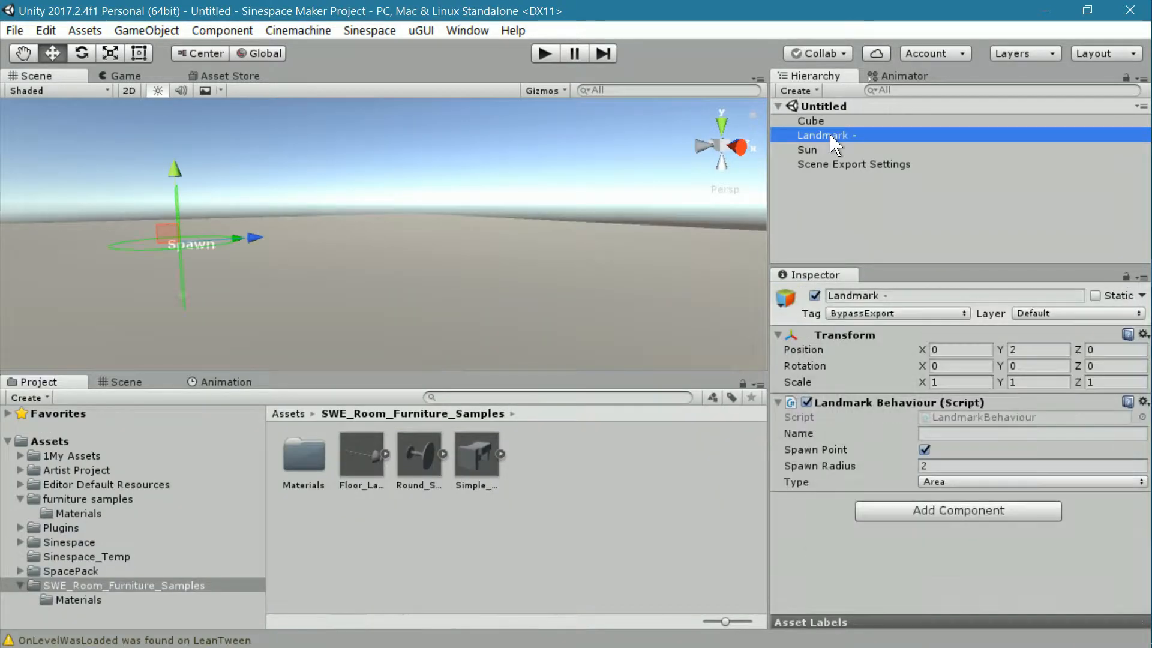
pyautogui.click(624, 266)
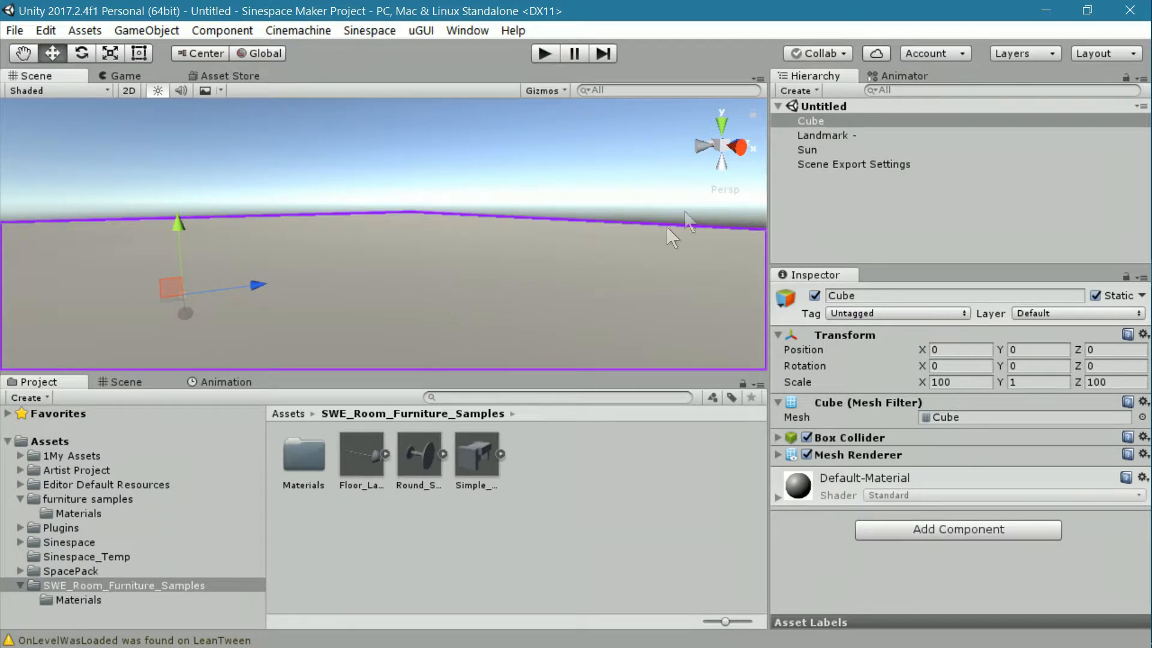
pyautogui.click(825, 135)
pyautogui.keyDown('alt'); pyautogui.moveTo(564, 291); pyautogui.dragTo(530, 313); pyautogui.keyUp('alt')
pyautogui.moveTo(528, 314); pyautogui.dragTo(698, 243, button='middle')
pyautogui.moveTo(364, 302); pyautogui.dragTo(475, 343, button='middle')
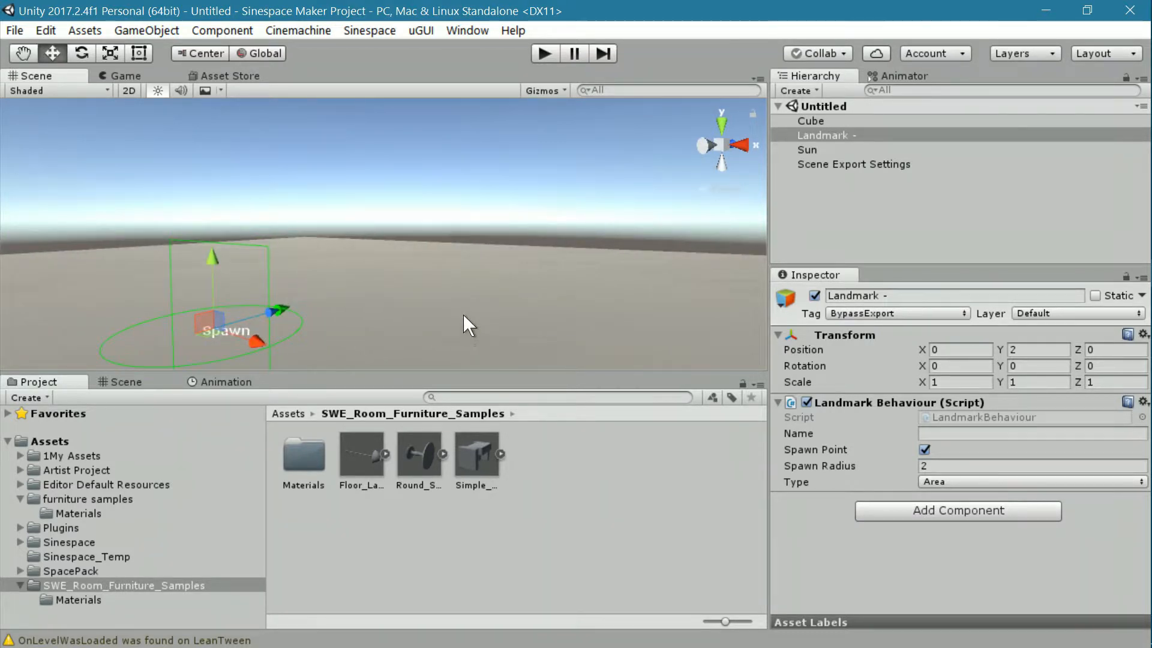
pyautogui.scroll(-5, 463, 314)
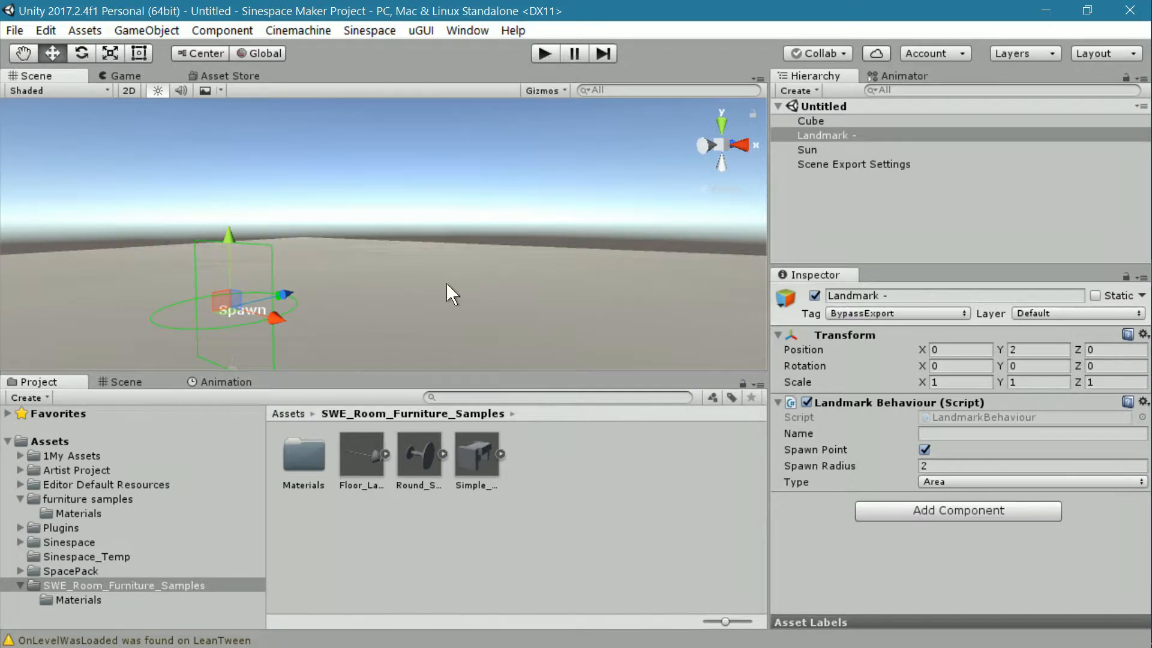
pyautogui.moveTo(445, 287); pyautogui.dragTo(485, 296, button='right')
pyautogui.moveTo(470, 306); pyautogui.dragTo(490, 292, button='middle')
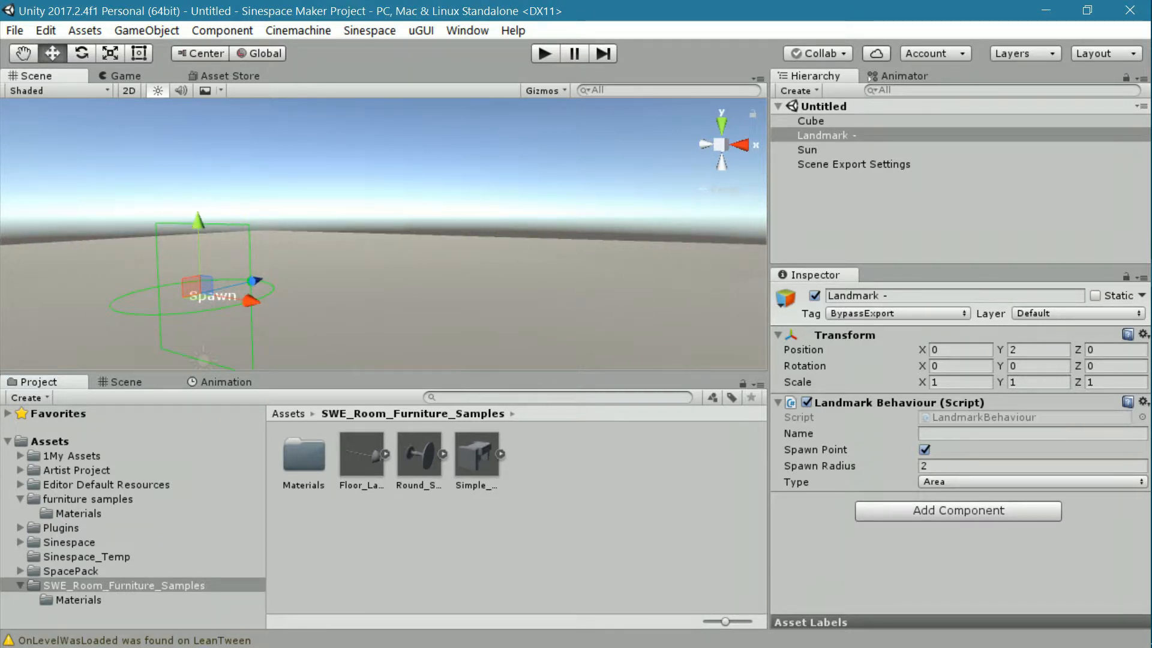
pyautogui.moveTo(475, 311)
pyautogui.mouseDown(button='middle')
pyautogui.moveTo(466, 330)
pyautogui.moveTo(458, 314)
pyautogui.mouseUp(button='middle')
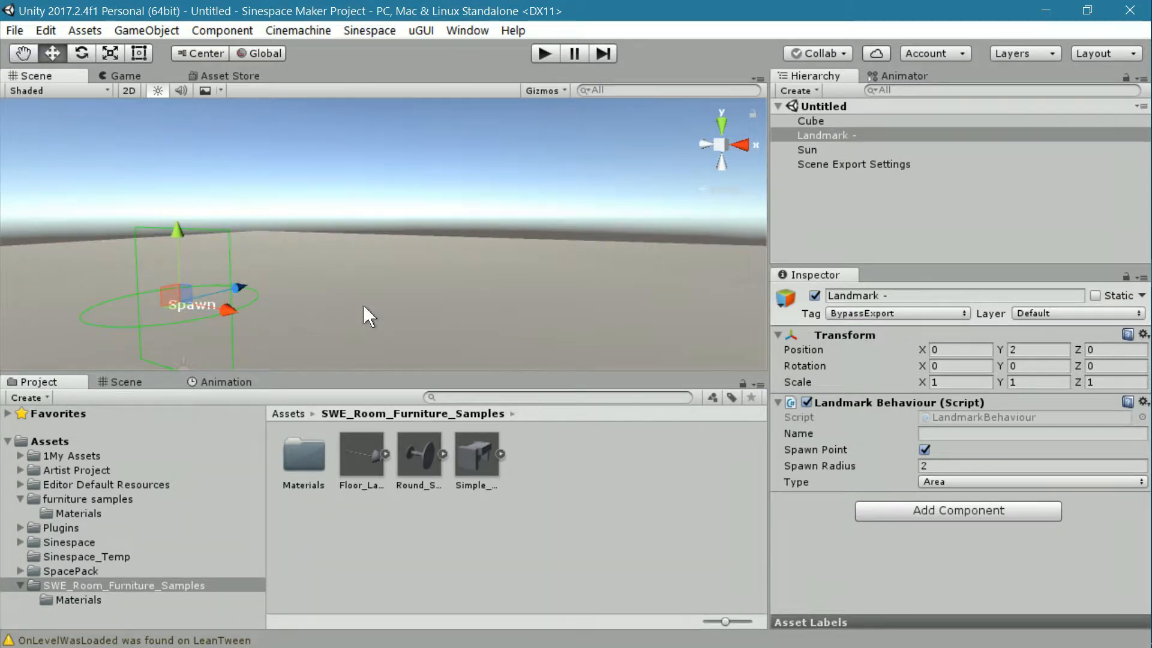
pyautogui.moveTo(362, 305); pyautogui.dragTo(413, 299, button='middle')
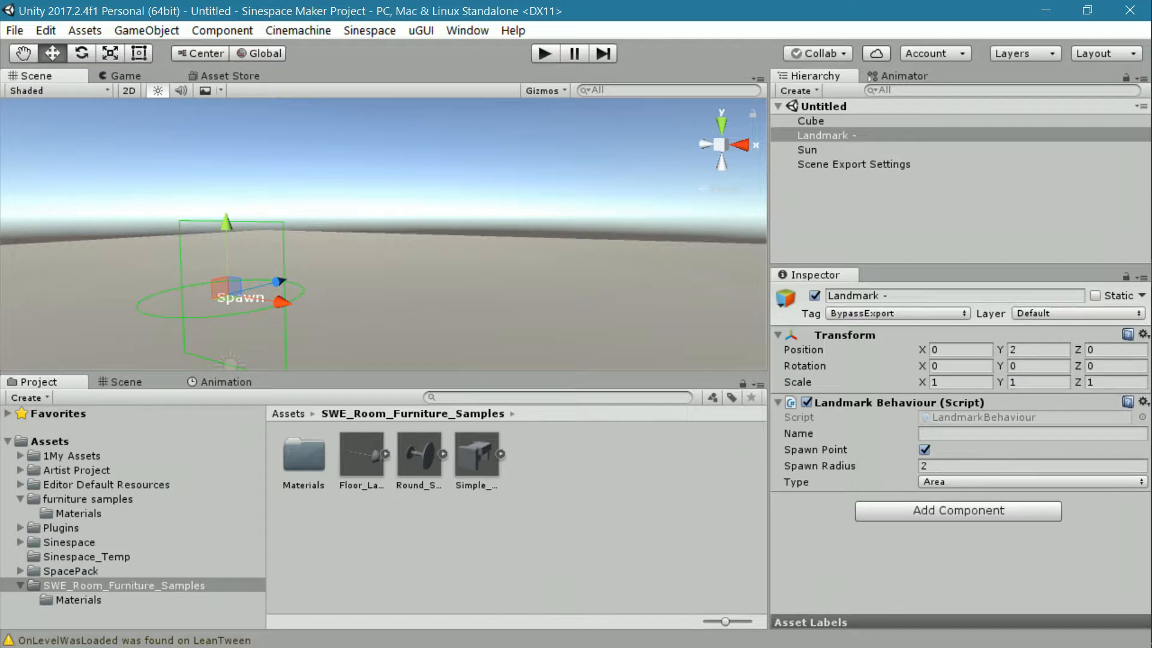
pyautogui.moveTo(619, 302); pyautogui.dragTo(509, 316, button='right')
pyautogui.moveTo(507, 315); pyautogui.dragTo(407, 336, button='middle')
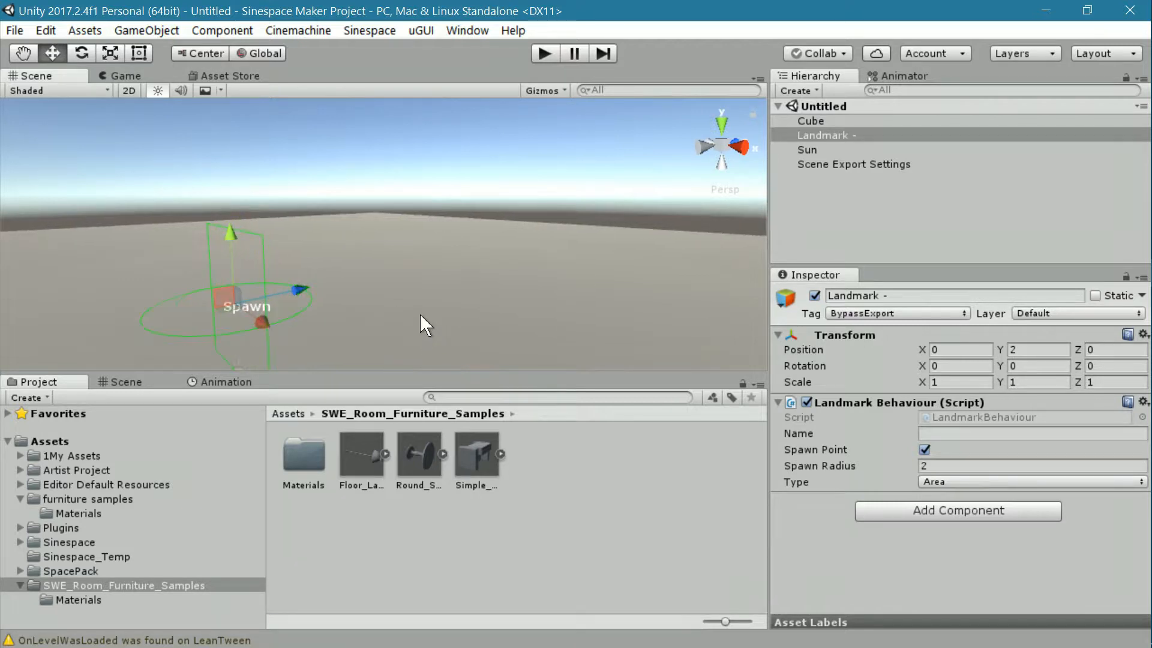
pyautogui.moveTo(419, 312); pyautogui.dragTo(376, 294, button='middle')
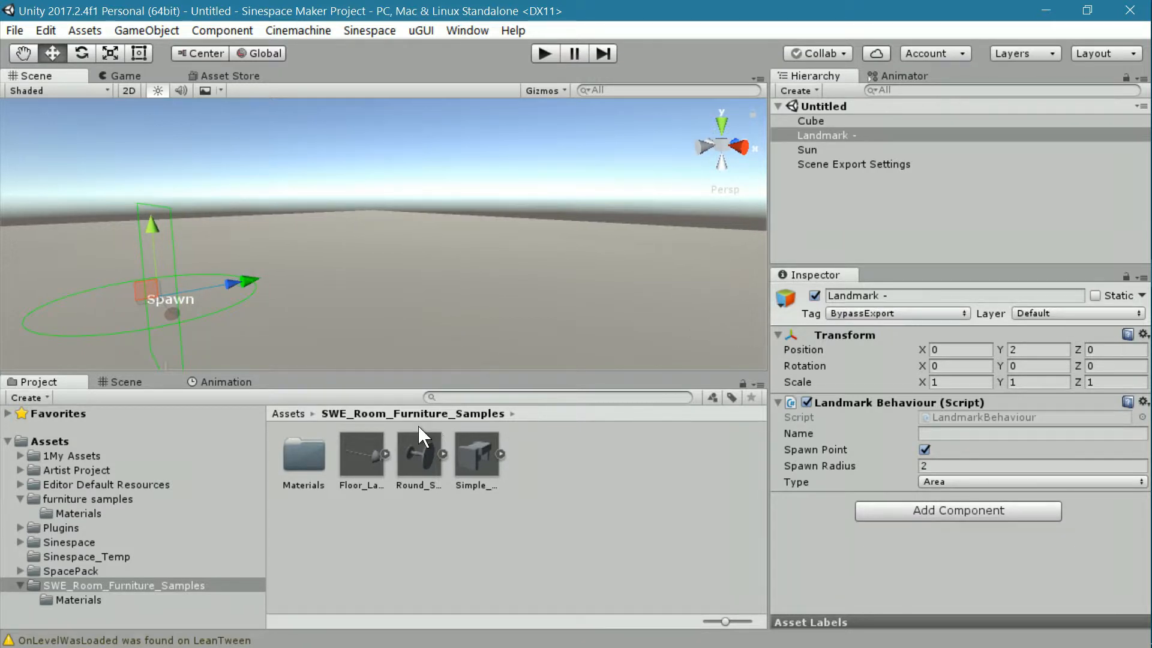
# - Place the Round_SideTable model on the ground in the scene, select it and frame it for a close view
pyautogui.moveTo(420, 451); pyautogui.dragTo(380, 323)
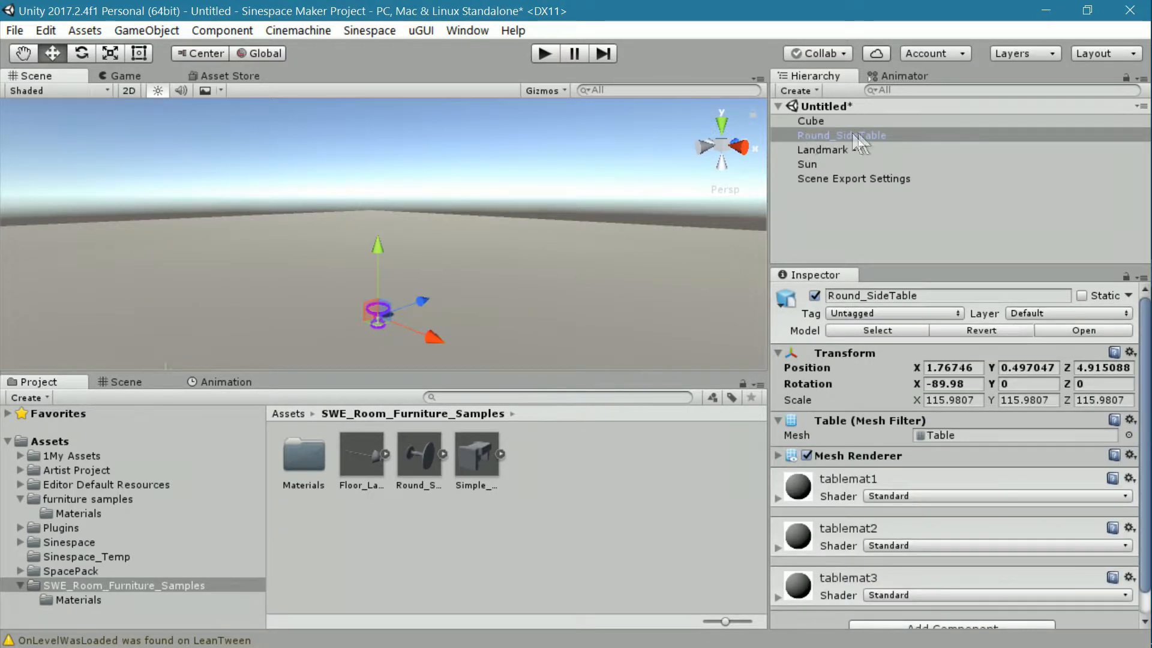
pyautogui.click(832, 214)
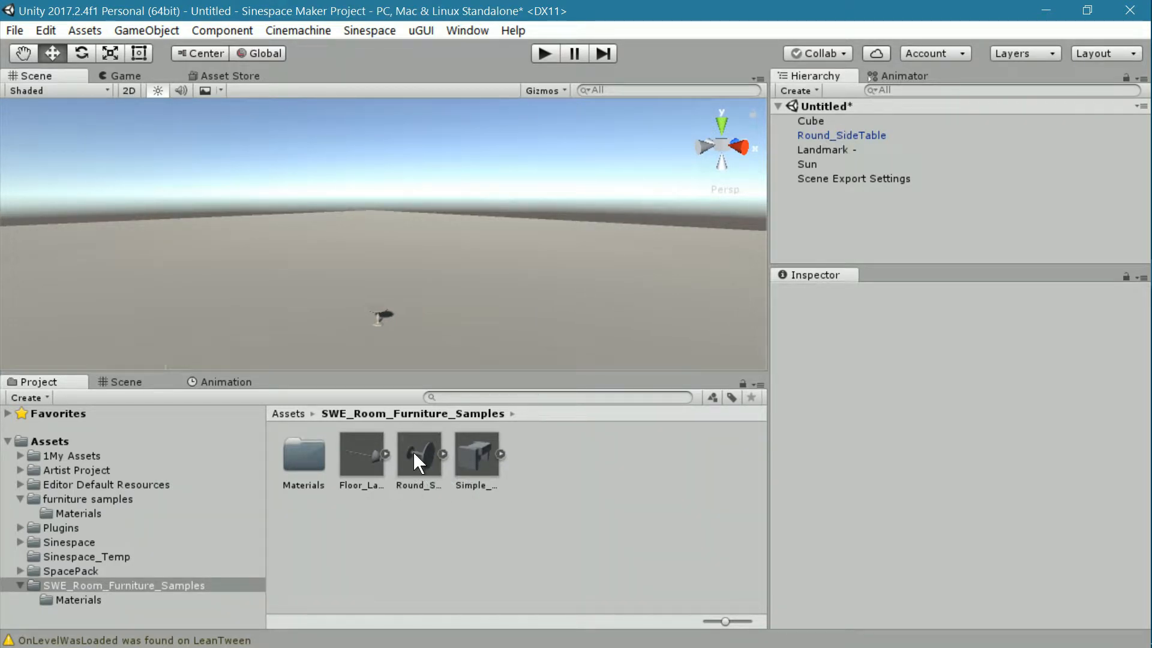
pyautogui.click(863, 137)
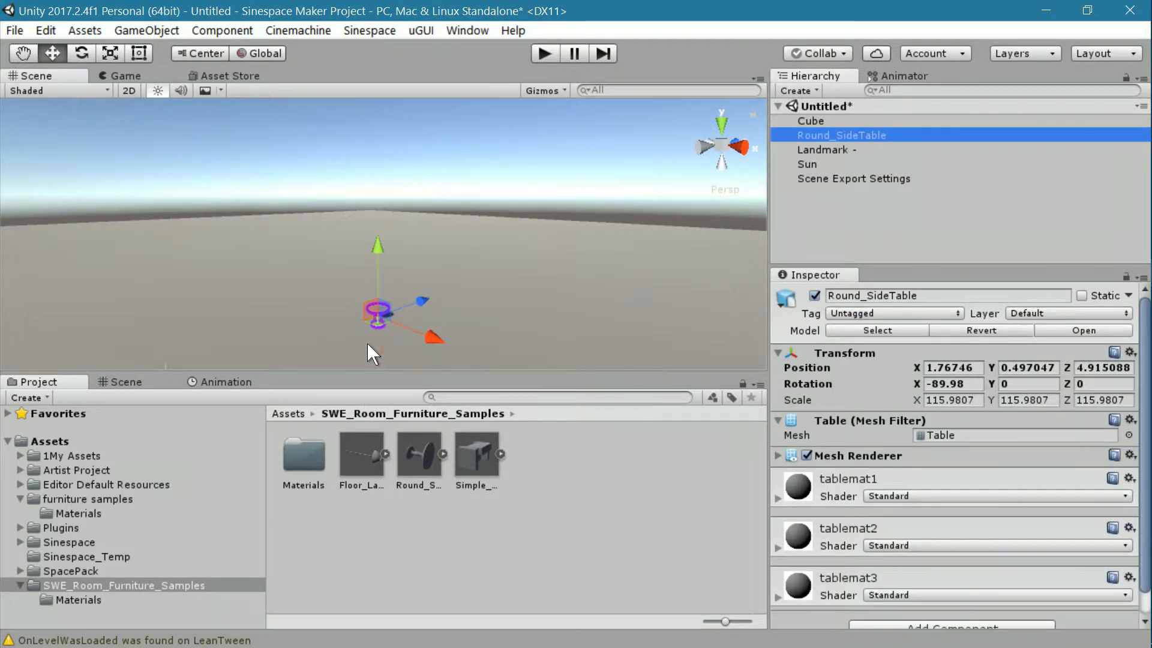
pyautogui.click(351, 308)
pyautogui.press('f')
pyautogui.press('q')
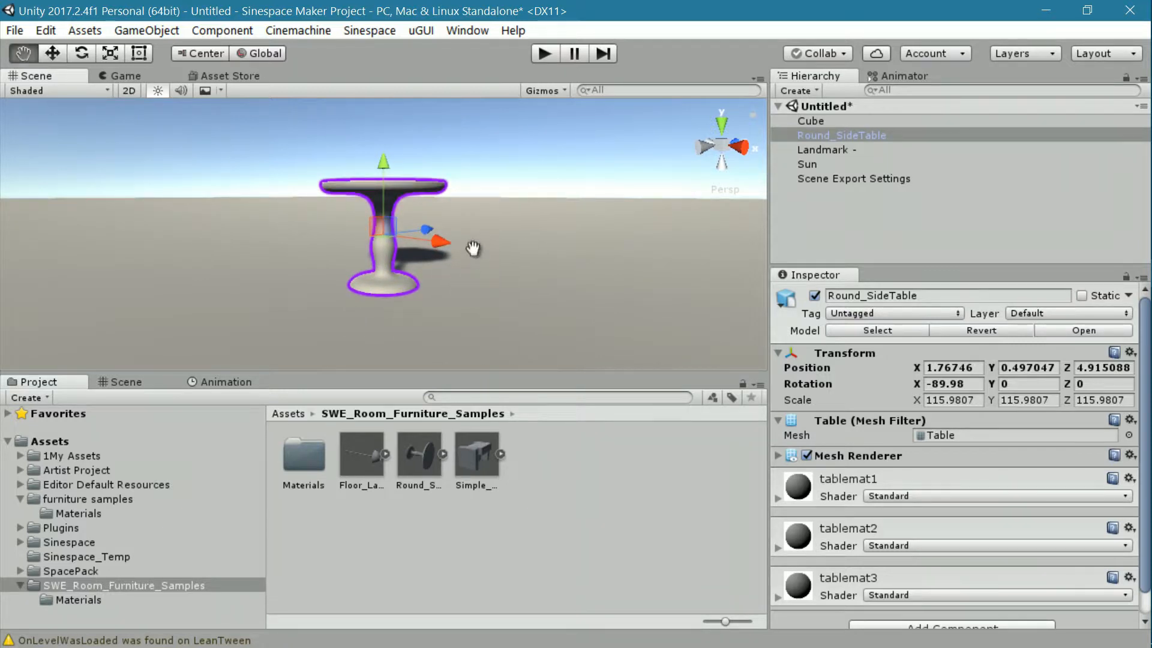
pyautogui.moveTo(473, 248); pyautogui.dragTo(470, 313, button='middle')
pyautogui.moveTo(508, 251); pyautogui.dragTo(509, 284, button='right')
pyautogui.moveTo(508, 282); pyautogui.dragTo(537, 326, button='middle')
pyautogui.moveTo(530, 266); pyautogui.dragTo(514, 295, button='right')
pyautogui.moveTo(514, 295); pyautogui.dragTo(478, 295, button='middle')
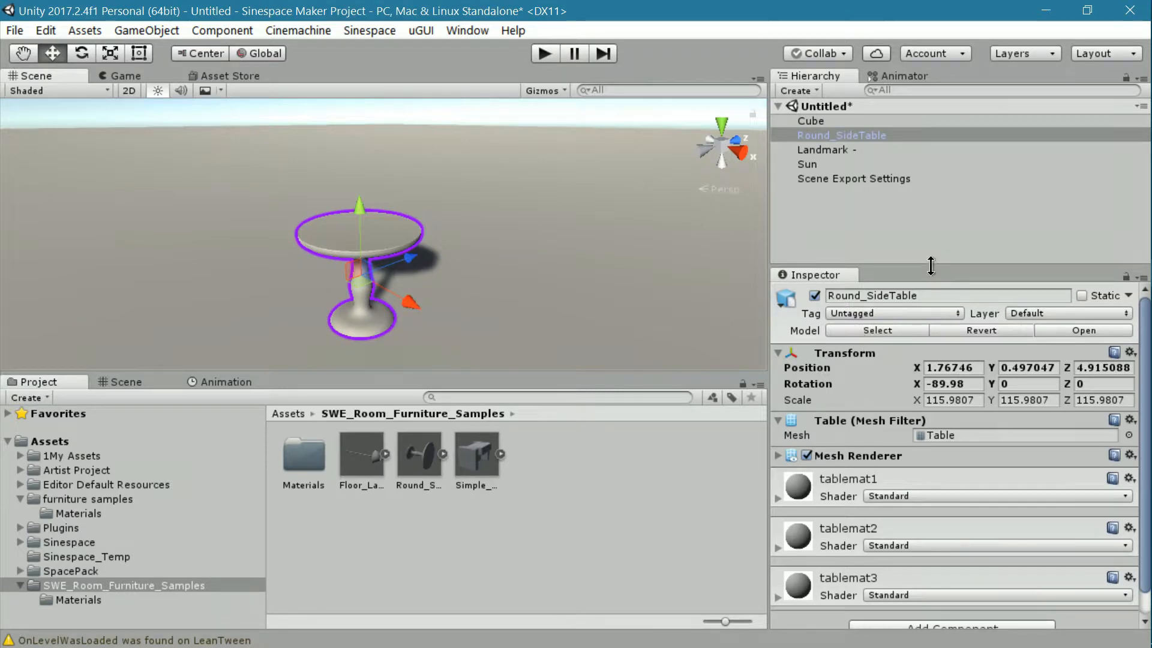
# - Make more room for the side table's properties and examine its tablemat1, tablemat2 and tablemat3 materials and its shape
pyautogui.moveTo(931, 266); pyautogui.dragTo(930, 247)
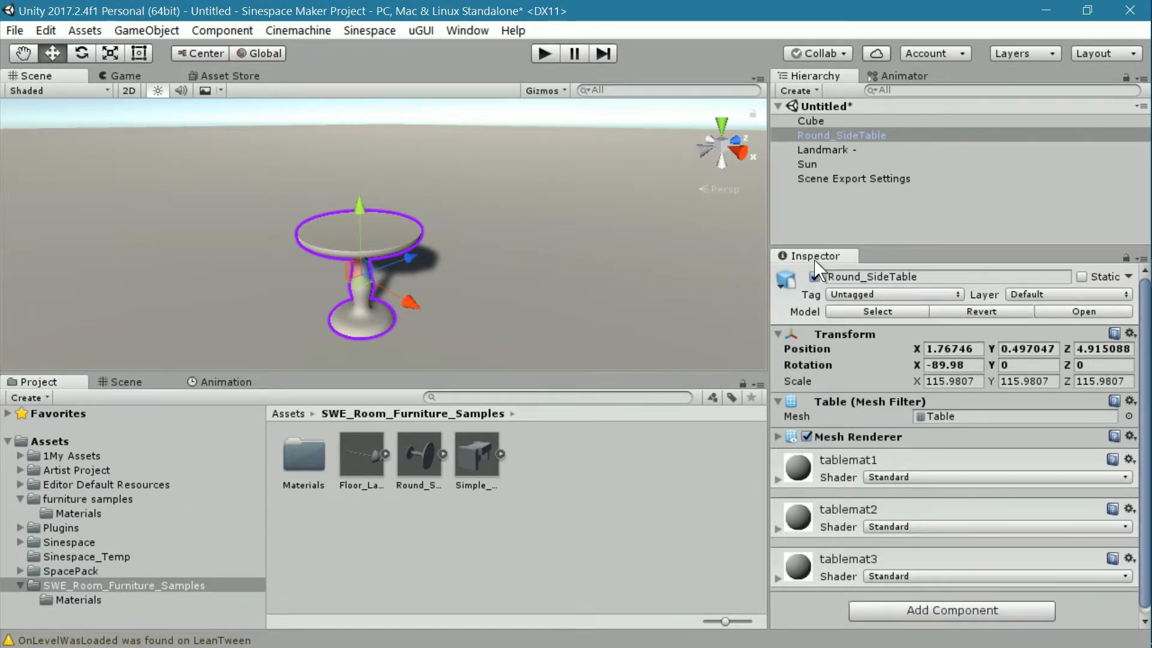
pyautogui.scroll(-1, 905, 406)
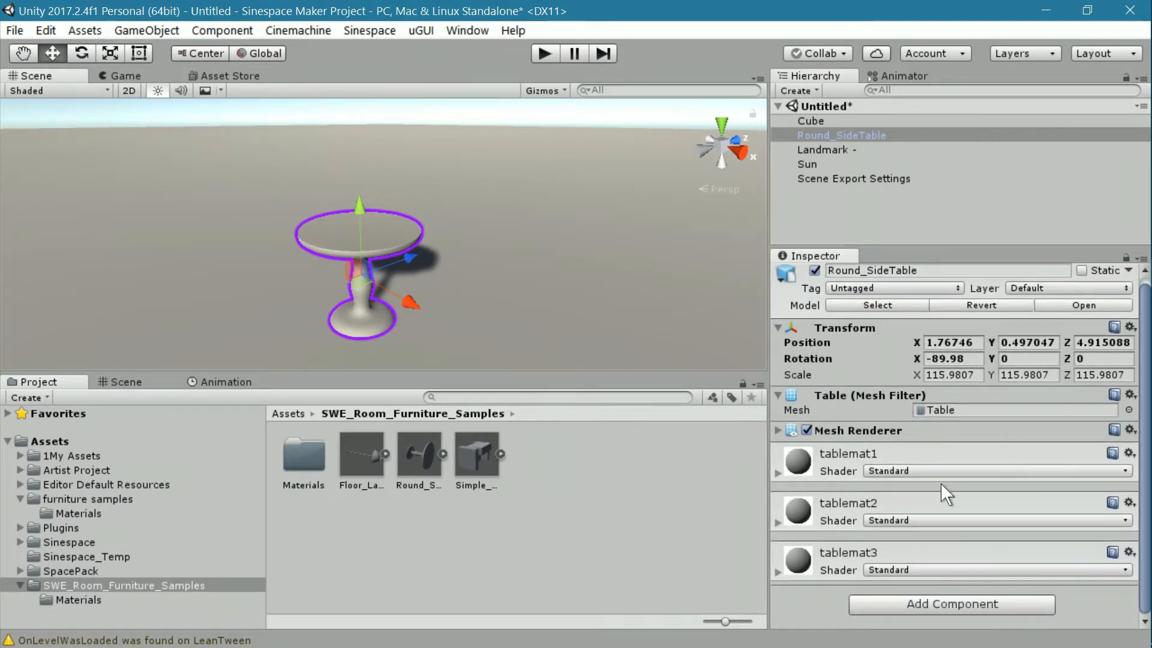
pyautogui.scroll(1, 942, 498)
pyautogui.scroll(-1, 942, 498)
pyautogui.scroll(1, 937, 488)
pyautogui.moveTo(480, 313); pyautogui.dragTo(551, 283, button='middle')
pyautogui.moveTo(372, 333); pyautogui.dragTo(479, 310, button='right')
pyautogui.moveTo(480, 310); pyautogui.dragTo(550, 328, button='middle')
pyautogui.moveTo(627, 315); pyautogui.dragTo(501, 328, button='right')
pyautogui.moveTo(645, 336); pyautogui.dragTo(542, 322, button='middle')
pyautogui.moveTo(588, 334); pyautogui.dragTo(555, 275, button='right')
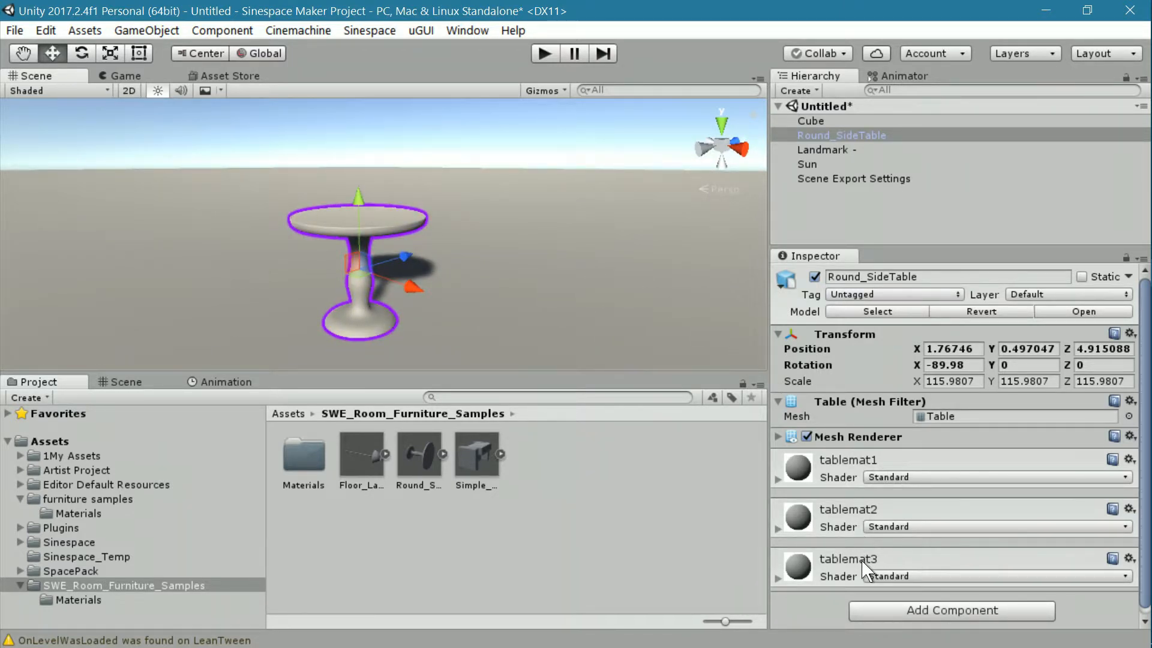
# - Look up the table materials in the sample package's Materials folder, then return to the SWE_Room_Furniture_Samples folder
pyautogui.click(85, 600)
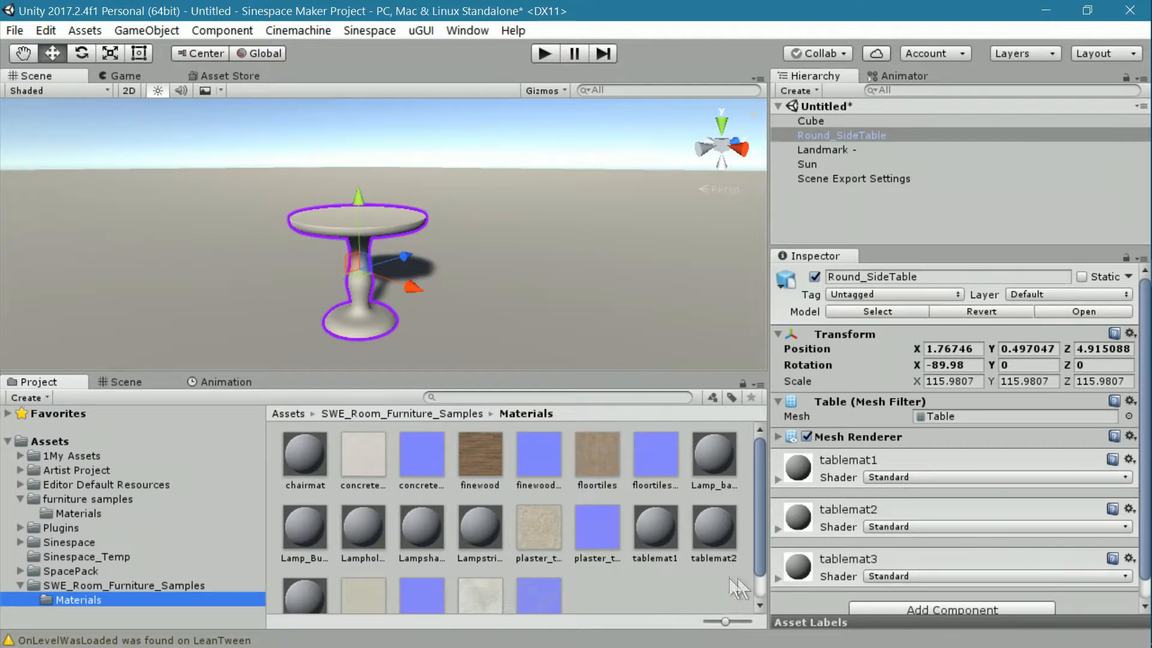
pyautogui.scroll(-2, 703, 568)
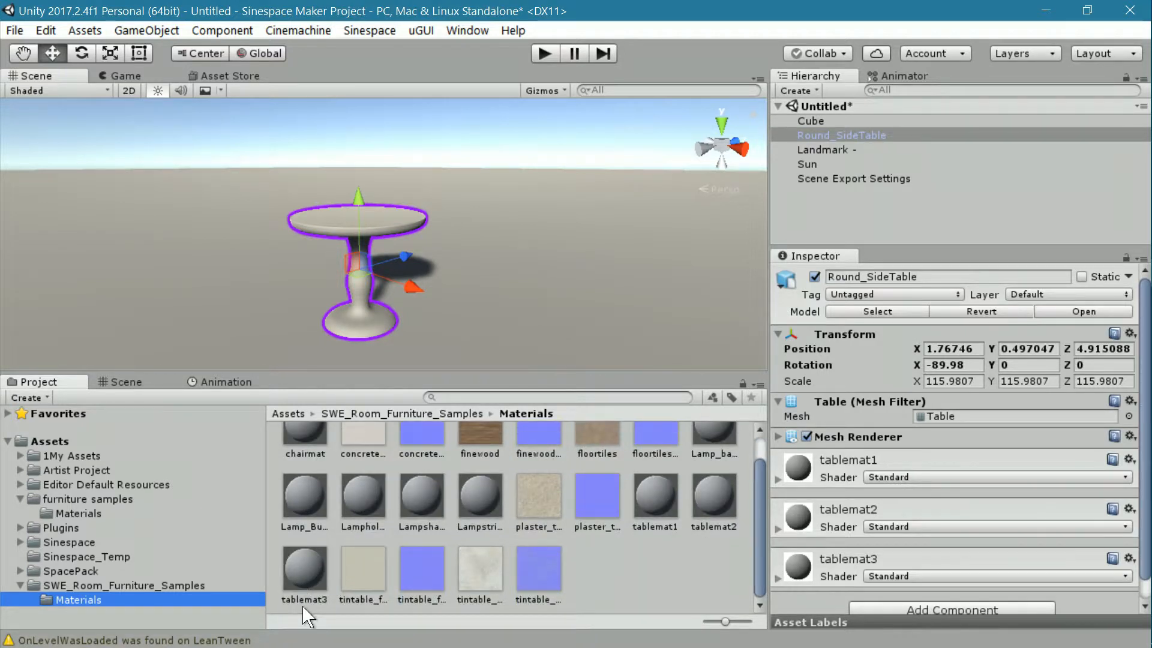
pyautogui.click(120, 585)
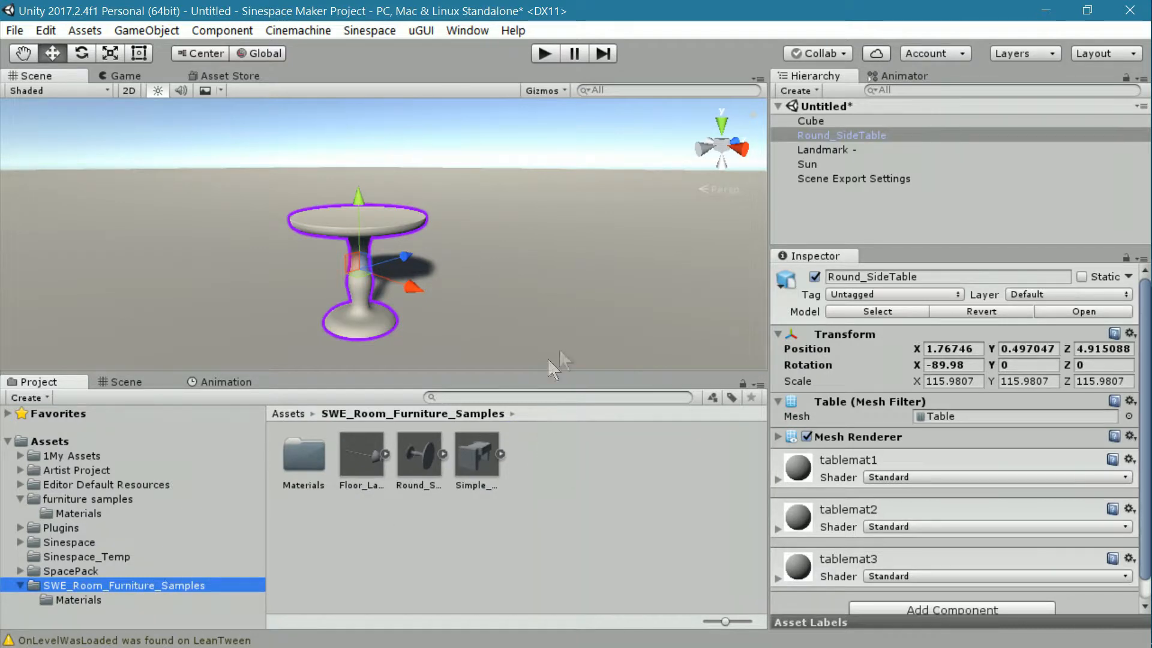
# - Expand the side table's tablemat1 material and set its albedo colour to red, CC4B4BFF
pyautogui.moveTo(559, 260); pyautogui.dragTo(550, 276, button='right')
pyautogui.moveTo(538, 247); pyautogui.dragTo(547, 275, button='middle')
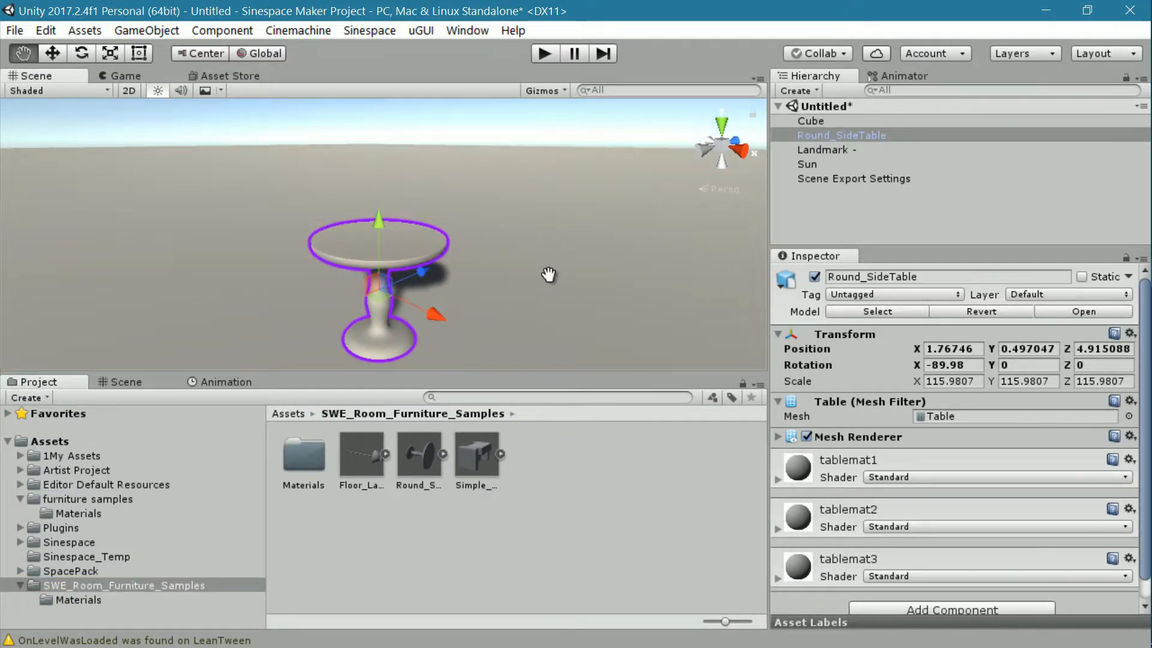
pyautogui.click(777, 478)
pyautogui.scroll(-3, 842, 473)
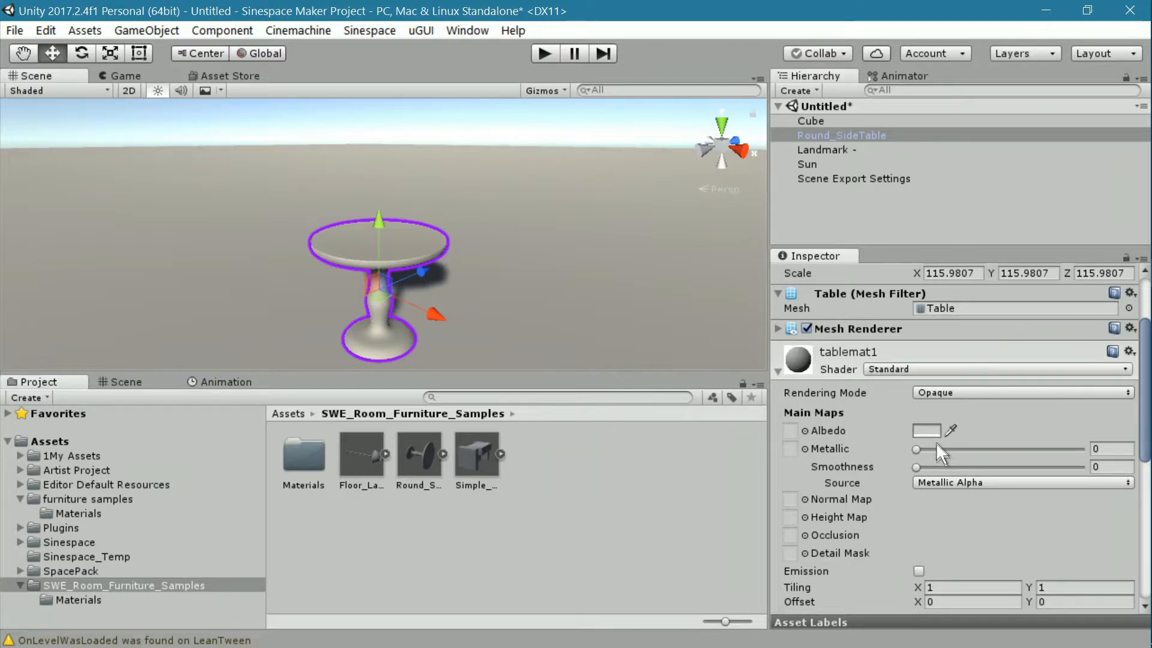
pyautogui.click(917, 431)
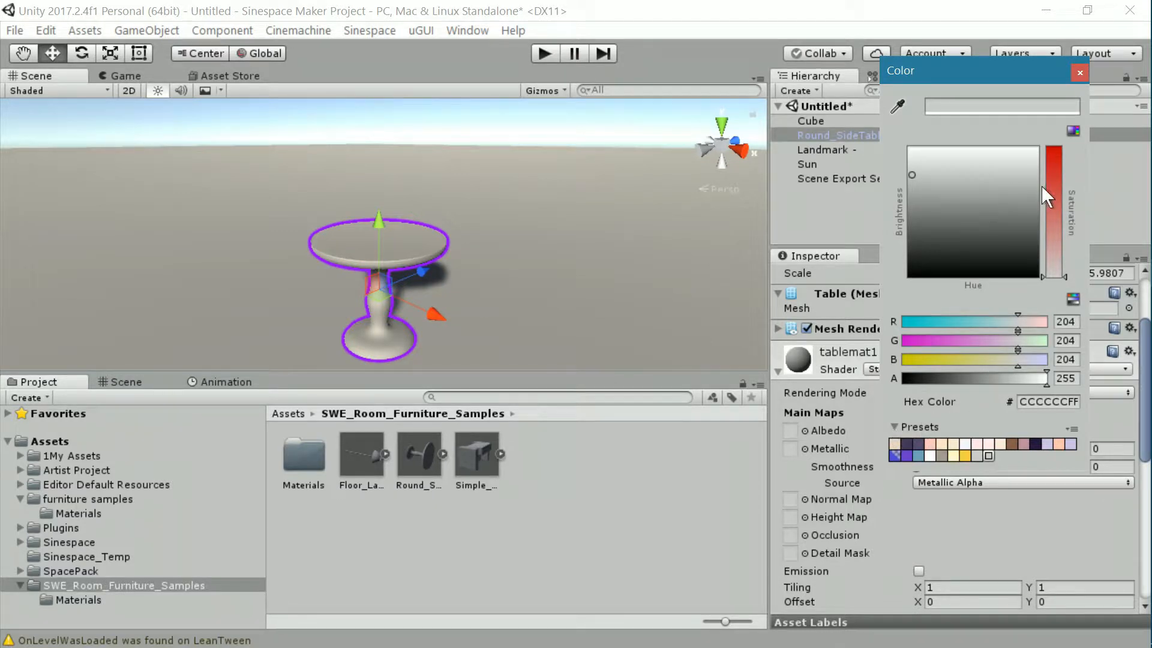
pyautogui.click(1052, 198)
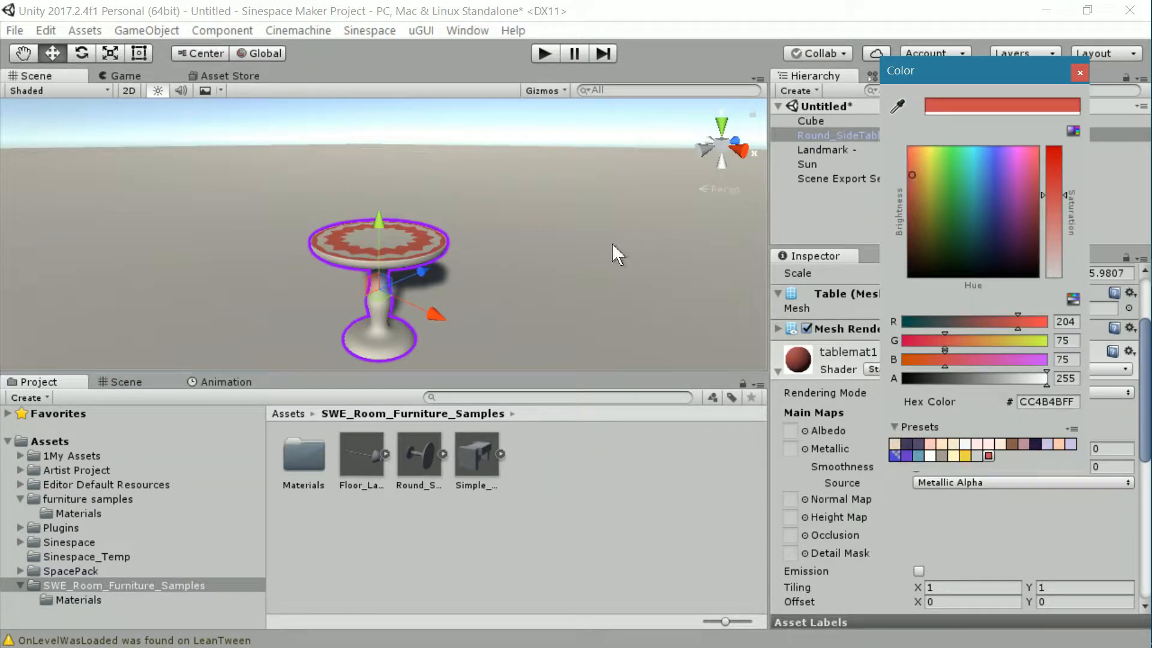
pyautogui.click(548, 264)
# - Examine the coloured zigzag pattern on the tabletop from above and up close
pyautogui.moveTo(507, 252); pyautogui.dragTo(578, 259, button='middle')
pyautogui.moveTo(570, 202); pyautogui.dragTo(554, 258, button='right')
pyautogui.moveTo(555, 247); pyautogui.dragTo(518, 311, button='middle')
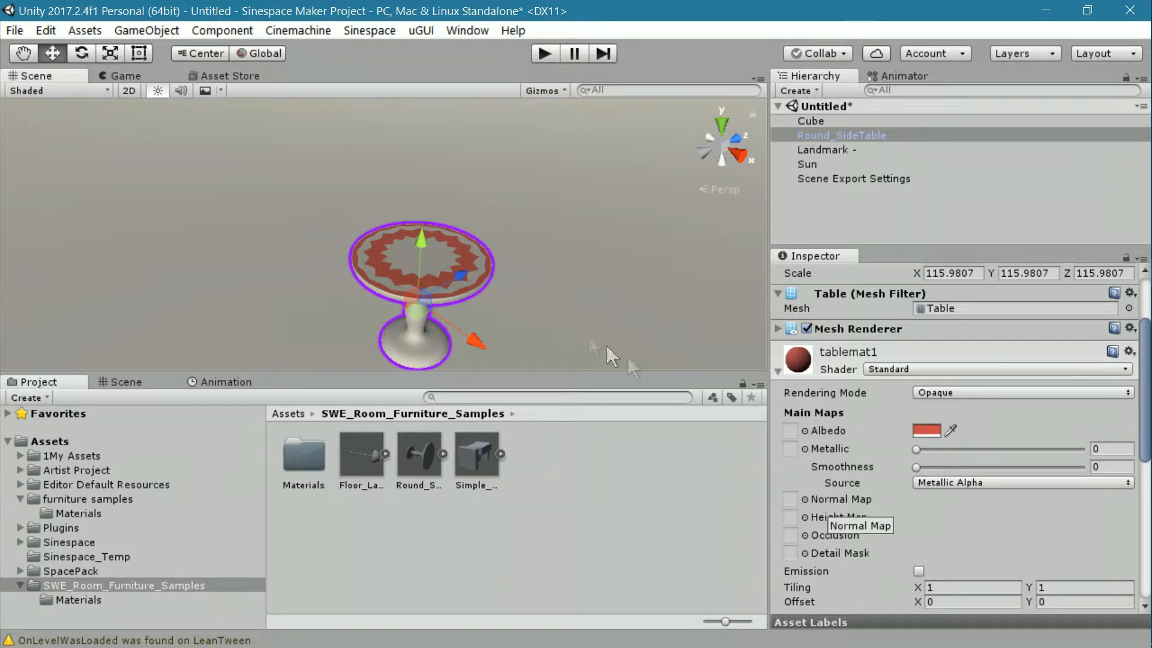
pyautogui.moveTo(599, 264); pyautogui.dragTo(577, 351, button='right')
pyautogui.moveTo(580, 312); pyautogui.dragTo(581, 394, button='middle')
pyautogui.scroll(8, 526, 361)
pyautogui.moveTo(525, 358); pyautogui.dragTo(478, 297, button='middle')
pyautogui.scroll(-7, 486, 297)
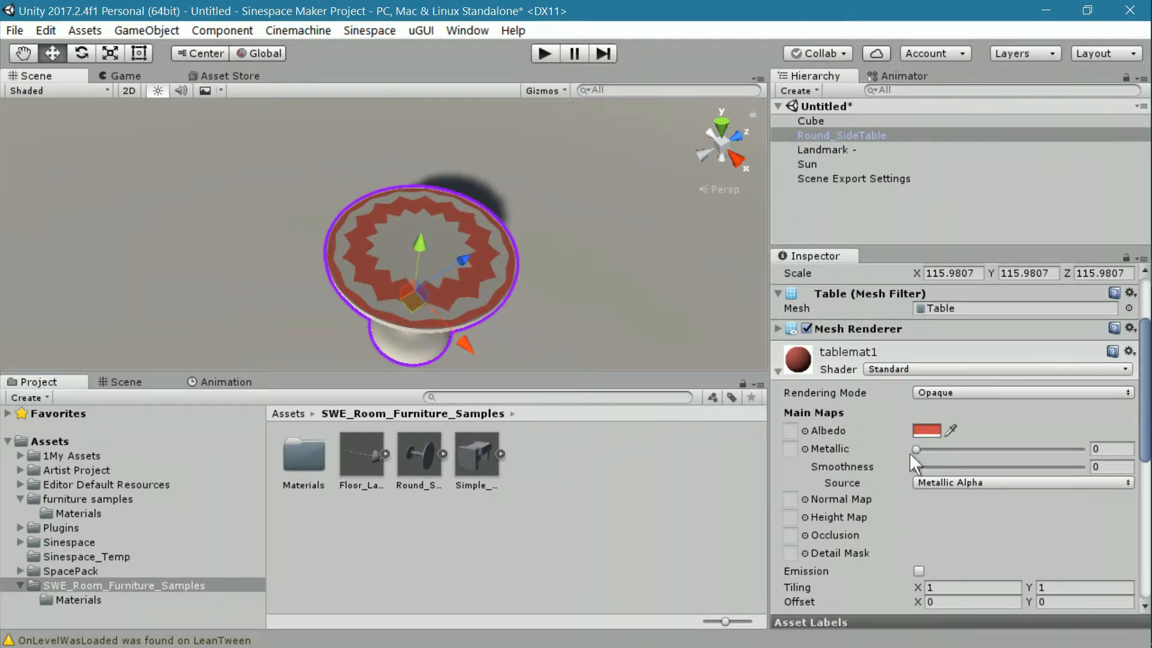
# - Try blue, magenta and green for tablemat1's albedo, then set it to light blue with RGB 86, 207, 233
pyautogui.click(926, 430)
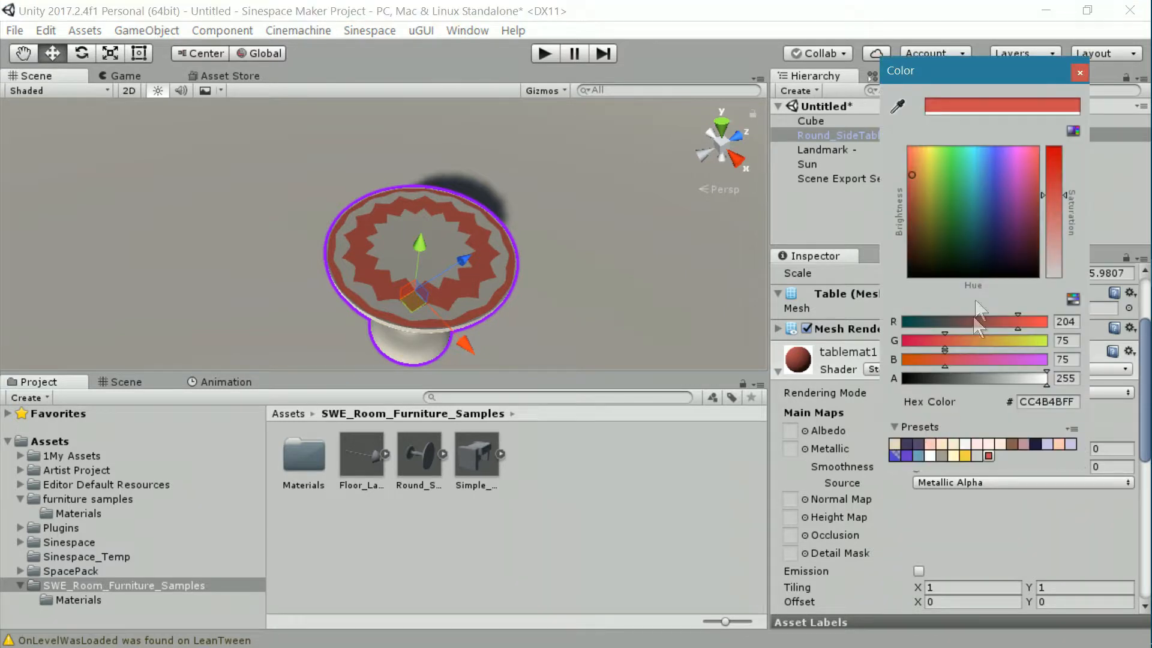
pyautogui.click(992, 179)
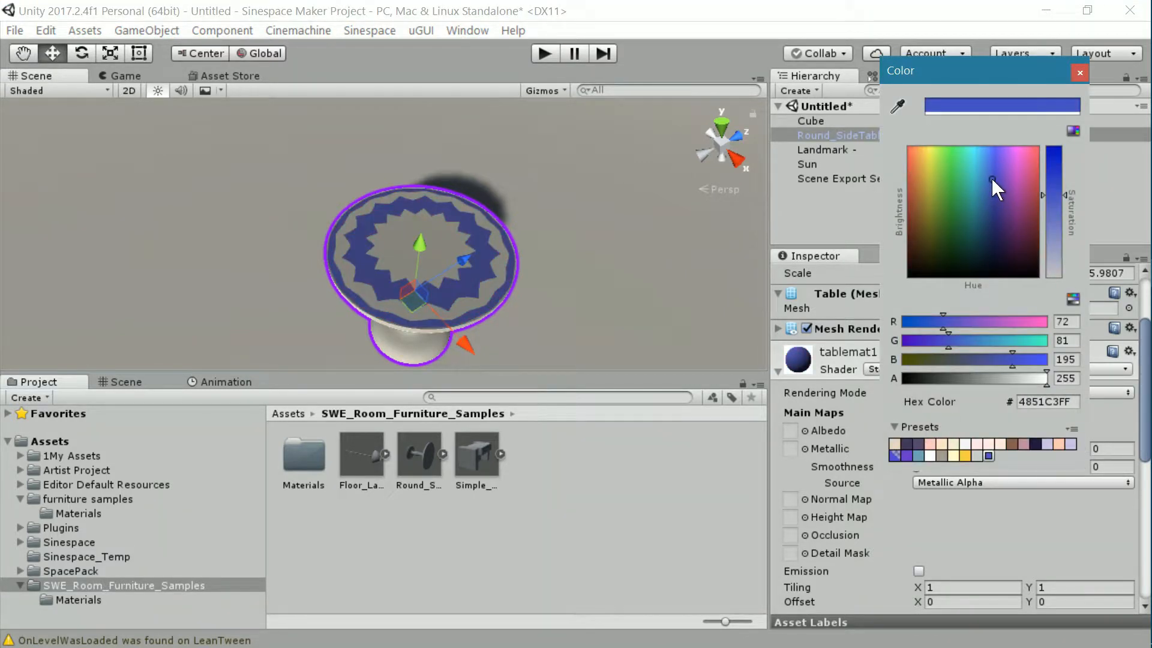
pyautogui.click(1013, 181)
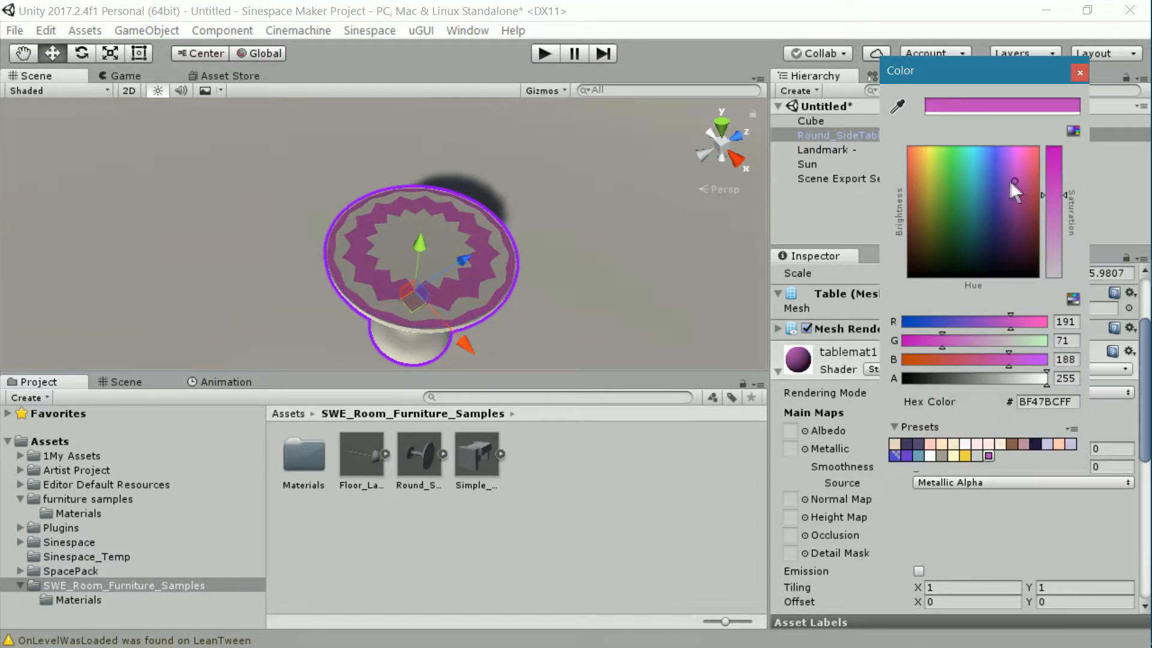
pyautogui.click(943, 184)
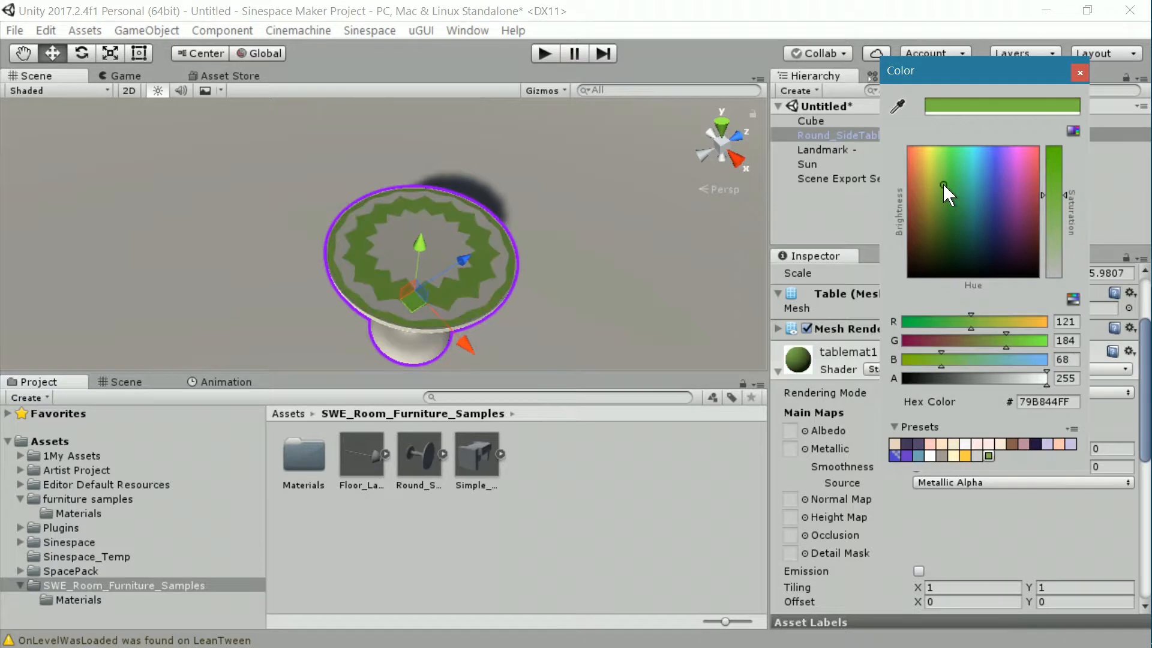
pyautogui.click(982, 193)
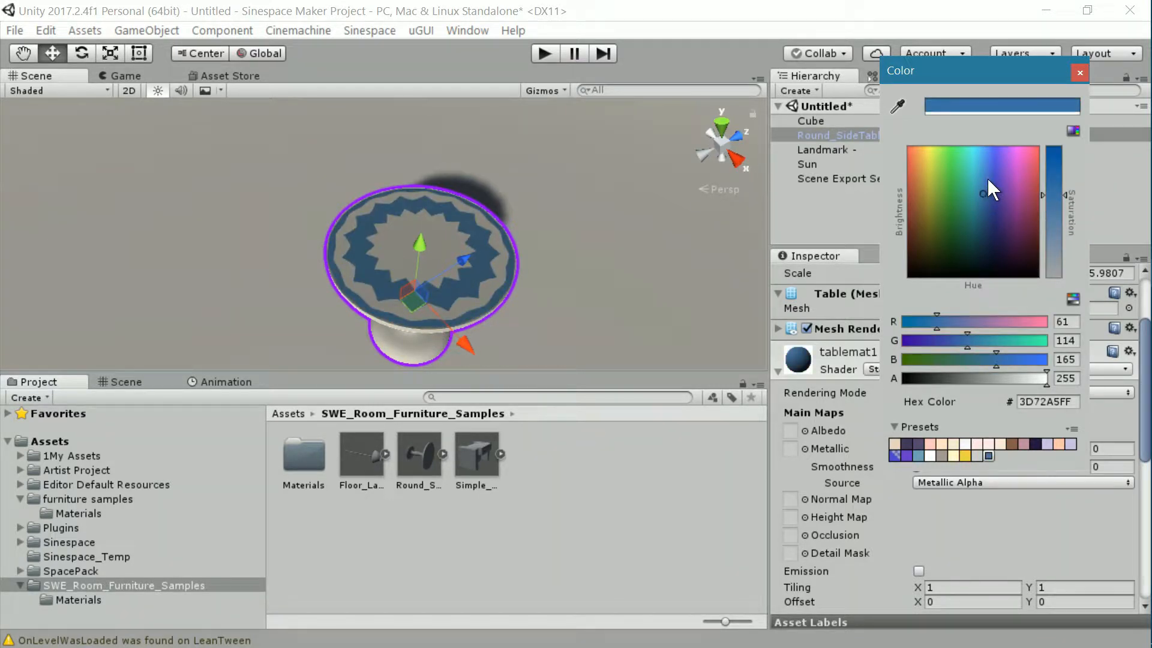
pyautogui.moveTo(984, 189)
pyautogui.mouseDown()
pyautogui.moveTo(980, 146)
pyautogui.moveTo(982, 212)
pyautogui.moveTo(976, 161)
pyautogui.mouseUp()
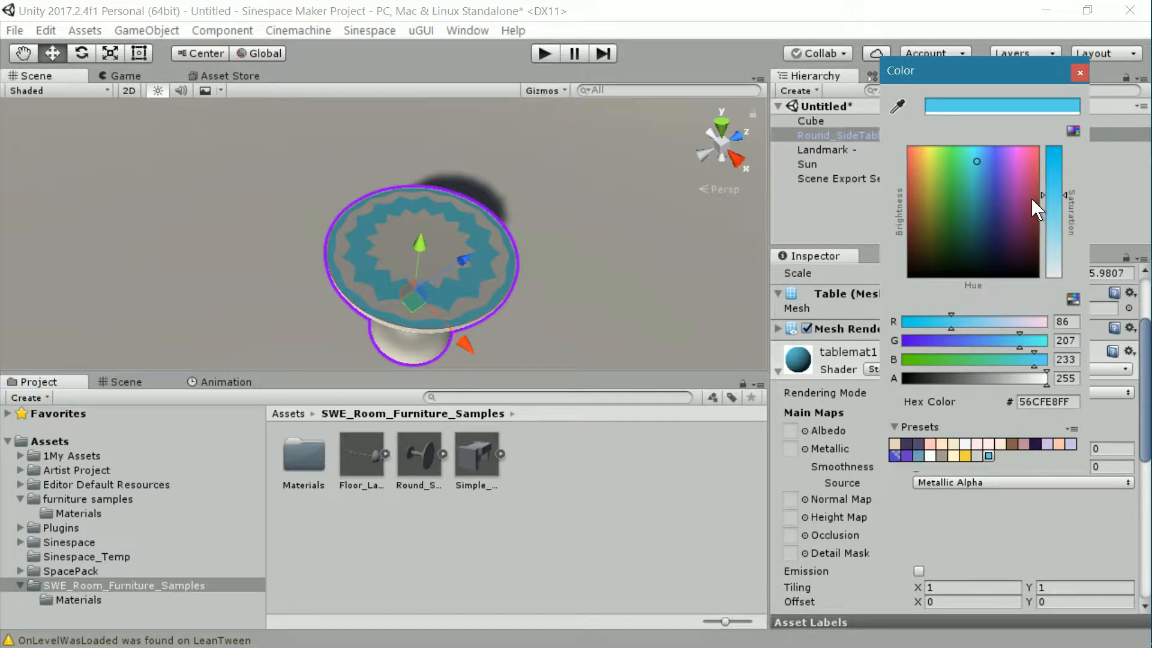
# - Set tablemat1's albedo colour to violet, 6D52DFFF, and close the colour picker
pyautogui.click(997, 166)
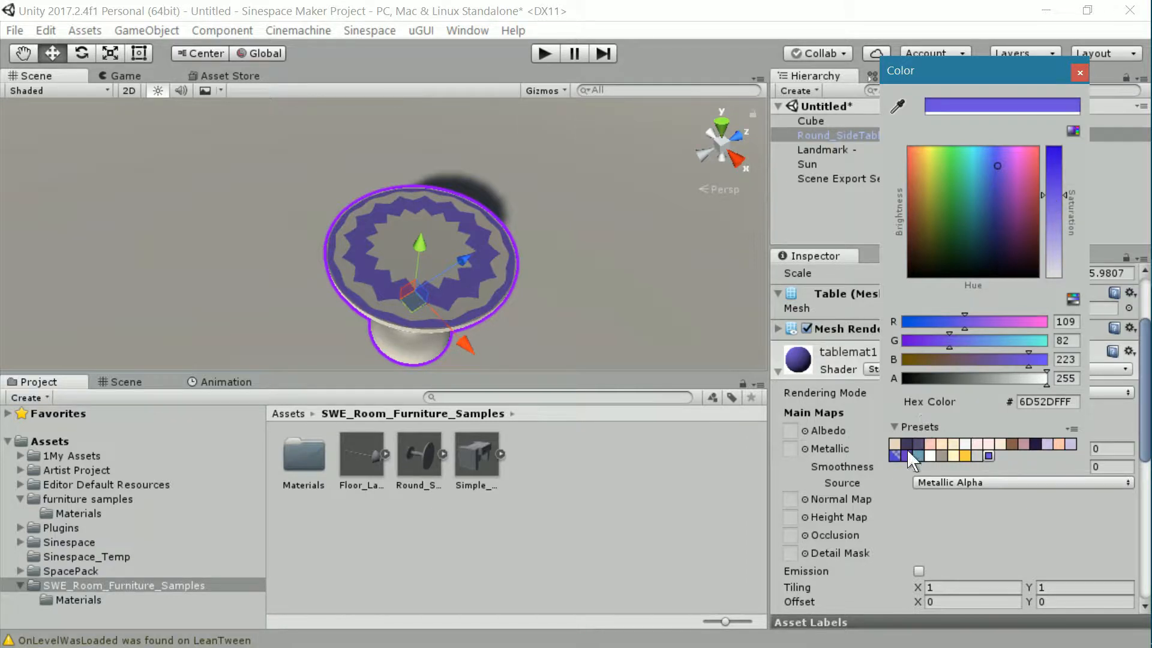
pyautogui.click(1079, 72)
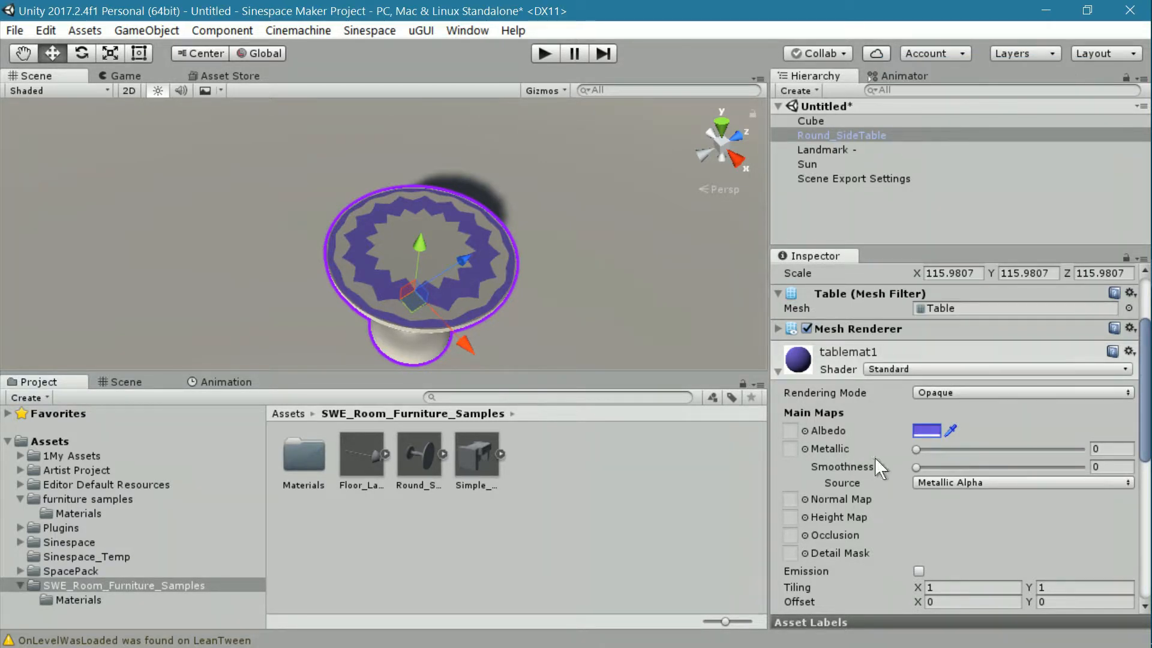
pyautogui.moveTo(602, 336); pyautogui.dragTo(575, 294, button='right')
pyautogui.moveTo(587, 321); pyautogui.dragTo(447, 237, button='middle')
pyautogui.moveTo(471, 284); pyautogui.dragTo(561, 293, button='middle')
pyautogui.moveTo(535, 319); pyautogui.dragTo(545, 276, button='right')
pyautogui.moveTo(548, 314); pyautogui.dragTo(613, 265, button='middle')
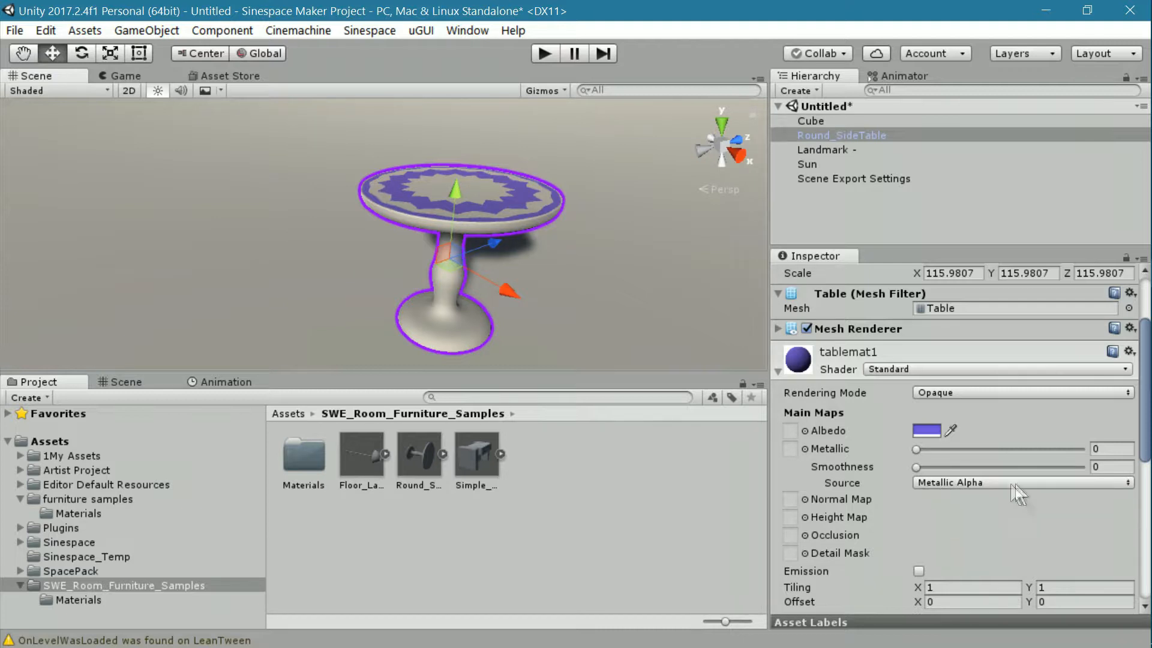
# - Keep tablemat1's smoothness source at Metallic Alpha and set its metallic value to 0.77
pyautogui.click(910, 483)
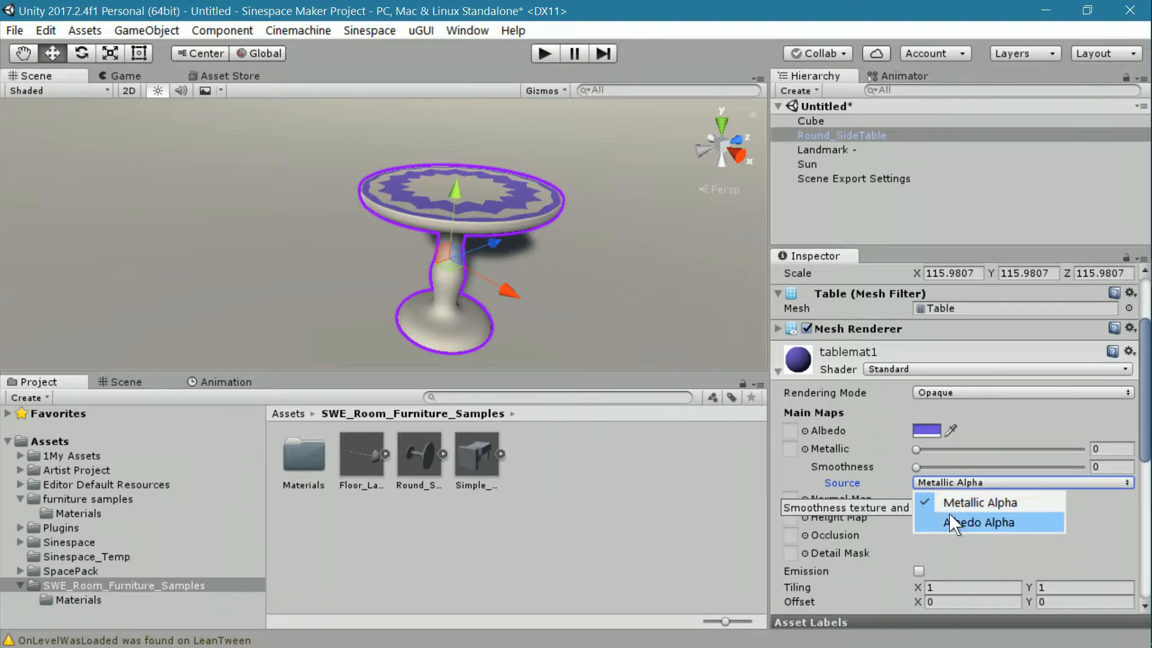
pyautogui.click(898, 475)
pyautogui.moveTo(916, 450); pyautogui.dragTo(998, 450)
pyautogui.moveTo(1068, 449)
pyautogui.mouseDown()
pyautogui.moveTo(922, 451)
pyautogui.moveTo(1044, 451)
pyautogui.mouseUp()
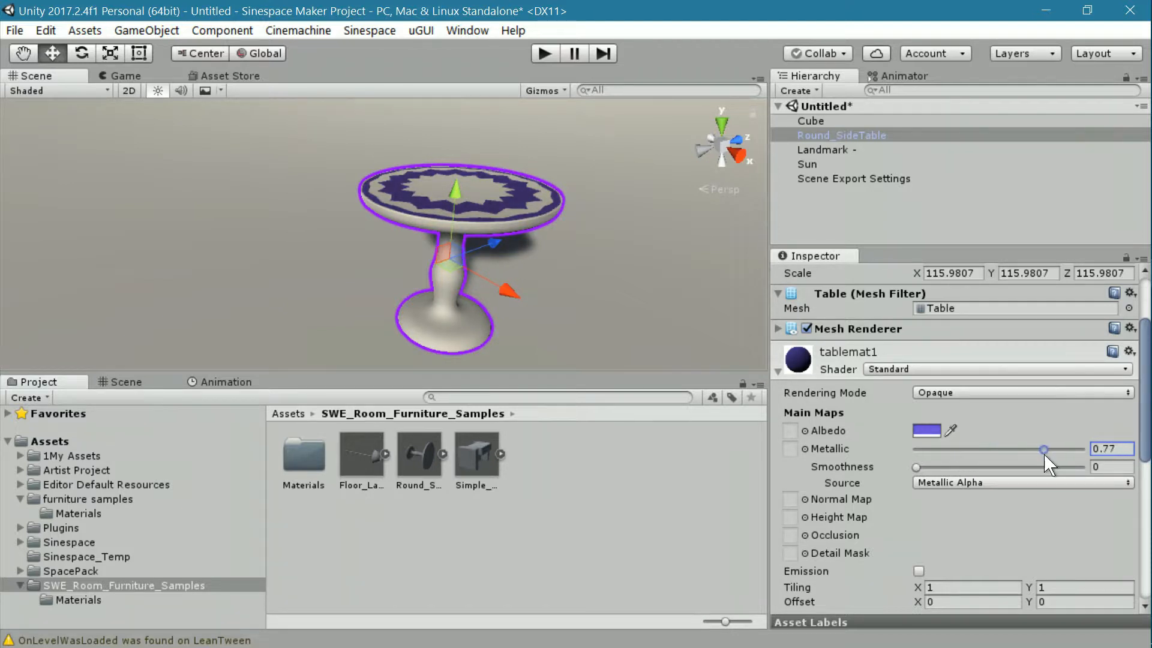
# - Try smoothness values of 0.466 and 0.312 on tablemat1, settle on 0.139, and collapse the material
pyautogui.moveTo(916, 468); pyautogui.dragTo(995, 465)
pyautogui.moveTo(346, 315); pyautogui.dragTo(483, 302, button='right')
pyautogui.moveTo(457, 238); pyautogui.dragTo(430, 186, button='middle')
pyautogui.scroll(4, 457, 281)
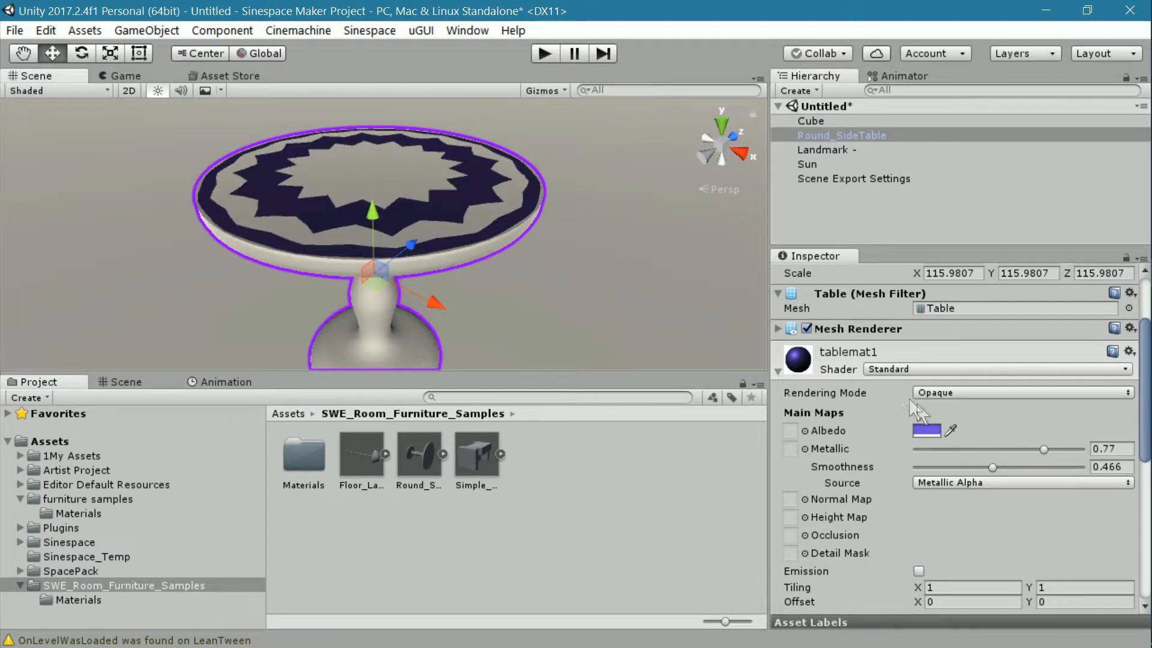
pyautogui.moveTo(990, 467)
pyautogui.mouseDown()
pyautogui.moveTo(1063, 470)
pyautogui.moveTo(967, 471)
pyautogui.mouseUp()
pyautogui.moveTo(684, 299); pyautogui.dragTo(659, 303, button='right')
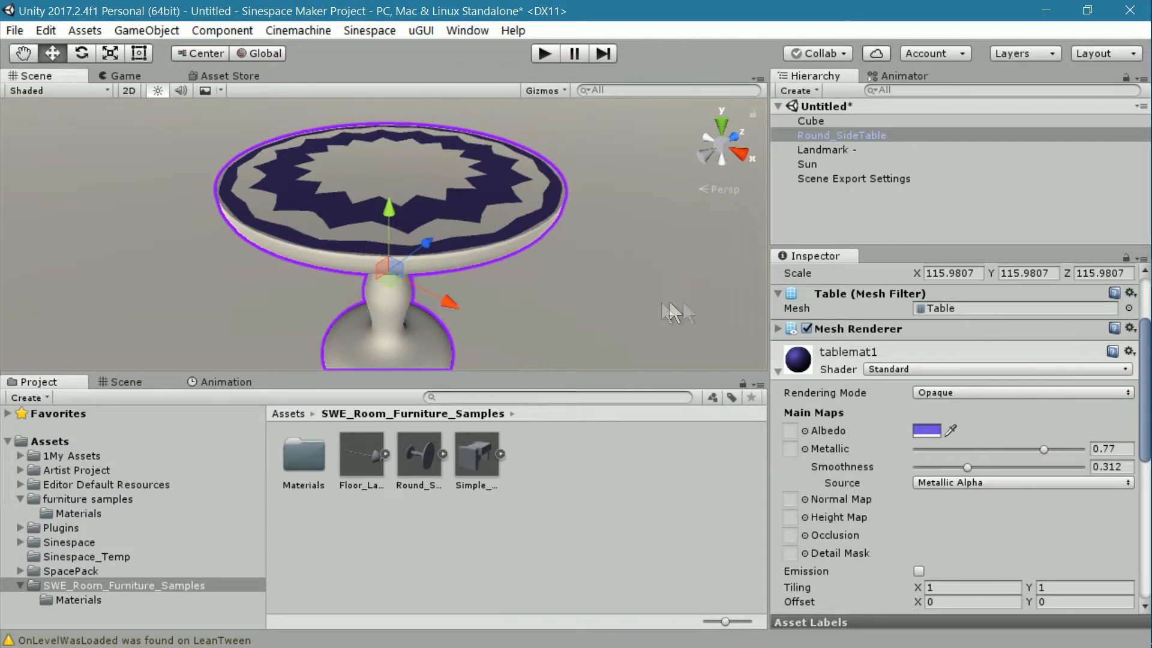
pyautogui.moveTo(966, 466); pyautogui.dragTo(938, 469)
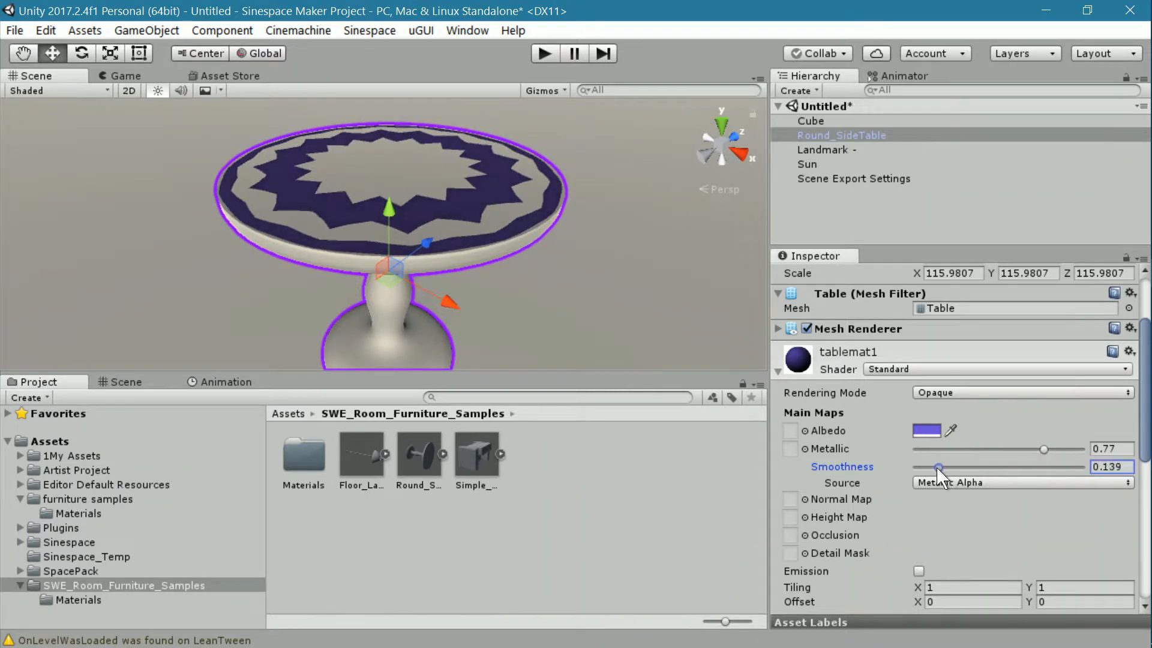
pyautogui.click(778, 370)
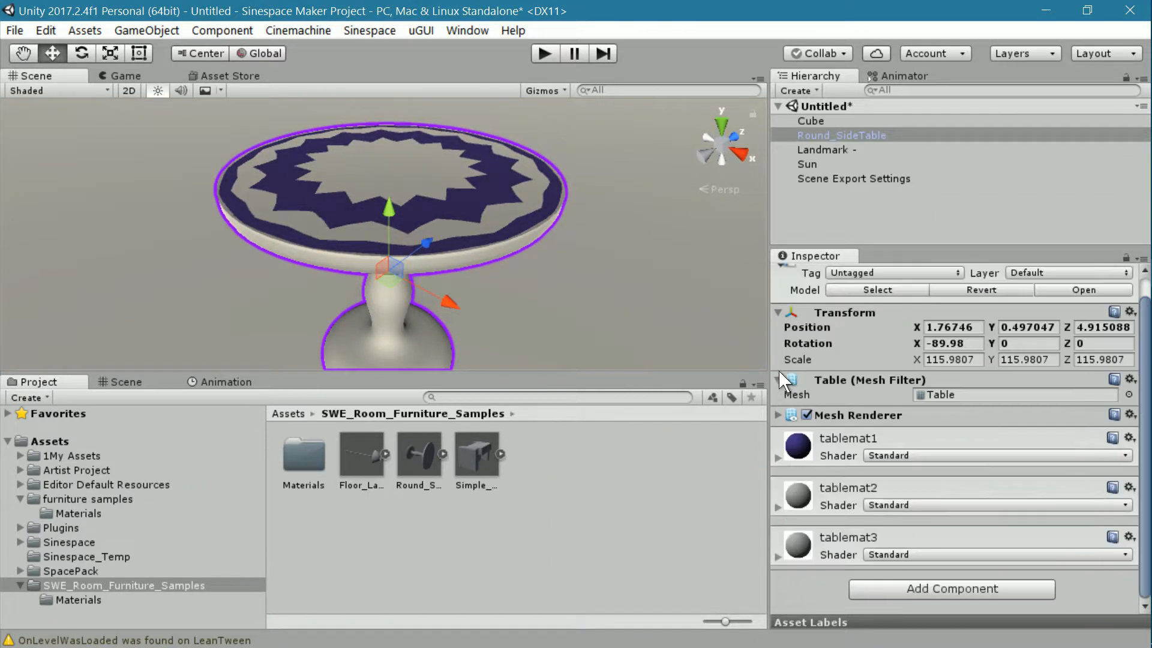
# - Expand tablemat2 and try red, teal and brown for its albedo, then set it to a bright orange
pyautogui.click(778, 507)
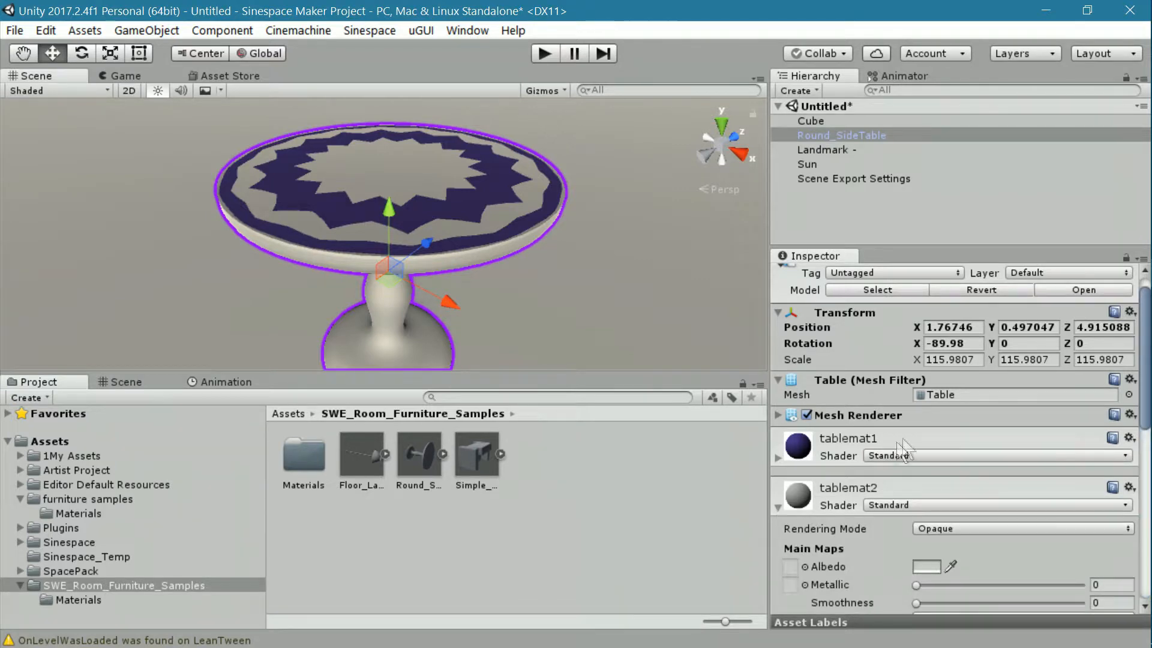
pyautogui.scroll(-2, 929, 413)
pyautogui.scroll(-2, 929, 413)
pyautogui.click(927, 457)
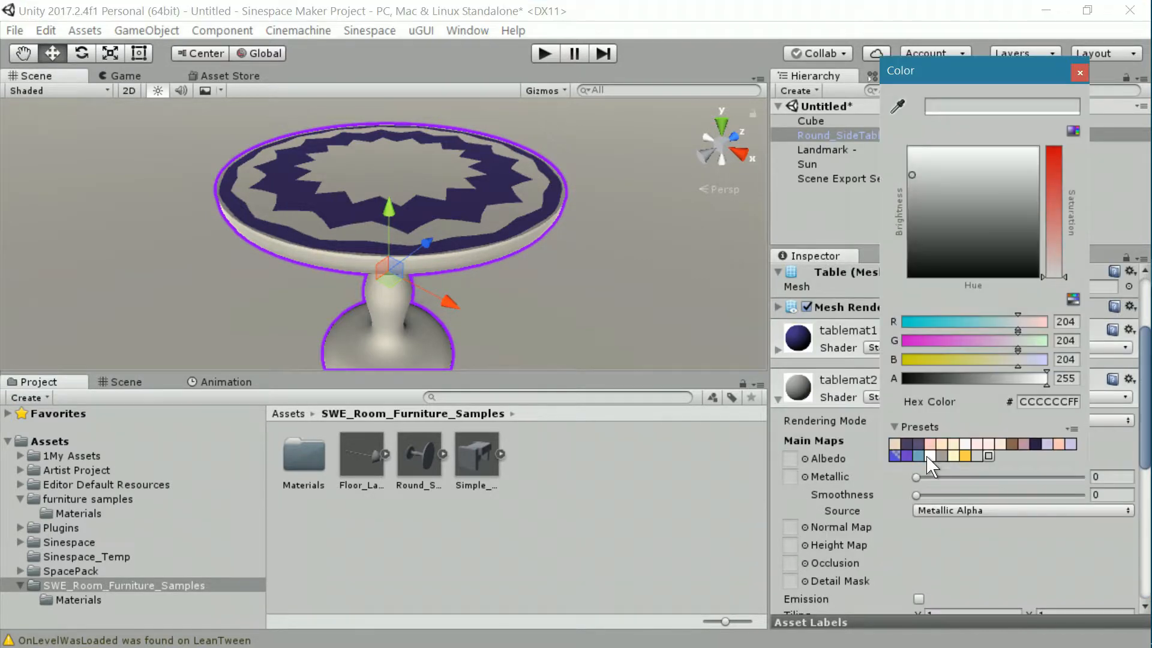
pyautogui.click(1052, 210)
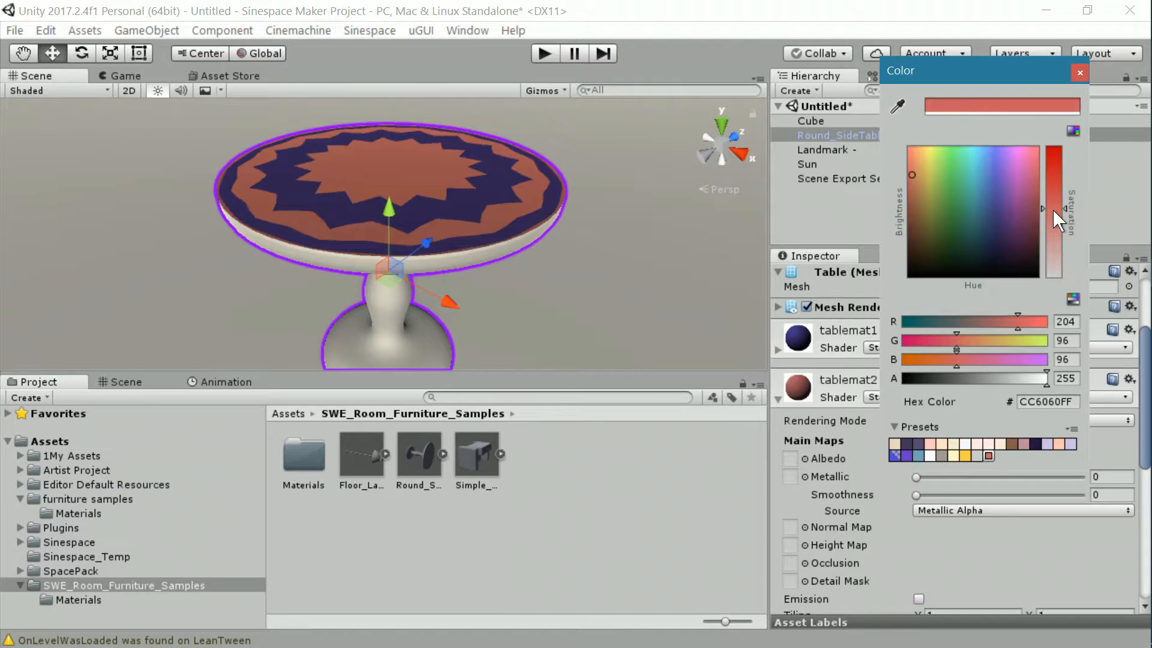
pyautogui.click(968, 204)
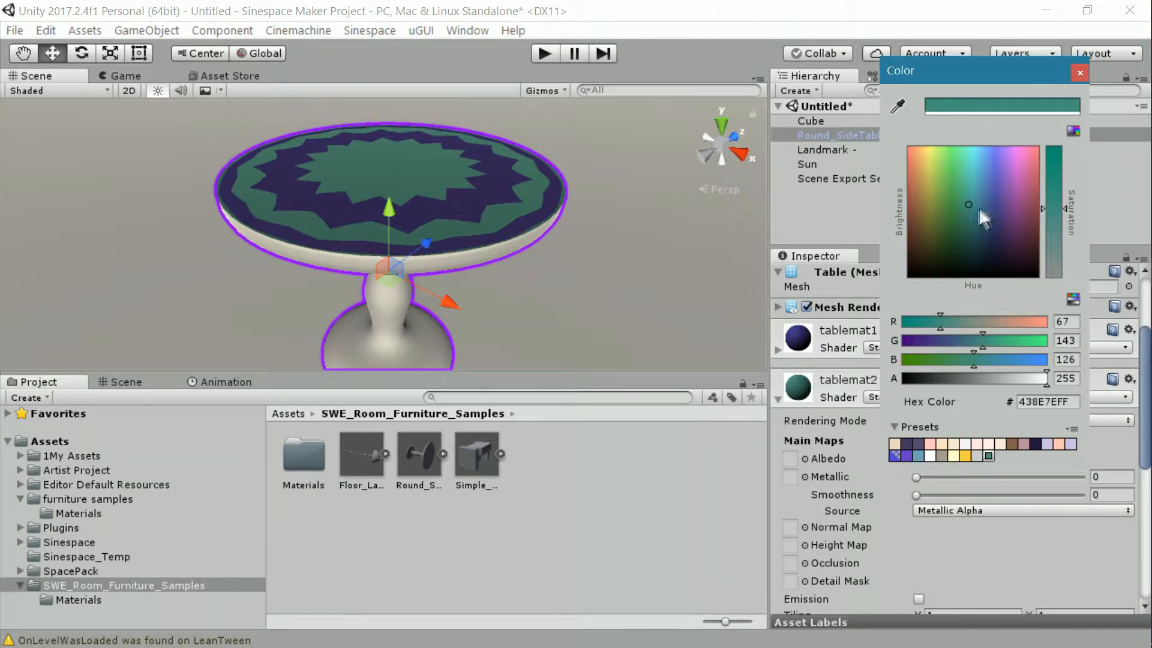
pyautogui.click(919, 179)
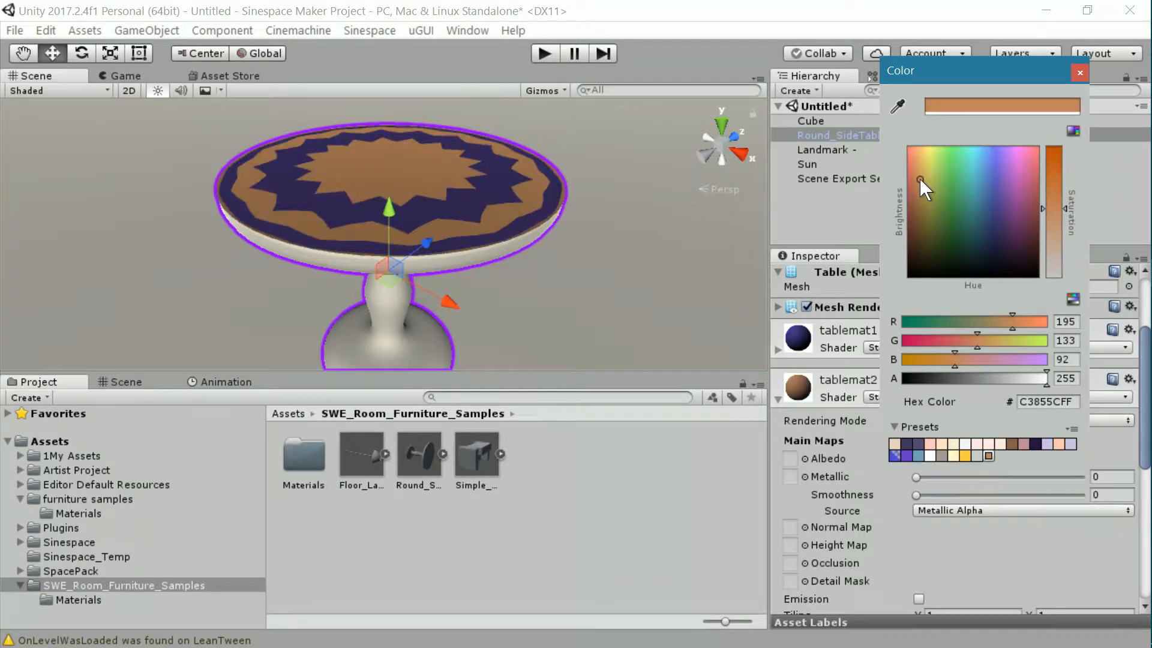
pyautogui.click(917, 199)
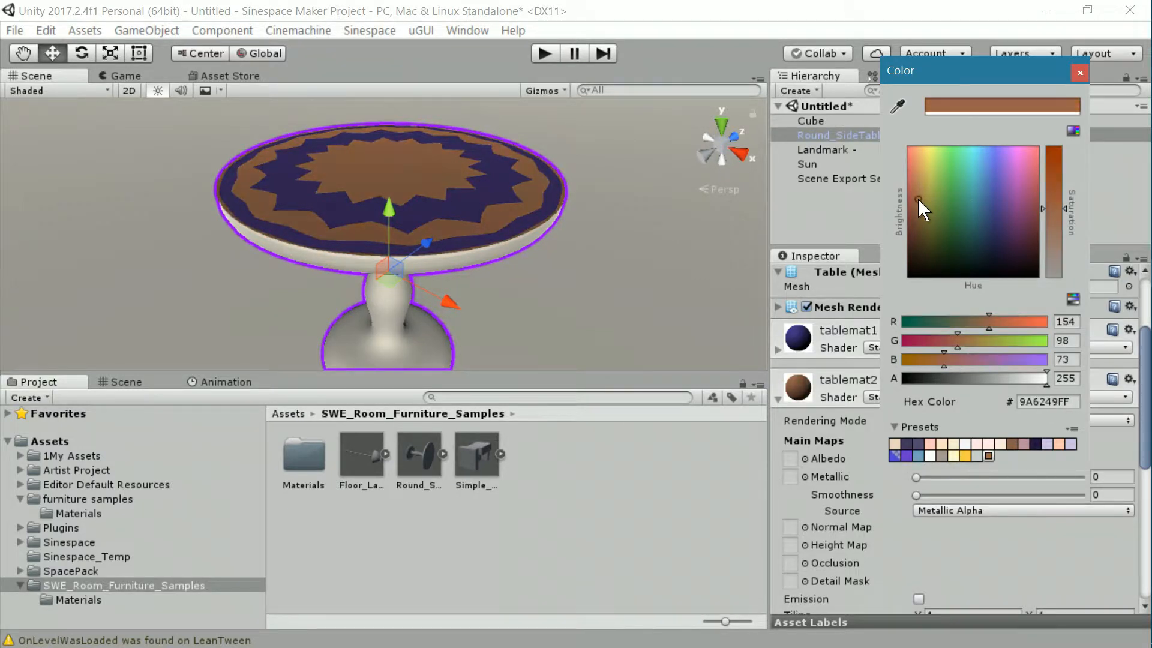
pyautogui.click(915, 159)
pyautogui.click(1055, 184)
pyautogui.scroll(-7, 641, 297)
pyautogui.click(639, 297)
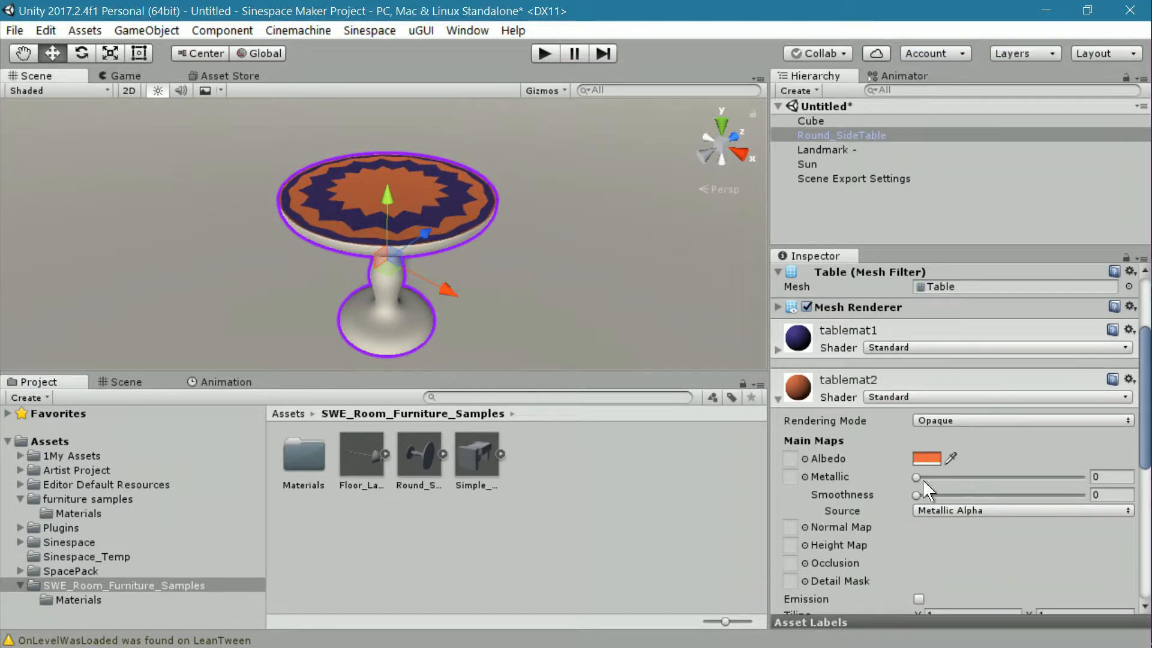
# - Set tablemat2's metallic to 0.011 and its smoothness to 0.206, then collapse the material
pyautogui.moveTo(917, 479)
pyautogui.mouseDown()
pyautogui.moveTo(974, 478)
pyautogui.moveTo(931, 479)
pyautogui.moveTo(946, 495)
pyautogui.moveTo(1024, 486)
pyautogui.moveTo(933, 498)
pyautogui.moveTo(1073, 495)
pyautogui.moveTo(950, 504)
pyautogui.mouseUp()
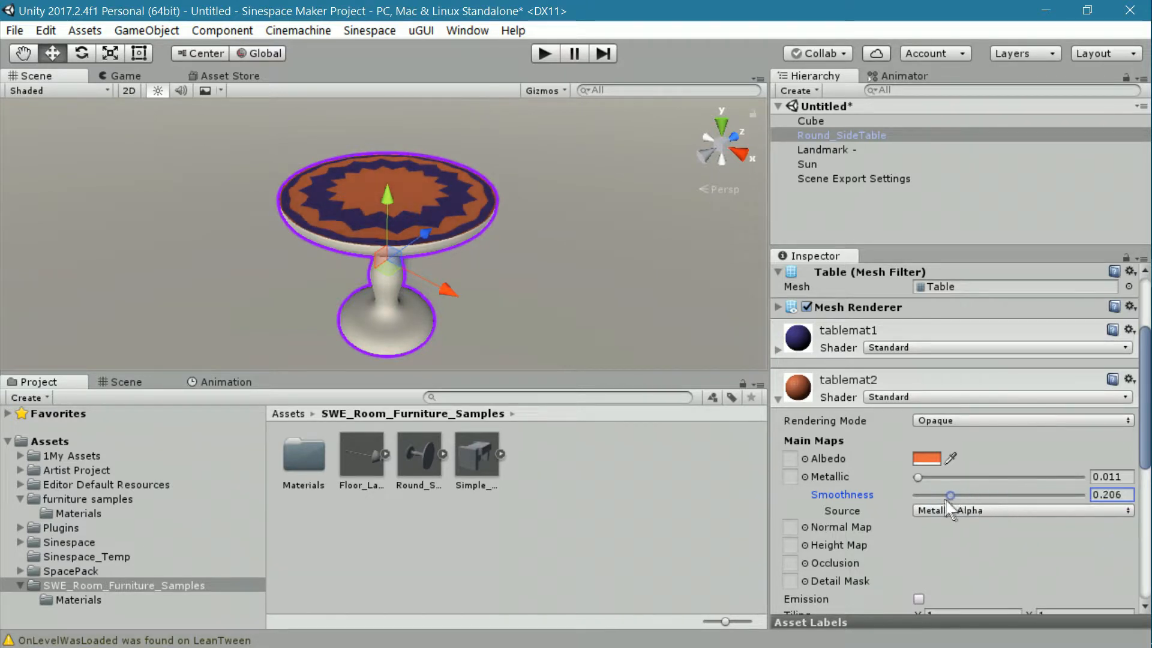
pyautogui.click(777, 398)
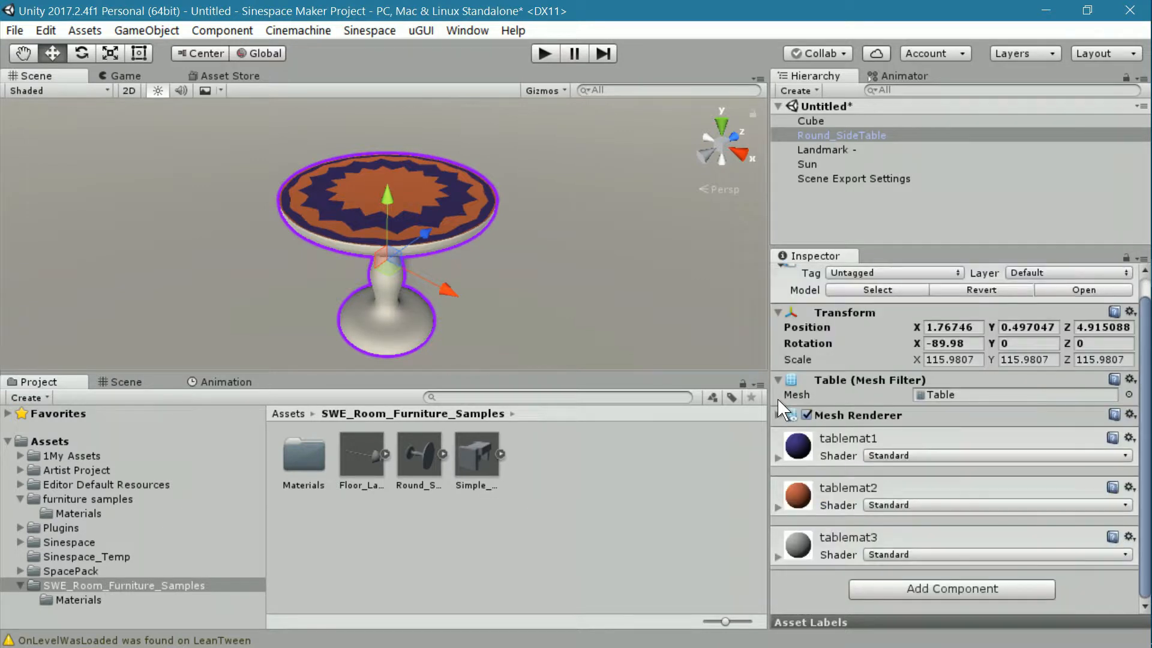
# - Expand tablemat3 and set its albedo to a pale cyan, B4F0EDFF, for the table's rim and pedestal
pyautogui.click(778, 555)
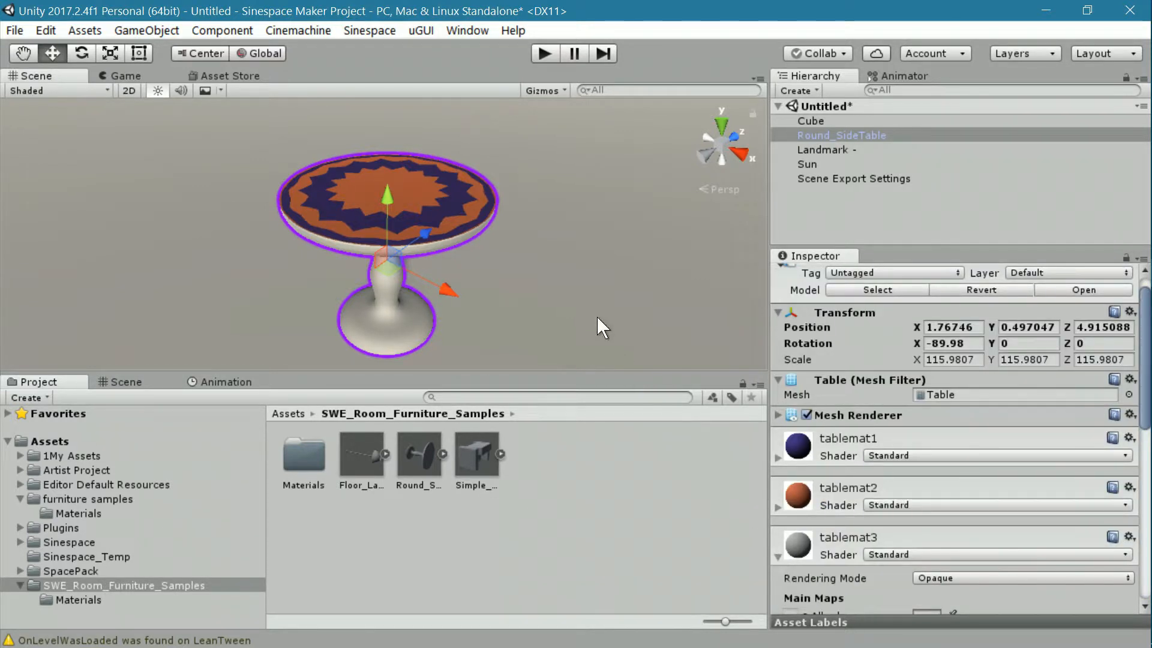
pyautogui.scroll(3, 584, 308)
pyautogui.moveTo(621, 325); pyautogui.dragTo(476, 247, button='right')
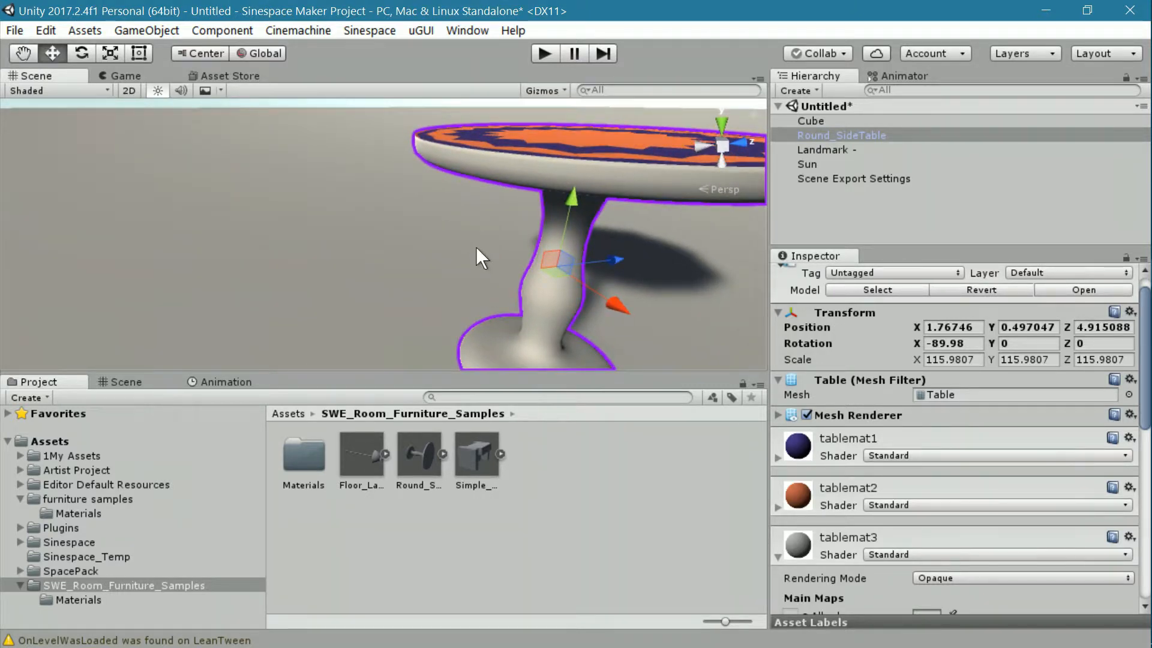
pyautogui.scroll(-3, 476, 246)
pyautogui.moveTo(596, 293); pyautogui.dragTo(516, 285, button='middle')
pyautogui.moveTo(634, 285); pyautogui.dragTo(505, 279, button='right')
pyautogui.moveTo(578, 294)
pyautogui.mouseDown(button='middle')
pyautogui.moveTo(542, 268)
pyautogui.moveTo(573, 285)
pyautogui.mouseUp(button='middle')
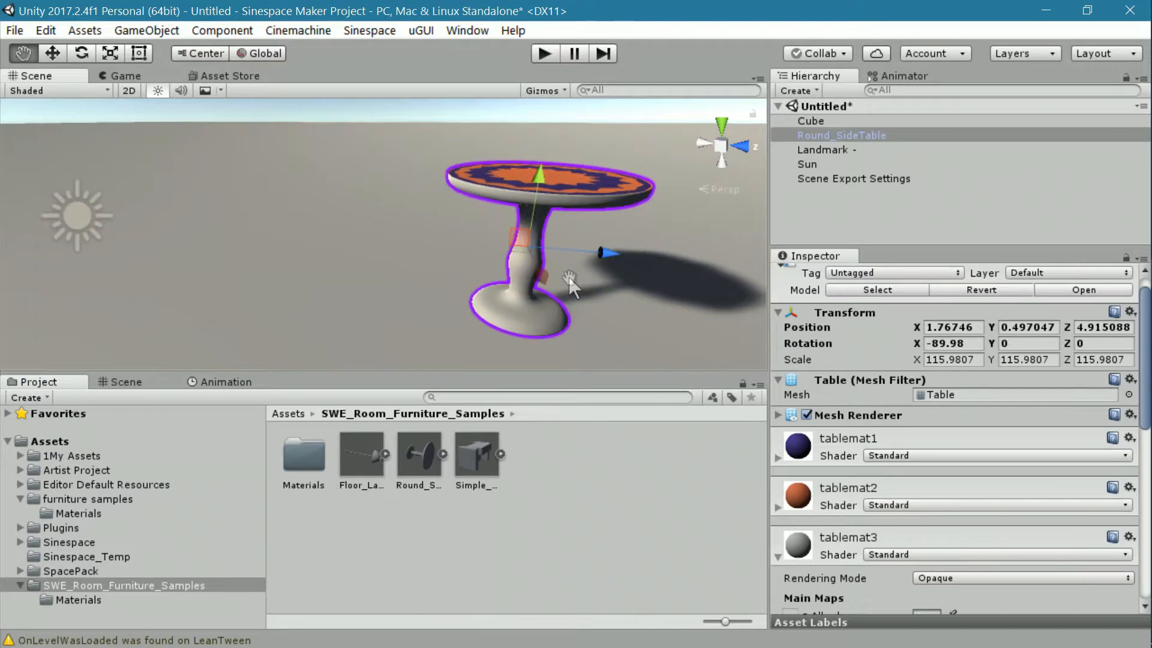
pyautogui.scroll(-5, 870, 570)
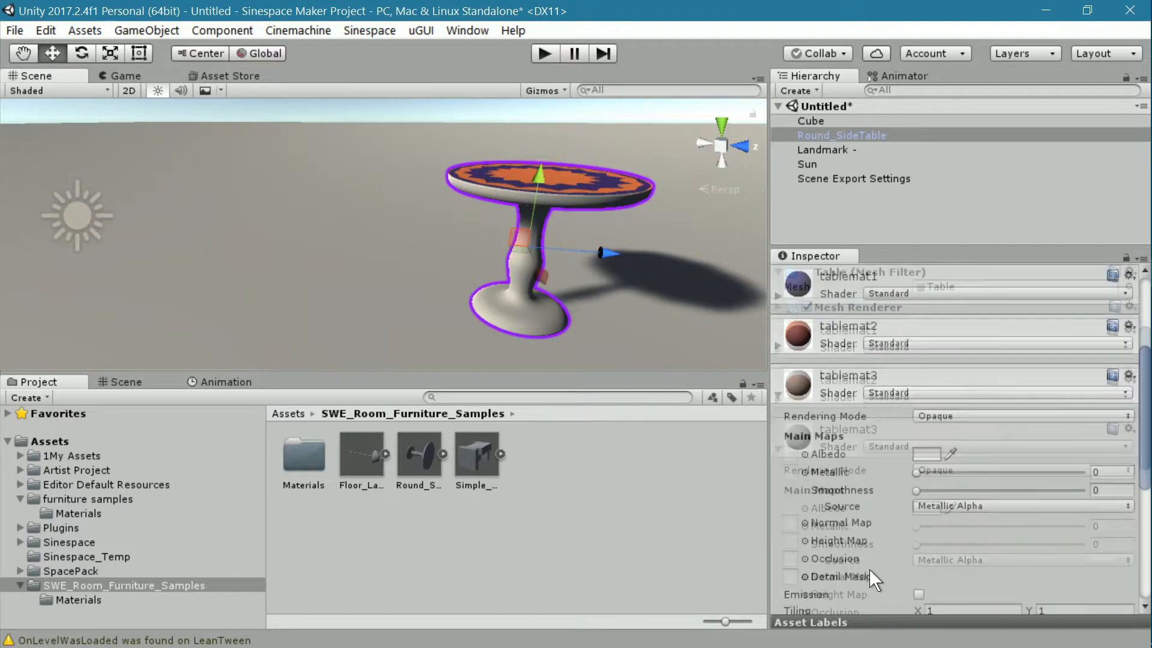
pyautogui.click(930, 453)
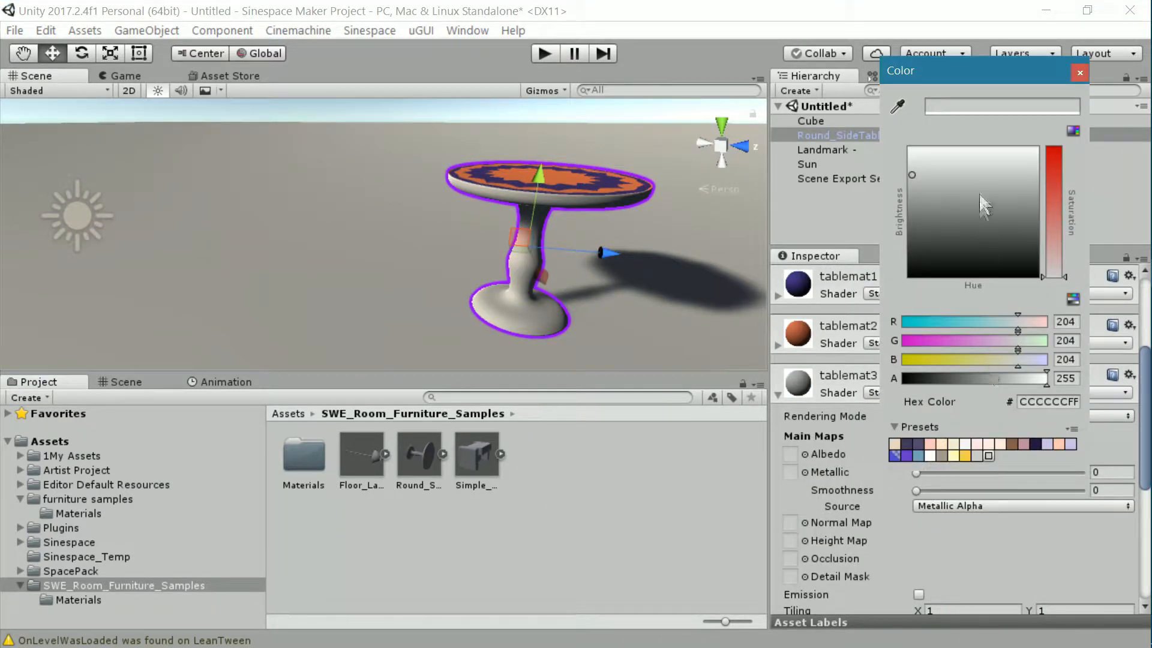
pyautogui.click(984, 163)
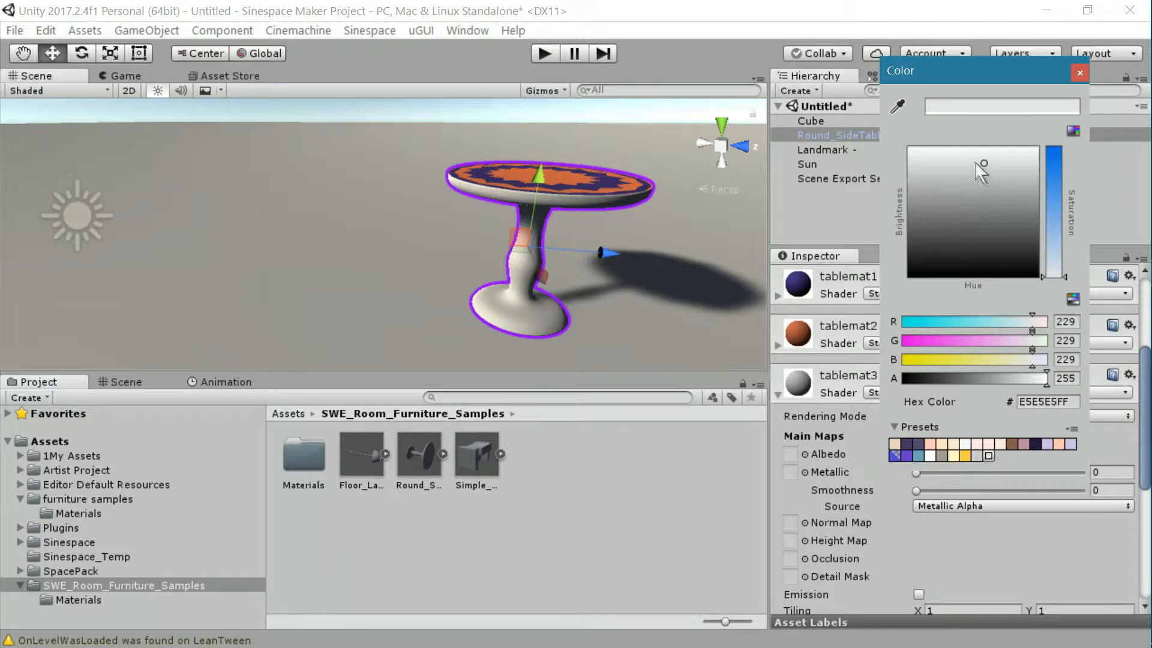
pyautogui.click(972, 158)
pyautogui.click(1055, 257)
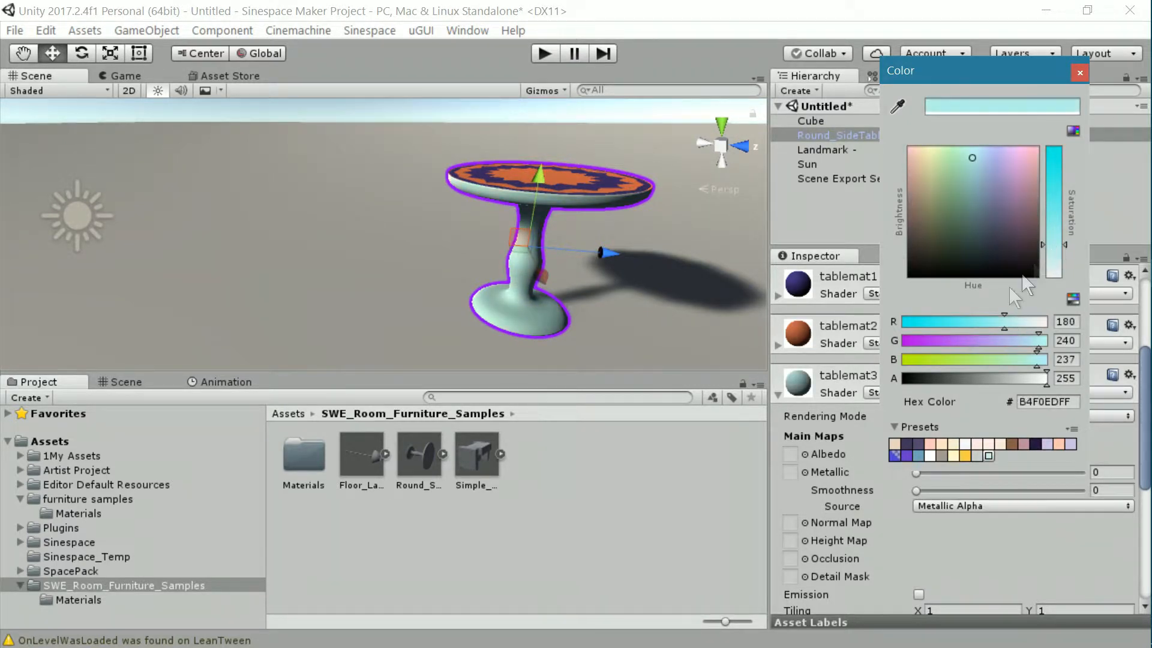
pyautogui.click(1079, 73)
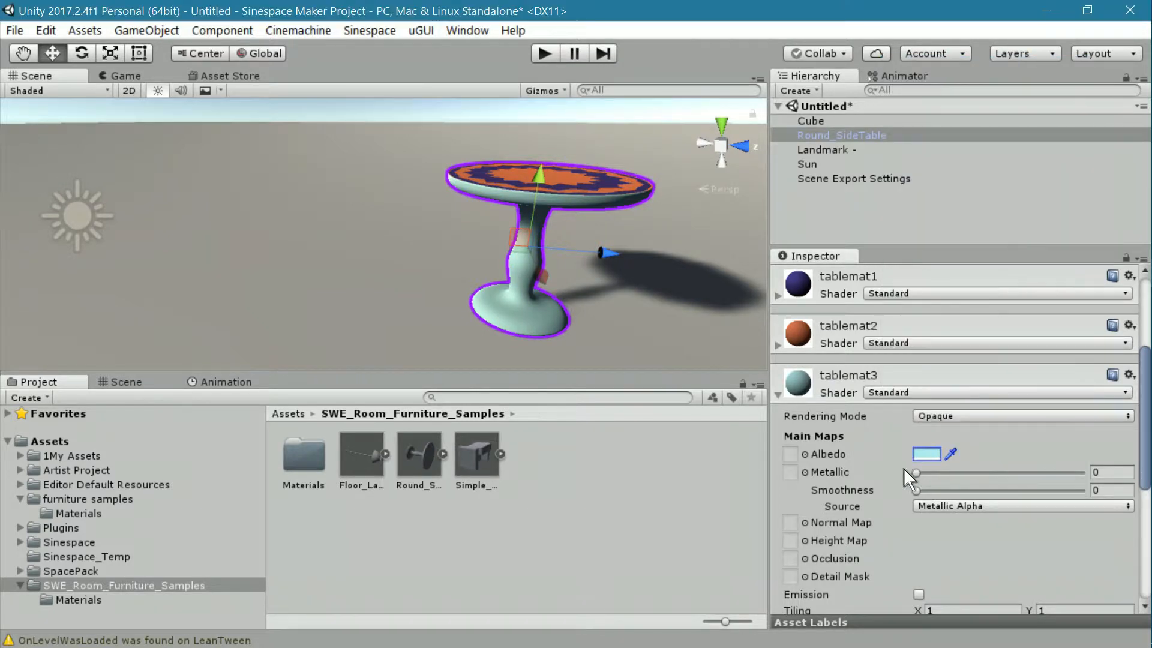
# - Set tablemat3's metallic to 0.087 and its smoothness to 0.932
pyautogui.moveTo(917, 472); pyautogui.dragTo(981, 474)
pyautogui.moveTo(917, 491)
pyautogui.mouseDown()
pyautogui.moveTo(1005, 480)
pyautogui.moveTo(981, 471)
pyautogui.moveTo(1073, 468)
pyautogui.moveTo(929, 473)
pyautogui.mouseUp()
pyautogui.moveTo(1009, 490); pyautogui.dragTo(1057, 490)
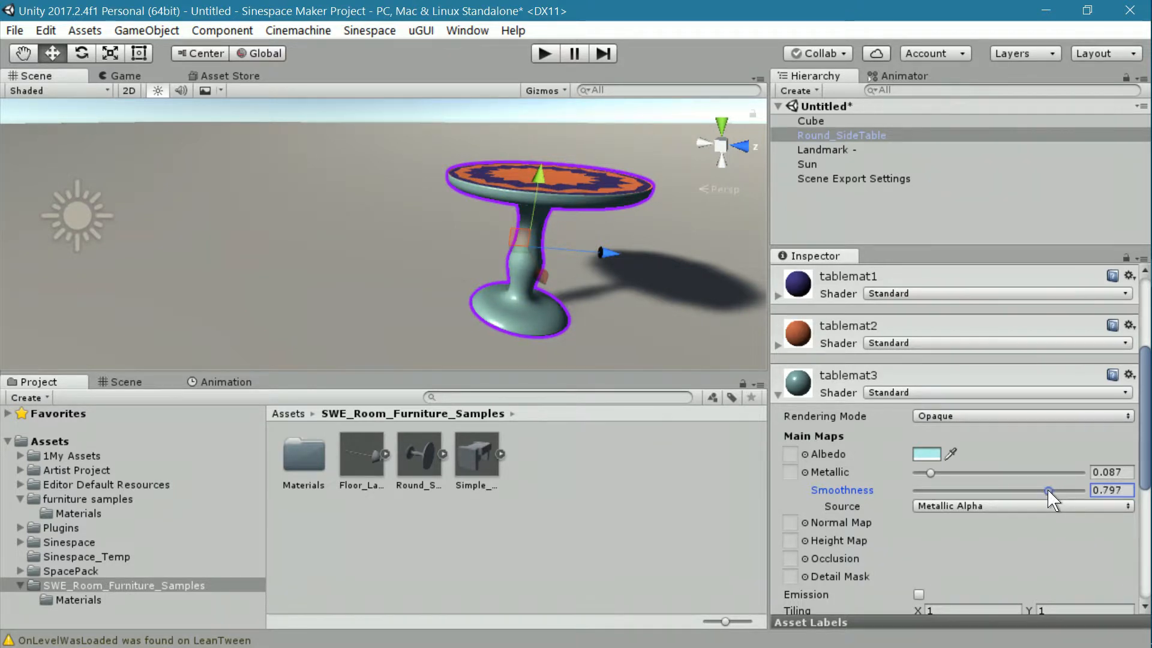
pyautogui.moveTo(1056, 489)
pyautogui.mouseDown()
pyautogui.moveTo(1068, 489)
pyautogui.moveTo(1043, 488)
pyautogui.moveTo(1071, 490)
pyautogui.mouseUp()
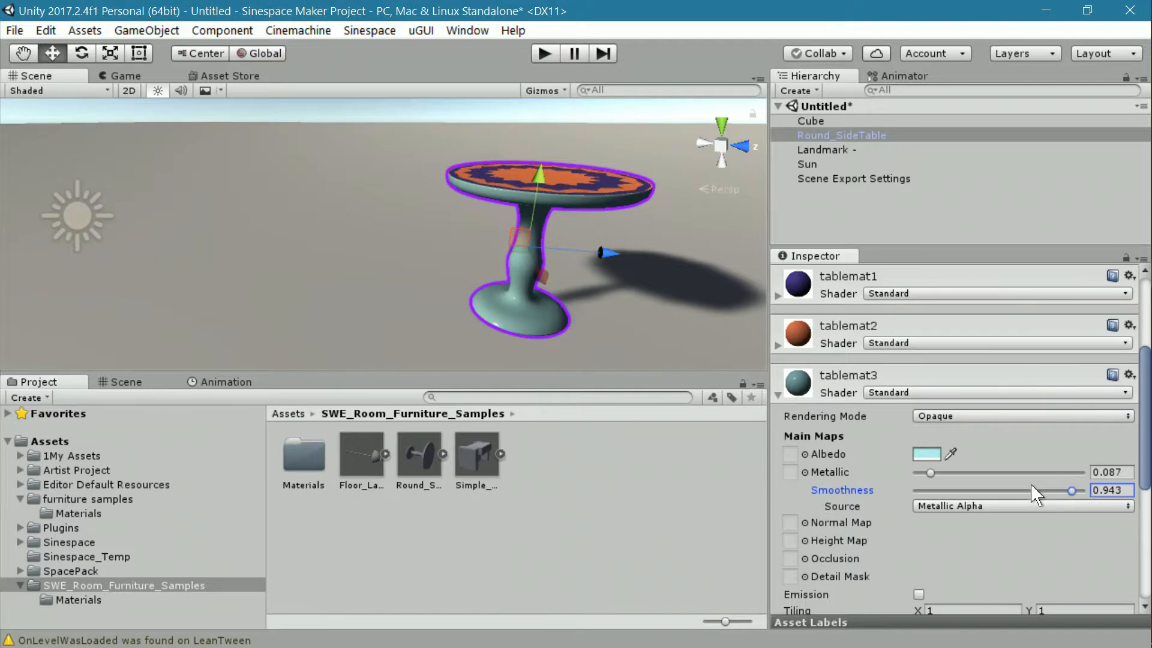
pyautogui.moveTo(1072, 489); pyautogui.dragTo(1079, 490)
pyautogui.moveTo(1070, 493); pyautogui.dragTo(1071, 493)
# - Examine the finish on the table's rim and pedestal from the side and up close, and collapse tablemat3
pyautogui.moveTo(610, 344)
pyautogui.mouseDown(button='right')
pyautogui.moveTo(676, 329)
pyautogui.moveTo(625, 350)
pyautogui.mouseUp(button='right')
pyautogui.moveTo(628, 350); pyautogui.dragTo(623, 307, button='middle')
pyautogui.moveTo(683, 320); pyautogui.dragTo(614, 326, button='right')
pyautogui.moveTo(613, 325); pyautogui.dragTo(623, 346, button='middle')
pyautogui.scroll(3, 628, 348)
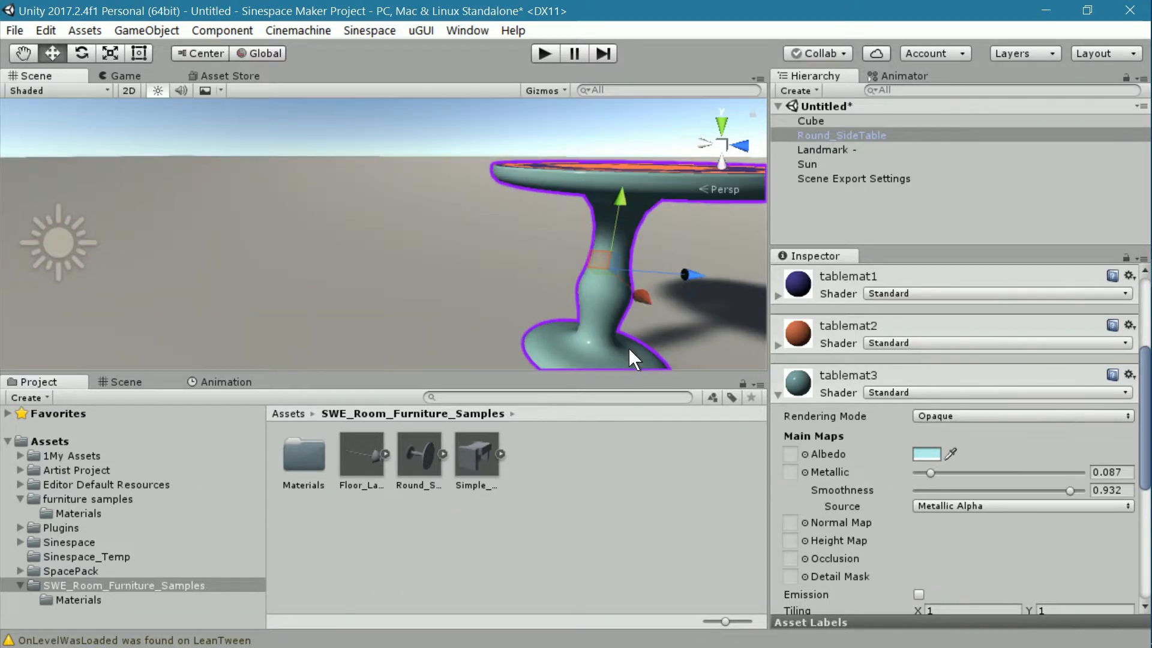
pyautogui.scroll(-3, 605, 309)
pyautogui.moveTo(606, 306); pyautogui.dragTo(604, 337, button='middle')
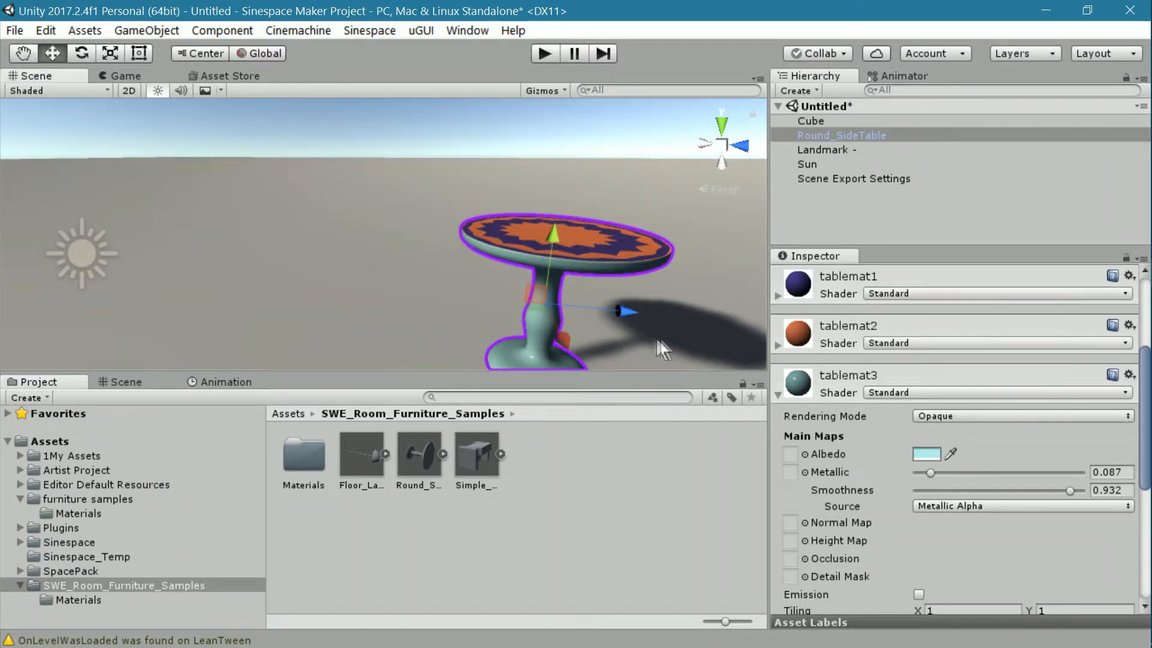
pyautogui.click(777, 394)
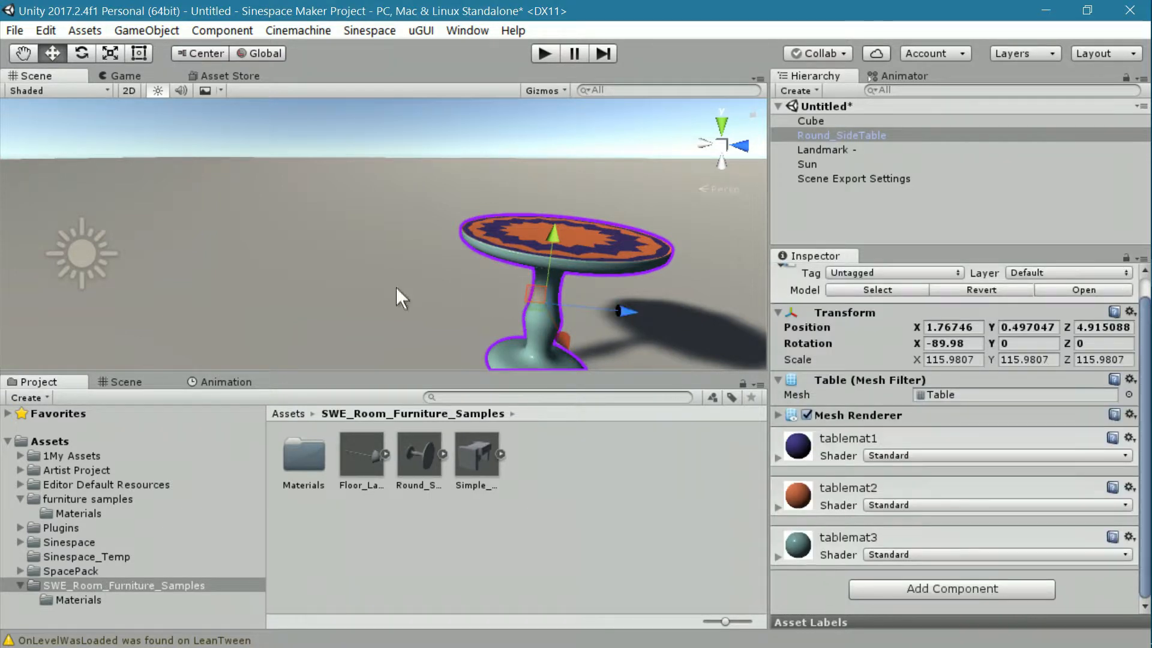
pyautogui.keyDown('alt'); pyautogui.moveTo(394, 286); pyautogui.dragTo(486, 315); pyautogui.keyUp('alt')
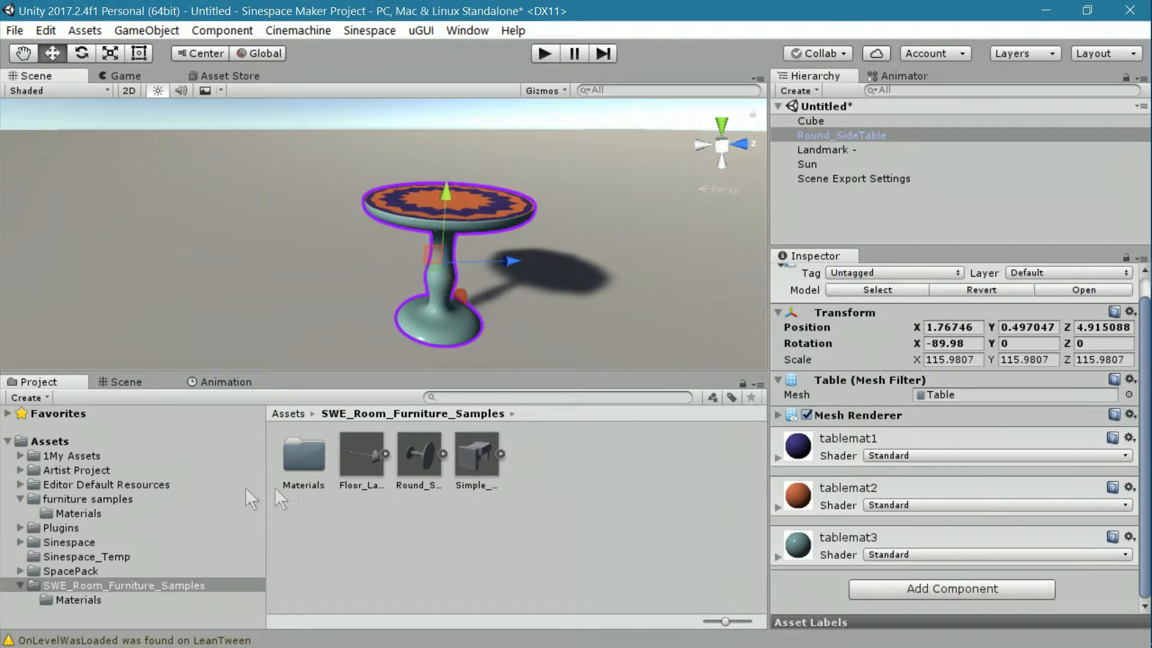
# - Open the sample package's Materials folder and enlarge the preview of the concrete_tintable_paint texture
pyautogui.click(78, 599)
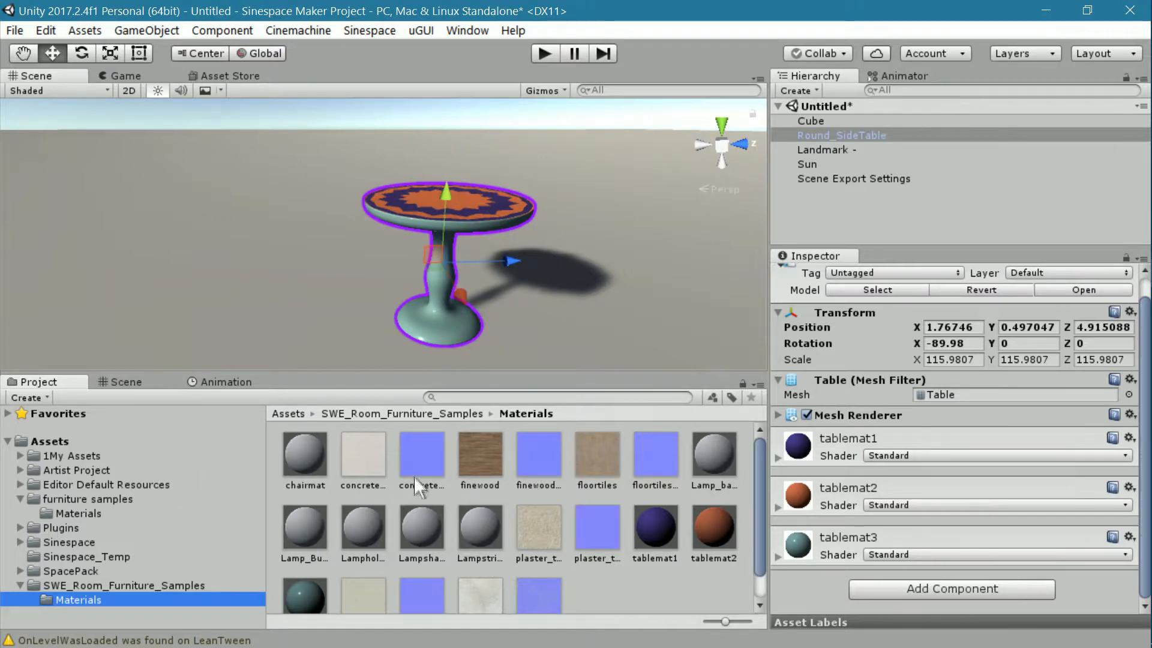
pyautogui.click(363, 459)
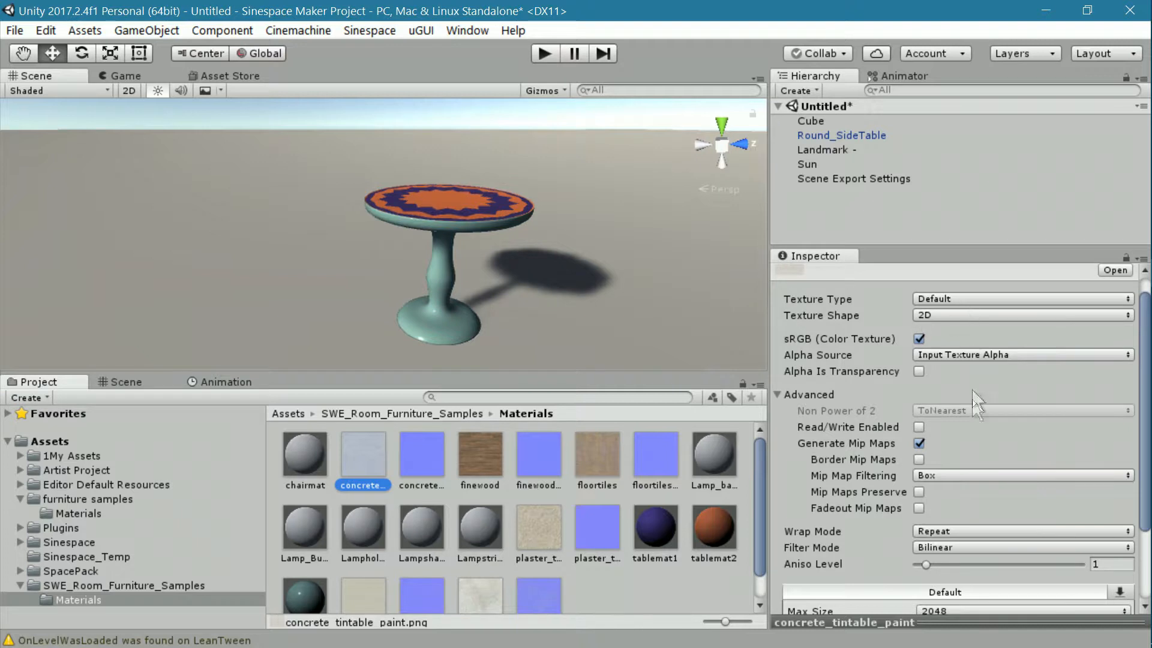
pyautogui.moveTo(993, 622); pyautogui.dragTo(959, 273)
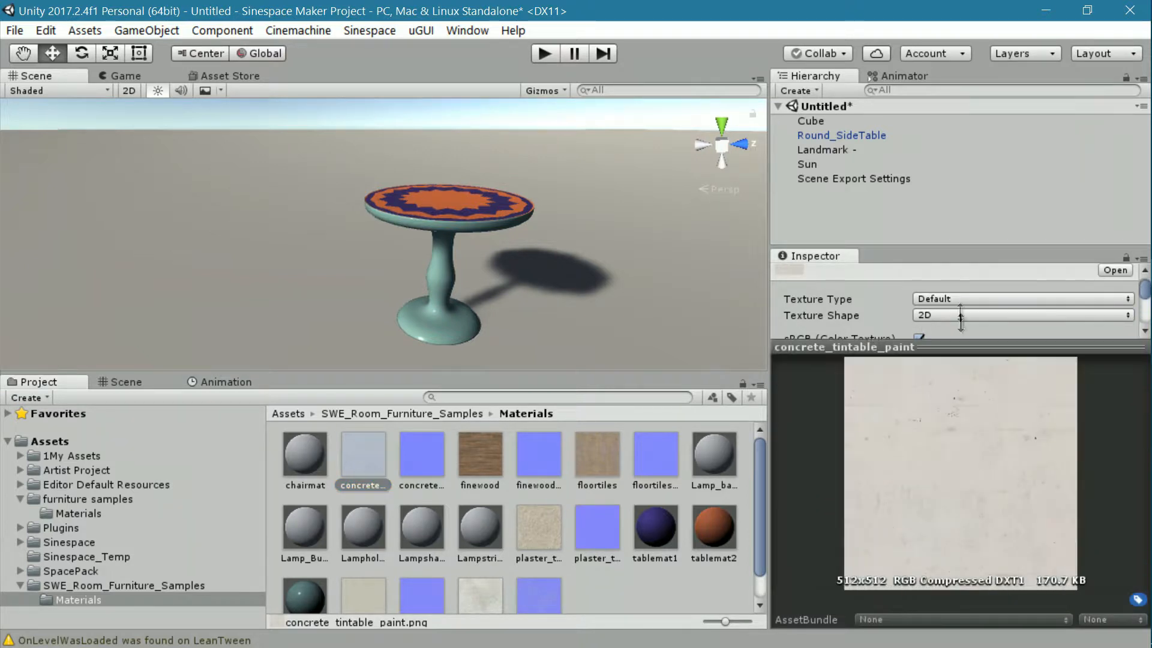
# - Preview the tintable_leather and tintable_fiberglass textures in the Materials folder, and collapse the enlarged texture preview
pyautogui.scroll(-1, 523, 513)
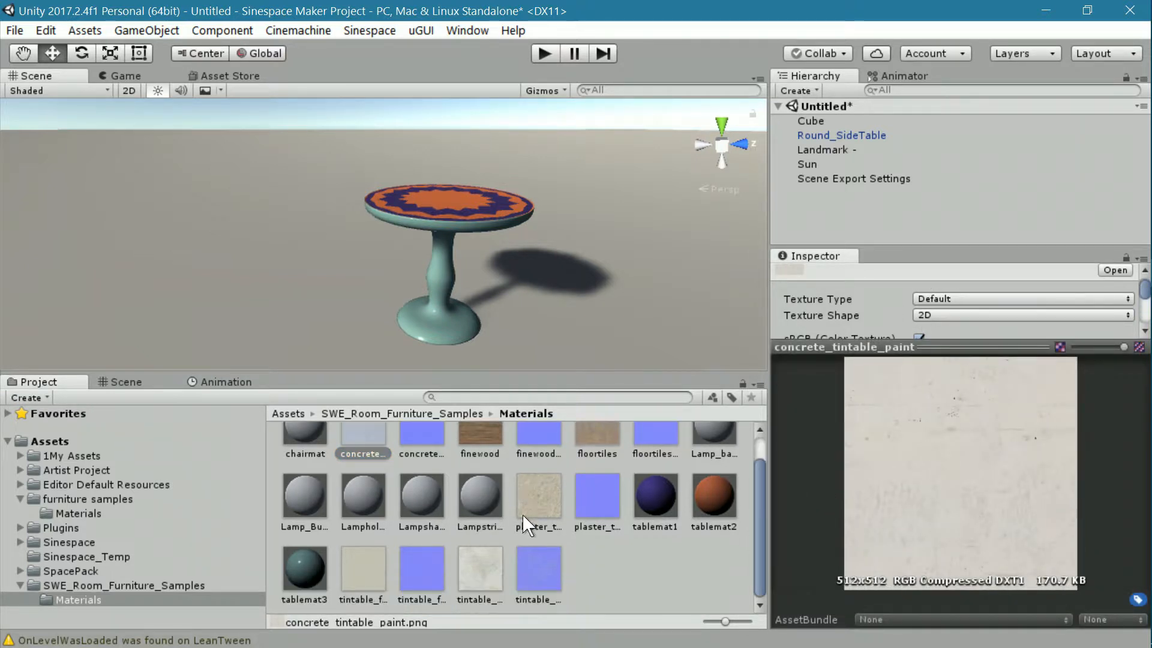
pyautogui.click(487, 573)
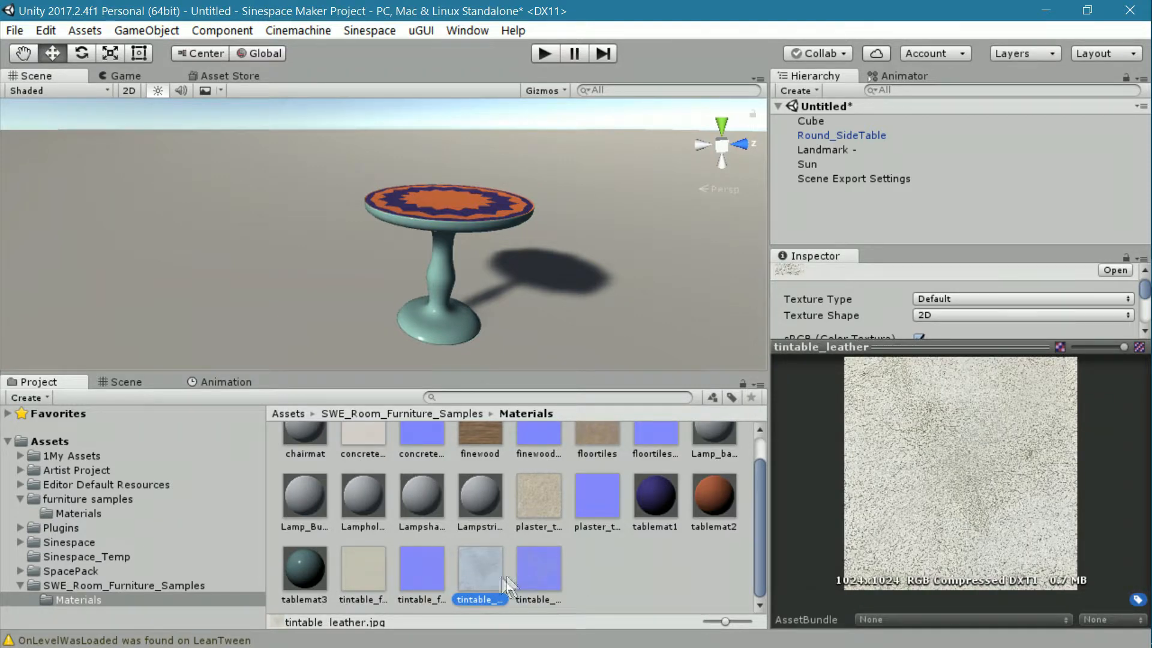
pyautogui.click(362, 573)
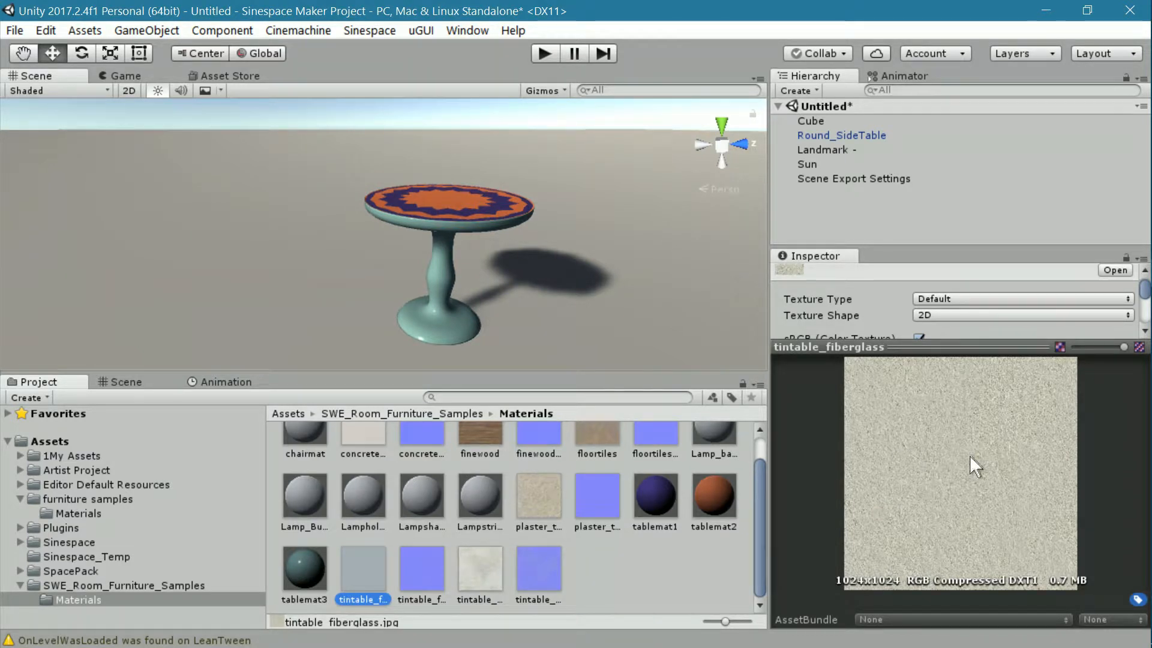
pyautogui.moveTo(960, 347); pyautogui.dragTo(977, 366)
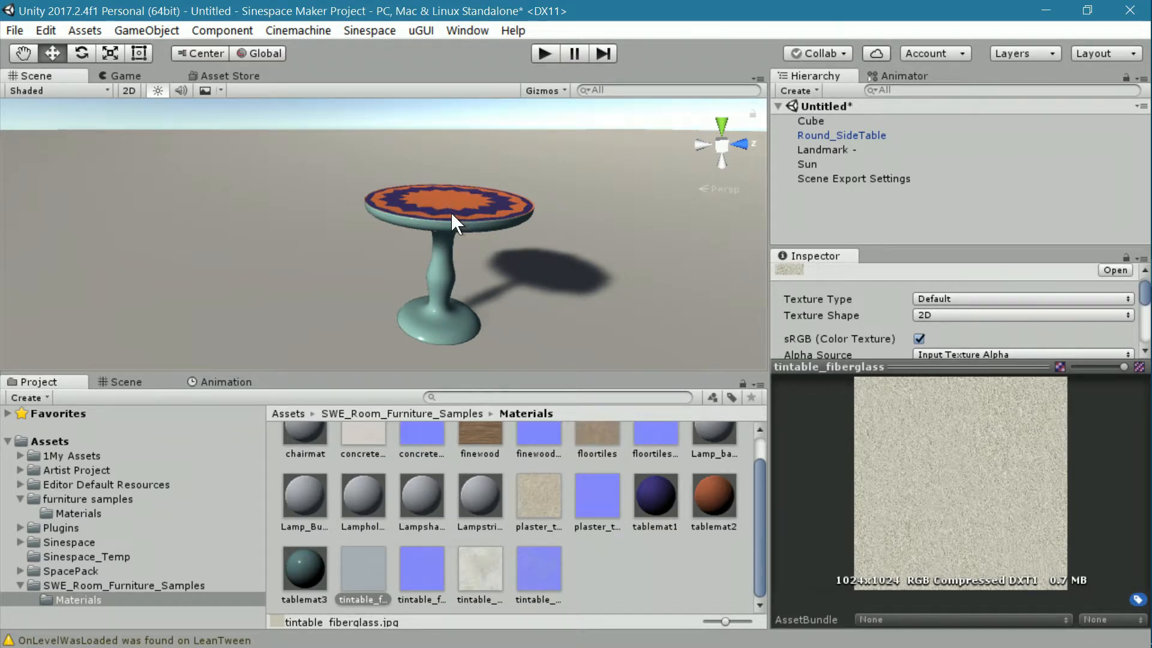
pyautogui.moveTo(891, 367); pyautogui.dragTo(960, 591)
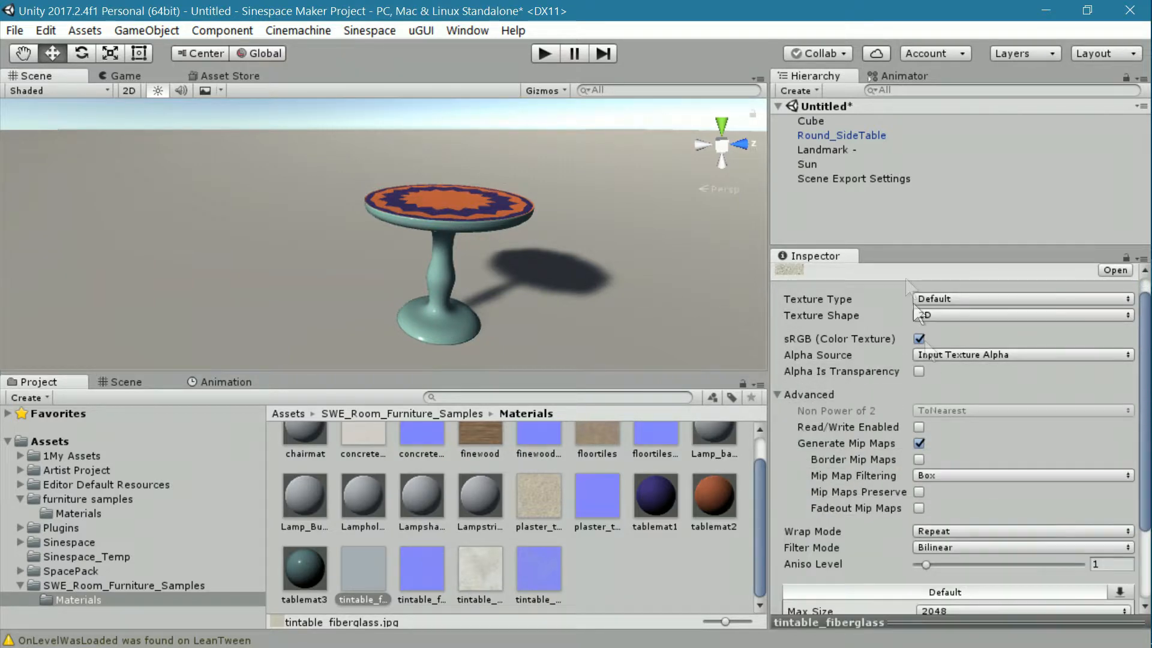
# - Expand tablemat3 on Round_SideTable and assign the tintable_fiberglass texture to its albedo map
pyautogui.click(864, 136)
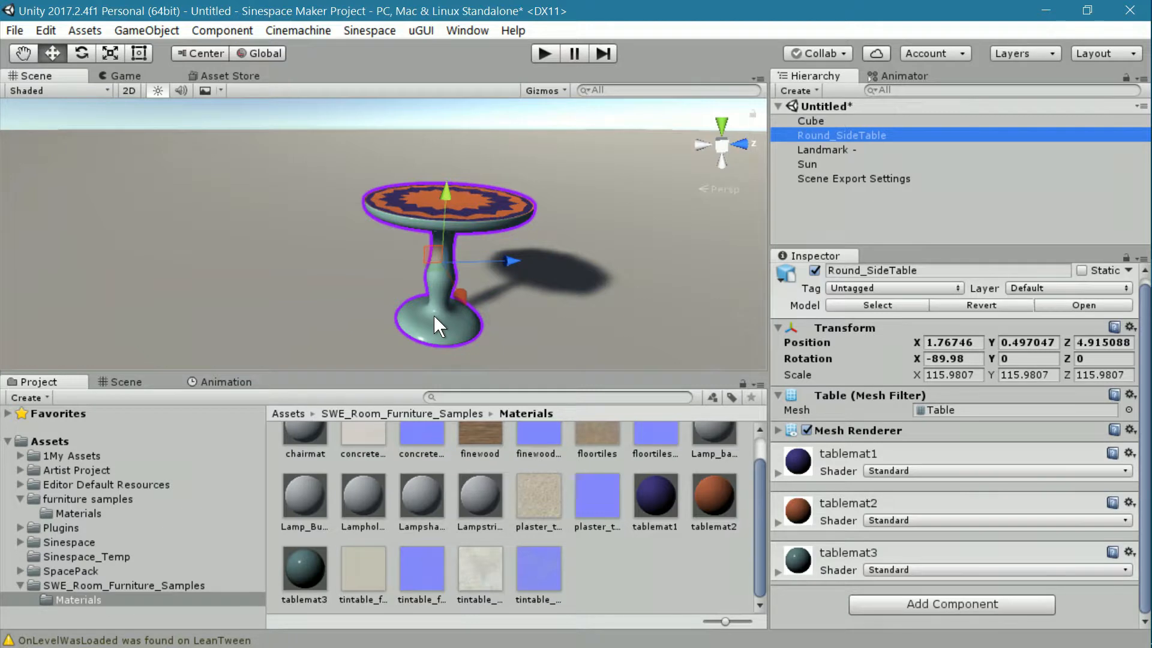
pyautogui.scroll(4, 435, 315)
pyautogui.moveTo(444, 322); pyautogui.dragTo(431, 282, button='middle')
pyautogui.scroll(3, 431, 283)
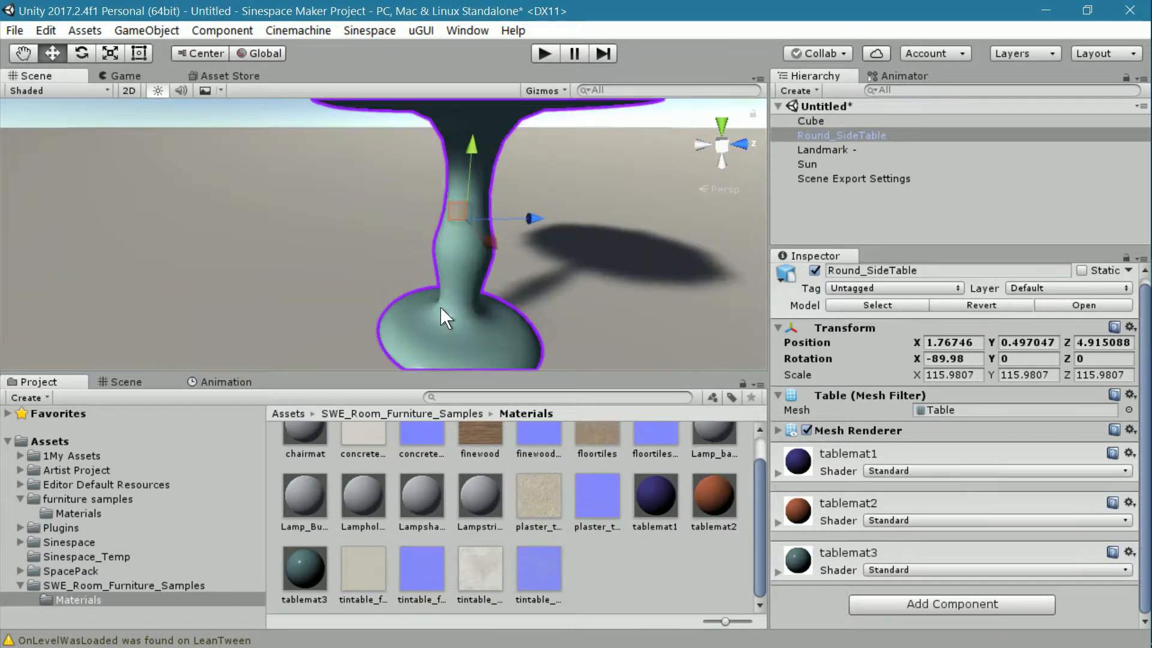
pyautogui.moveTo(427, 283); pyautogui.dragTo(414, 285, button='middle')
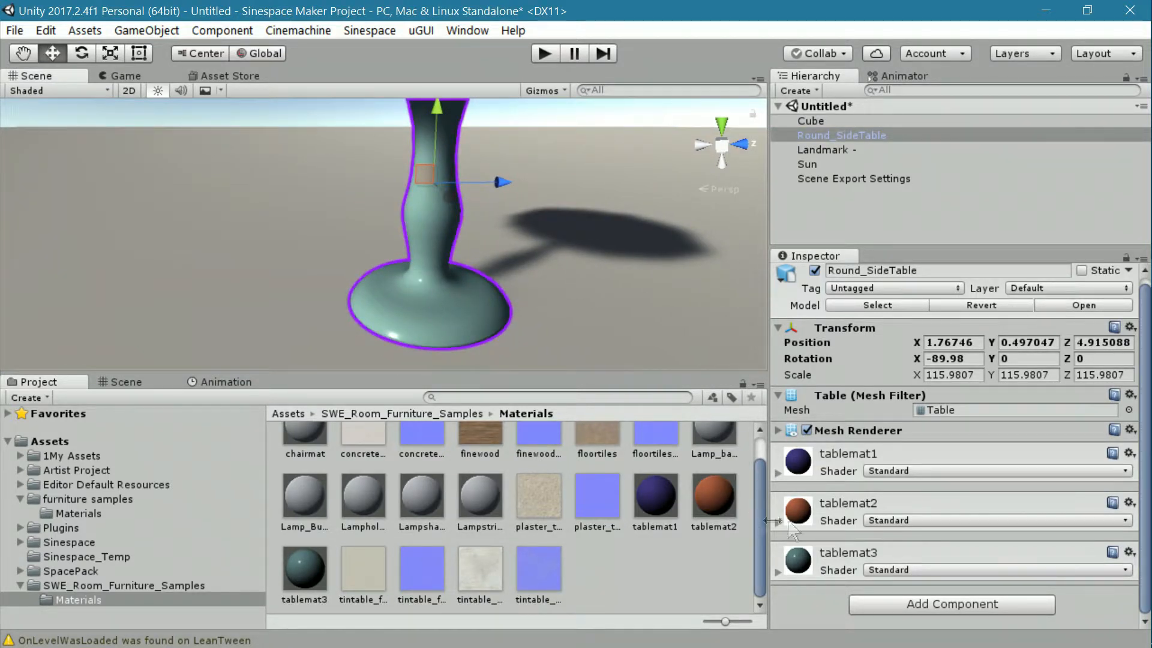
pyautogui.click(778, 571)
pyautogui.scroll(-5, 895, 515)
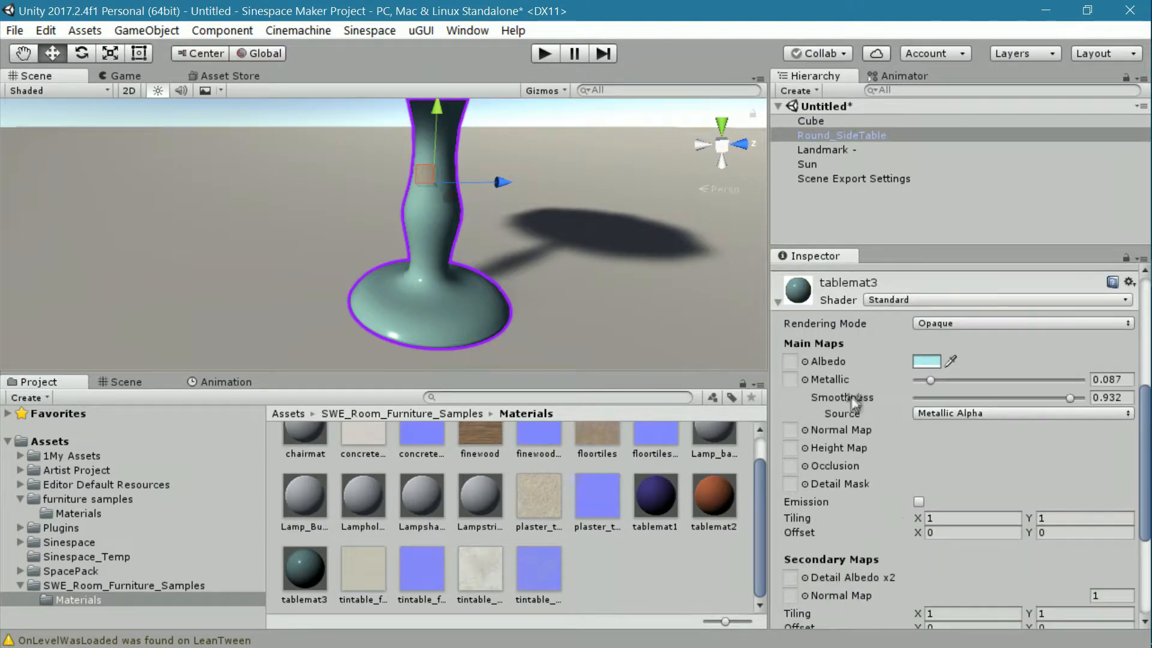
pyautogui.click(364, 573)
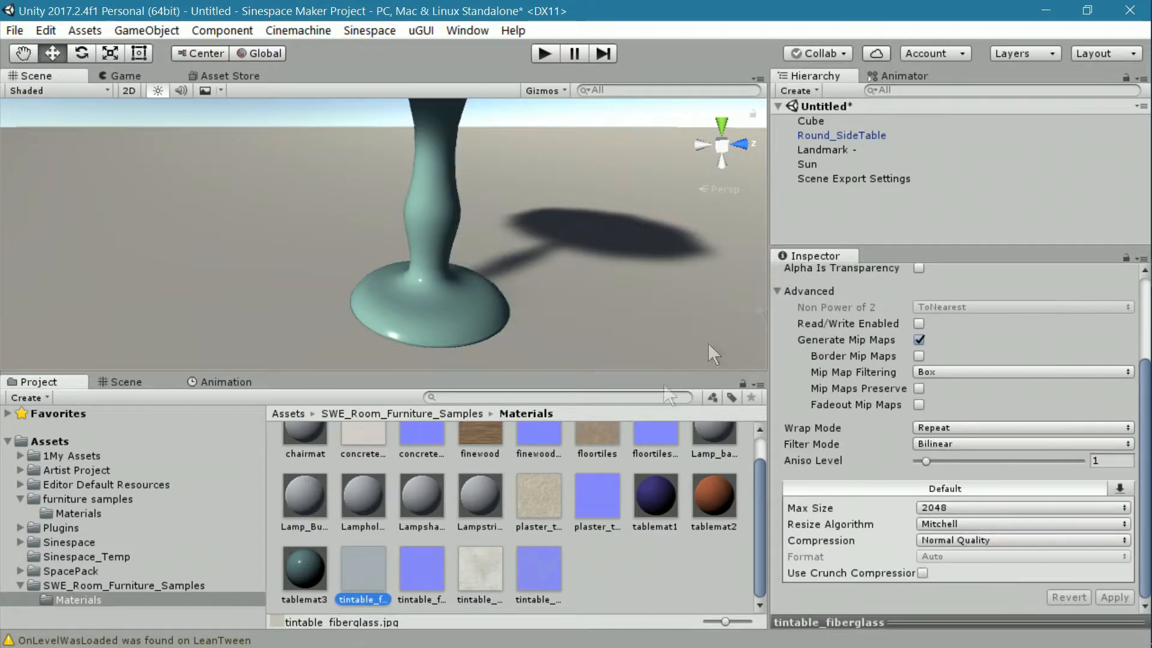
pyautogui.click(852, 136)
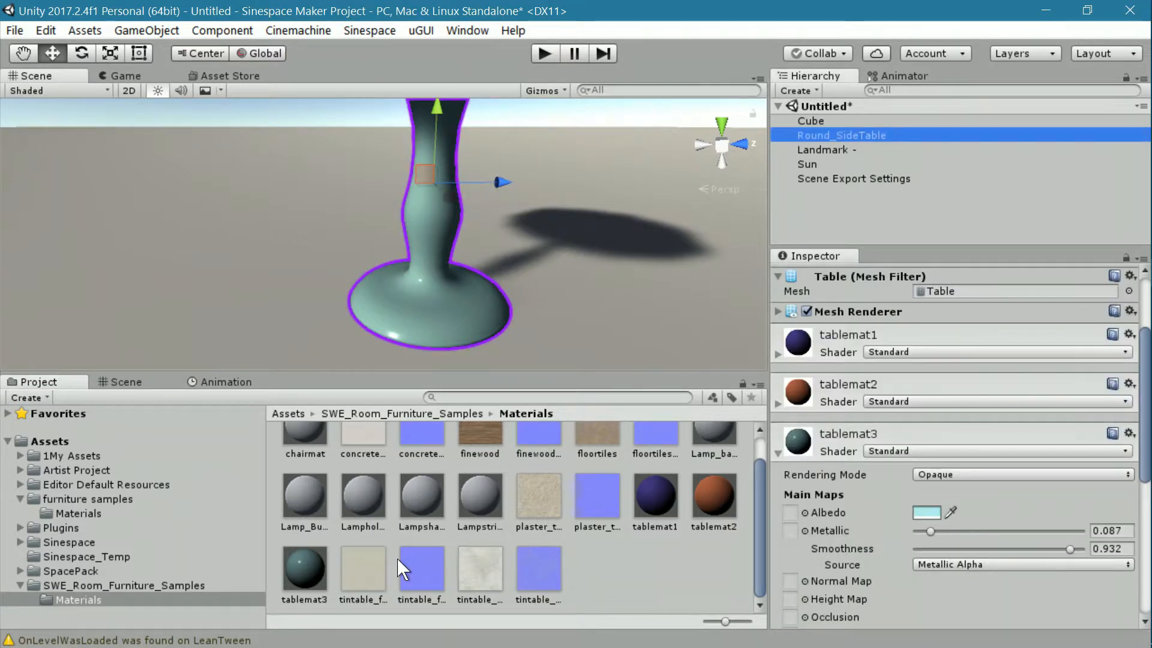
pyautogui.moveTo(370, 573); pyautogui.dragTo(790, 510)
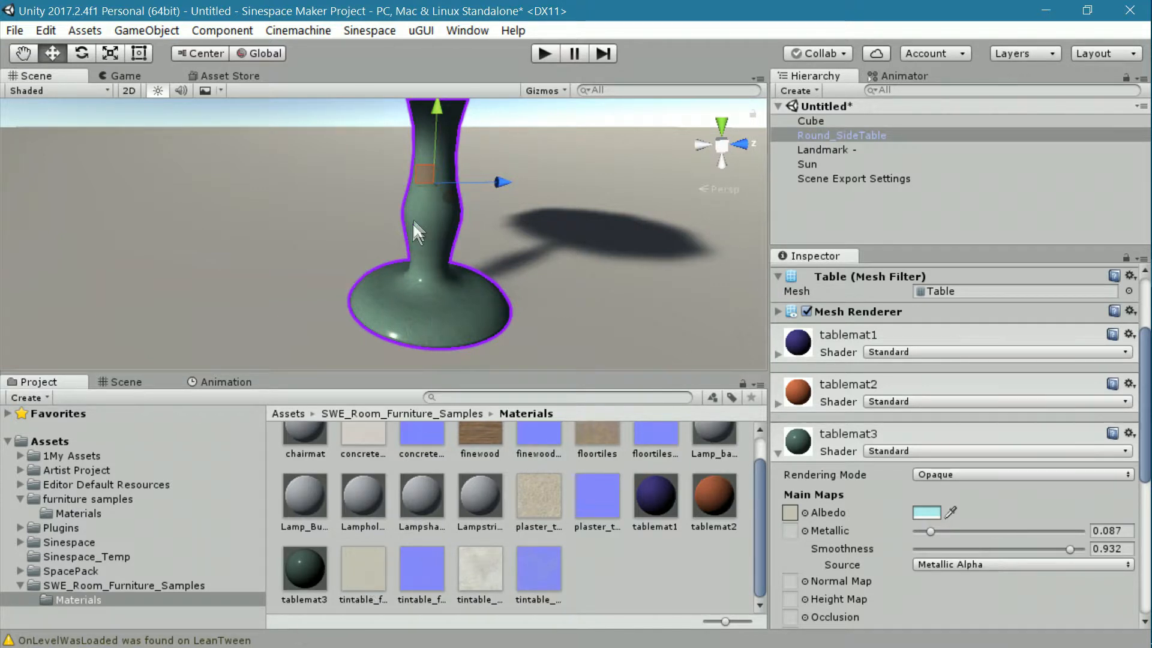
pyautogui.moveTo(435, 353); pyautogui.dragTo(403, 386, button='middle')
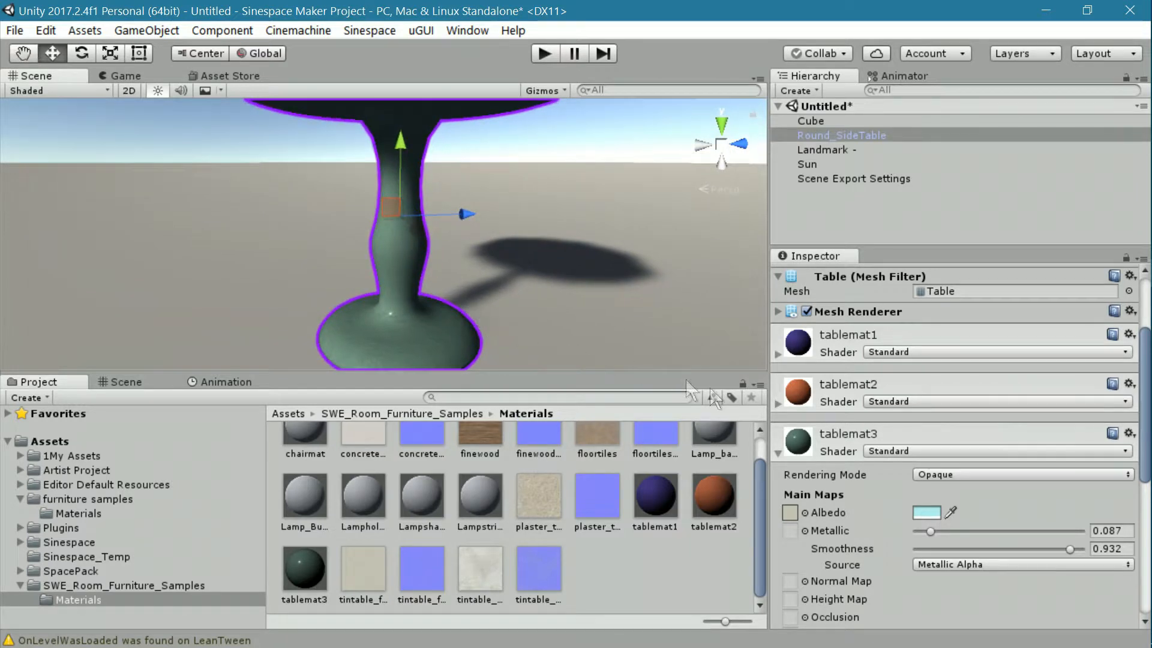
# - Desaturate tablemat3's albedo tint to D6F0EFFF and check the fiberglass texture in the albedo texture selector
pyautogui.click(926, 514)
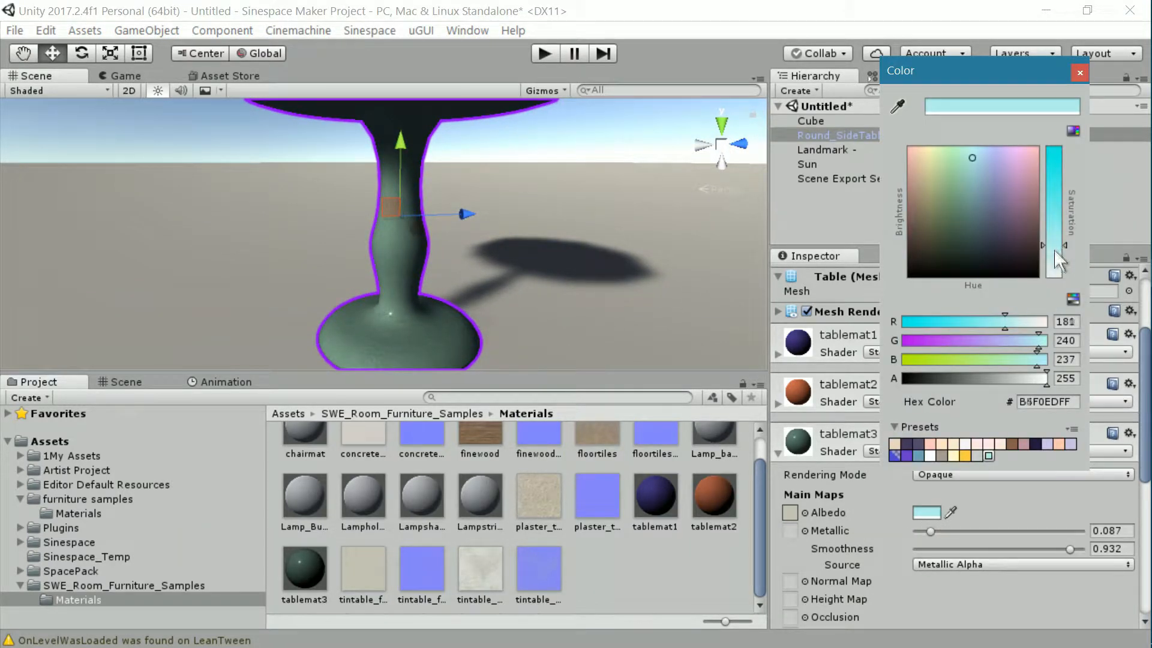
pyautogui.moveTo(1055, 249); pyautogui.dragTo(1053, 285)
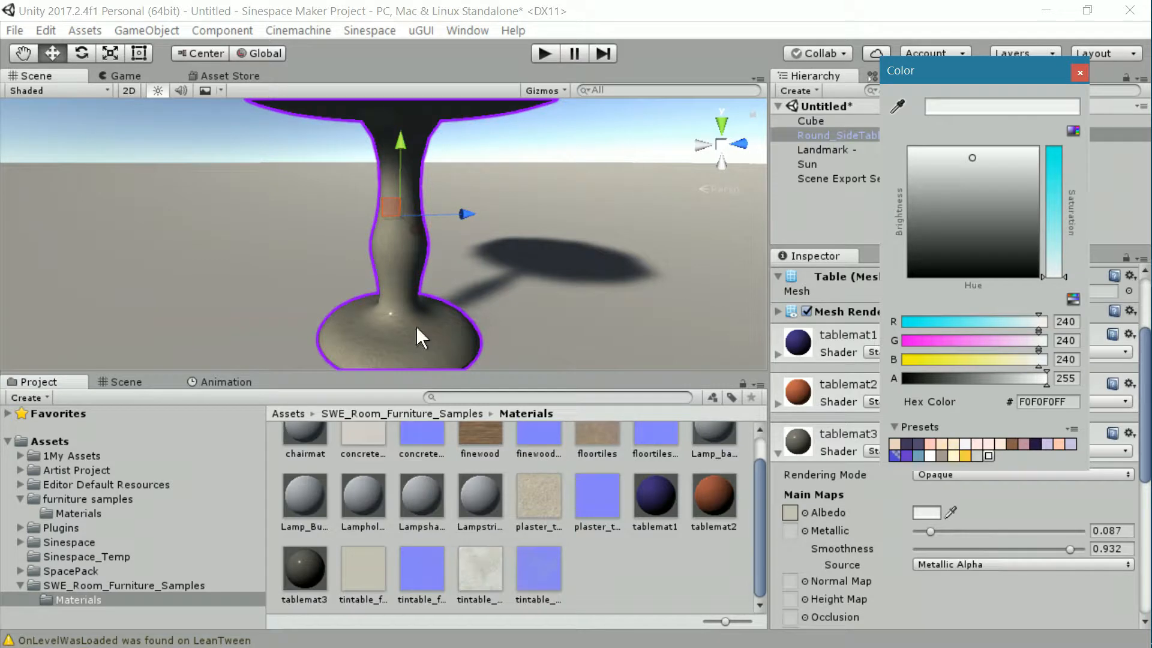
pyautogui.scroll(-4, 416, 326)
pyautogui.scroll(4, 415, 323)
pyautogui.moveTo(1057, 275)
pyautogui.mouseDown()
pyautogui.moveTo(1055, 225)
pyautogui.moveTo(1052, 265)
pyautogui.mouseUp()
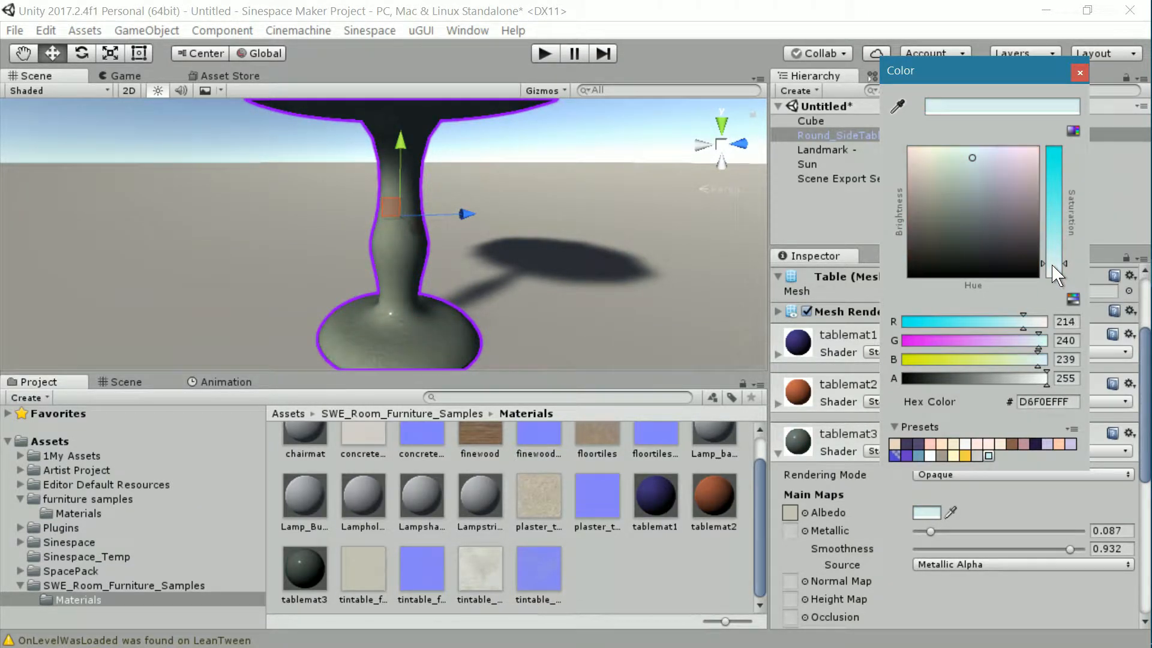
pyautogui.click(1079, 72)
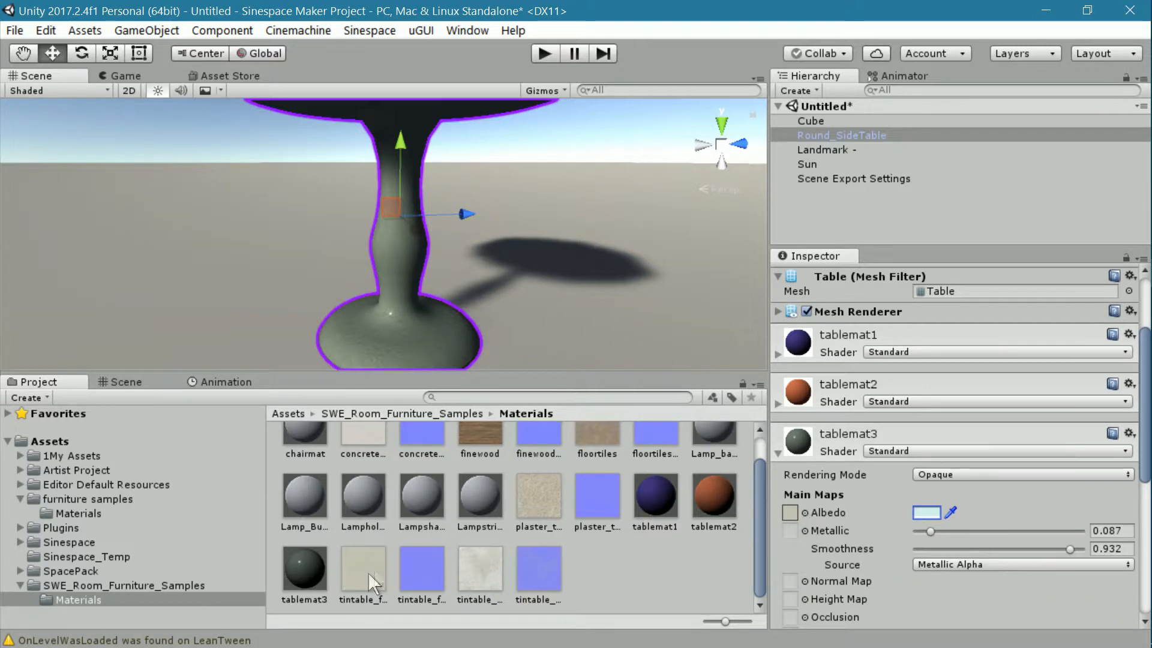
pyautogui.click(805, 512)
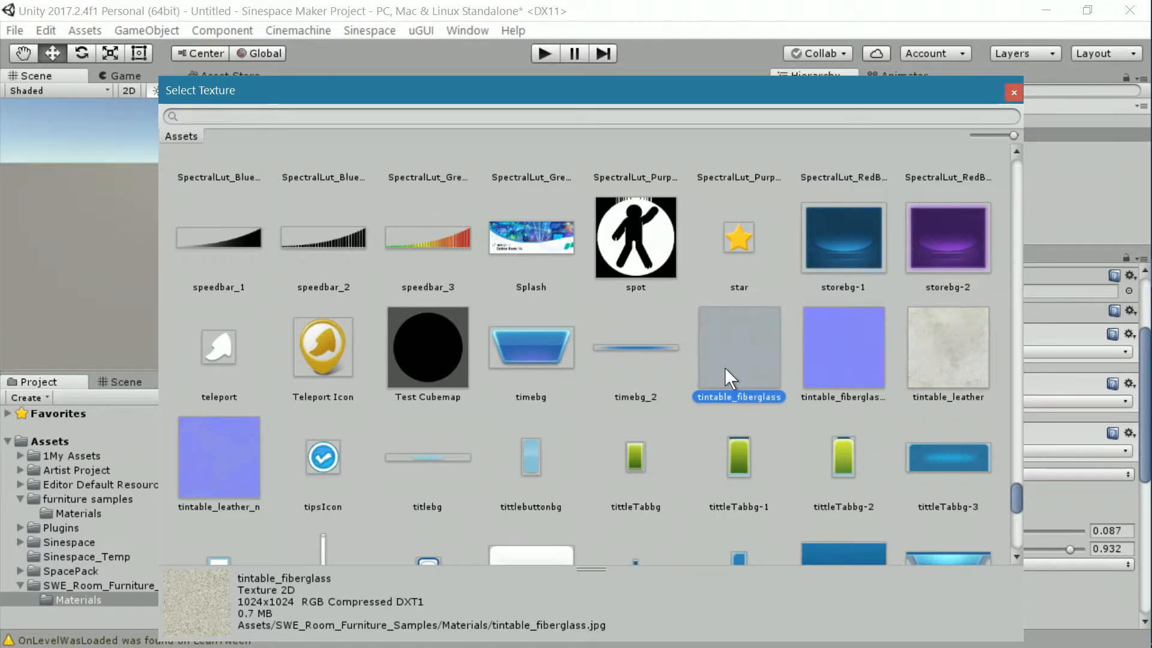
pyautogui.click(1013, 92)
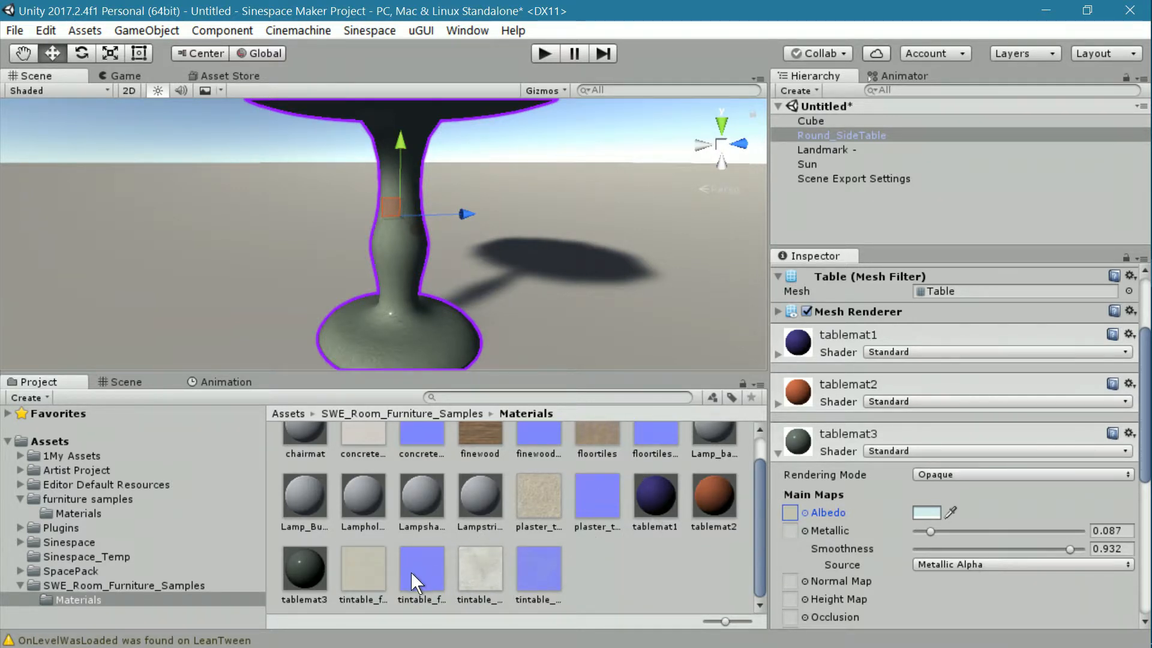
# - Change the texture type of tintable_fiberglass_n to Normal map and apply the import settings
pyautogui.click(428, 577)
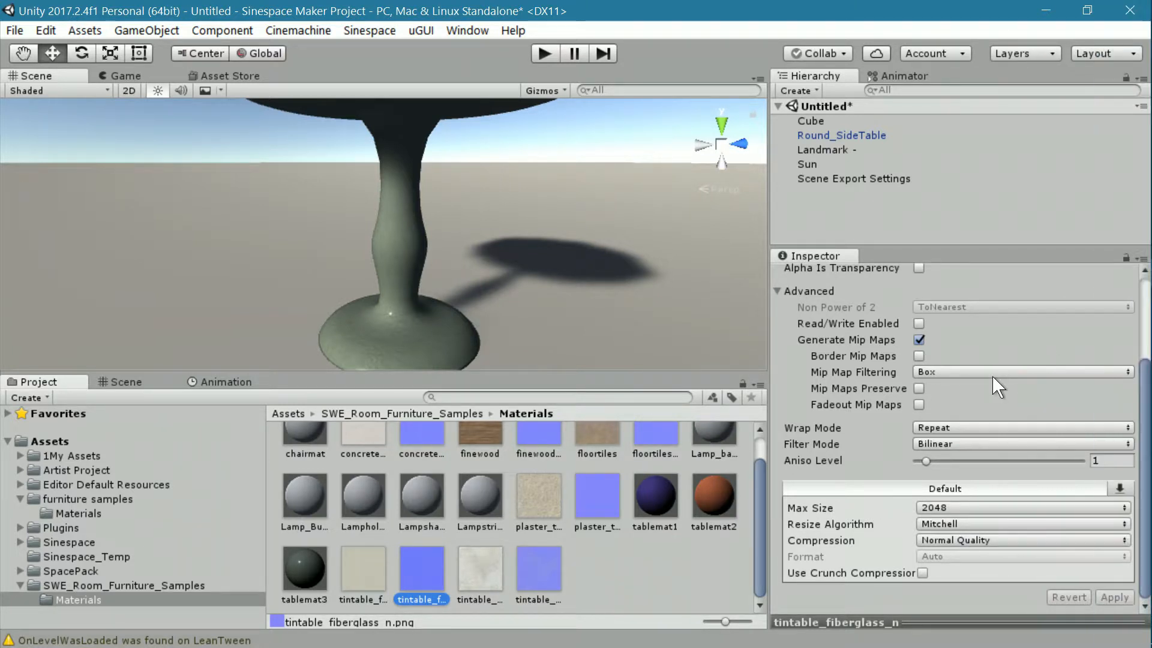
pyautogui.moveTo(1145, 390); pyautogui.dragTo(1146, 306)
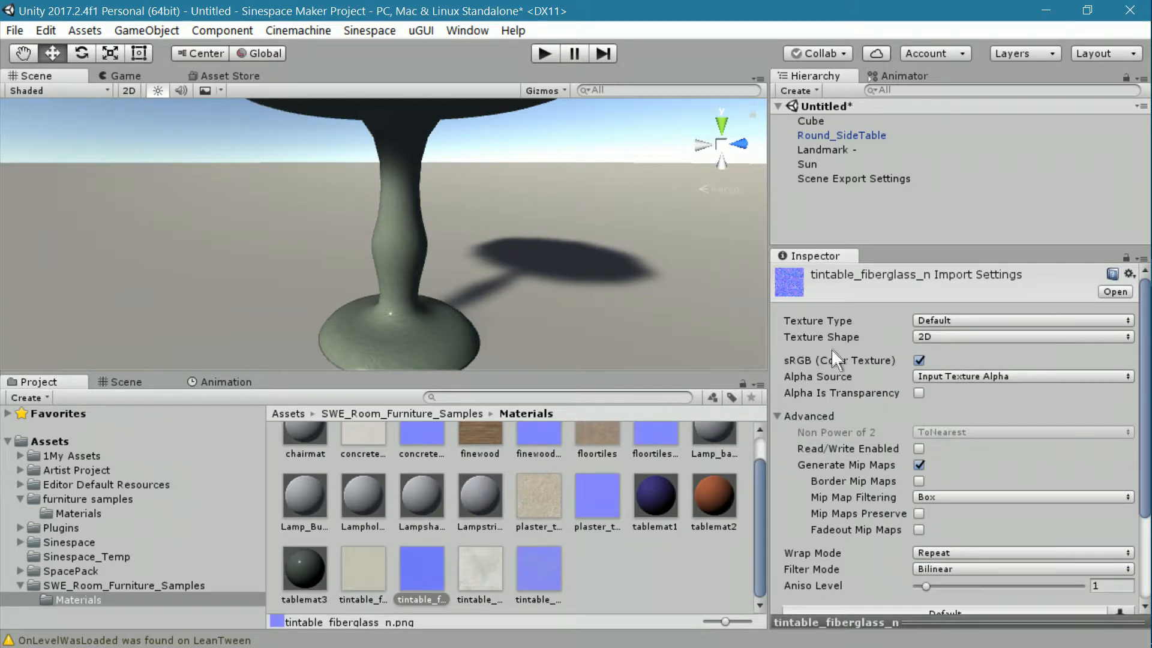
pyautogui.click(422, 562)
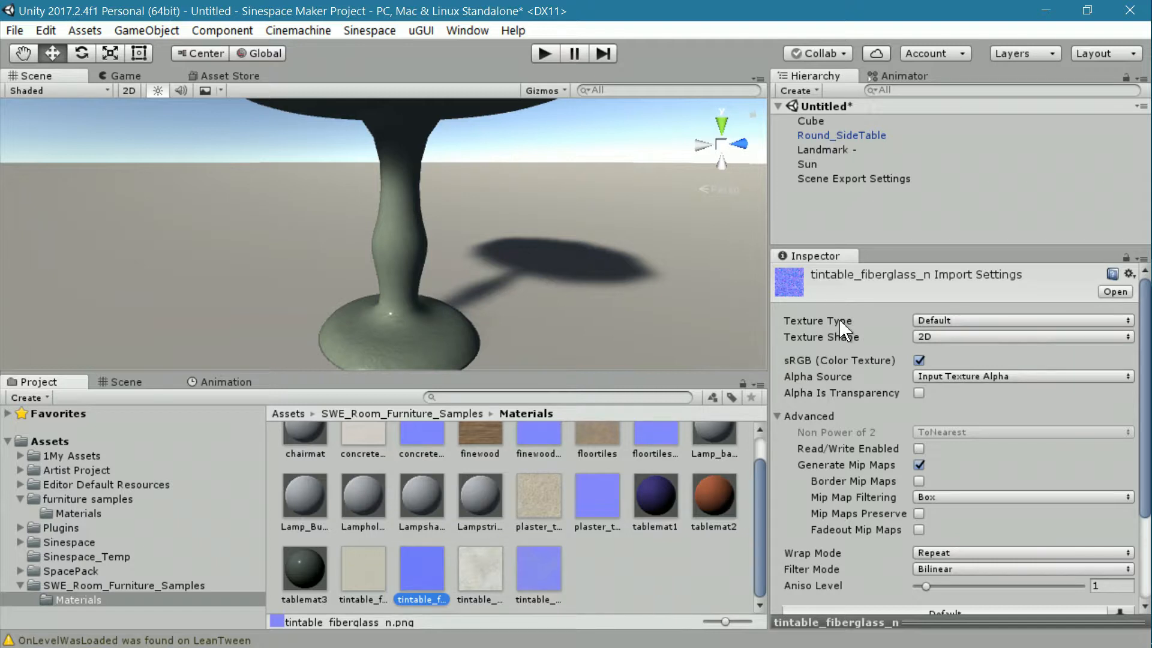
pyautogui.click(929, 321)
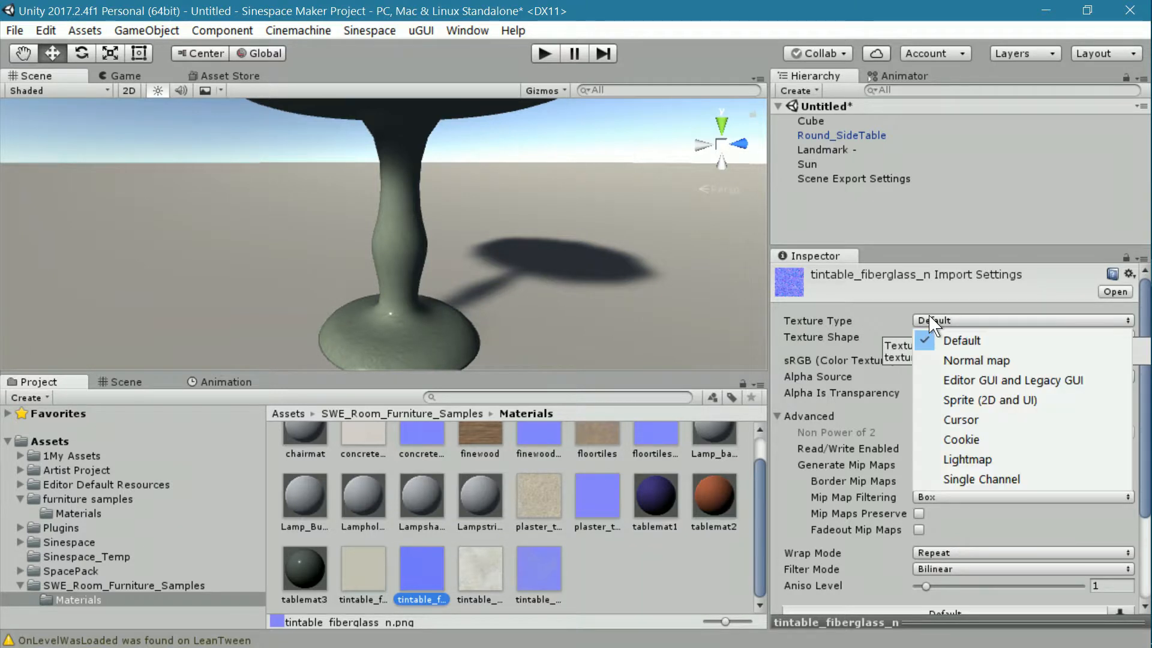
pyautogui.click(967, 360)
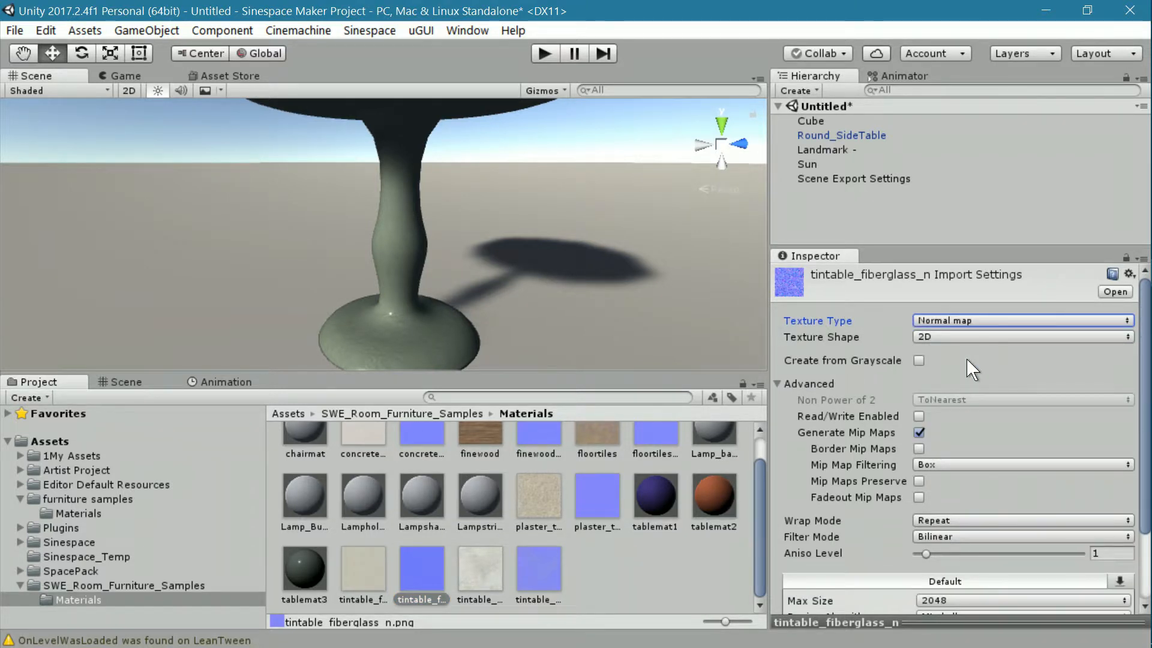
pyautogui.scroll(-3, 980, 440)
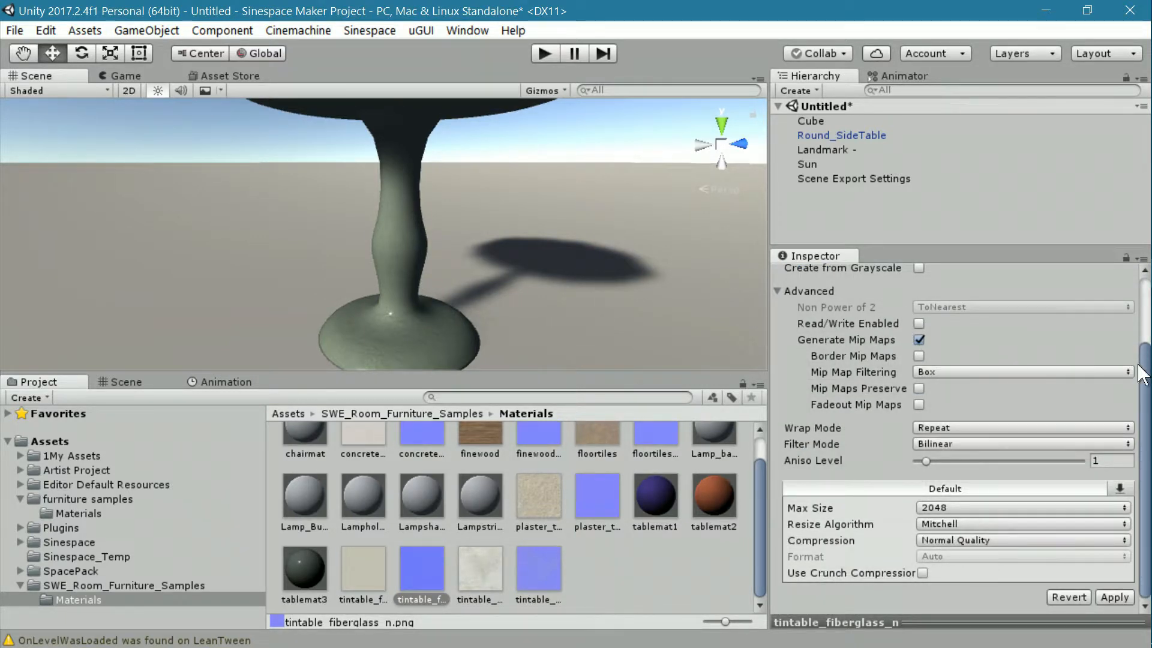
pyautogui.moveTo(1145, 373)
pyautogui.mouseDown()
pyautogui.moveTo(1145, 304)
pyautogui.moveTo(1146, 373)
pyautogui.mouseUp()
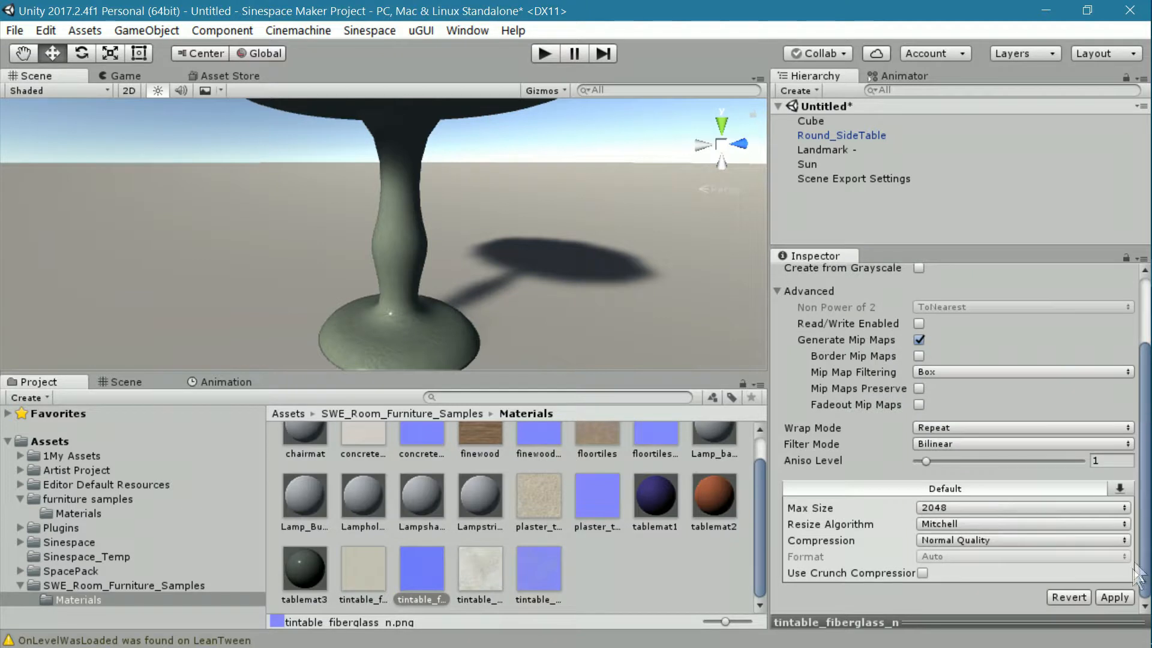
pyautogui.click(1119, 598)
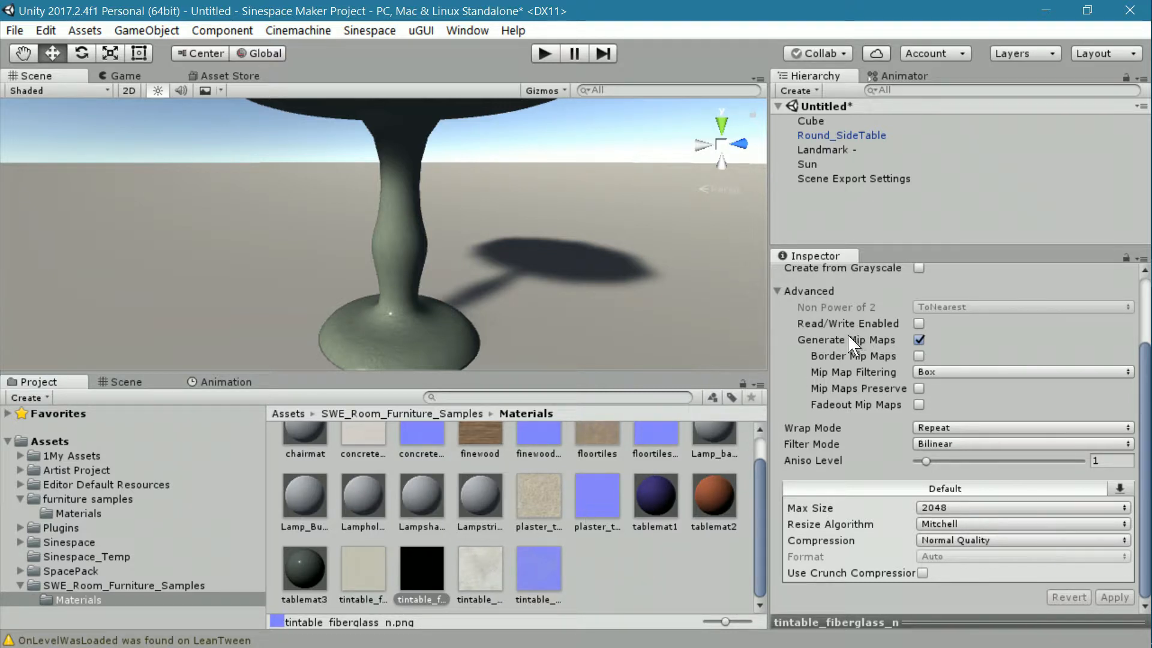
# - Assign the tintable_fiberglass_n texture as the main normal map of Round_SideTable's tablemat3
pyautogui.click(857, 136)
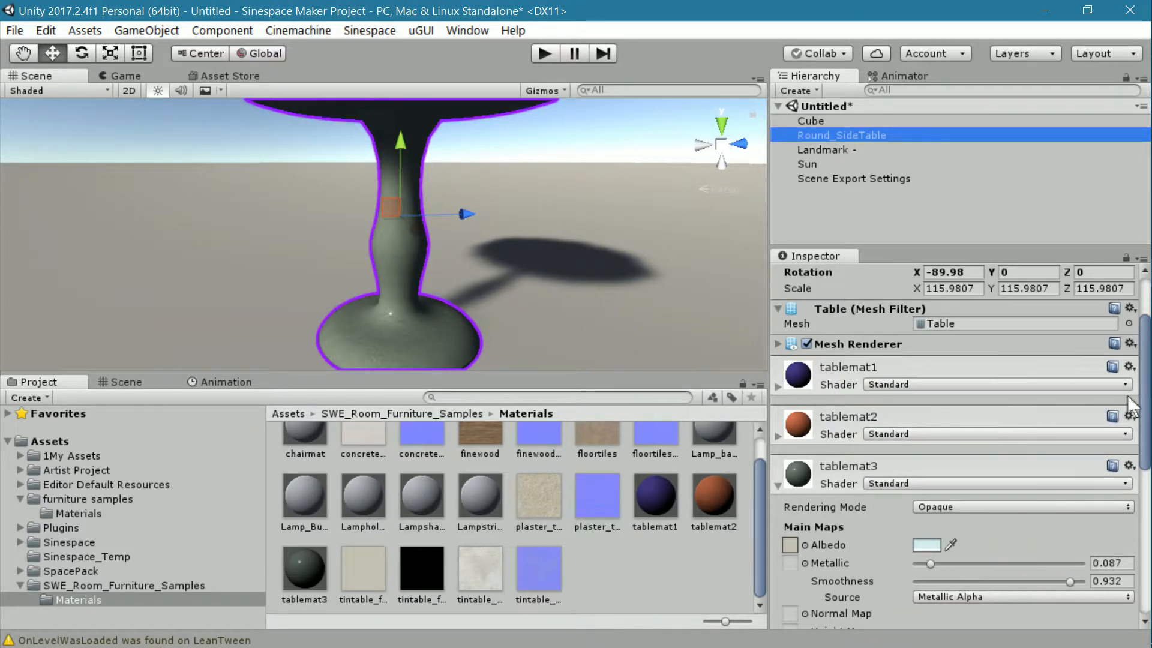
pyautogui.click(1145, 406)
pyautogui.scroll(-6, 985, 515)
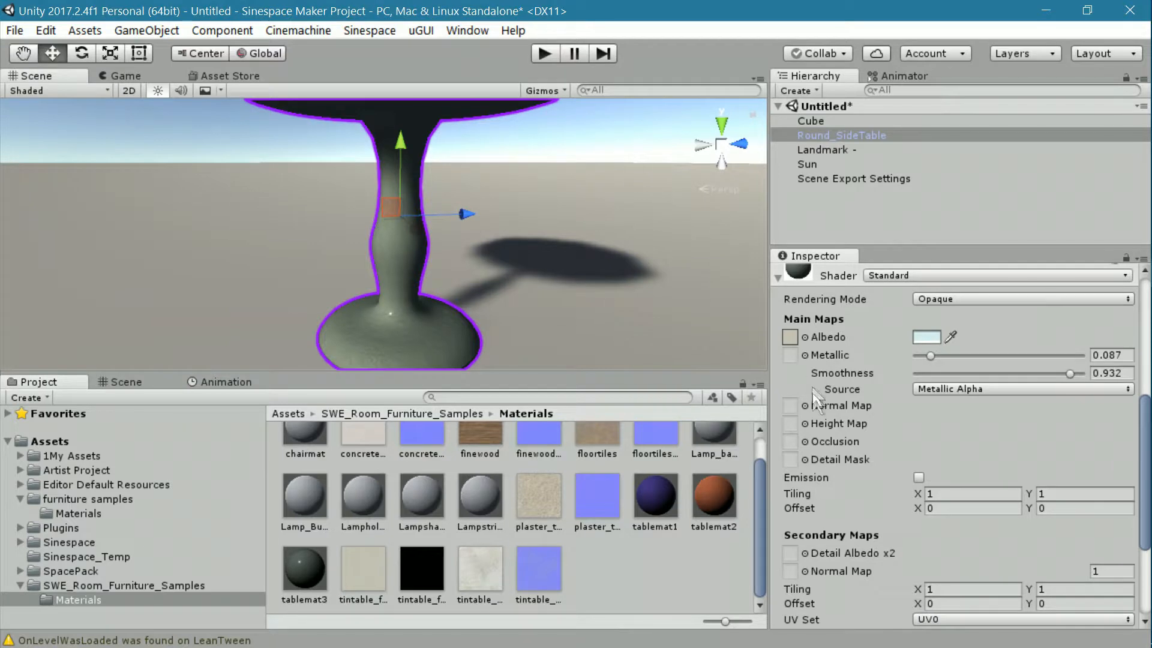
pyautogui.moveTo(1142, 461); pyautogui.dragTo(1140, 423)
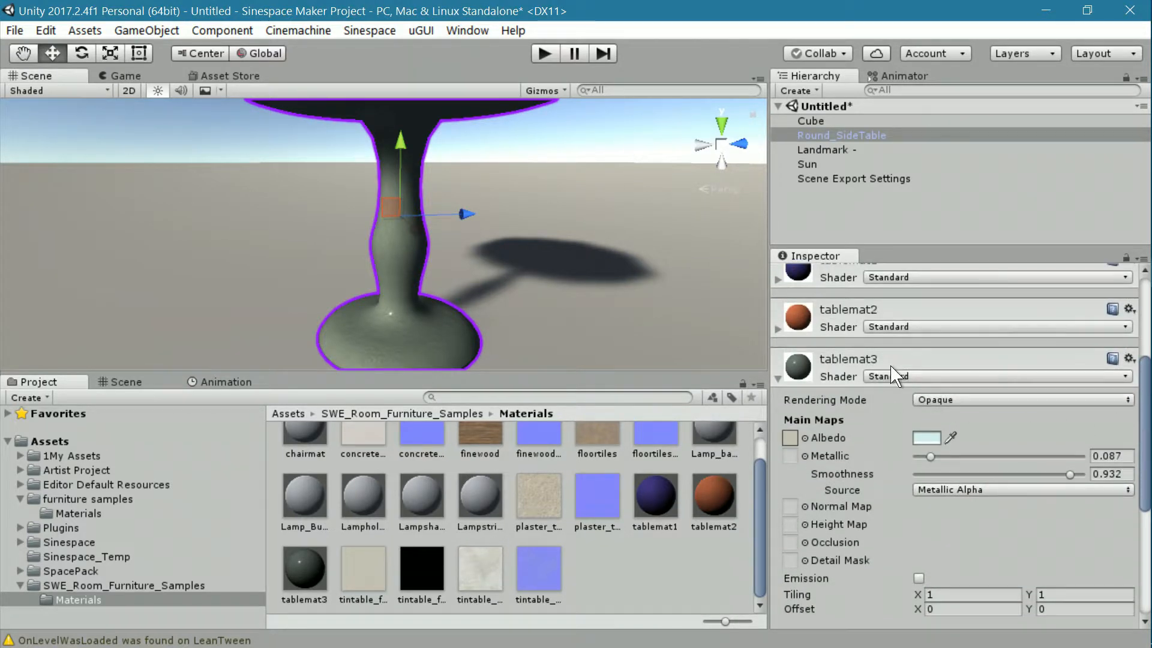
pyautogui.scroll(-3, 1020, 432)
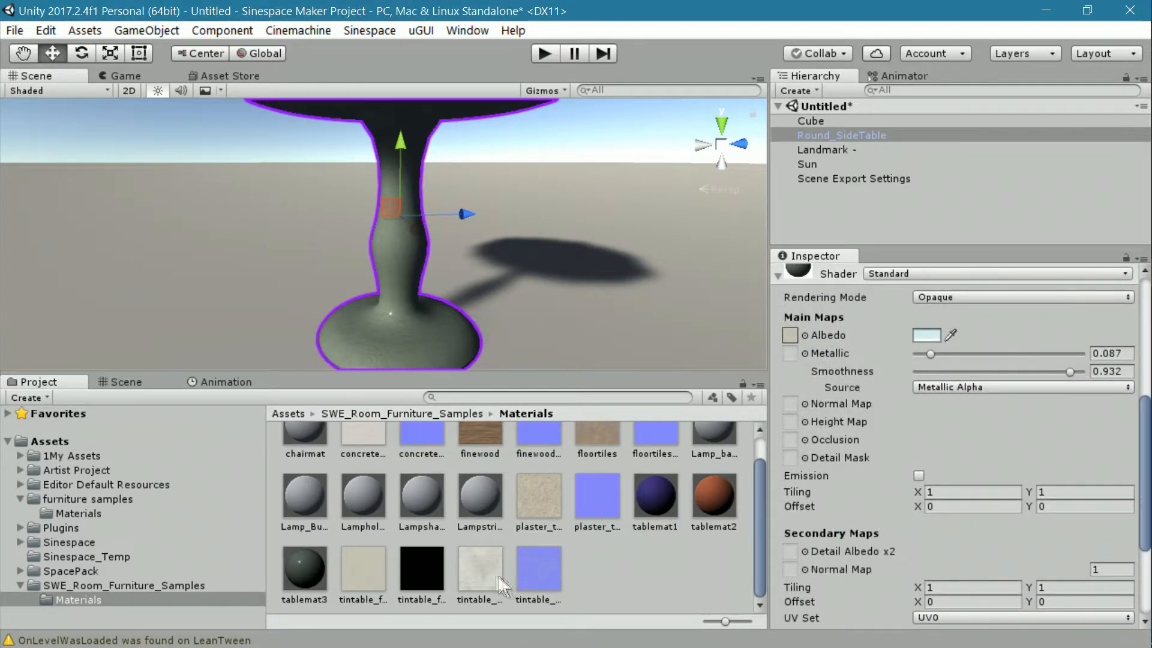
pyautogui.moveTo(417, 577); pyautogui.dragTo(792, 400)
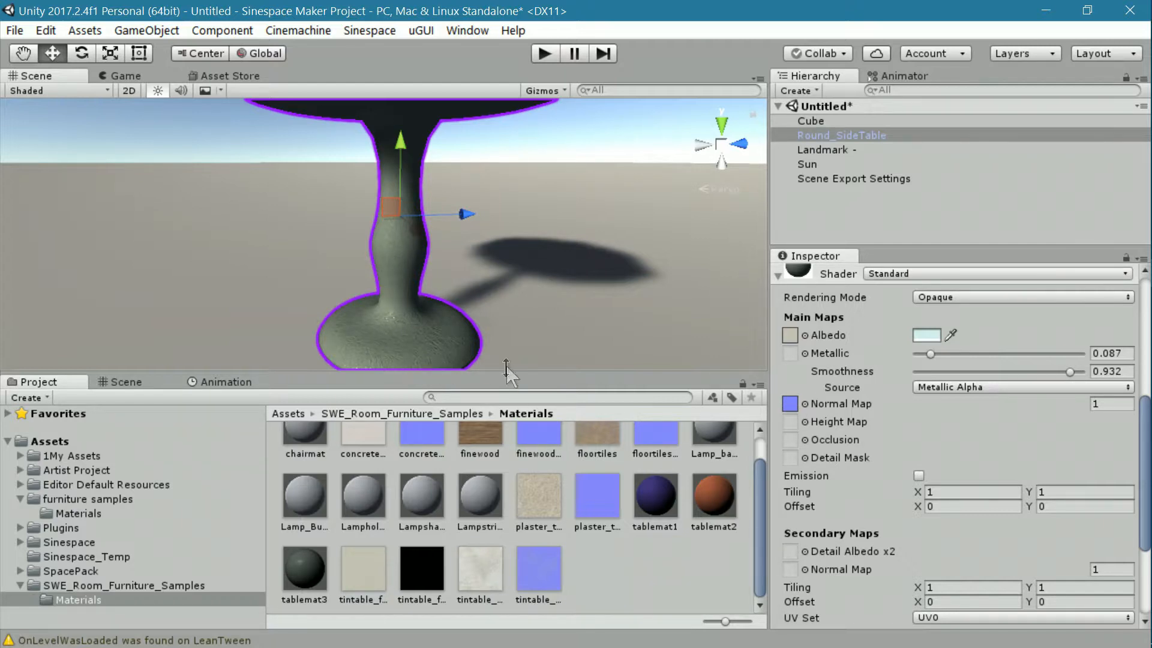
# - Reduce tablemat3's main normal map strength to 0.14, judging the relief on the table's base up close
pyautogui.moveTo(505, 370); pyautogui.dragTo(507, 384)
pyautogui.moveTo(424, 351); pyautogui.dragTo(398, 347, button='middle')
pyautogui.scroll(2, 528, 335)
pyautogui.moveTo(535, 327); pyautogui.dragTo(458, 336, button='right')
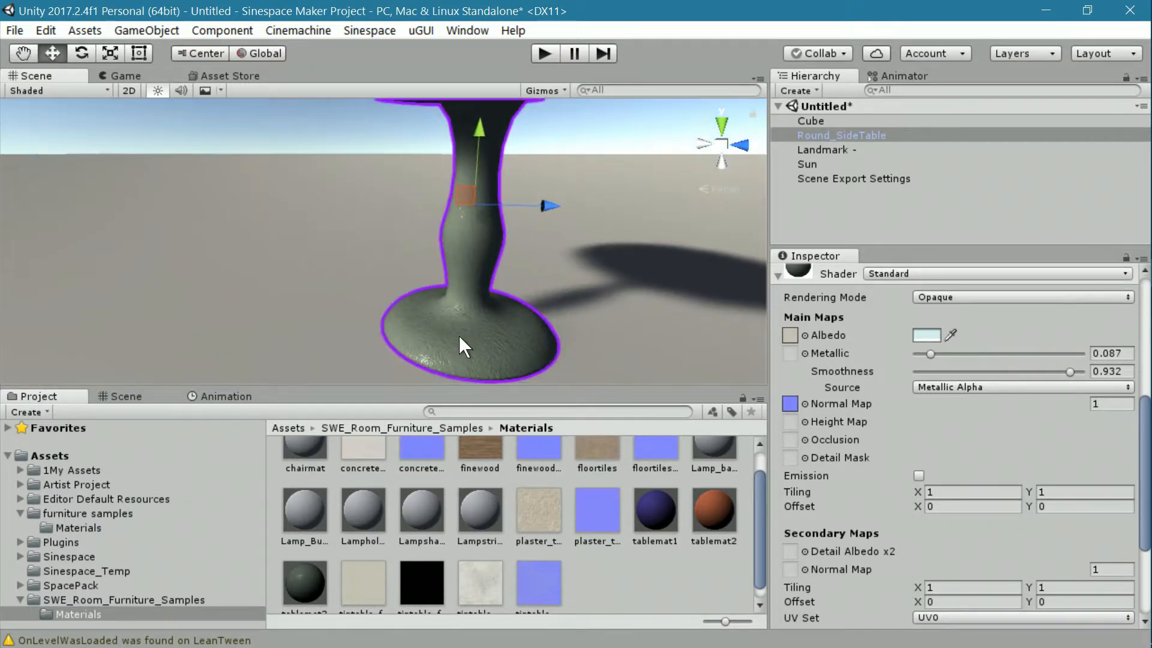
pyautogui.scroll(3, 460, 337)
pyautogui.moveTo(462, 342); pyautogui.dragTo(391, 276, button='middle')
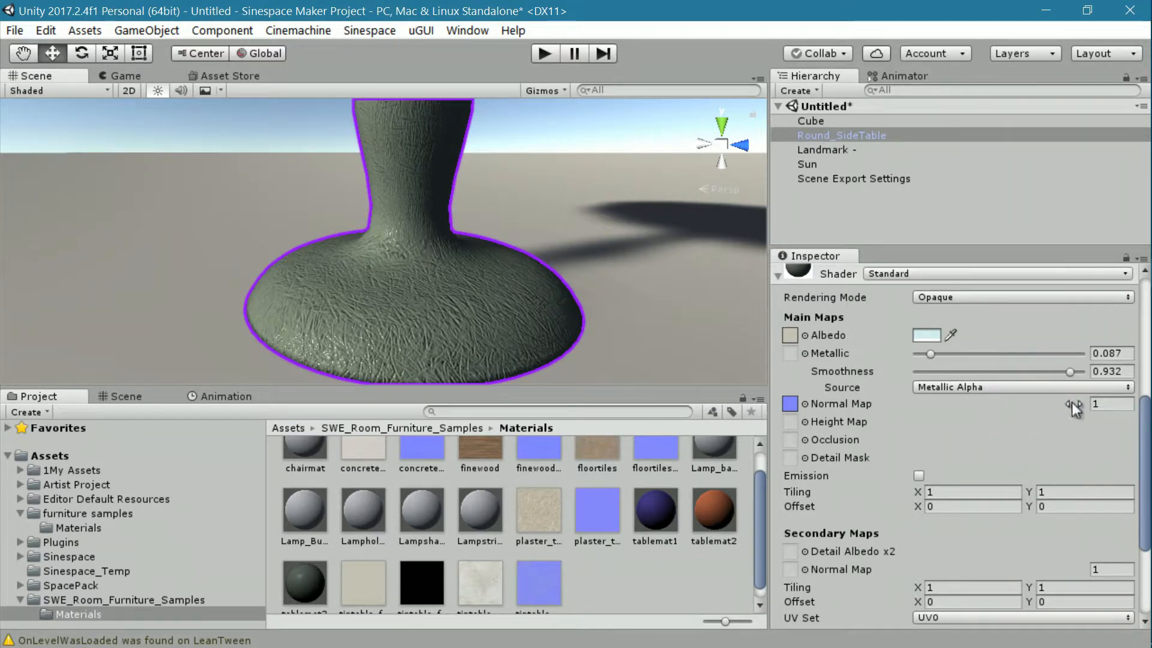
pyautogui.moveTo(1020, 404); pyautogui.dragTo(996, 404)
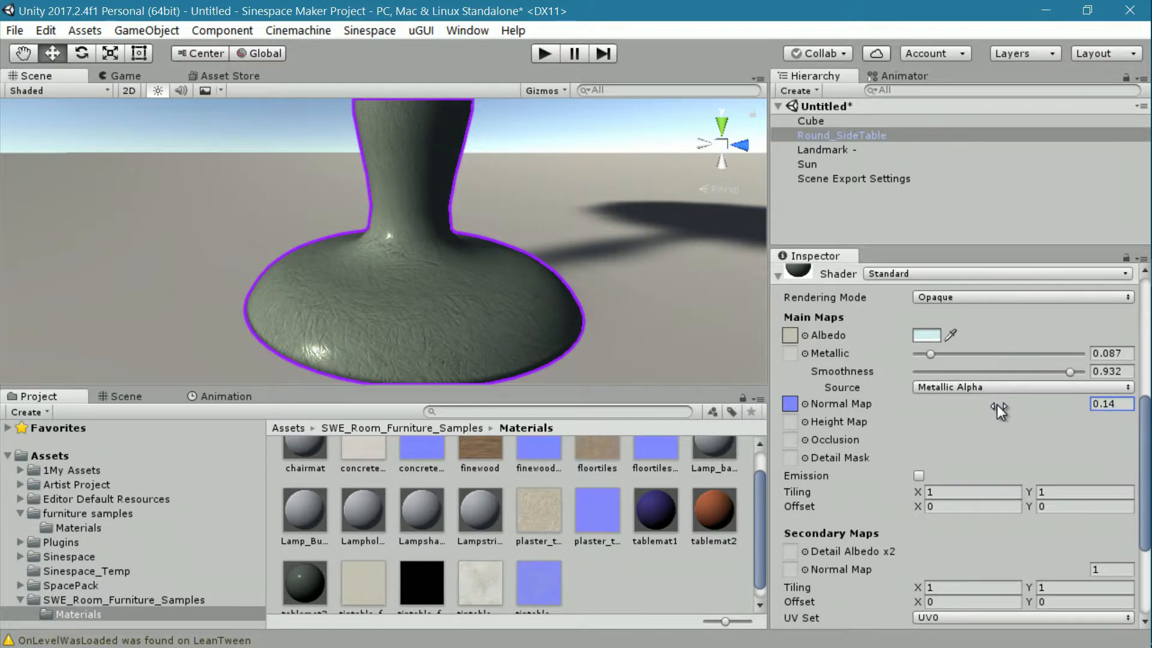
# - Reduce tablemat3's main normal map strength to 0.09, judging the relief on the table's base
pyautogui.moveTo(696, 312); pyautogui.dragTo(627, 330, button='right')
pyautogui.scroll(3, 548, 323)
pyautogui.scroll(-3, 548, 322)
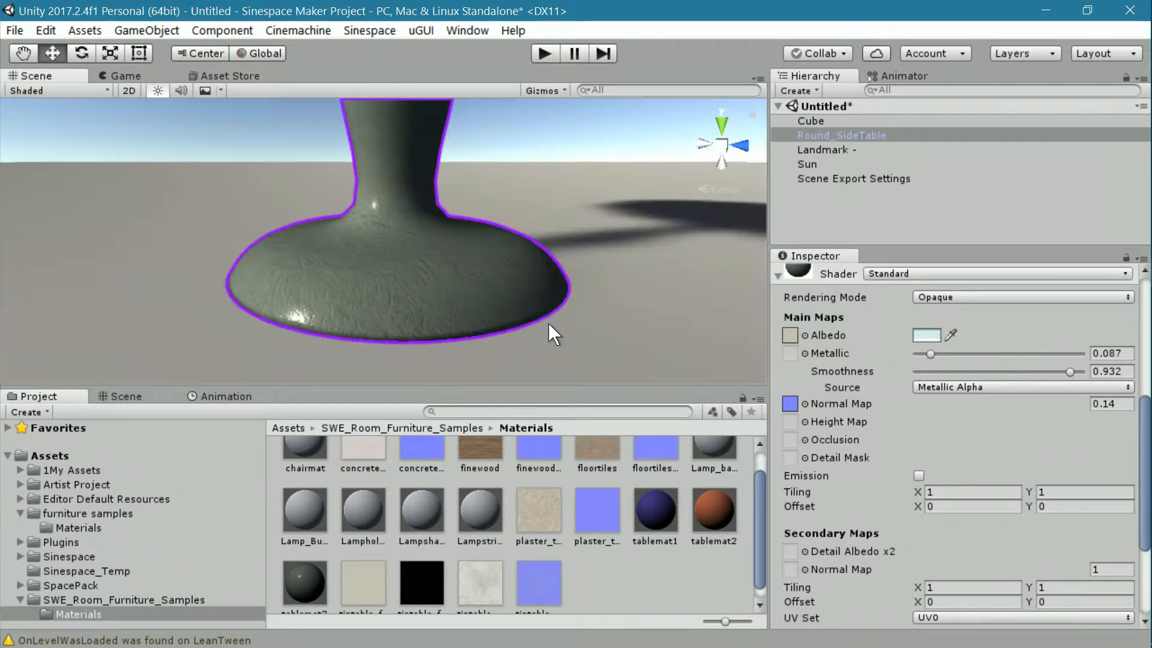
pyautogui.moveTo(549, 323); pyautogui.dragTo(562, 317, button='right')
pyautogui.moveTo(1003, 406)
pyautogui.mouseDown()
pyautogui.moveTo(1027, 403)
pyautogui.moveTo(984, 411)
pyautogui.mouseUp()
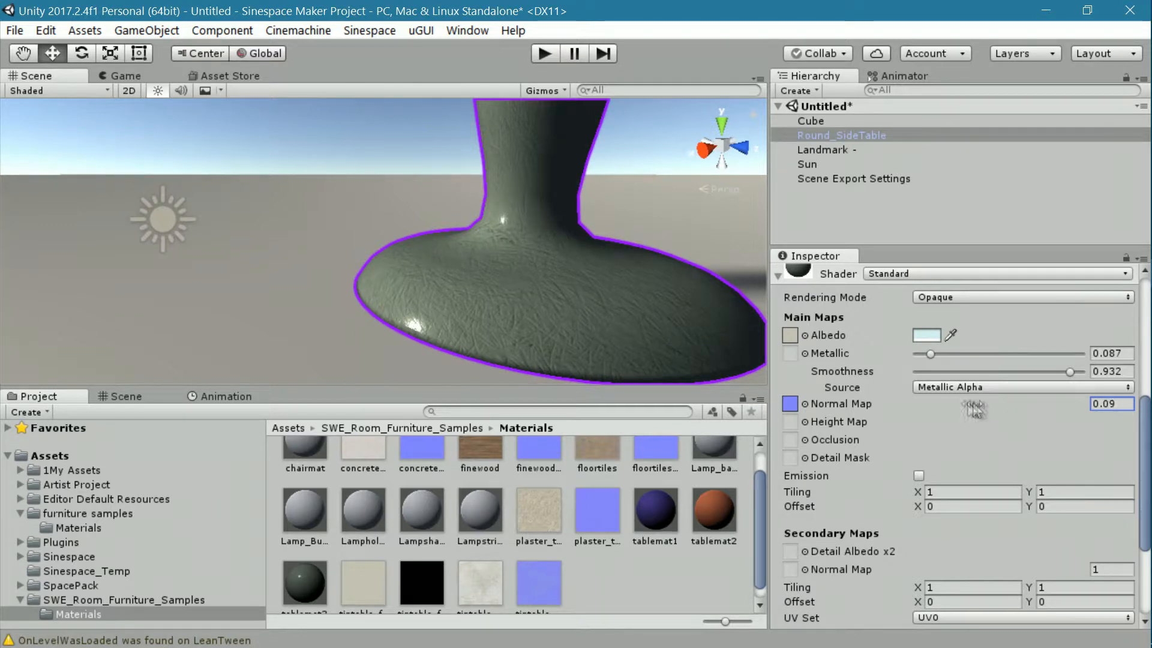
# - Lower tablemat3's metallic value to 0.076 and its smoothness to 0.61
pyautogui.moveTo(931, 355)
pyautogui.mouseDown()
pyautogui.moveTo(959, 358)
pyautogui.moveTo(929, 361)
pyautogui.mouseUp()
pyautogui.moveTo(1068, 372); pyautogui.dragTo(1017, 369)
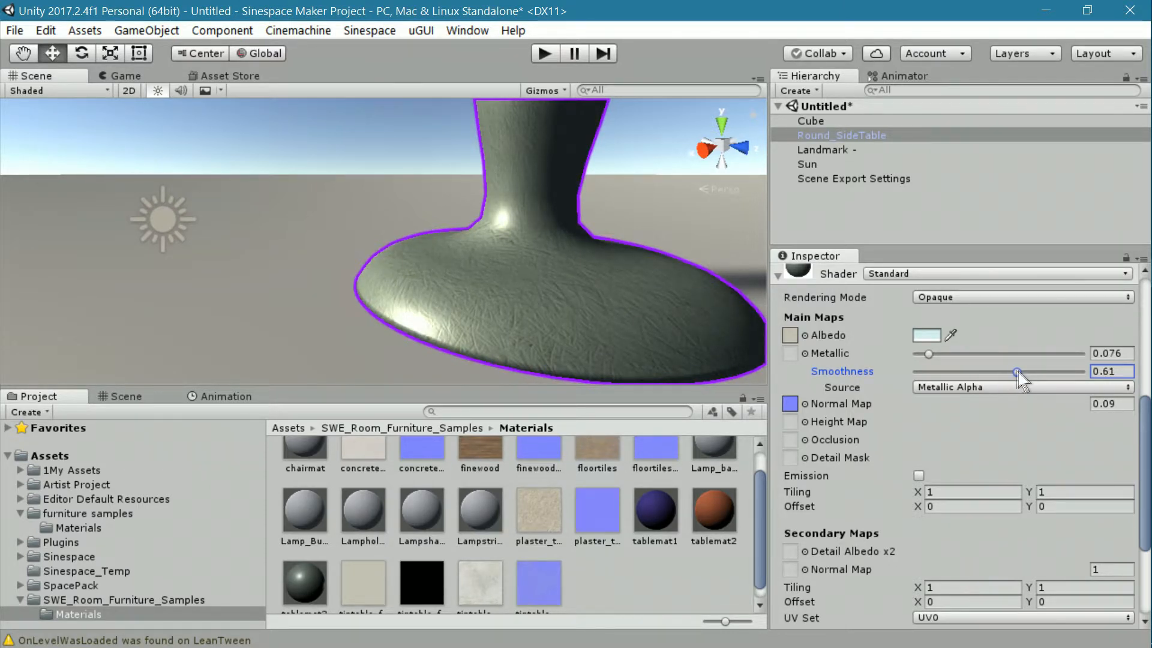
pyautogui.moveTo(512, 342); pyautogui.dragTo(579, 321, button='right')
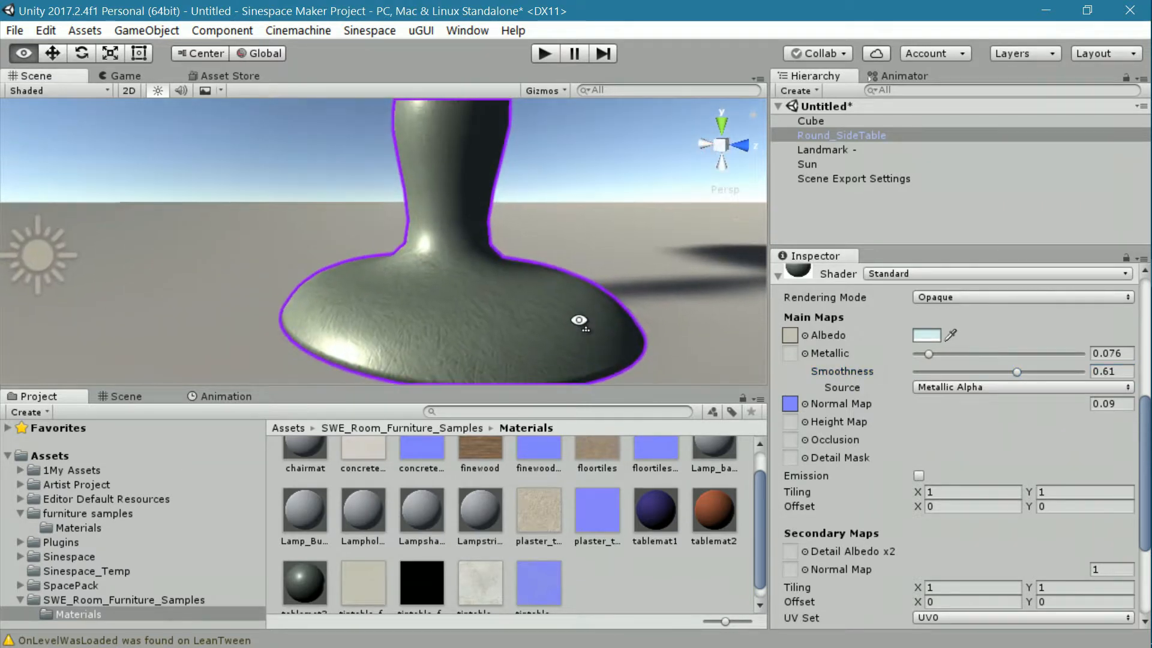
# - Switch tablemat3's smoothness source to Albedo Alpha and set its smoothness to 0.539, checking the shine on the stem and base
pyautogui.click(952, 387)
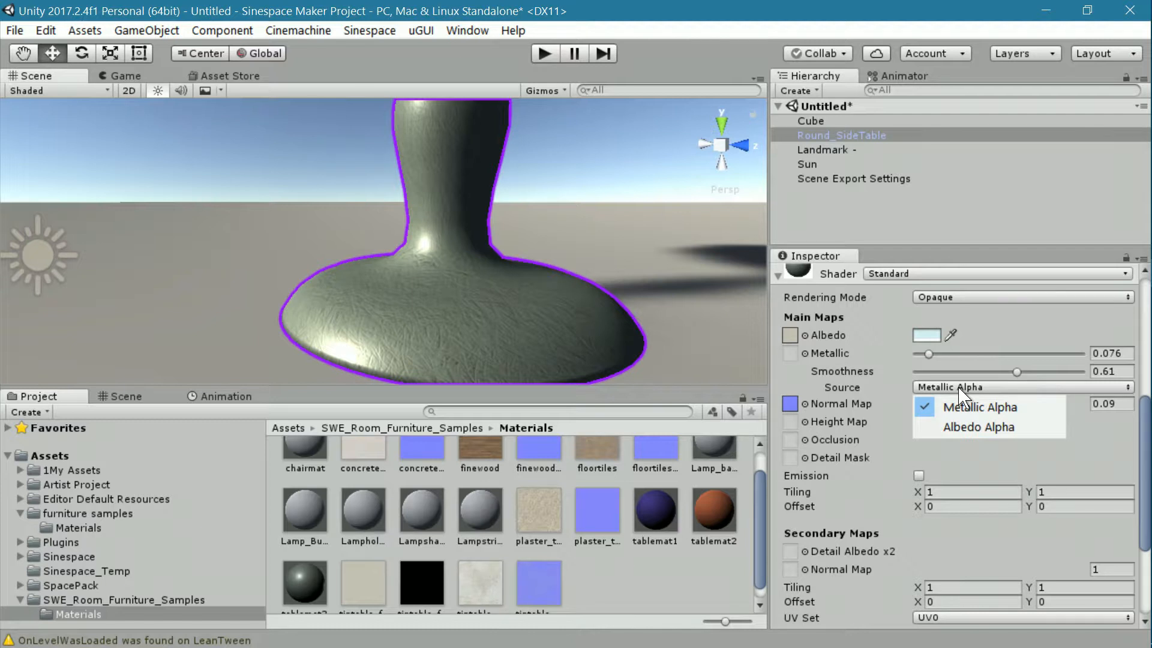
pyautogui.click(964, 425)
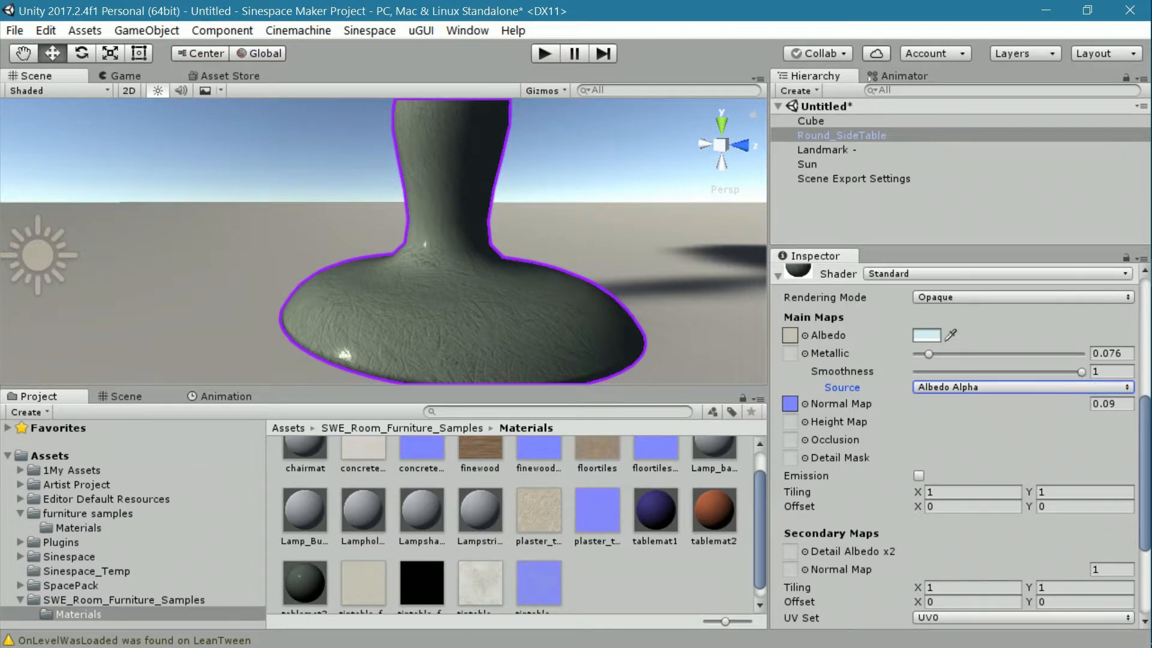
pyautogui.moveTo(1081, 371); pyautogui.dragTo(981, 370)
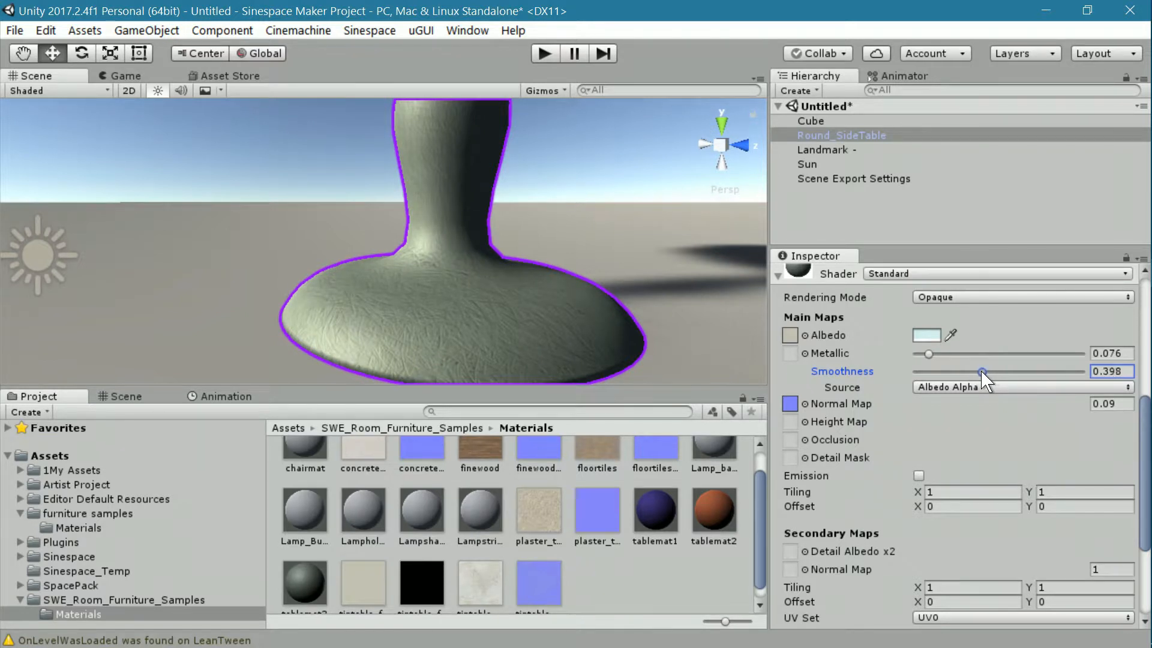
pyautogui.moveTo(983, 372); pyautogui.dragTo(1006, 372)
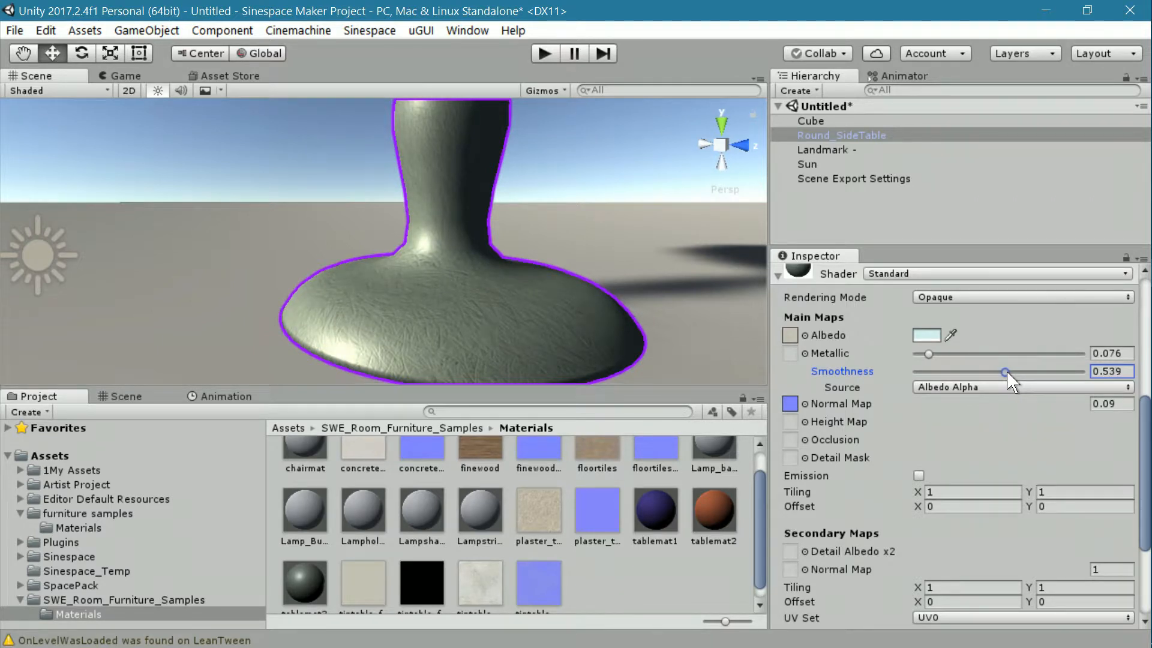
pyautogui.moveTo(613, 309); pyautogui.dragTo(572, 326, button='right')
pyautogui.moveTo(541, 288); pyautogui.dragTo(507, 295, button='middle')
pyautogui.scroll(-3, 574, 261)
pyautogui.moveTo(576, 263); pyautogui.dragTo(624, 309, button='middle')
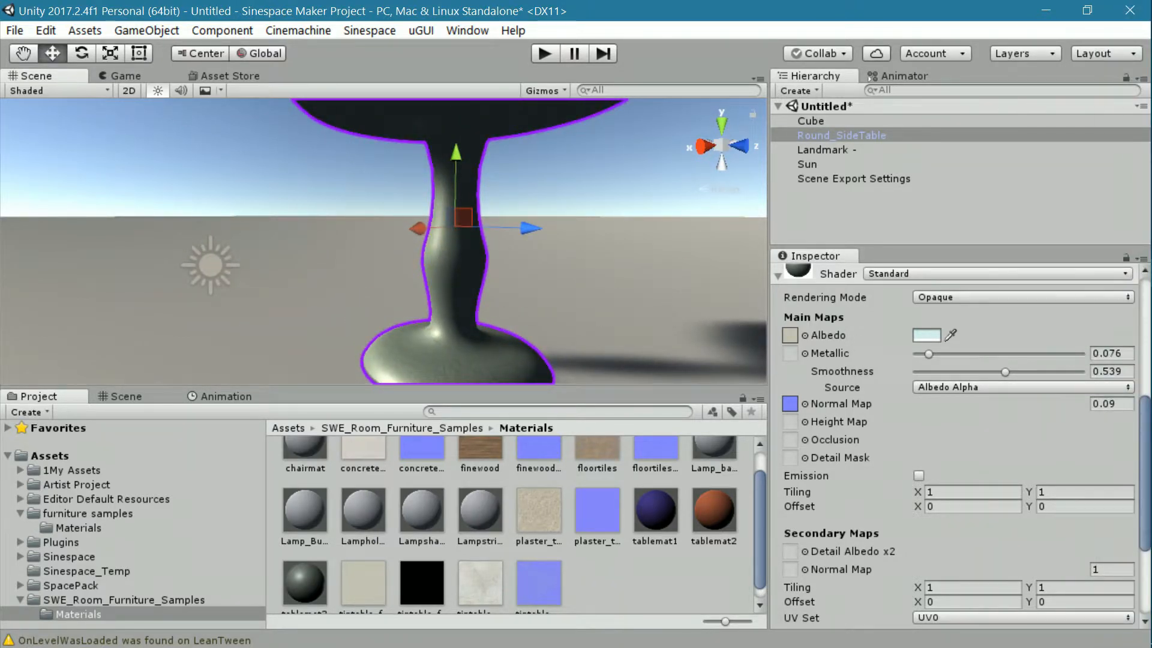
# - Expand tablemat2's settings and raise its metallic to 0.304 and smoothness to 0.851, judging the effect on the tabletop
pyautogui.scroll(2, 923, 398)
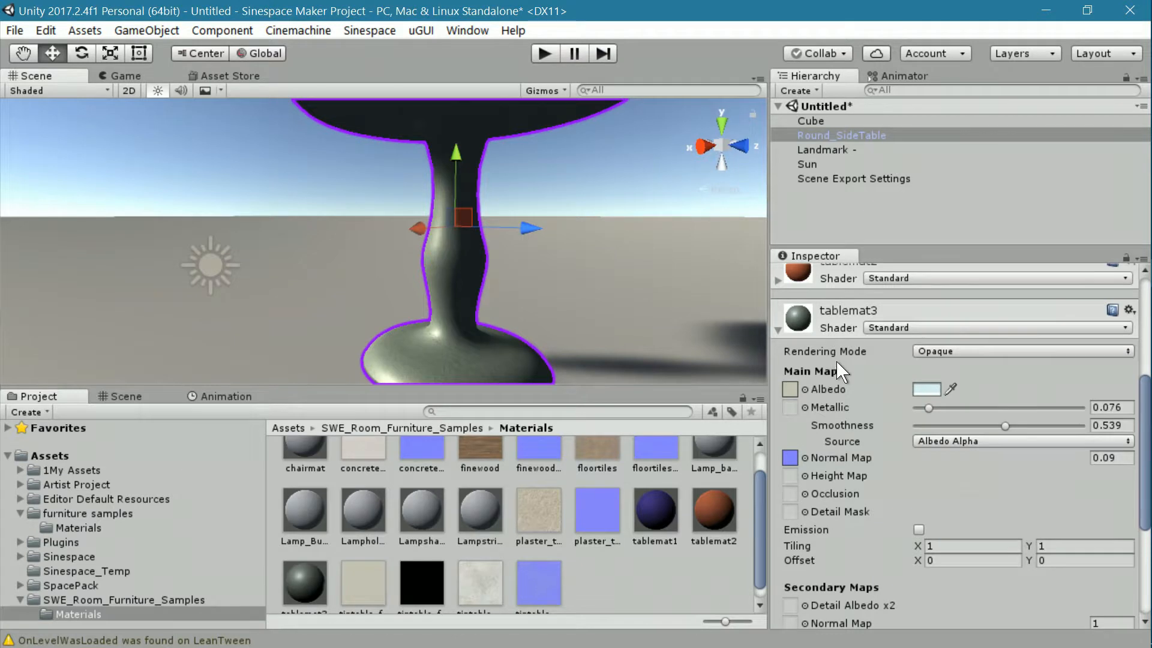
pyautogui.scroll(2, 839, 370)
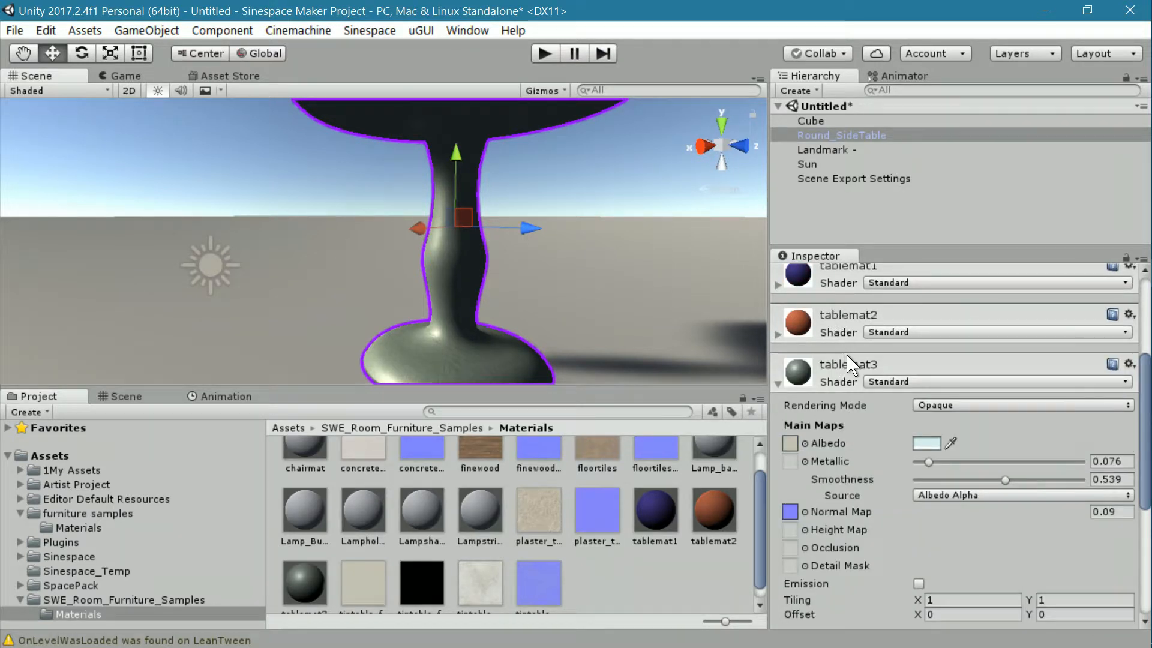
pyautogui.scroll(3, 848, 364)
pyautogui.keyDown('alt'); pyautogui.moveTo(658, 249); pyautogui.dragTo(607, 294); pyautogui.keyUp('alt')
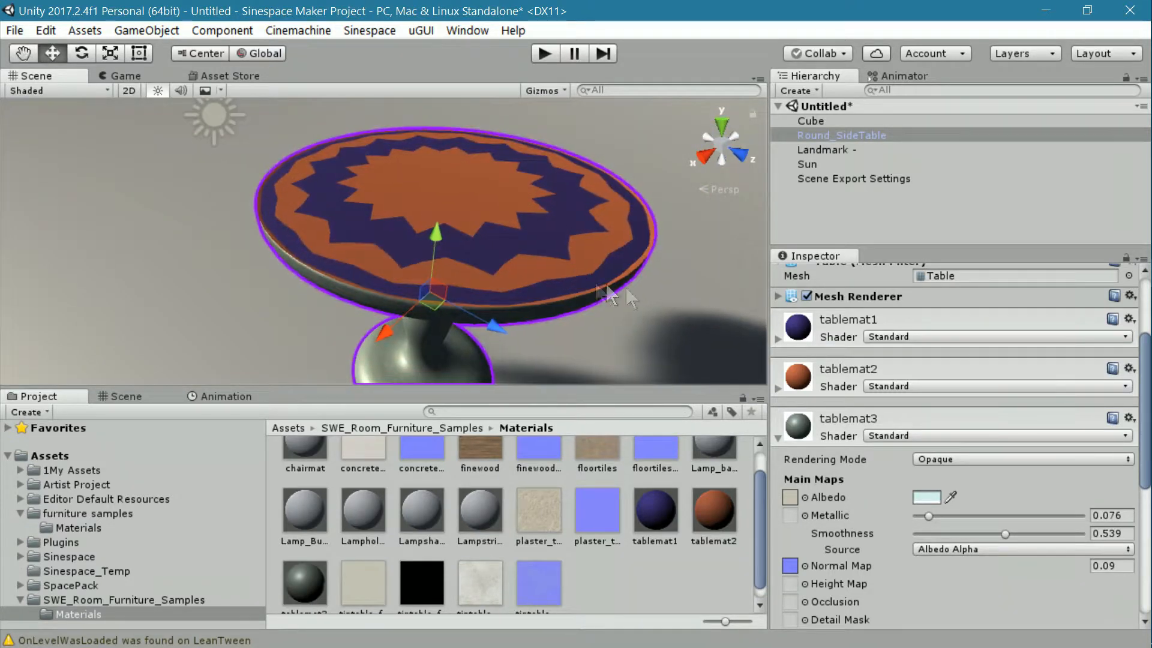
pyautogui.click(778, 385)
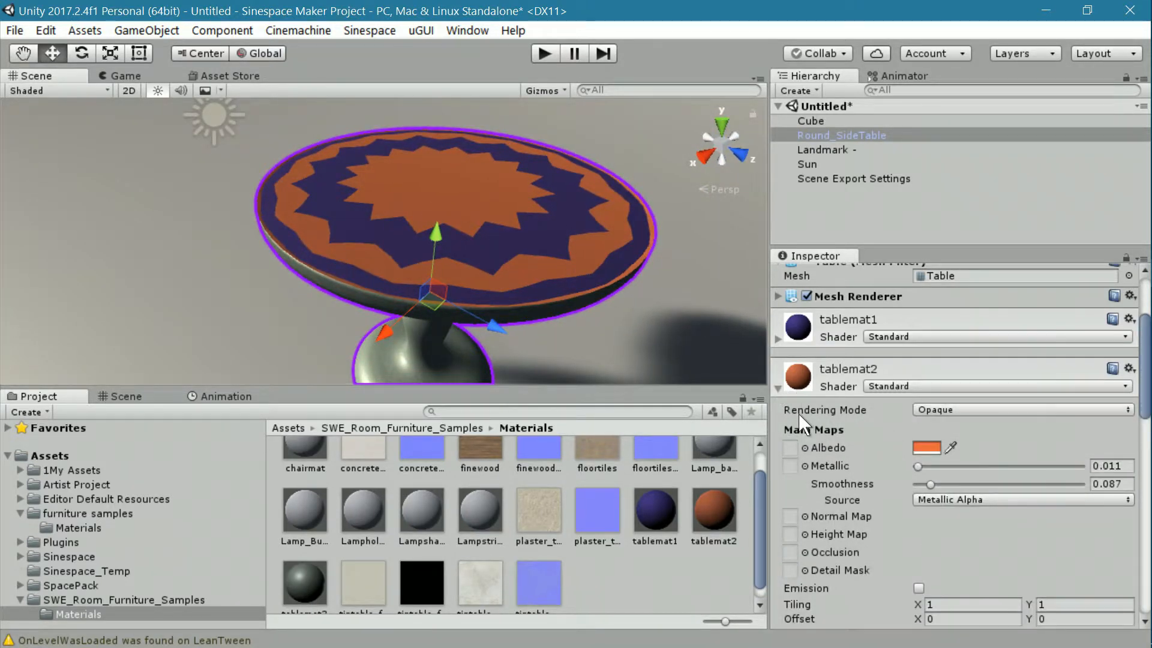
pyautogui.keyDown('alt'); pyautogui.moveTo(529, 199); pyautogui.dragTo(649, 307); pyautogui.keyUp('alt')
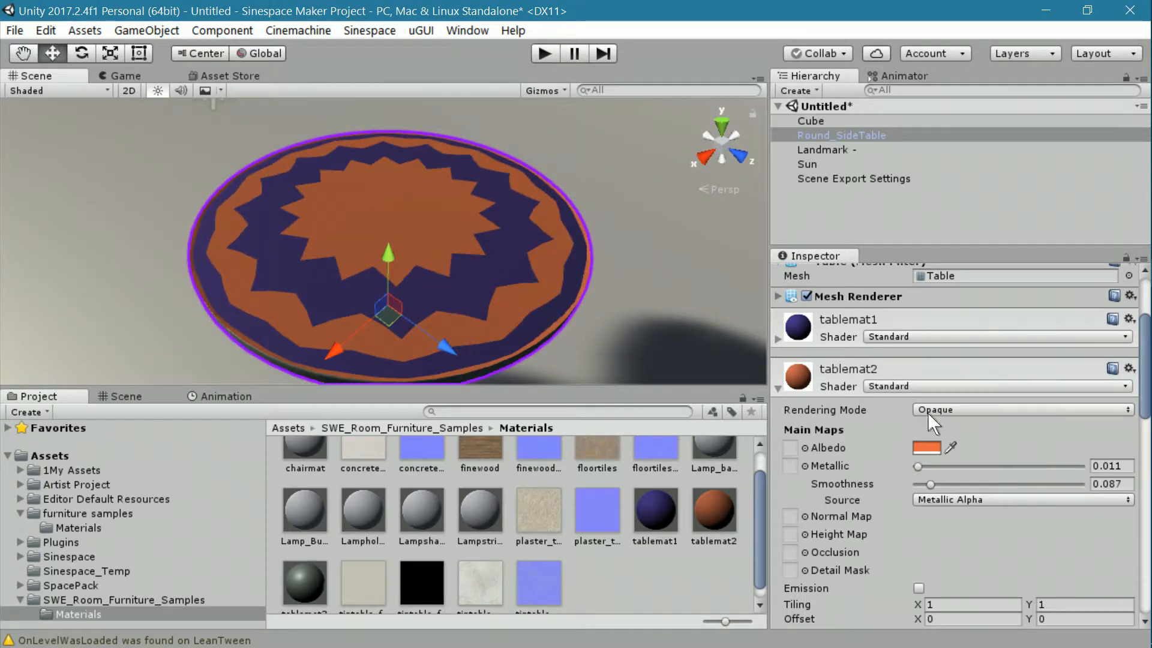
pyautogui.moveTo(918, 466); pyautogui.dragTo(1056, 493)
pyautogui.click(929, 485)
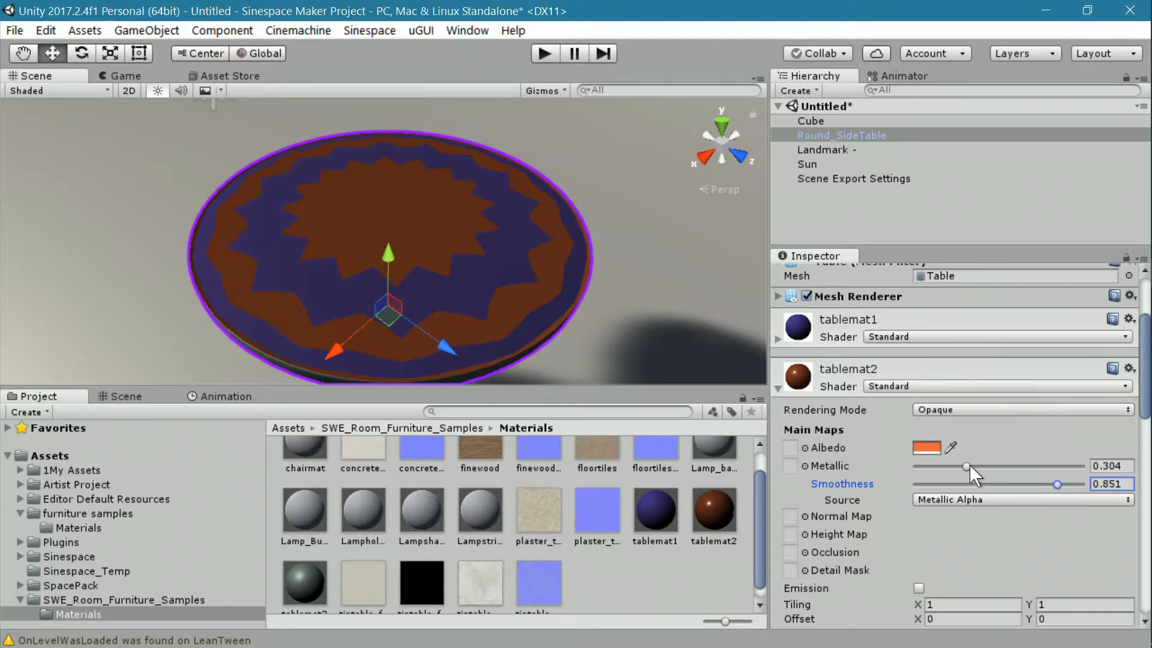
# - Switch tablemat2's smoothness source to Albedo Alpha, set its smoothness to 0.718 and collapse the material's settings
pyautogui.click(969, 503)
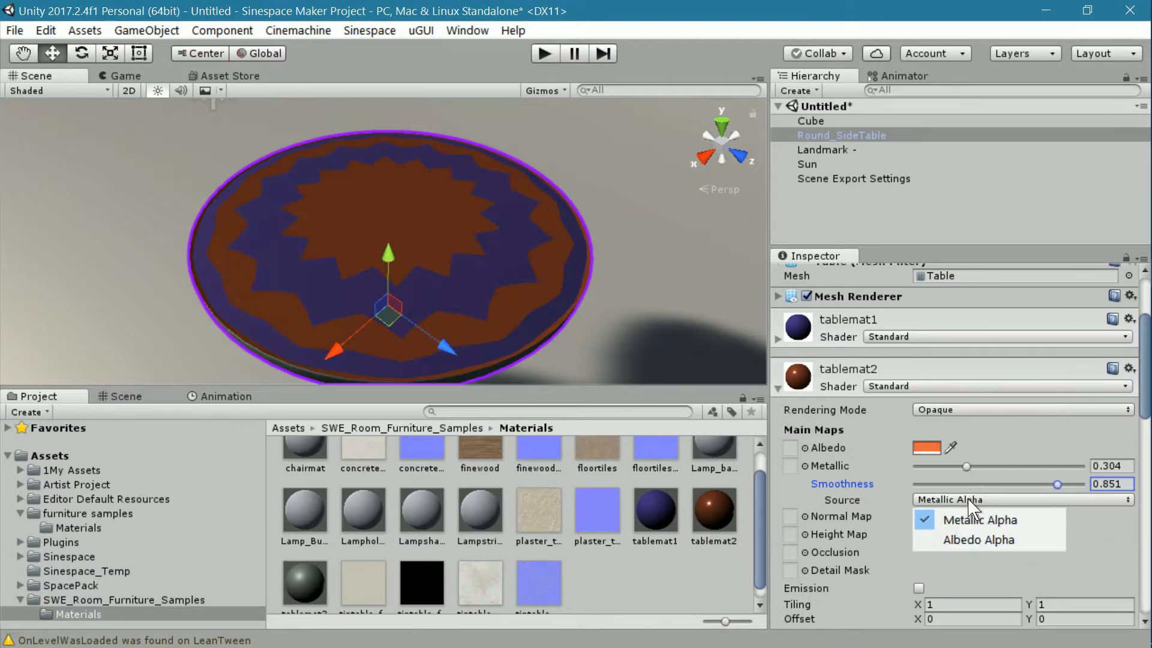
pyautogui.click(977, 539)
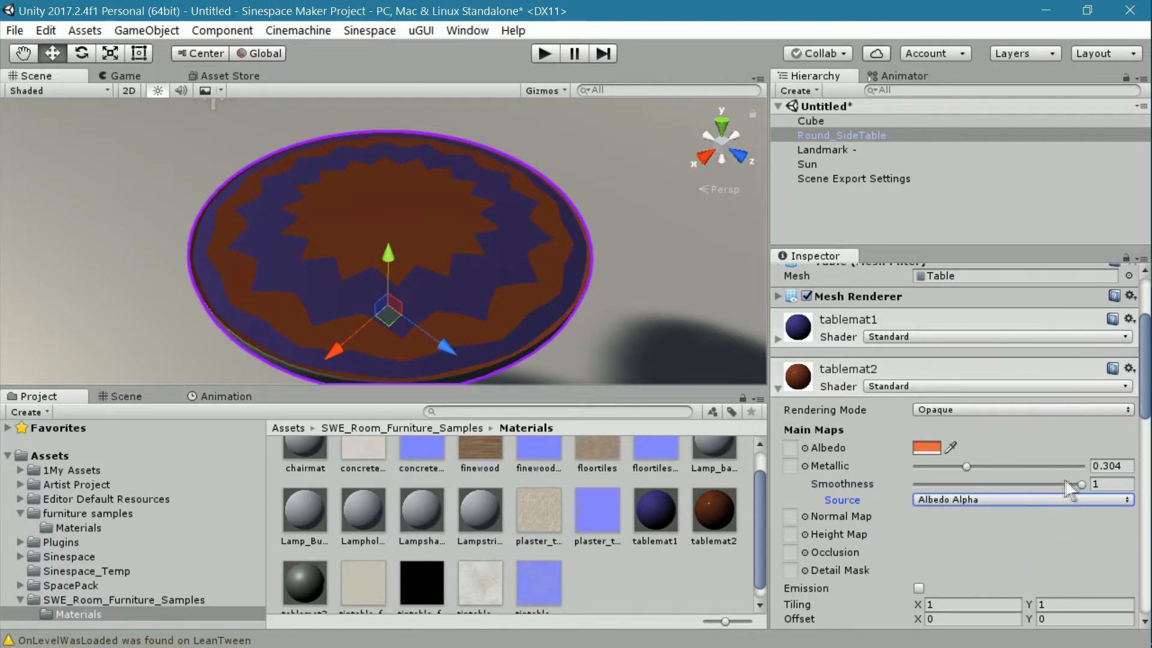
pyautogui.moveTo(1081, 484); pyautogui.dragTo(1036, 488)
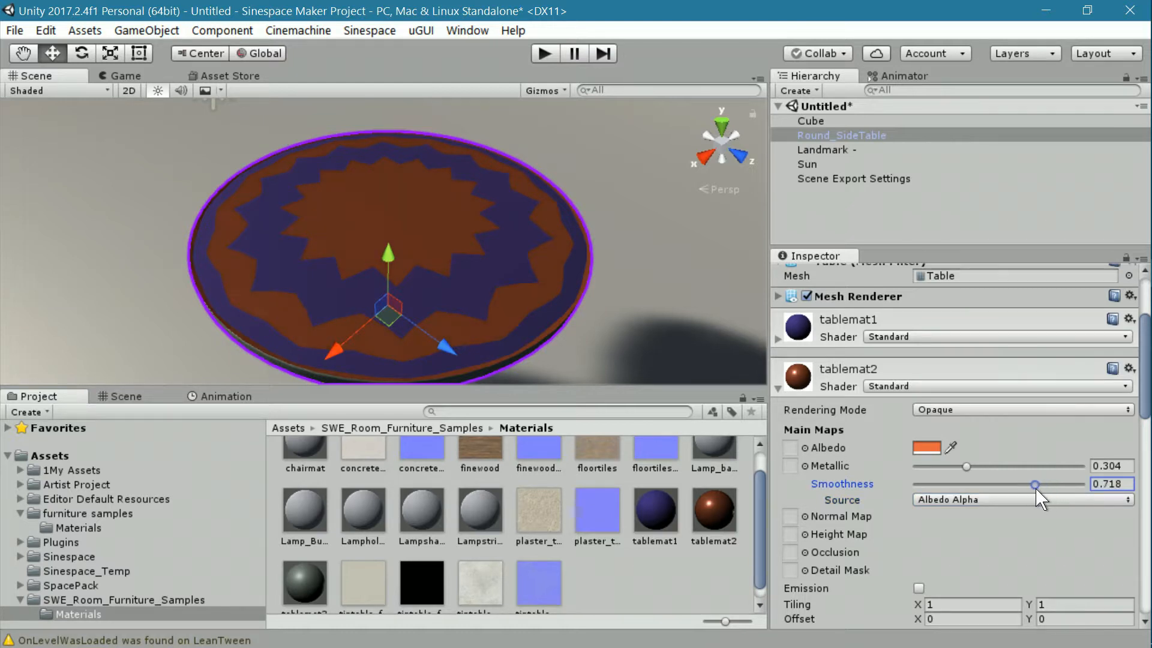
pyautogui.click(777, 387)
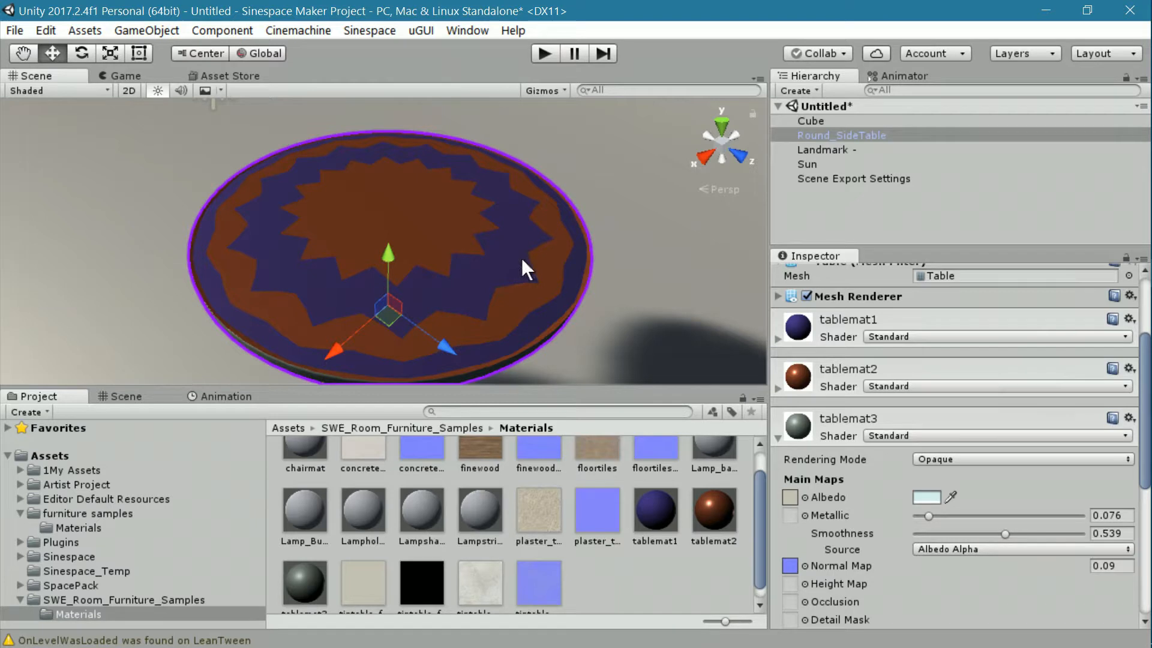
# - Examine the whole Round_SideTable with its new materials from several angles and collapse tablemat3's settings
pyautogui.scroll(-5, 523, 258)
pyautogui.keyDown('alt'); pyautogui.moveTo(516, 252); pyautogui.dragTo(500, 182); pyautogui.keyUp('alt')
pyautogui.moveTo(456, 301); pyautogui.dragTo(476, 276, button='middle')
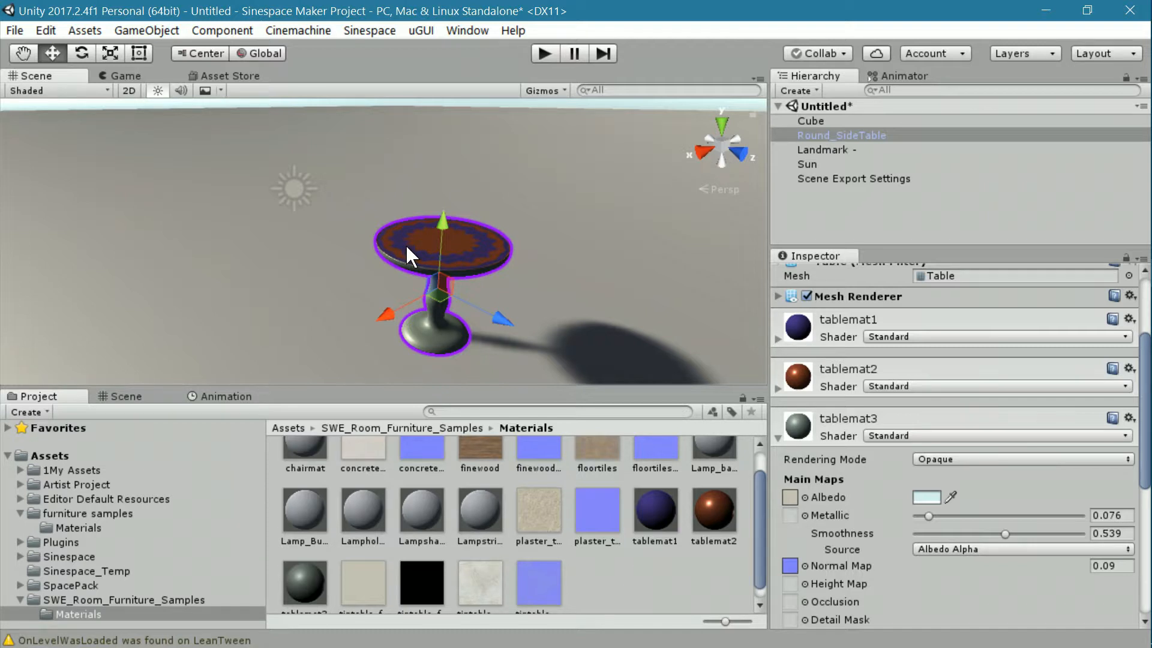
pyautogui.moveTo(483, 319); pyautogui.dragTo(474, 311, button='right')
pyautogui.moveTo(495, 328); pyautogui.dragTo(466, 325, button='middle')
pyautogui.moveTo(365, 343); pyautogui.dragTo(472, 327, button='right')
pyautogui.moveTo(474, 337); pyautogui.dragTo(554, 309, button='middle')
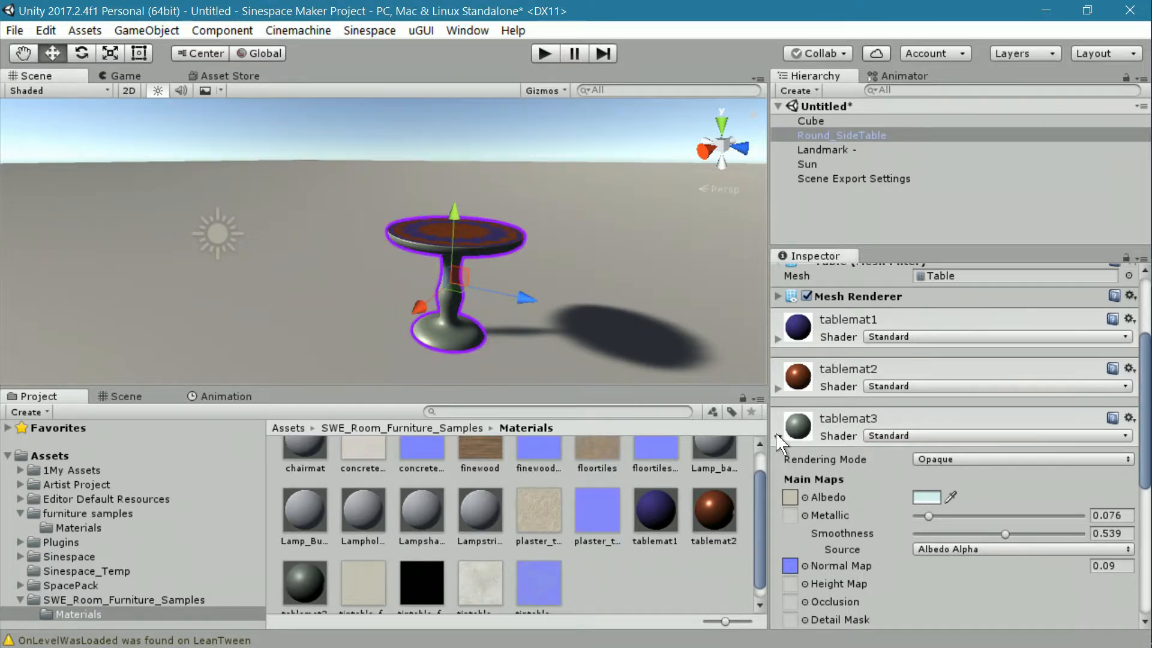
pyautogui.scroll(3, 792, 450)
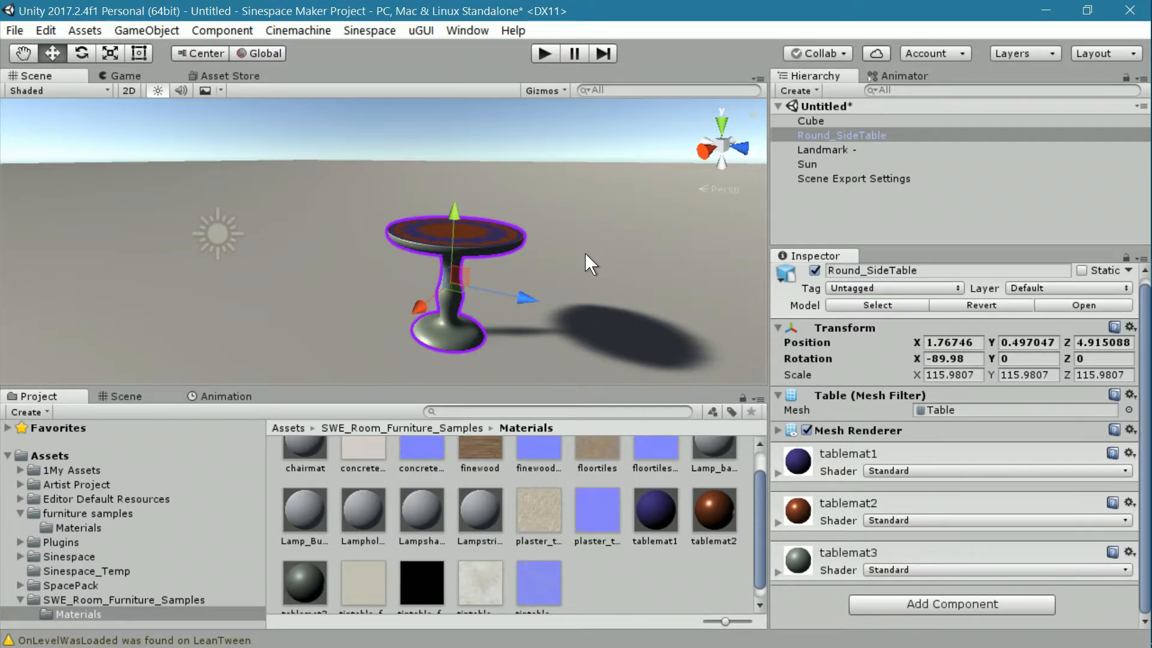
pyautogui.moveTo(585, 254); pyautogui.dragTo(587, 324, button='middle')
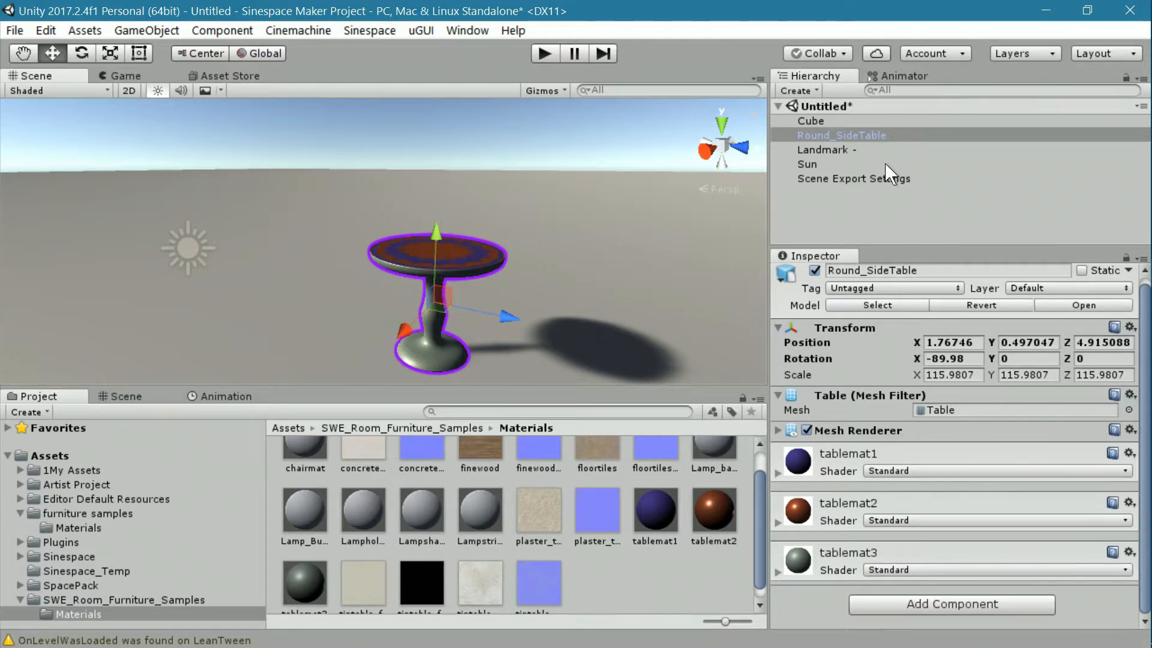
# - Review the upload issues and the type and category fields of the Scene Export Settings object
pyautogui.click(877, 177)
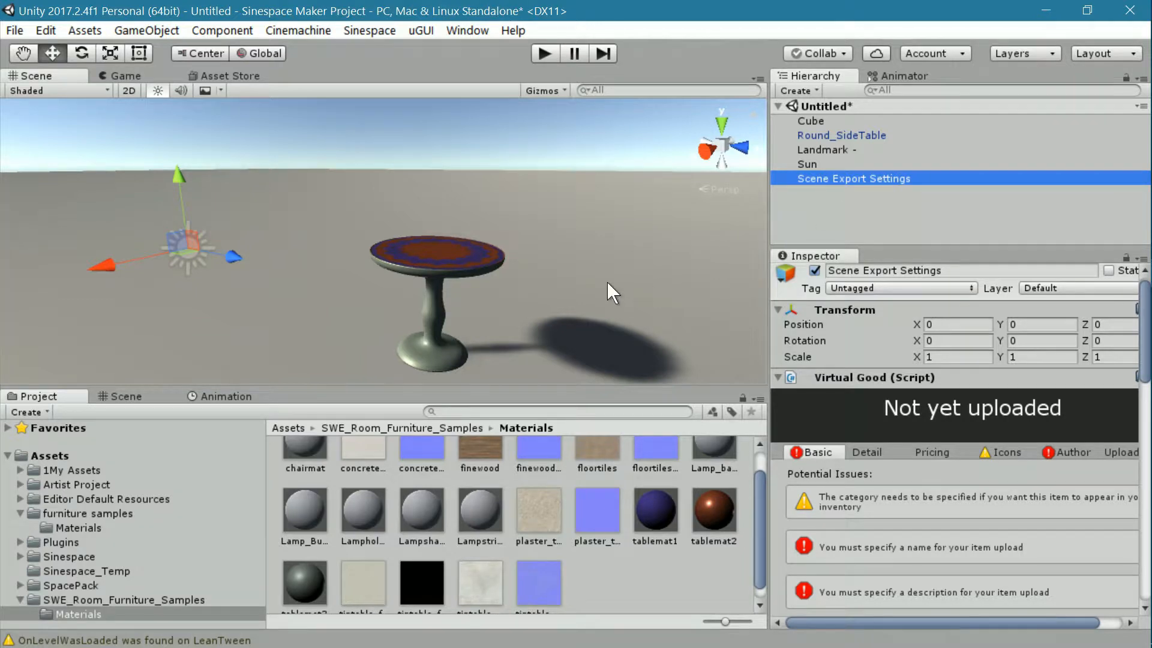
pyautogui.scroll(-3, 607, 282)
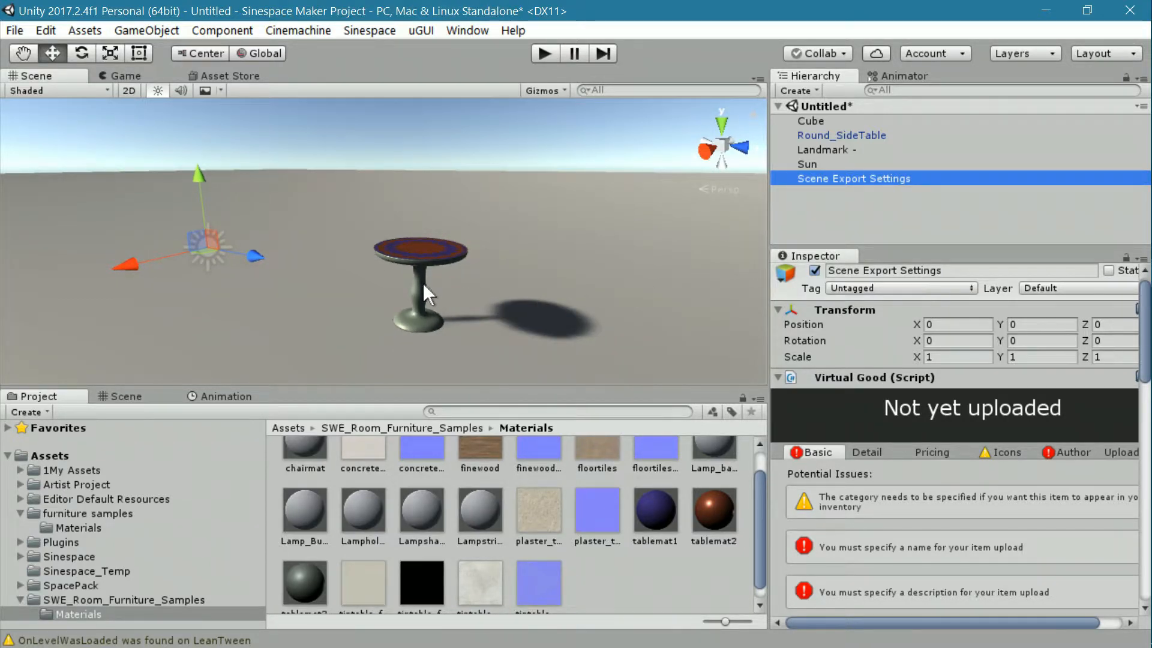
pyautogui.click(543, 271)
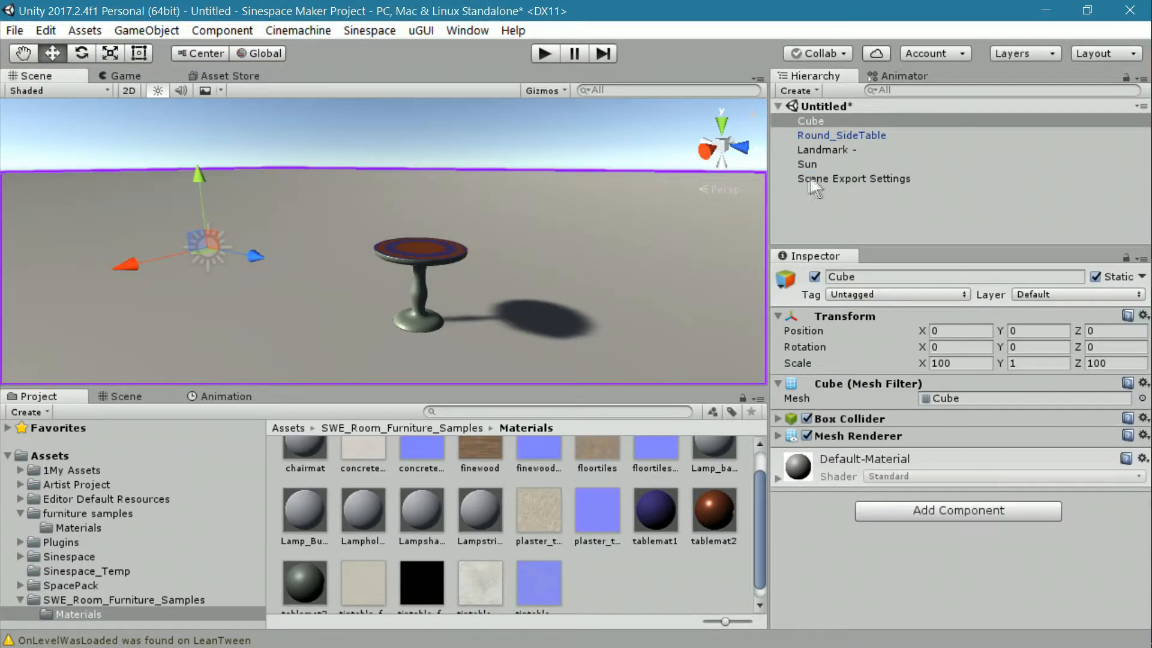
pyautogui.click(807, 178)
pyautogui.scroll(-5, 877, 490)
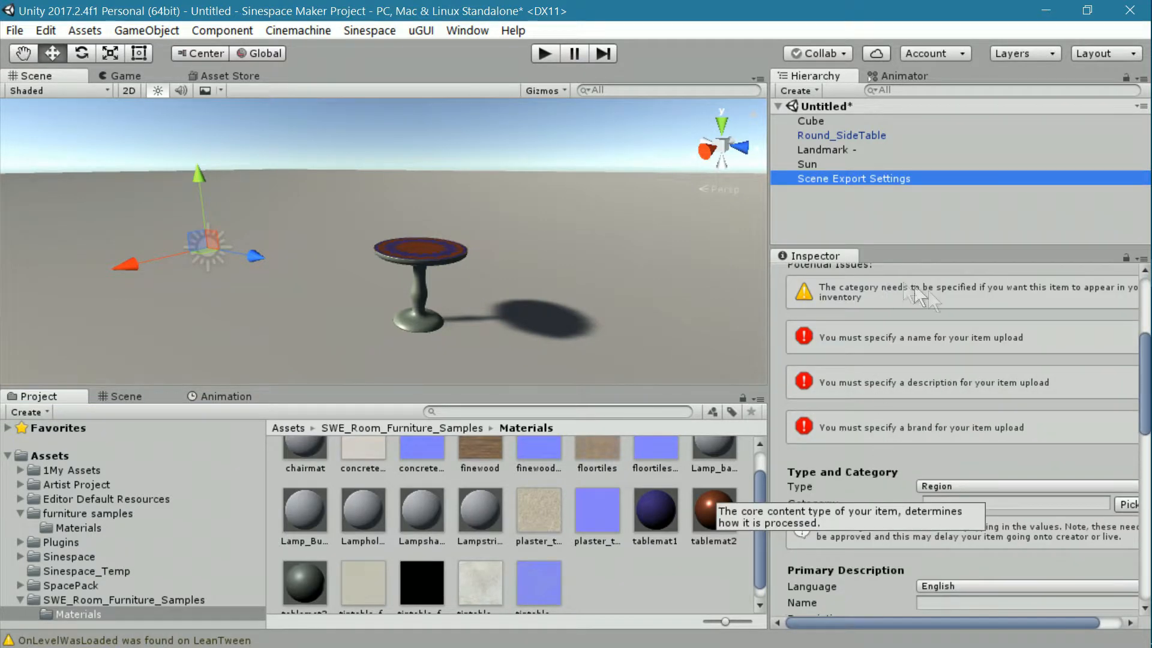
pyautogui.scroll(4, 916, 394)
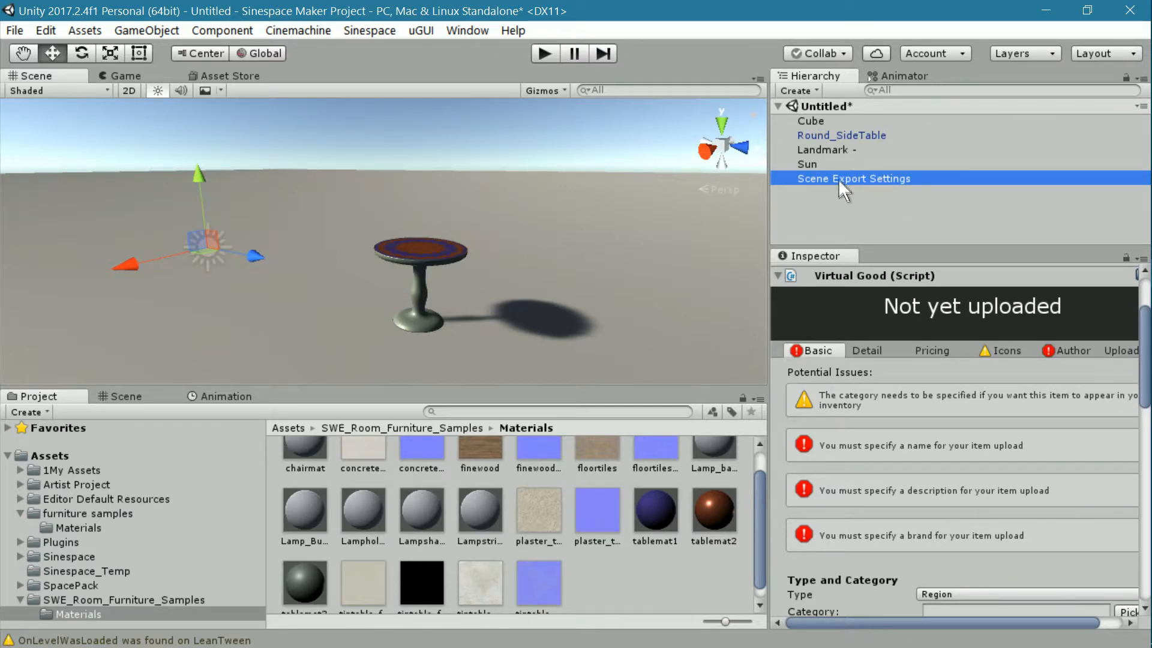
# - Select Round_SideTable again, open the SWE_Room_Furniture_Samples folder and enlarge the asset browser area
pyautogui.click(807, 137)
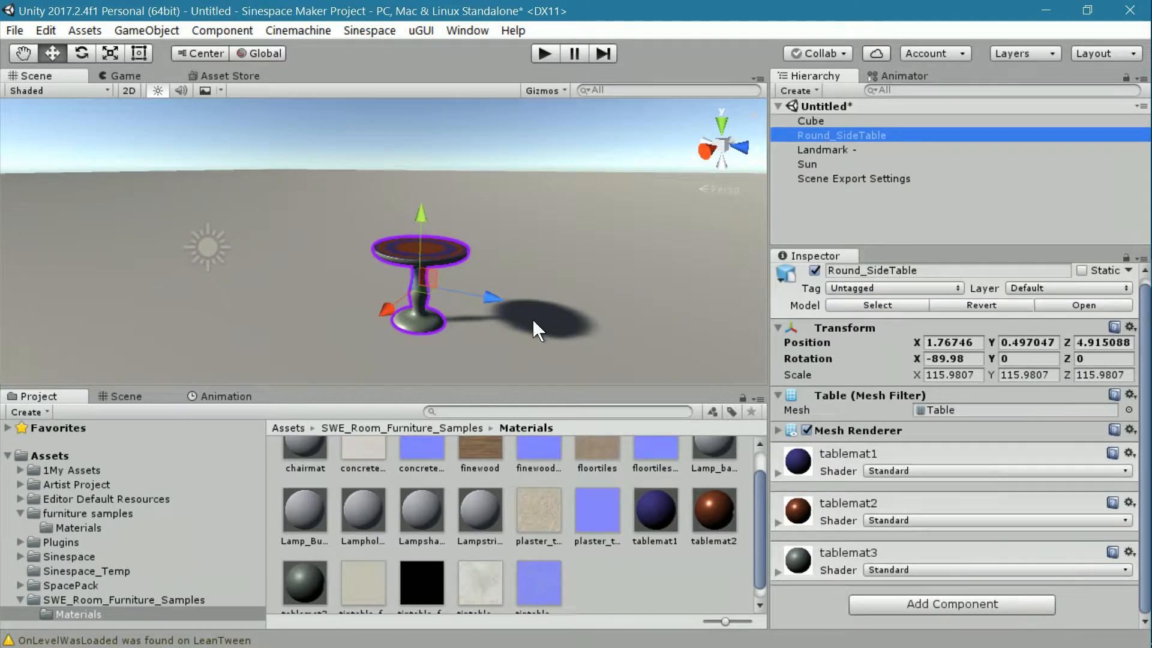
pyautogui.click(151, 600)
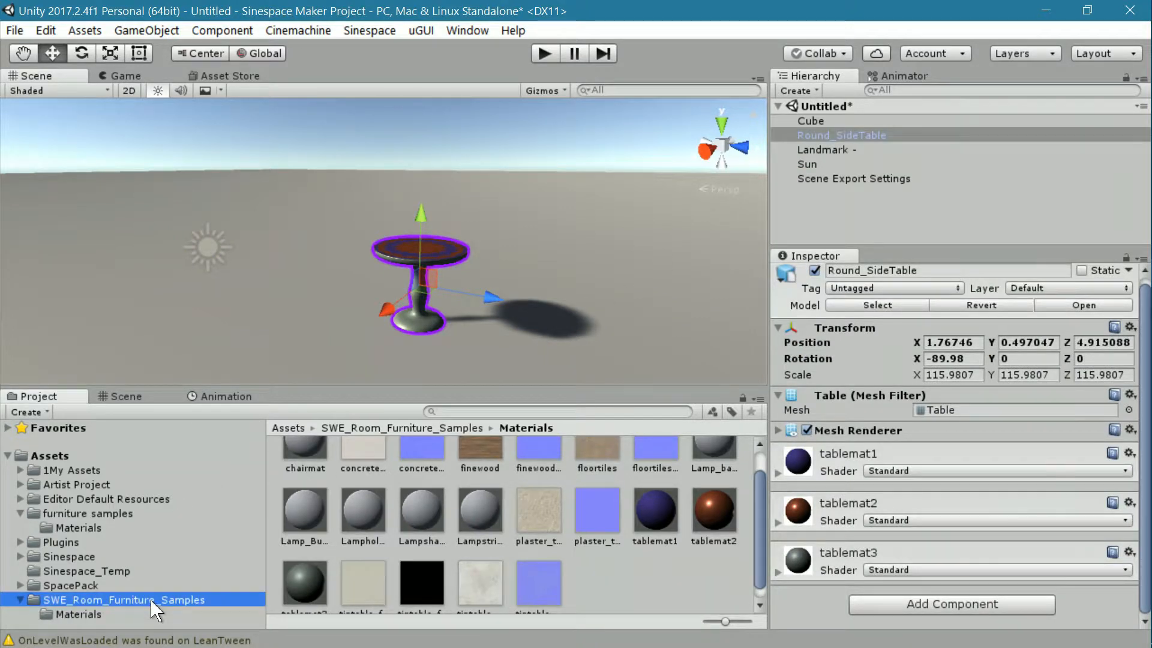
pyautogui.moveTo(438, 383); pyautogui.dragTo(426, 356)
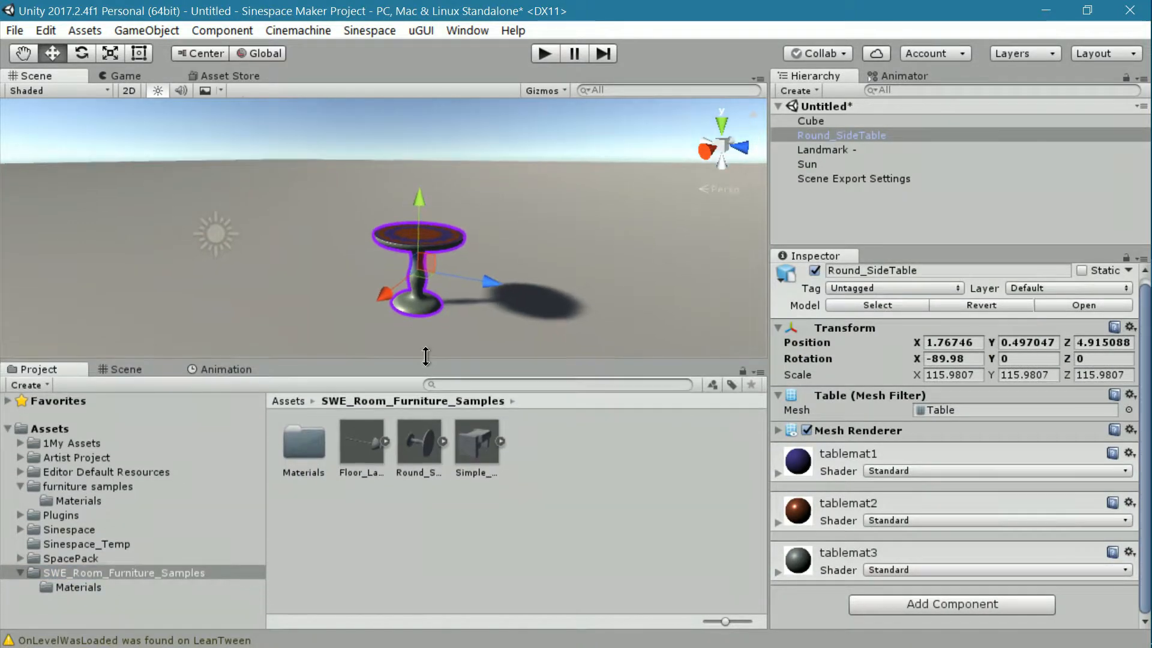
pyautogui.moveTo(651, 305); pyautogui.dragTo(613, 294, button='right')
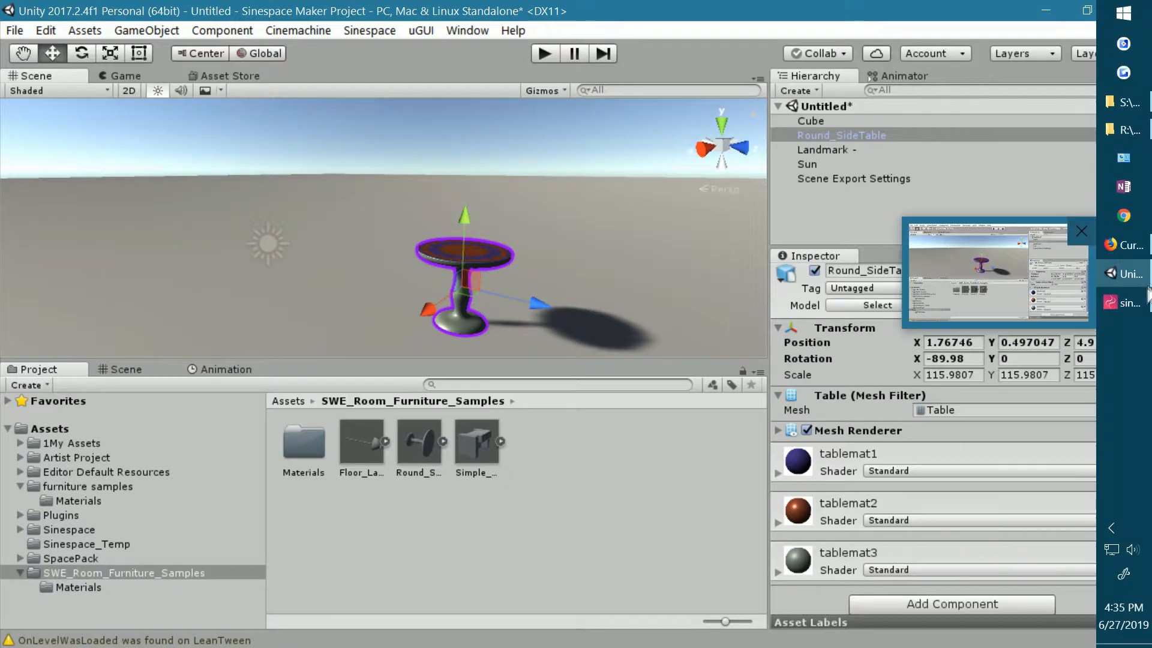
# - Switch to the sinespace client and look around the empty Workspace region from behind the avatar
pyautogui.click(1133, 306)
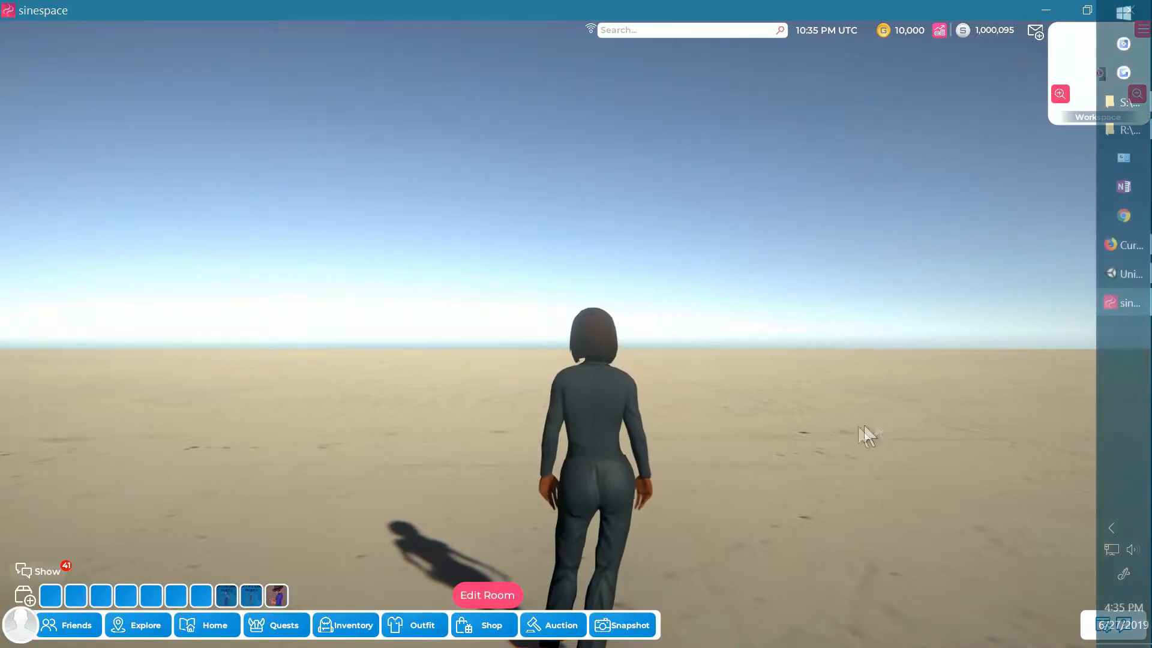
pyautogui.scroll(-3, 831, 451)
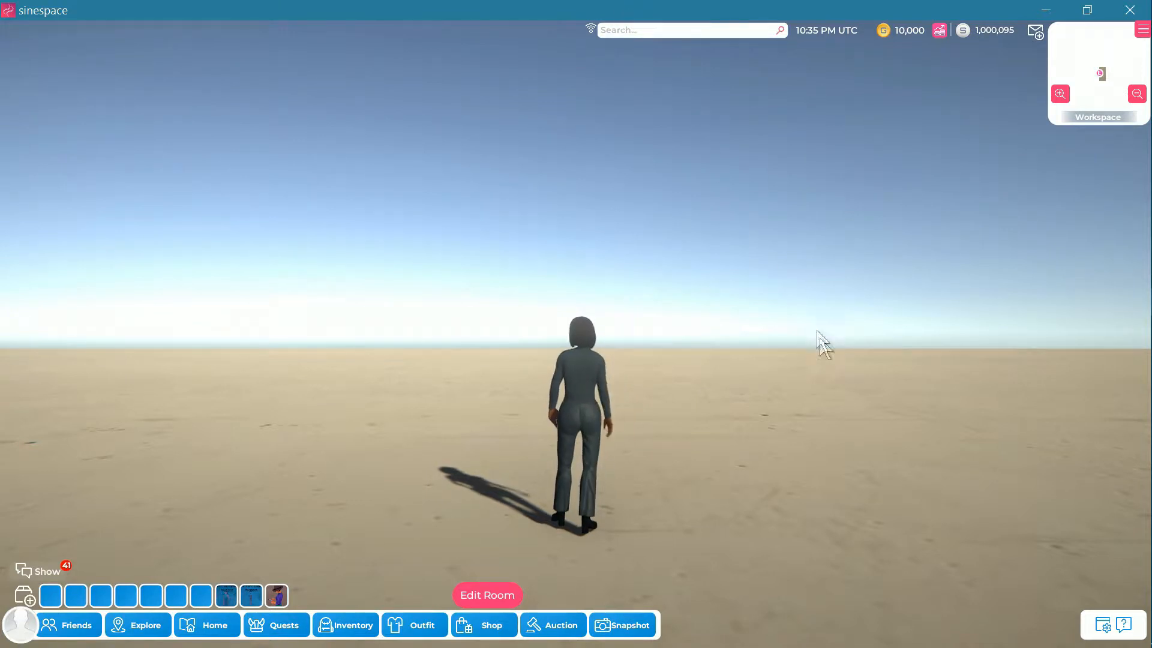
pyautogui.moveTo(816, 365); pyautogui.dragTo(766, 410, button='right')
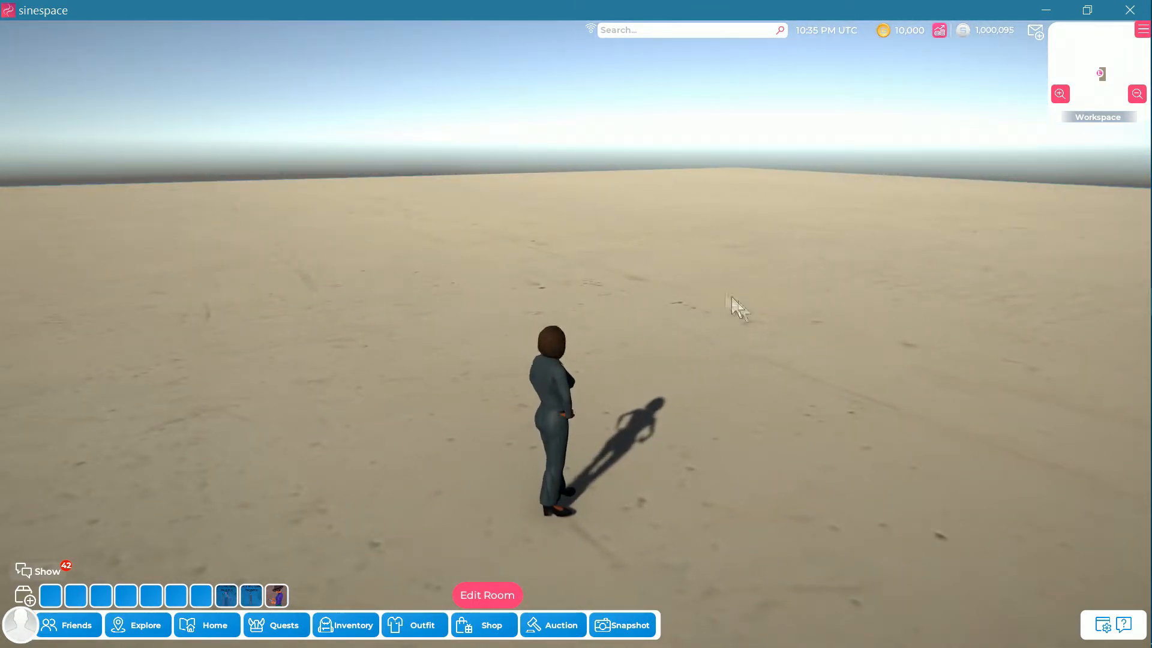
pyautogui.moveTo(1151, 313)
pyautogui.click(1121, 275)
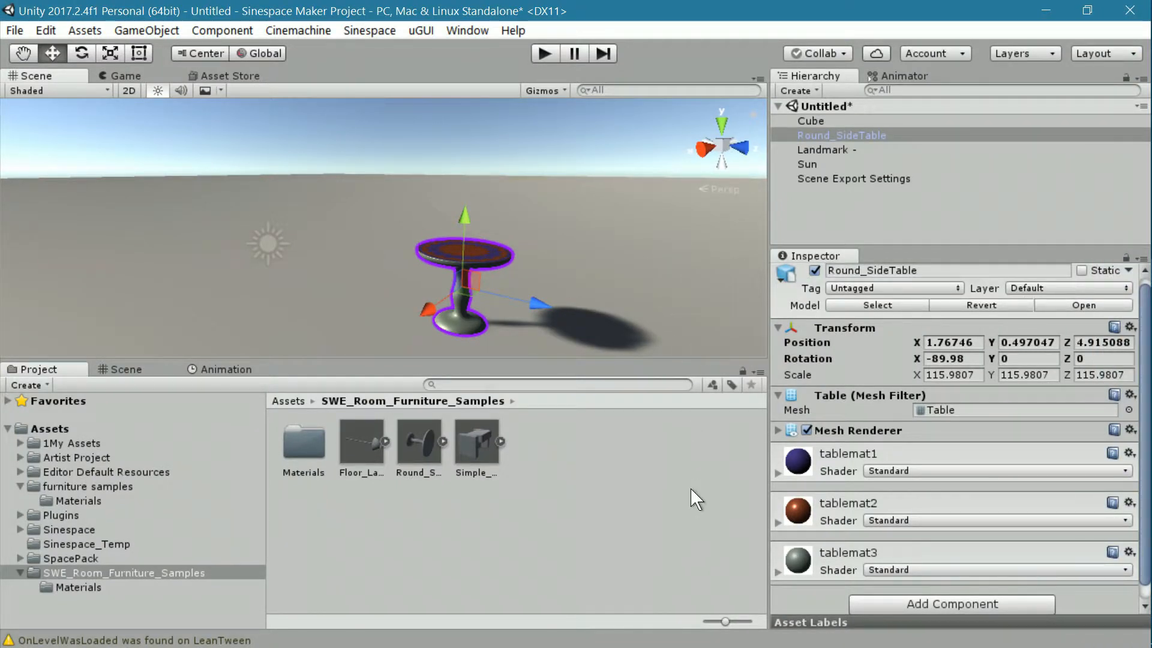
pyautogui.moveTo(1149, 339)
pyautogui.moveTo(1139, 282)
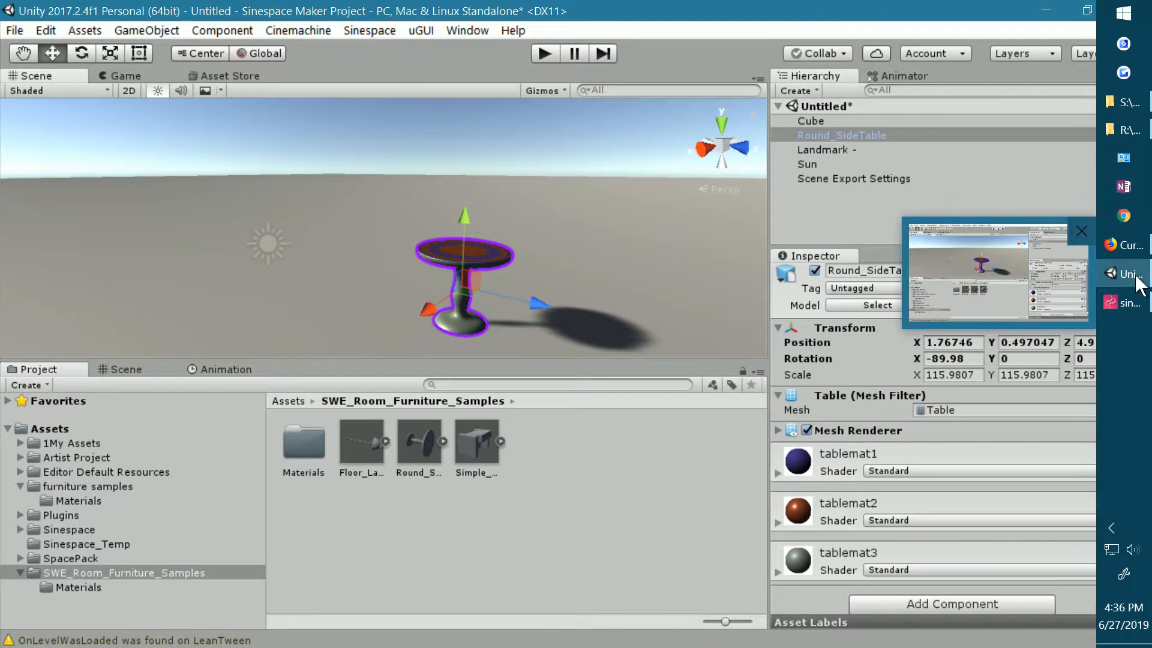
pyautogui.moveTo(1128, 312)
pyautogui.click(1125, 307)
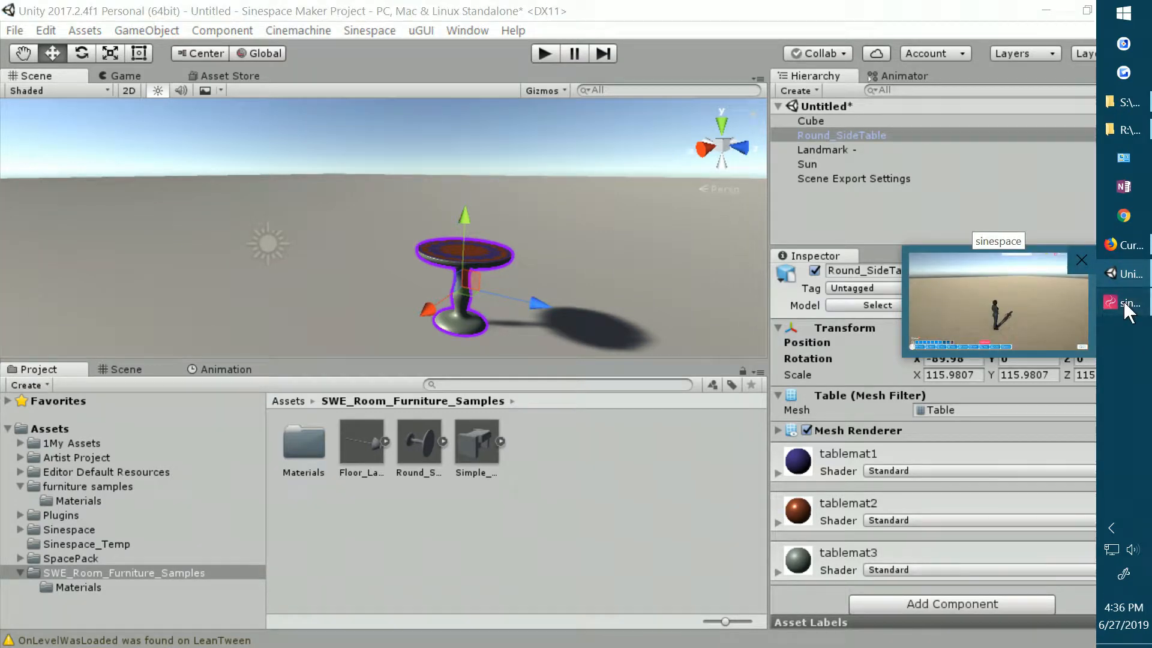
# - Find My Table among the table furniture in the inventory and spawn it in the Workspace region
pyautogui.moveTo(747, 465)
pyautogui.mouseDown(button='right')
pyautogui.moveTo(796, 470)
pyautogui.moveTo(743, 468)
pyautogui.mouseUp(button='right')
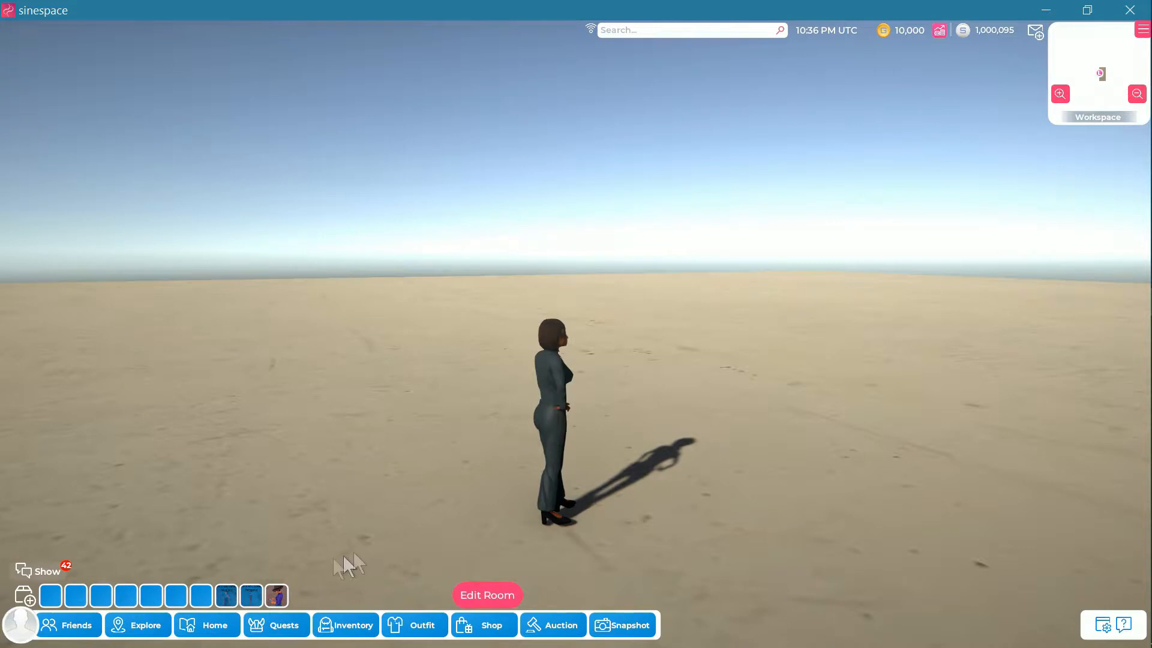
pyautogui.click(354, 625)
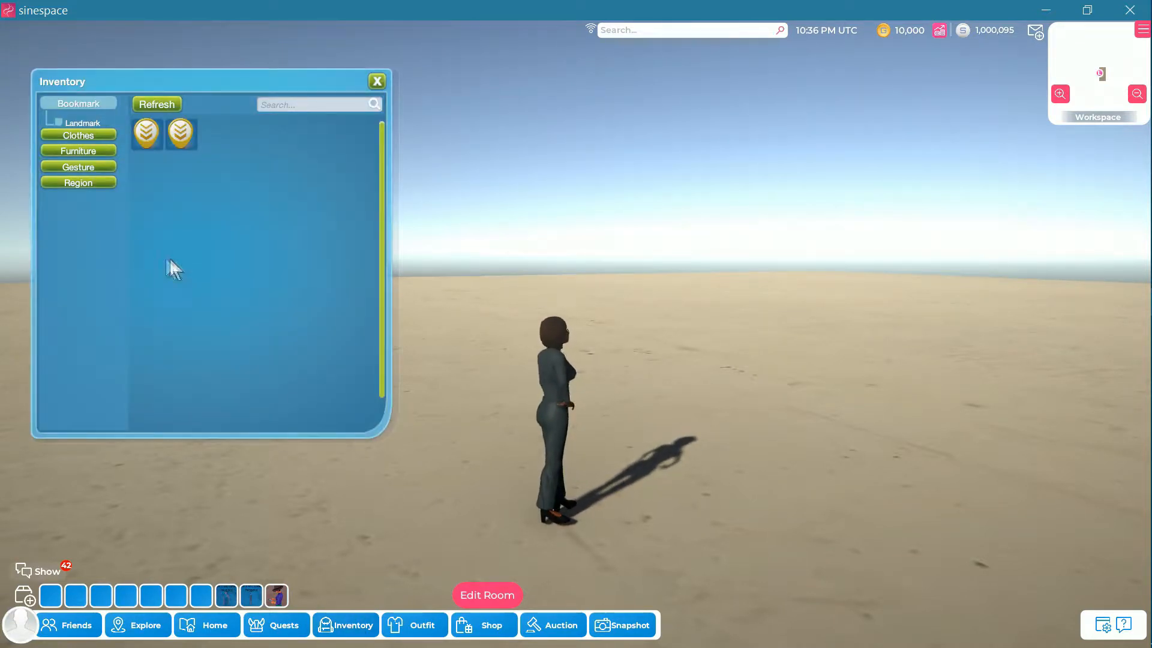
pyautogui.click(80, 150)
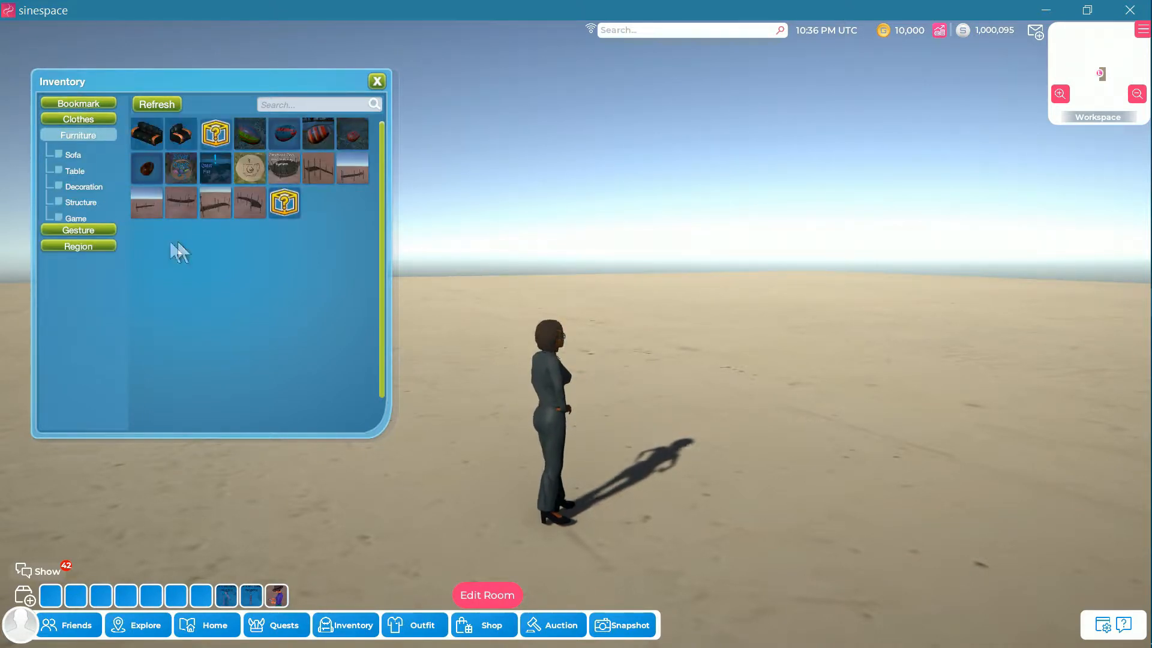
pyautogui.click(75, 172)
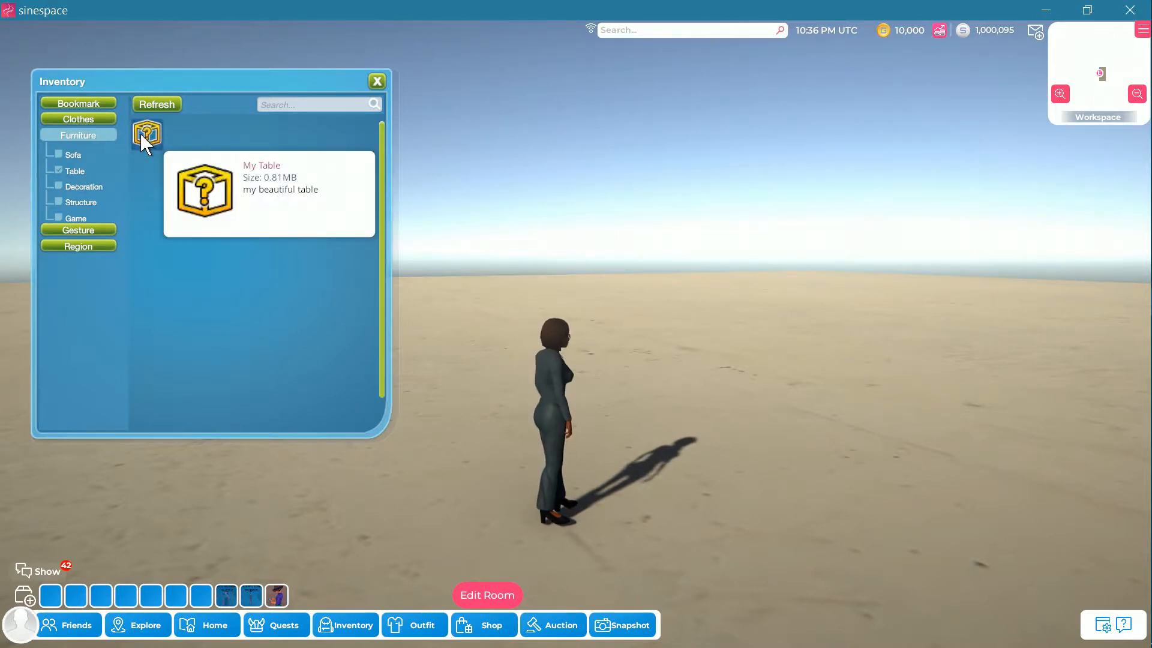
pyautogui.moveTo(488, 447); pyautogui.dragTo(594, 450, button='right')
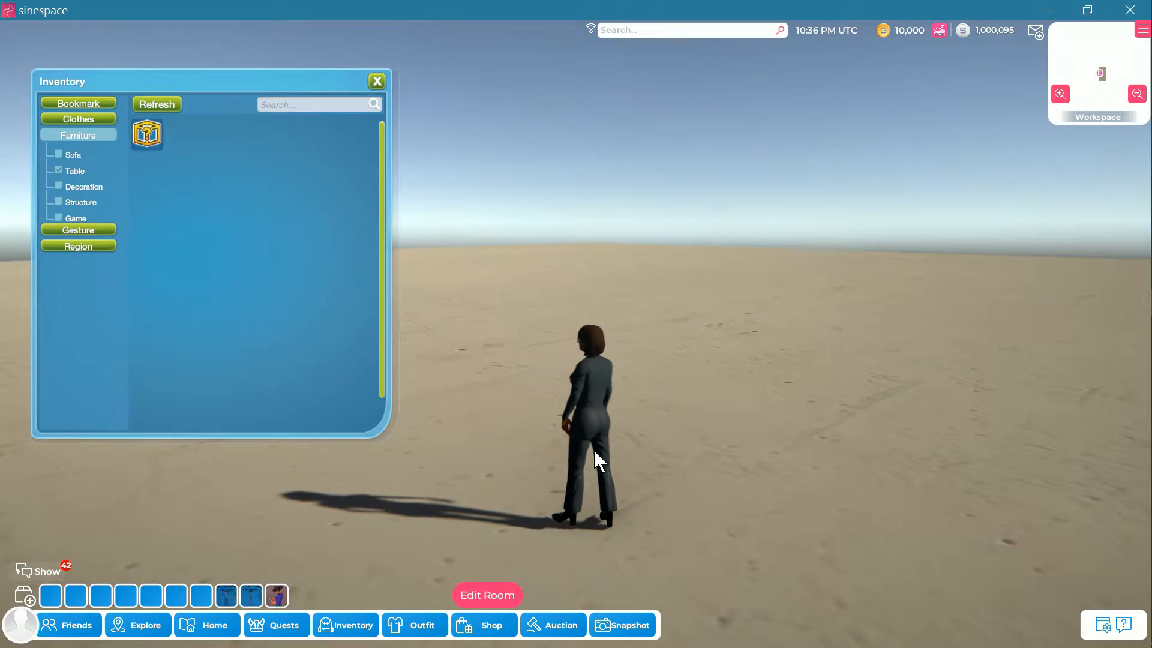
pyautogui.click(147, 132)
pyautogui.click(168, 146)
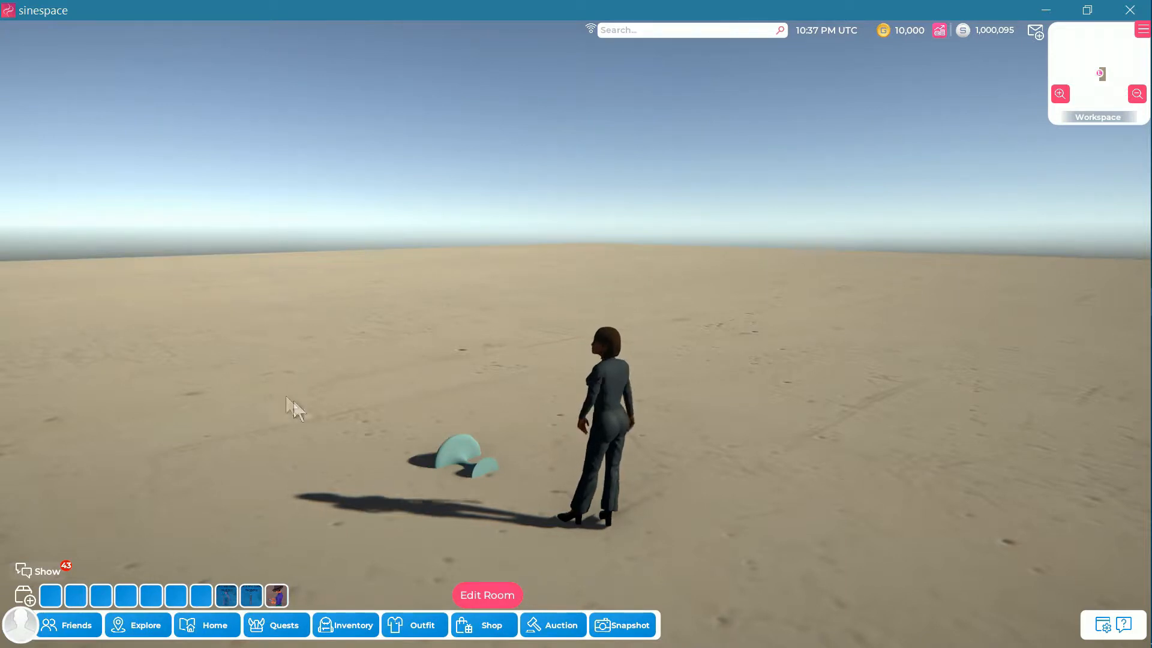
# - Turn the avatar away from the spawned table and spawn a second My Table from the furniture inventory
pyautogui.moveTo(421, 518)
pyautogui.mouseDown(button='right')
pyautogui.moveTo(461, 518)
pyautogui.moveTo(432, 517)
pyautogui.mouseUp(button='right')
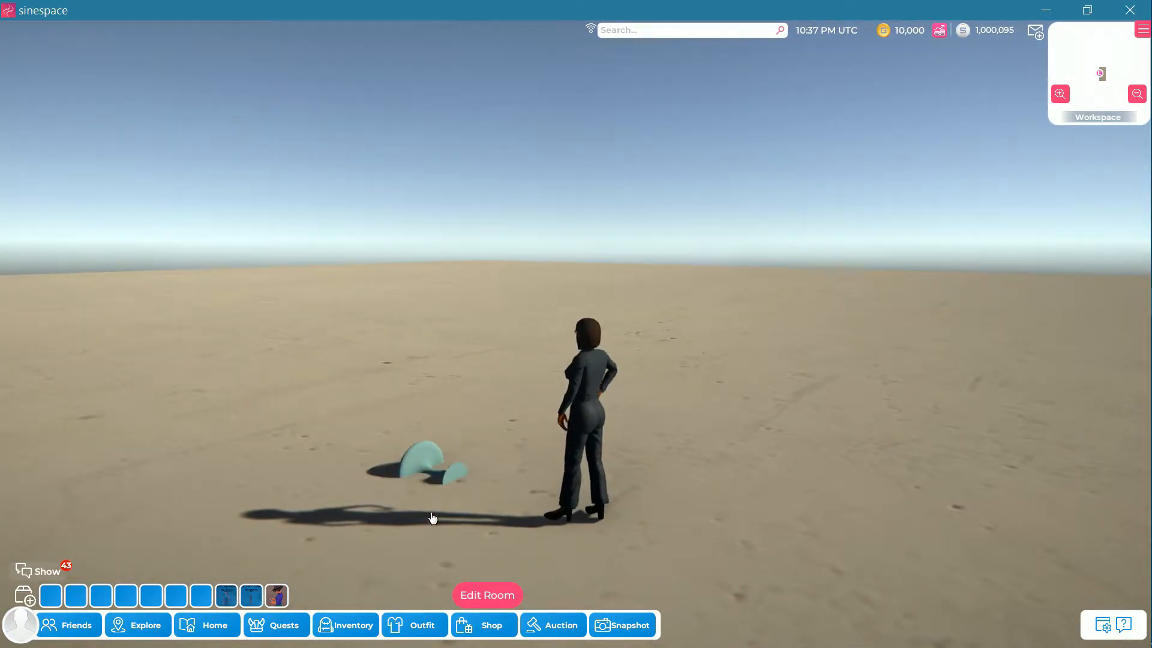
pyautogui.press('Right')
pyautogui.press('Right')
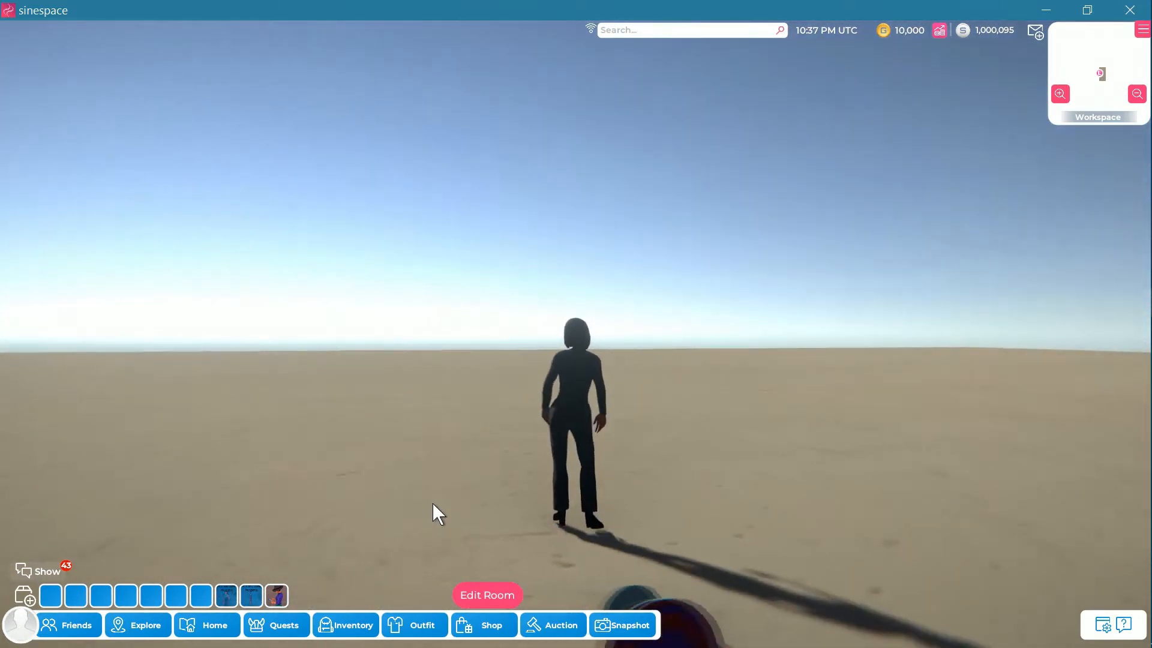
pyautogui.click(347, 627)
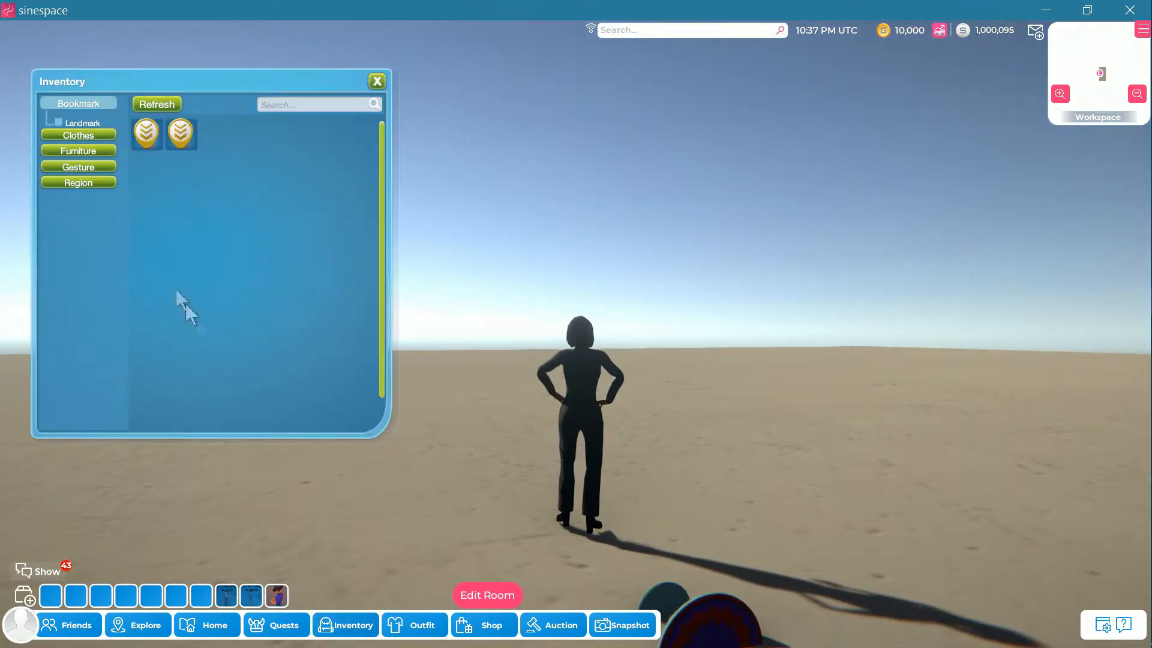
pyautogui.click(95, 149)
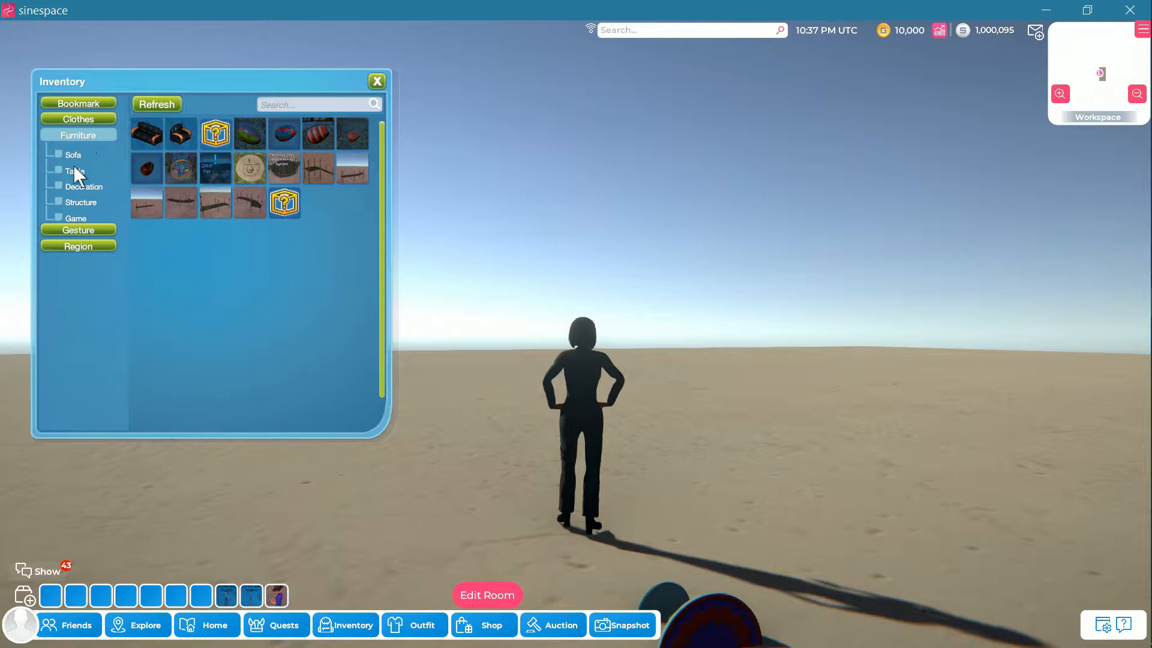
pyautogui.click(73, 169)
pyautogui.click(140, 138)
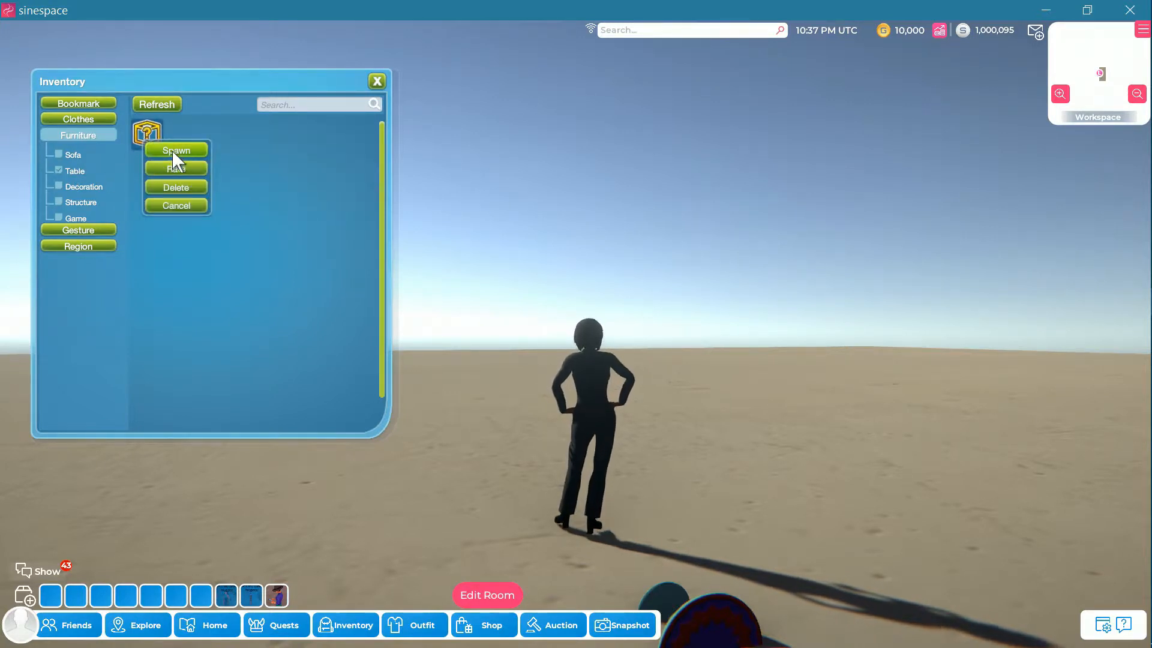
pyautogui.click(171, 150)
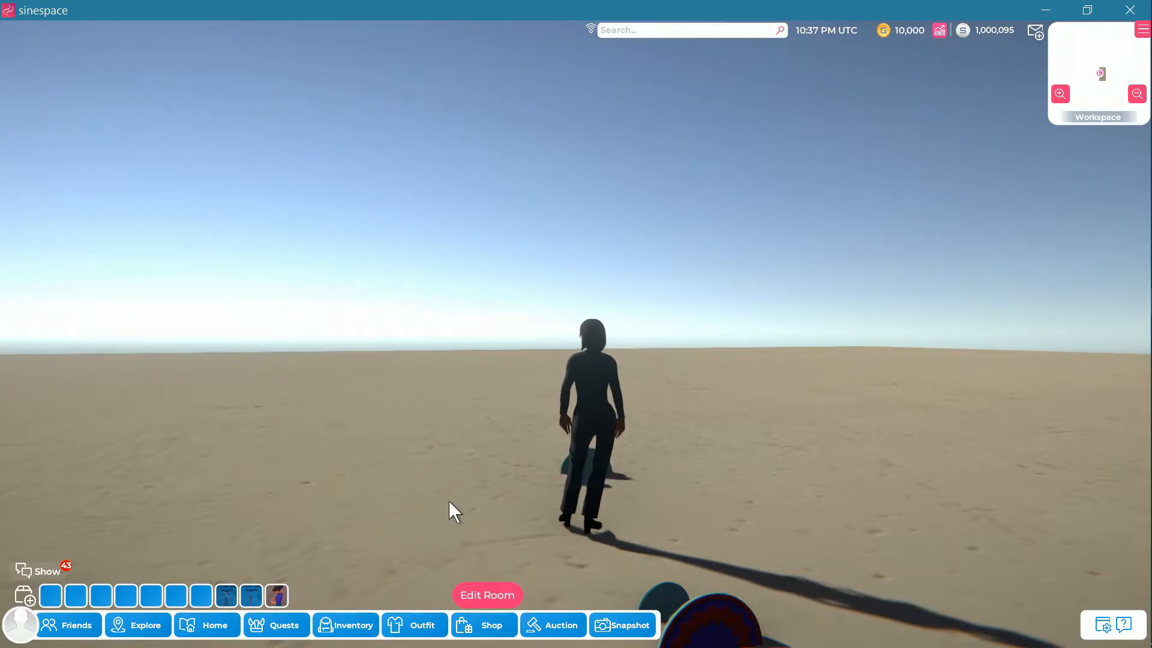
# - Walk the avatar around the two spawned tables to examine how they sit in the ground
pyautogui.press('s')
pyautogui.press('w')
pyautogui.press('d')
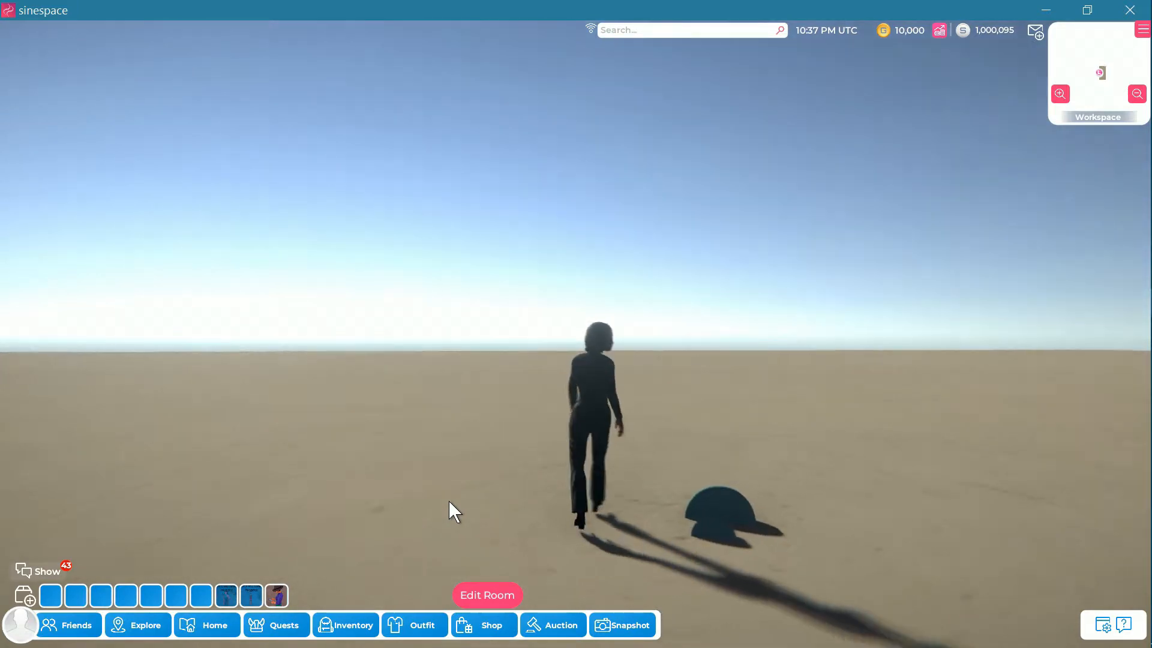
pyautogui.press('d')
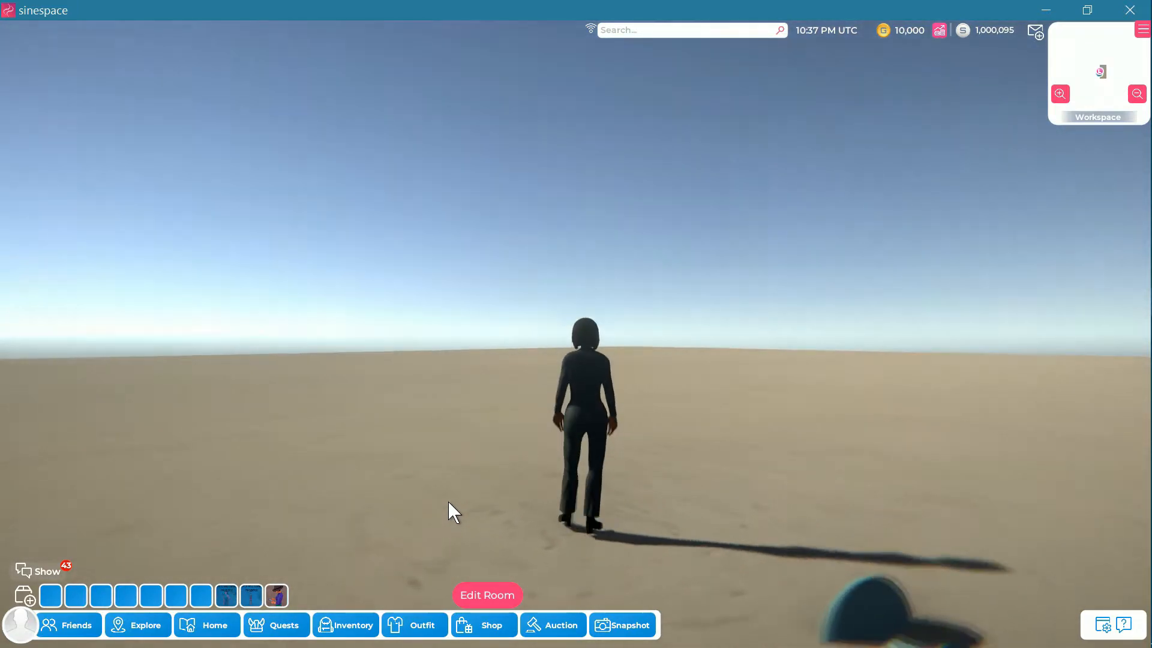
pyautogui.press('a')
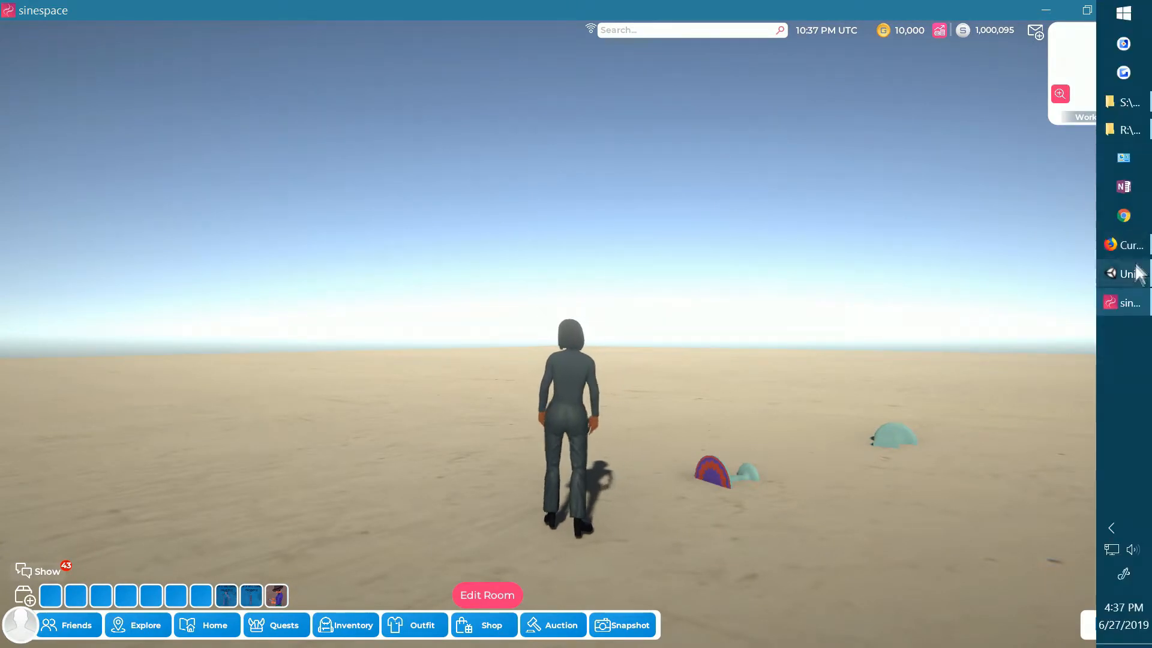
# - Switch to Unity, enlarge the scene view downwards and widen the Inspector showing Round_SideTable's transform
pyautogui.click(1110, 266)
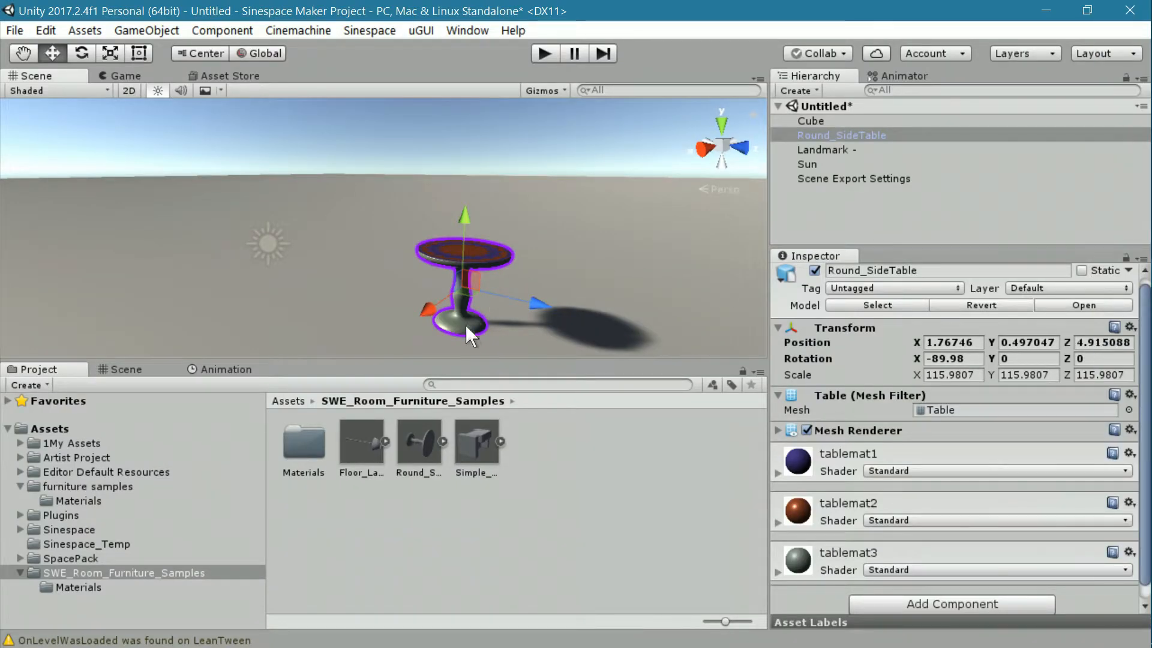
pyautogui.moveTo(375, 322); pyautogui.dragTo(452, 307, button='right')
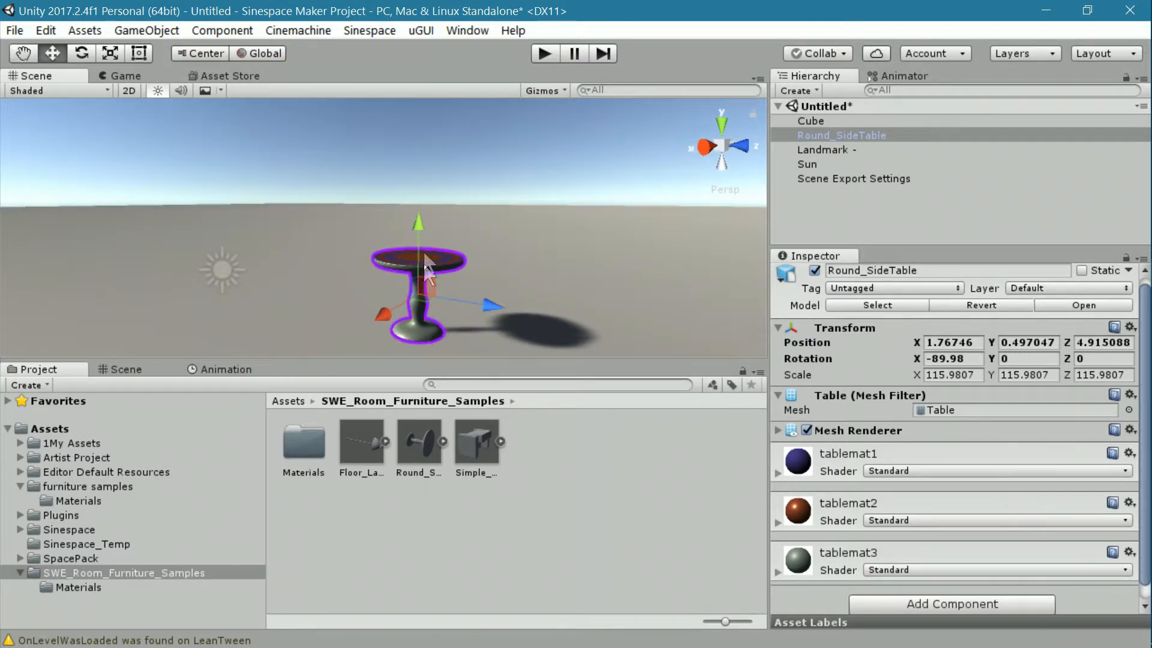
pyautogui.moveTo(459, 362); pyautogui.dragTo(465, 412)
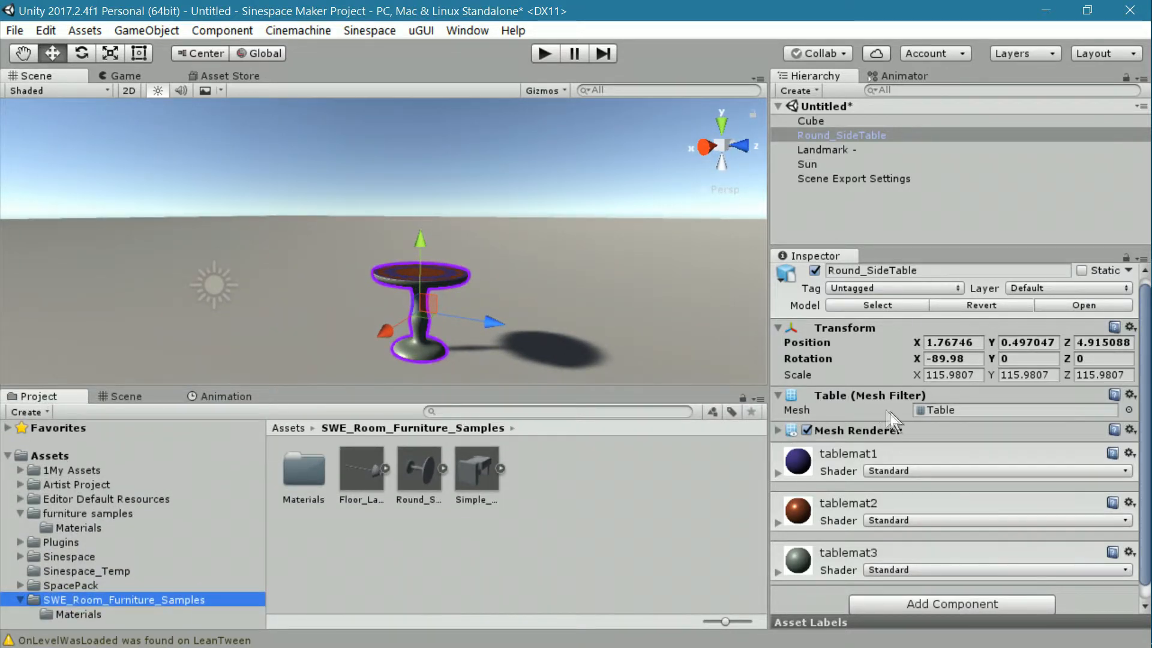
pyautogui.scroll(1, 894, 411)
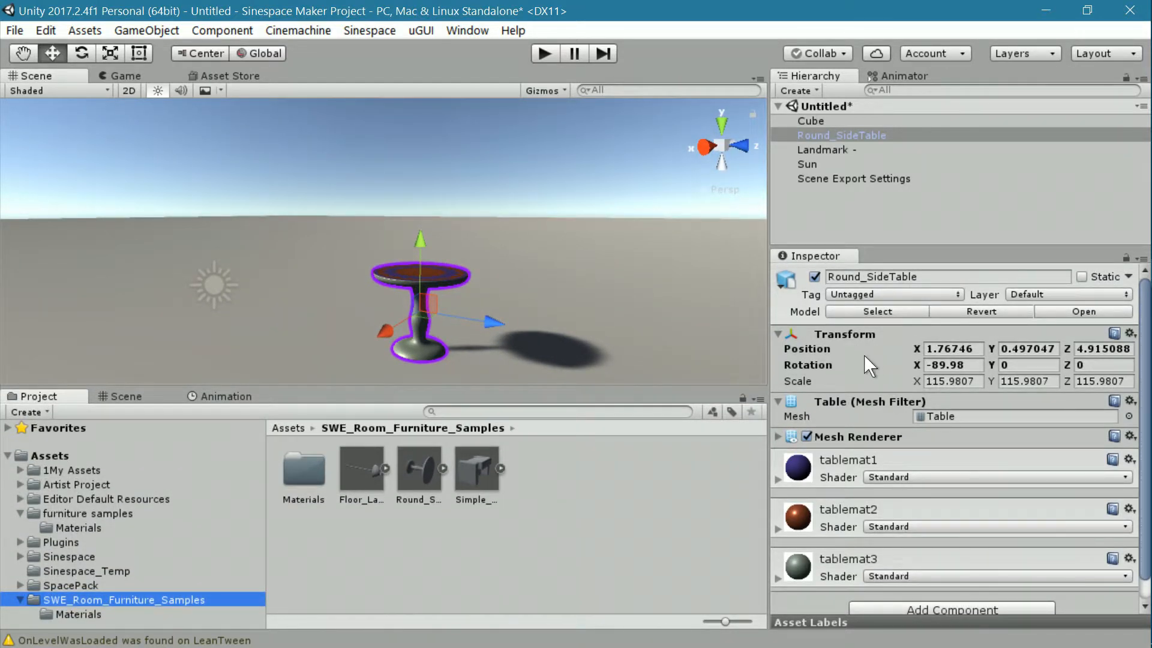
pyautogui.moveTo(773, 217); pyautogui.dragTo(705, 218)
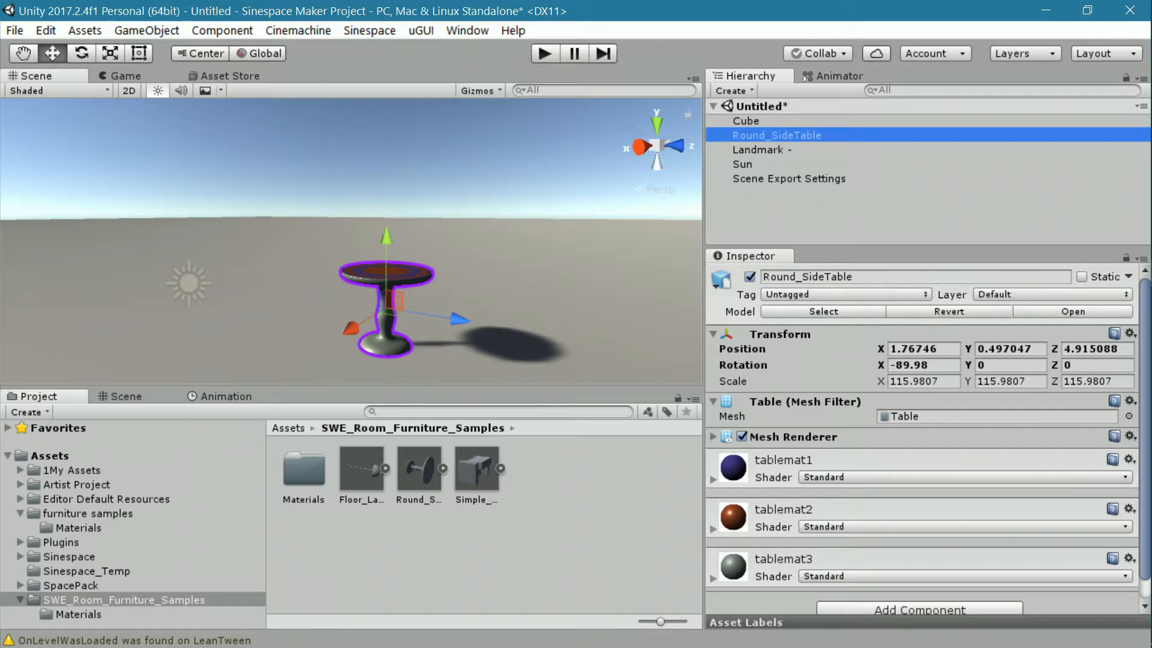
# - Set Round_SideTable's X rotation to -90
pyautogui.moveTo(663, 334); pyautogui.dragTo(616, 321, button='right')
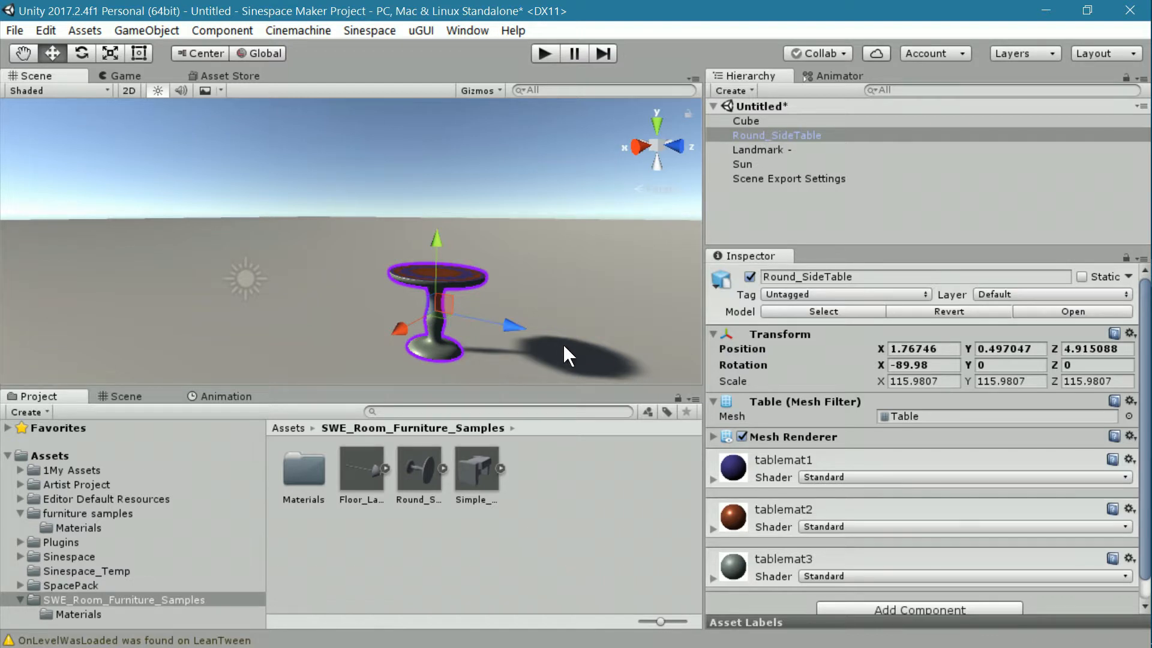
pyautogui.moveTo(568, 349); pyautogui.dragTo(539, 348, button='middle')
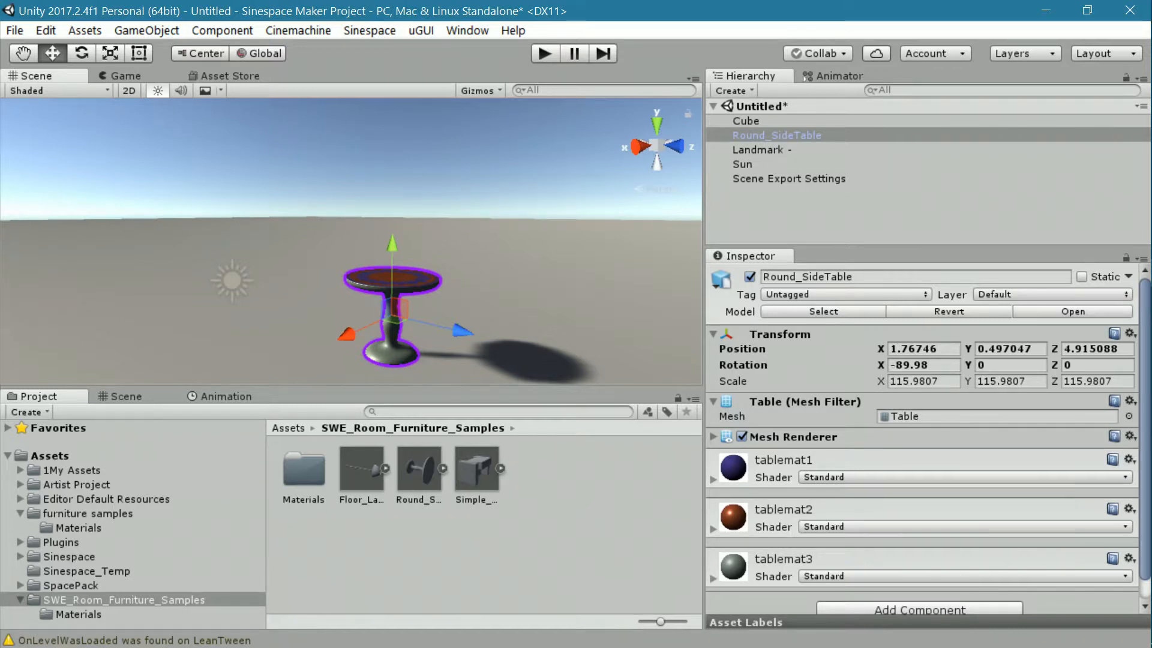
pyautogui.moveTo(895, 367); pyautogui.dragTo(937, 370)
pyautogui.write('90')
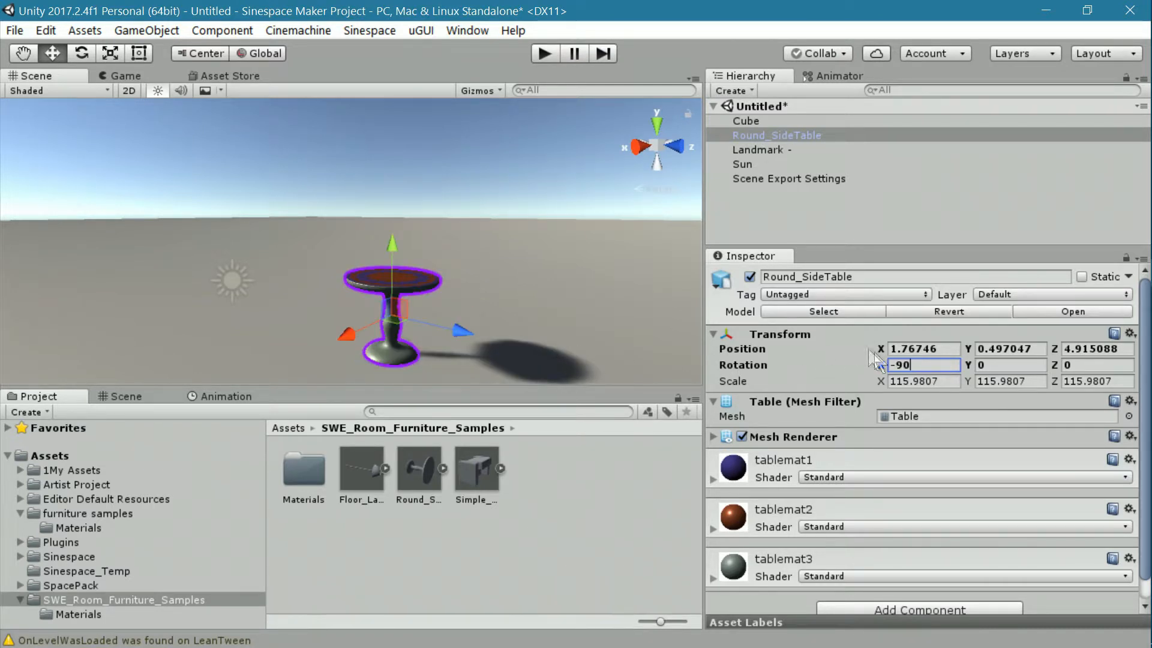
pyautogui.click(1008, 367)
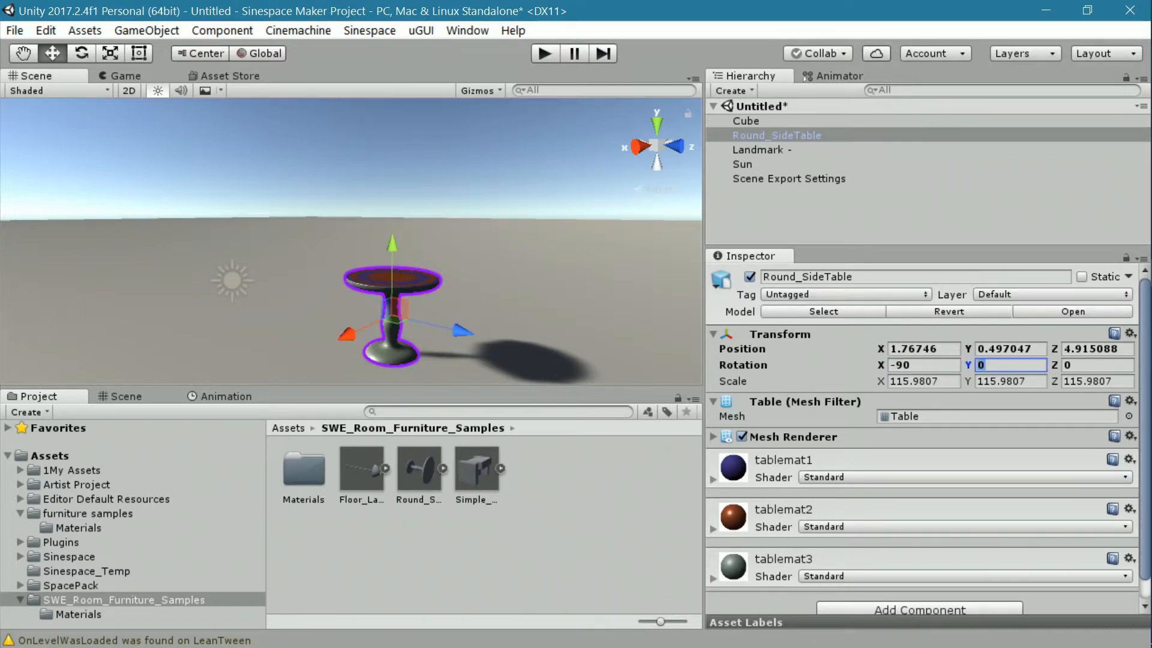
# - Examine the upright Round_SideTable in the scene from several angles and distances
pyautogui.moveTo(538, 366); pyautogui.dragTo(545, 351, button='right')
pyautogui.moveTo(545, 351); pyautogui.dragTo(584, 314, button='middle')
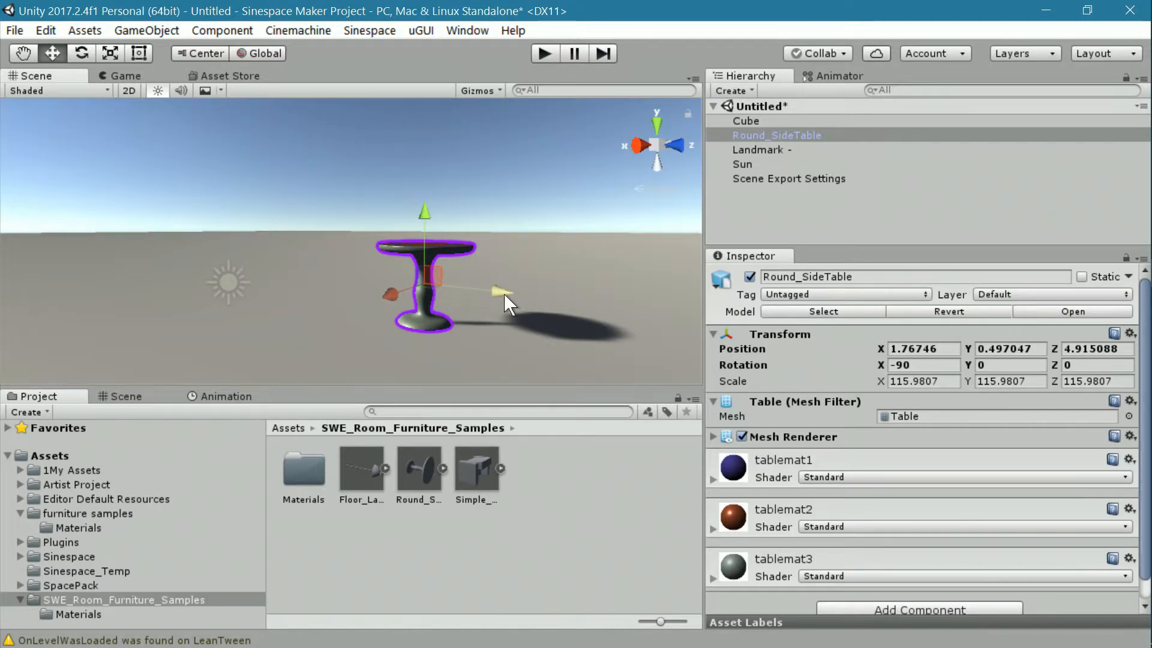
pyautogui.moveTo(465, 346); pyautogui.dragTo(534, 345, button='middle')
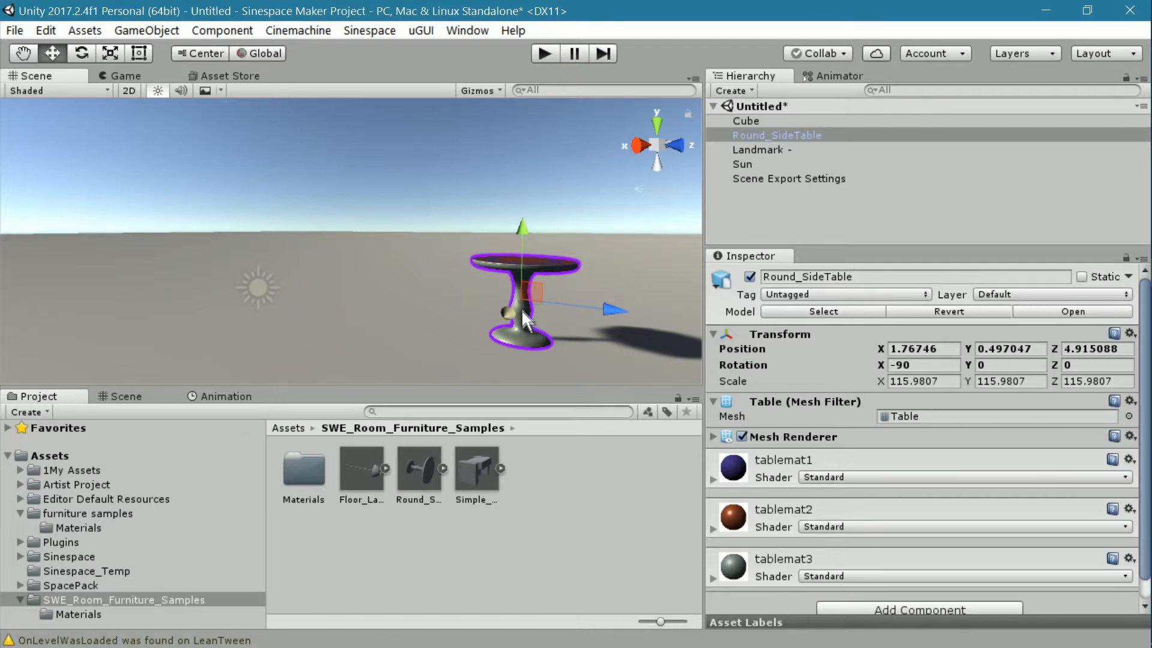
pyautogui.moveTo(386, 334); pyautogui.dragTo(484, 343, button='right')
pyautogui.moveTo(484, 343)
pyautogui.mouseDown(button='middle')
pyautogui.moveTo(542, 333)
pyautogui.moveTo(498, 337)
pyautogui.mouseUp(button='middle')
pyautogui.moveTo(534, 345); pyautogui.dragTo(514, 342, button='right')
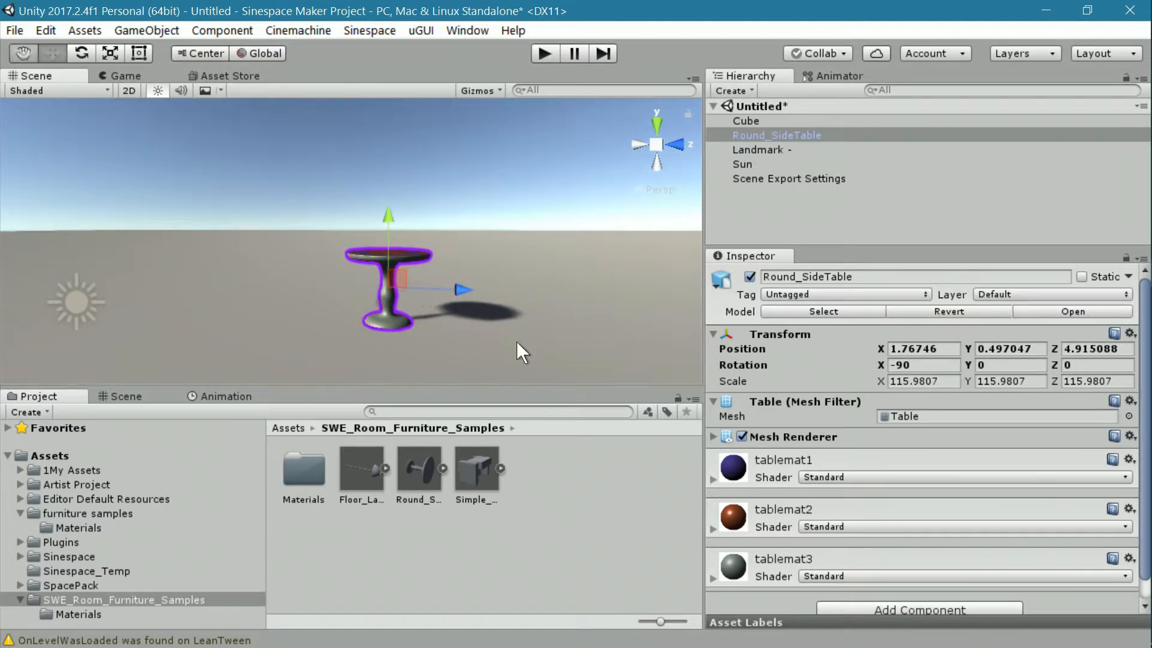
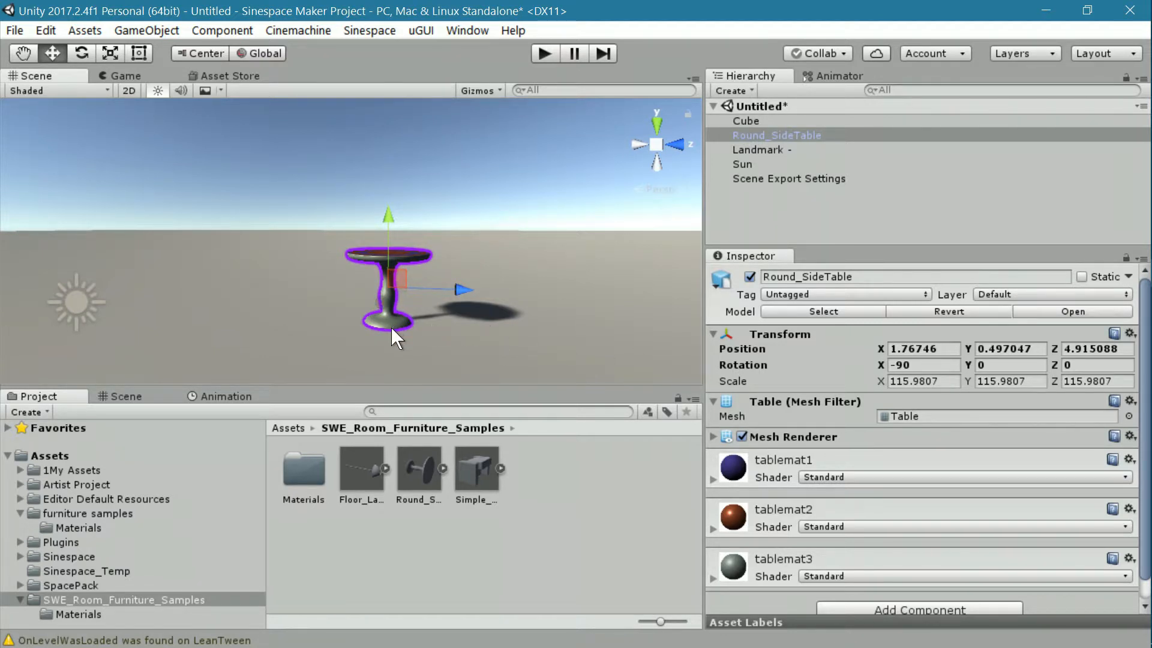
# - Try an X rotation of 0 on Round_SideTable and set it back to -90
pyautogui.click(923, 365)
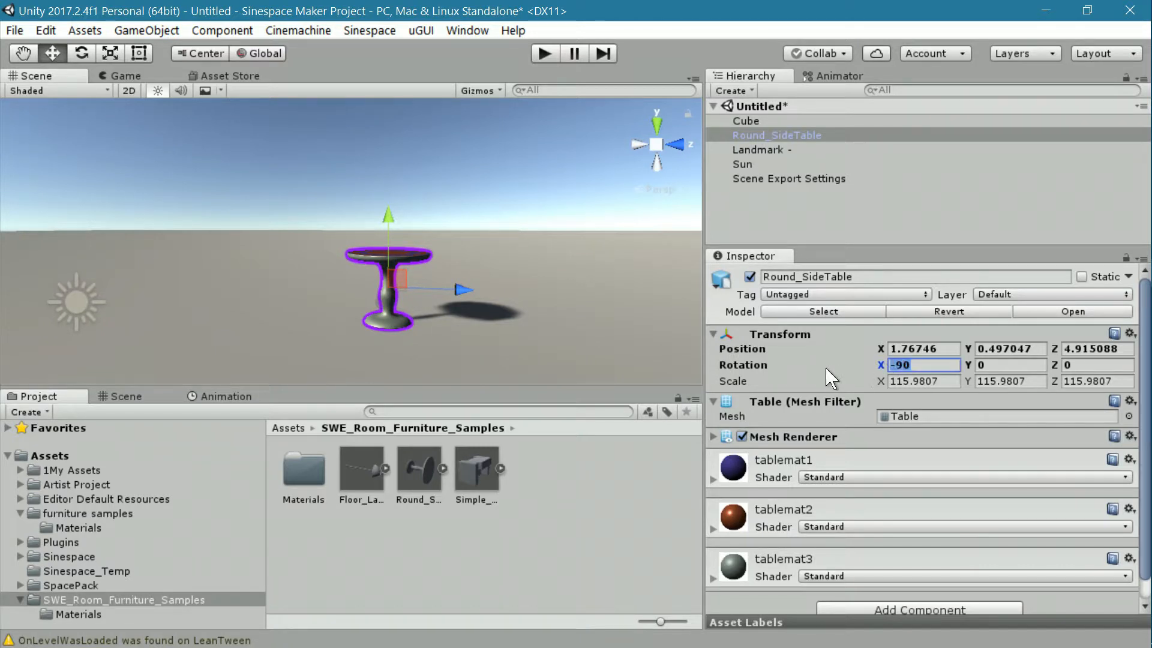
pyautogui.write('0')
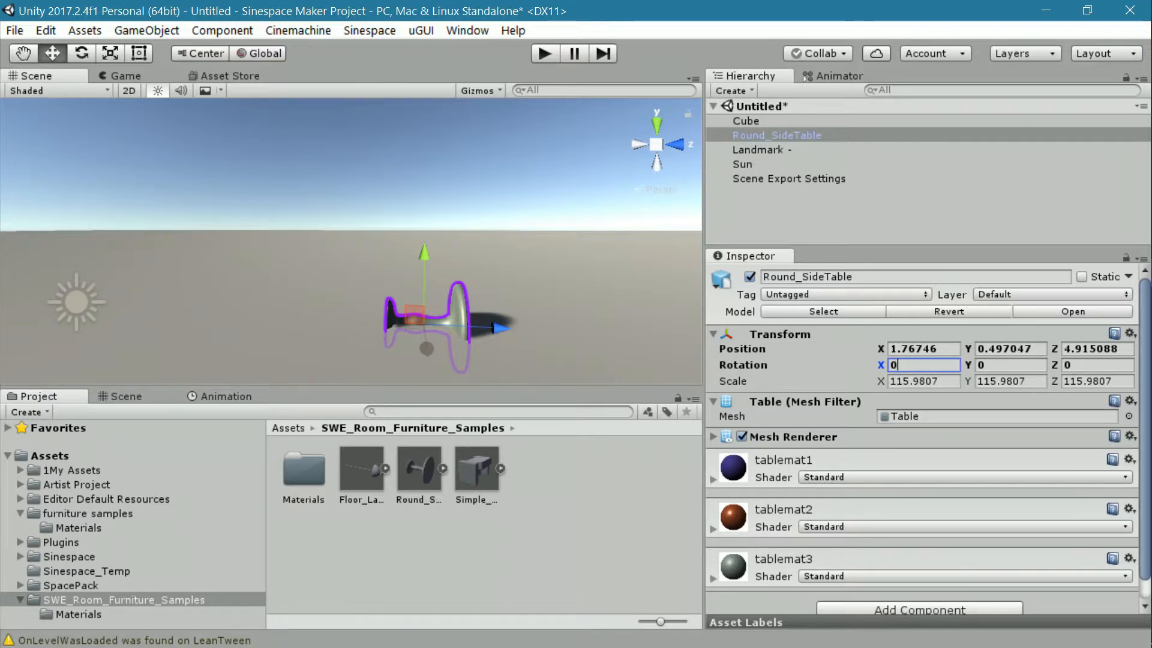
pyautogui.moveTo(929, 365); pyautogui.dragTo(829, 366)
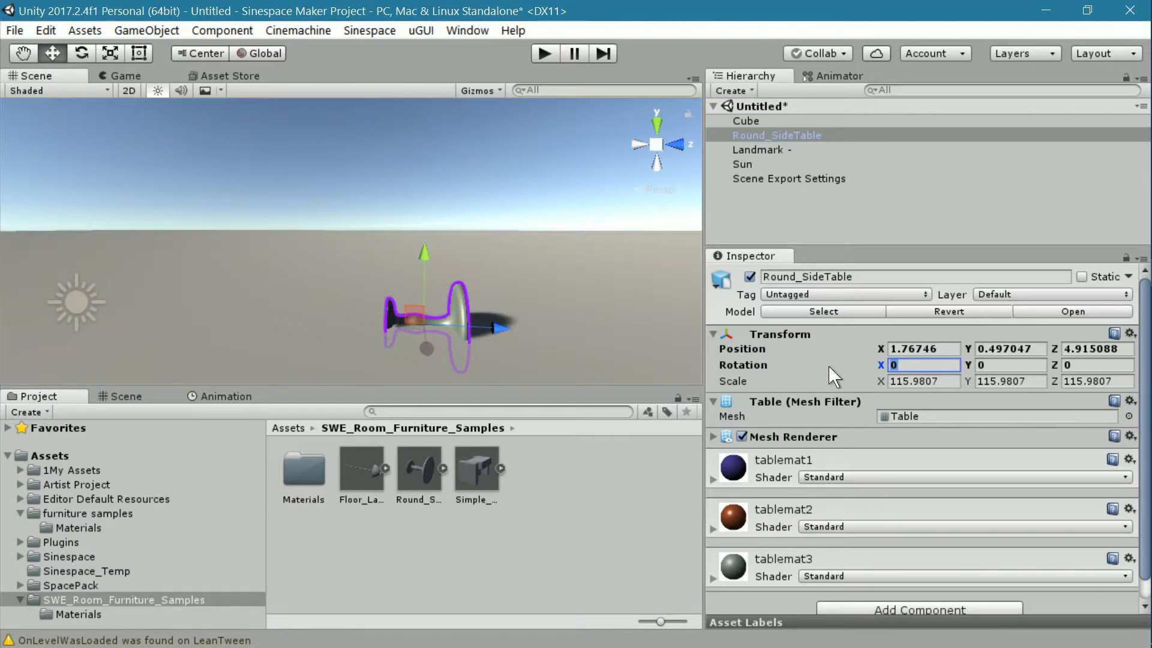
pyautogui.write('-90')
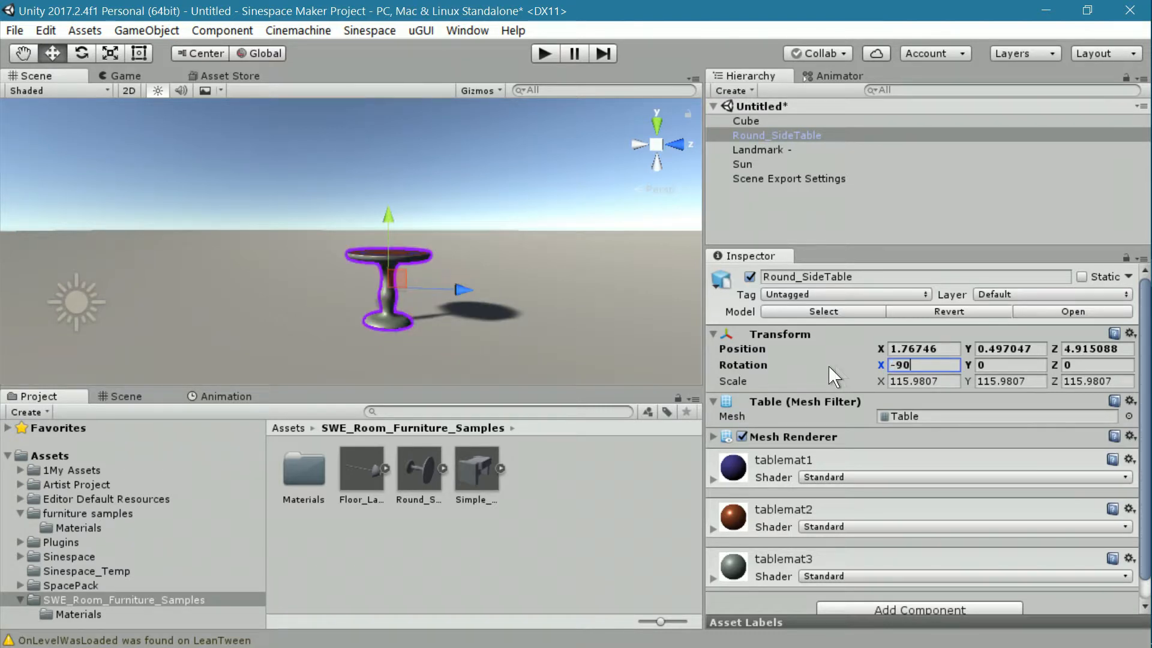
pyautogui.click(996, 367)
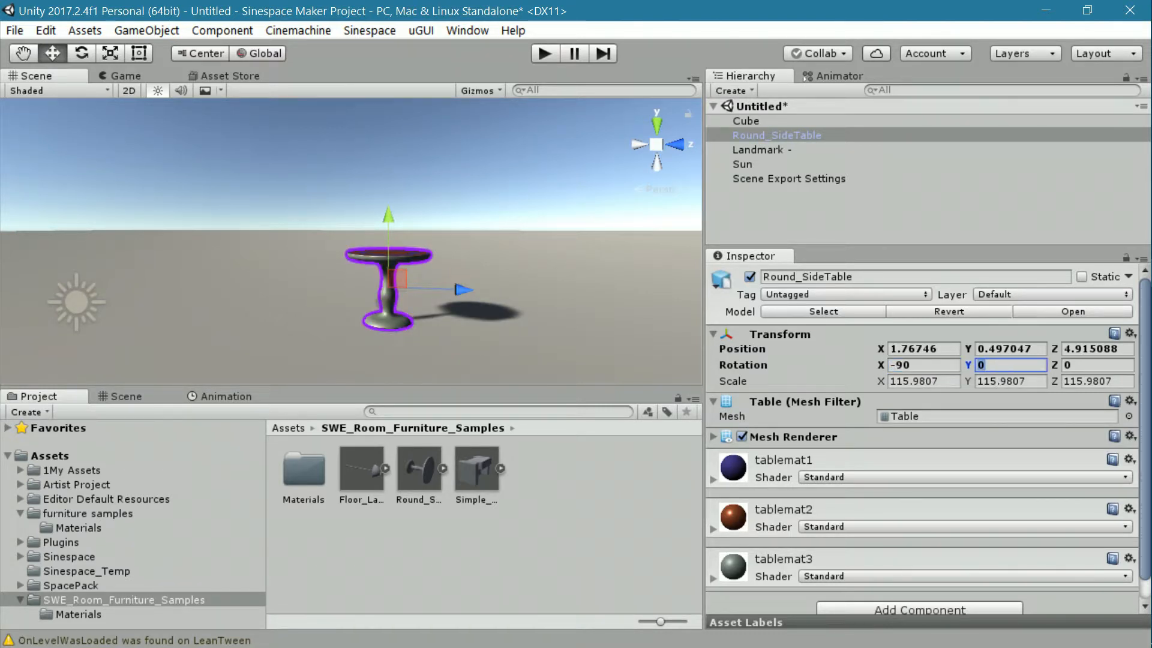
pyautogui.click(1092, 368)
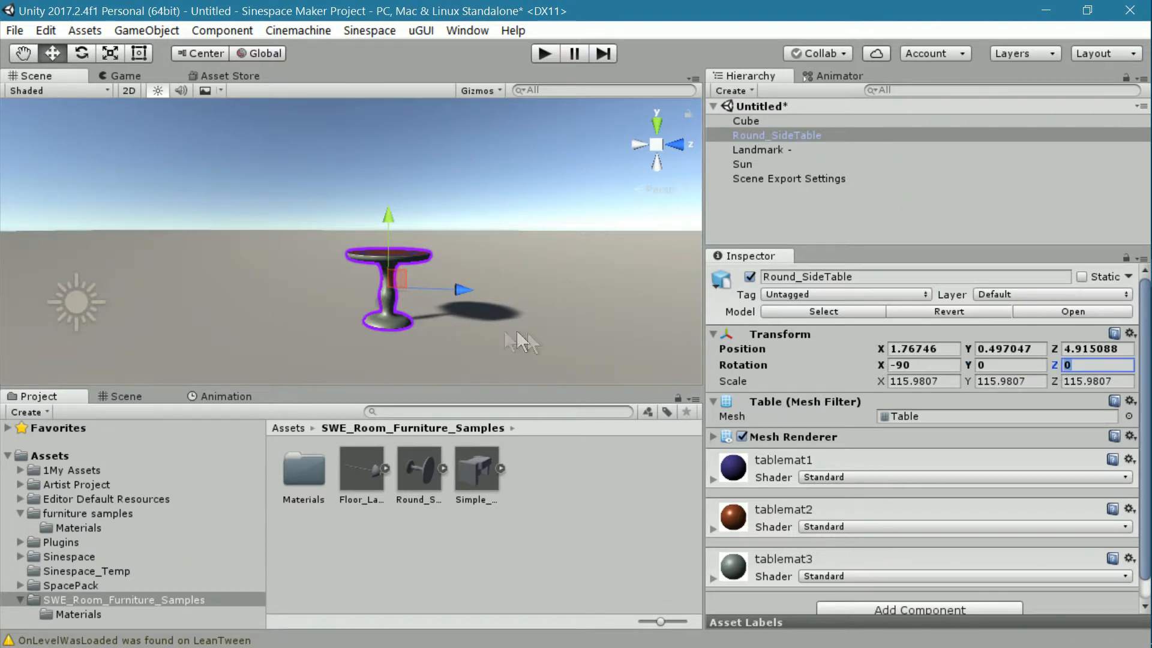
# - Break the prefab instance of the Round_SideTable object in the scene and give the Hierarchy list more height
pyautogui.moveTo(396, 322); pyautogui.dragTo(439, 346, button='middle')
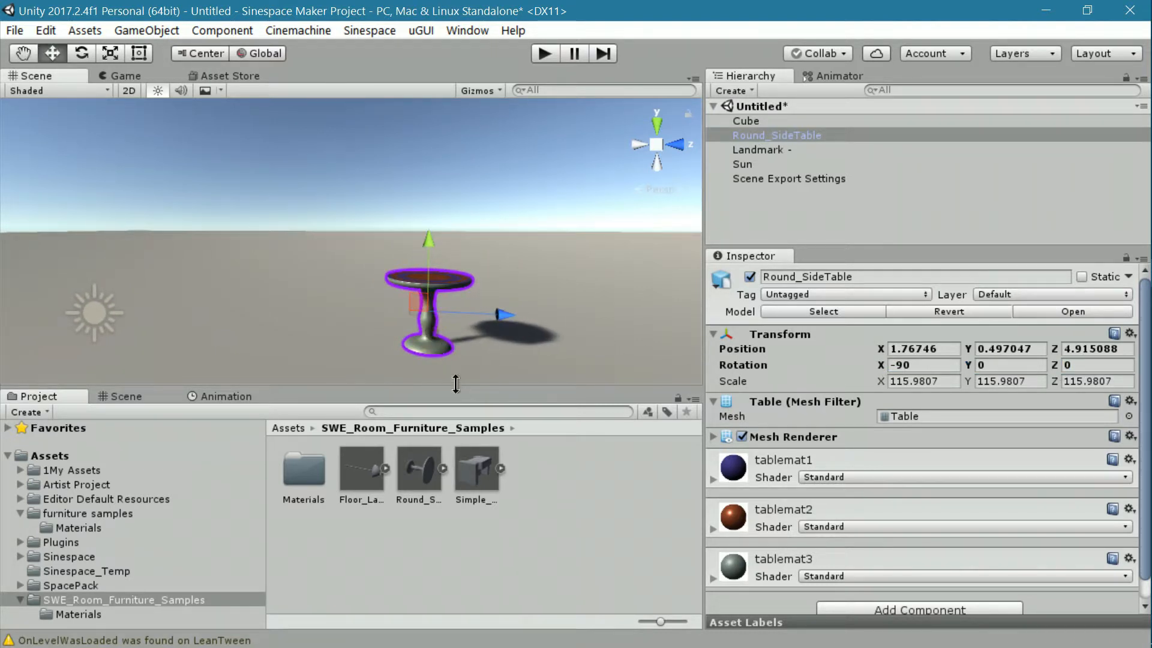
pyautogui.moveTo(586, 281); pyautogui.dragTo(607, 314, button='right')
pyautogui.moveTo(483, 330); pyautogui.dragTo(448, 369, button='middle')
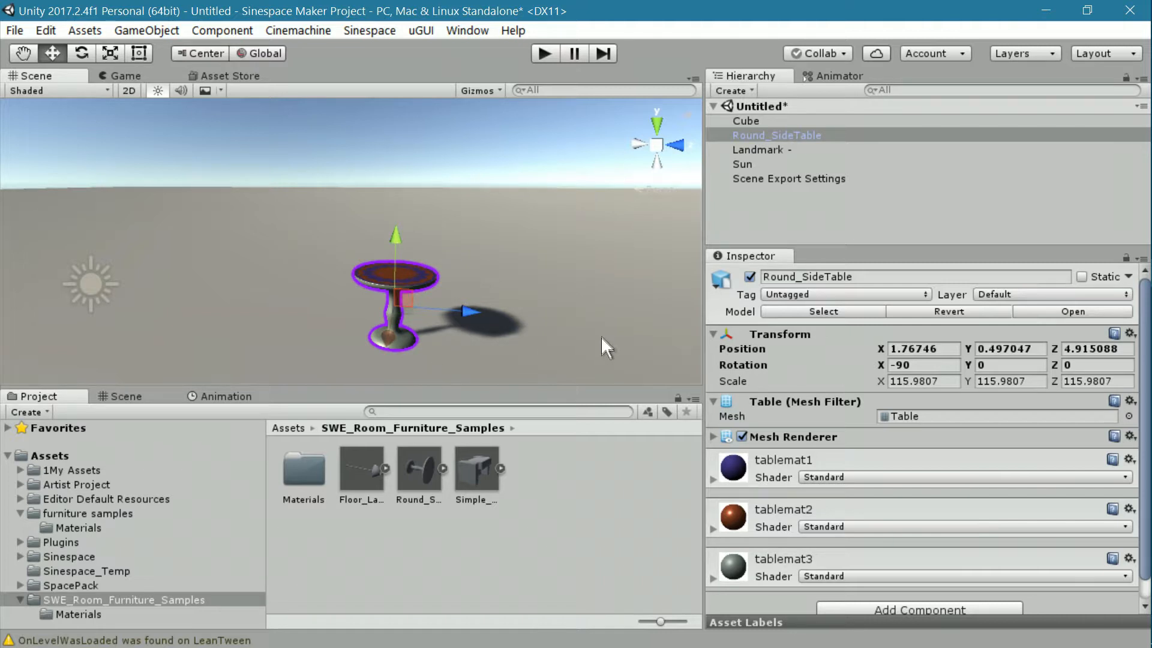
pyautogui.click(773, 136)
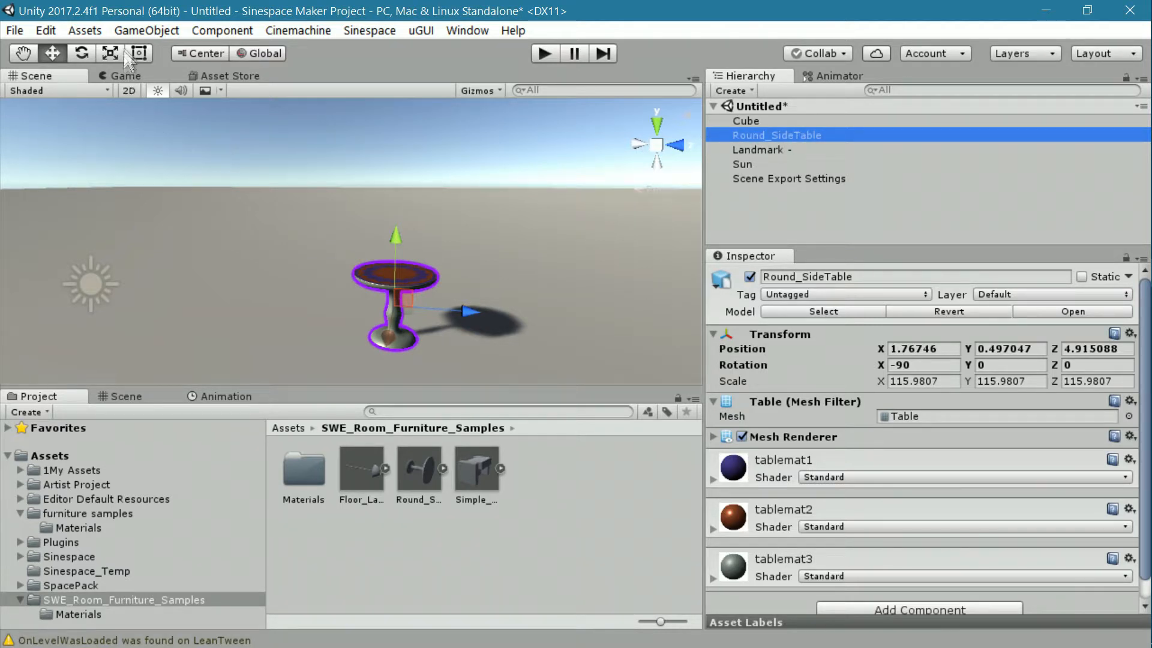
pyautogui.click(146, 30)
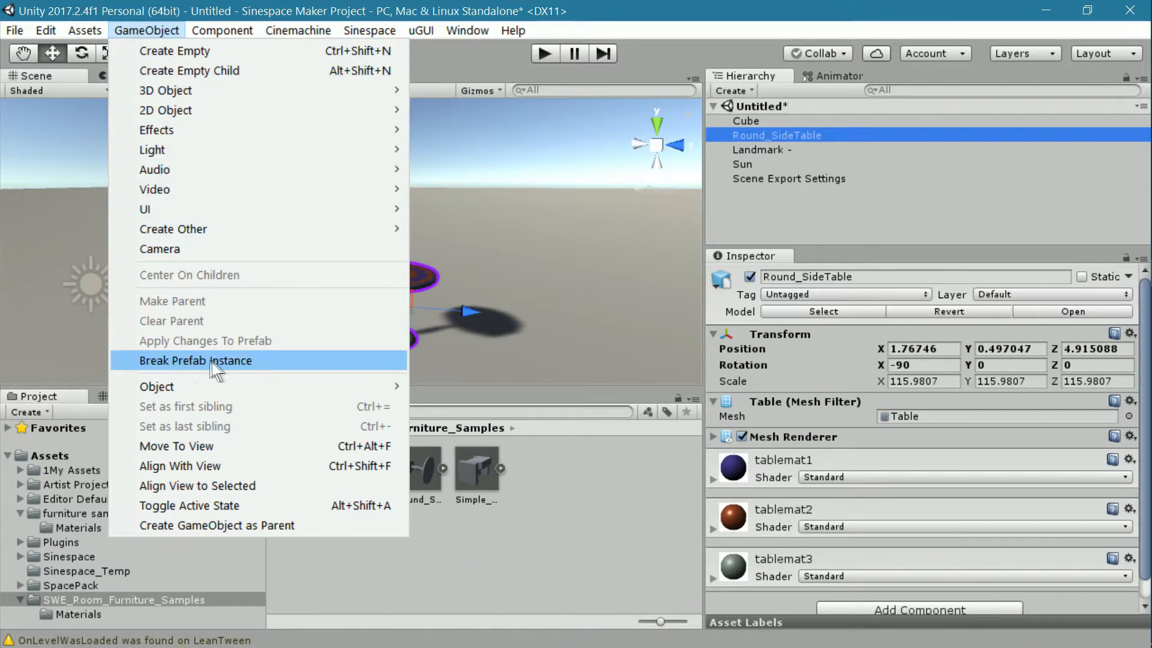
pyautogui.click(245, 362)
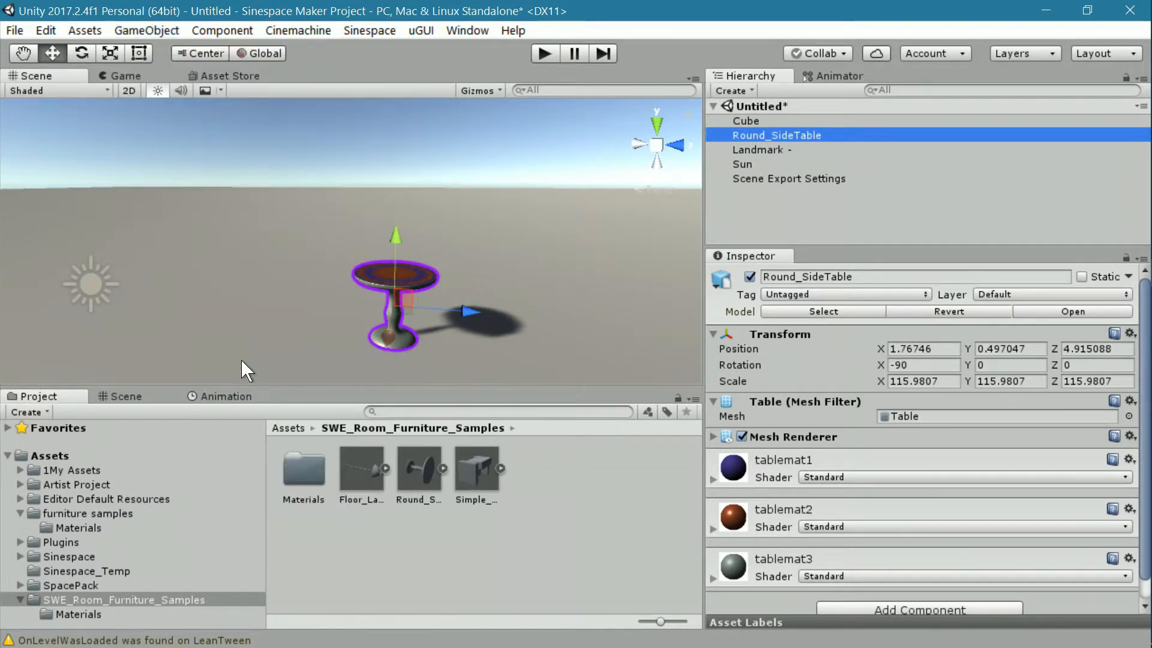
pyautogui.moveTo(878, 243); pyautogui.dragTo(876, 287)
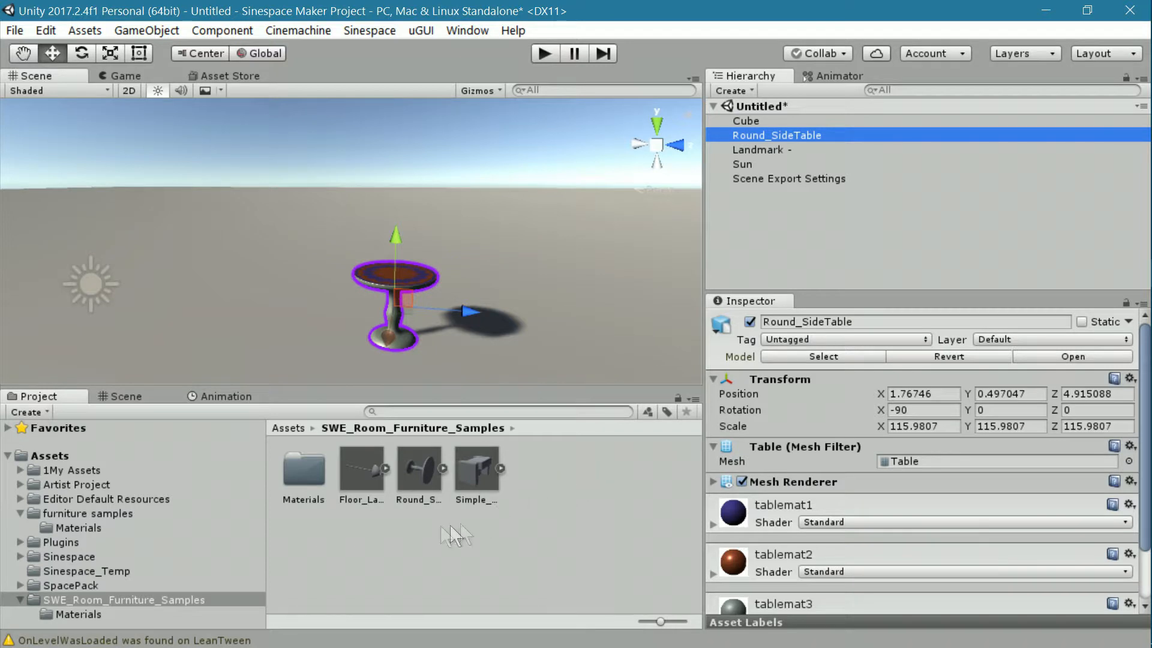
# - Compare the Round_SideTable source model with its scene copy and check whether Break Prefab Instance is available for the copy
pyautogui.click(413, 475)
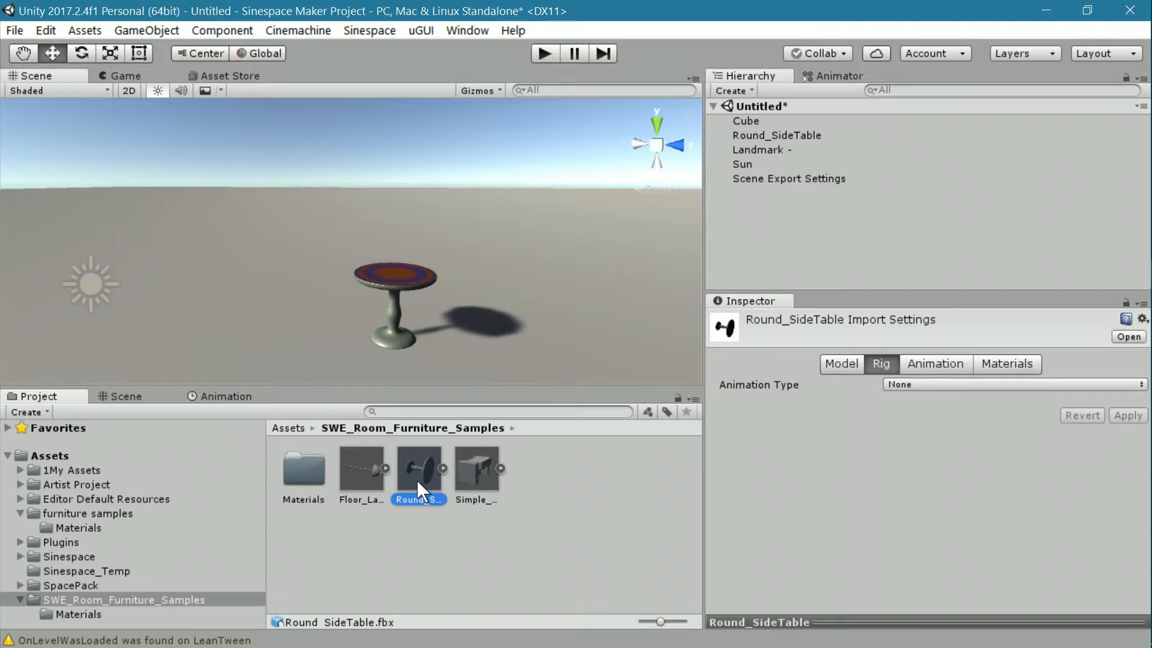
pyautogui.click(770, 136)
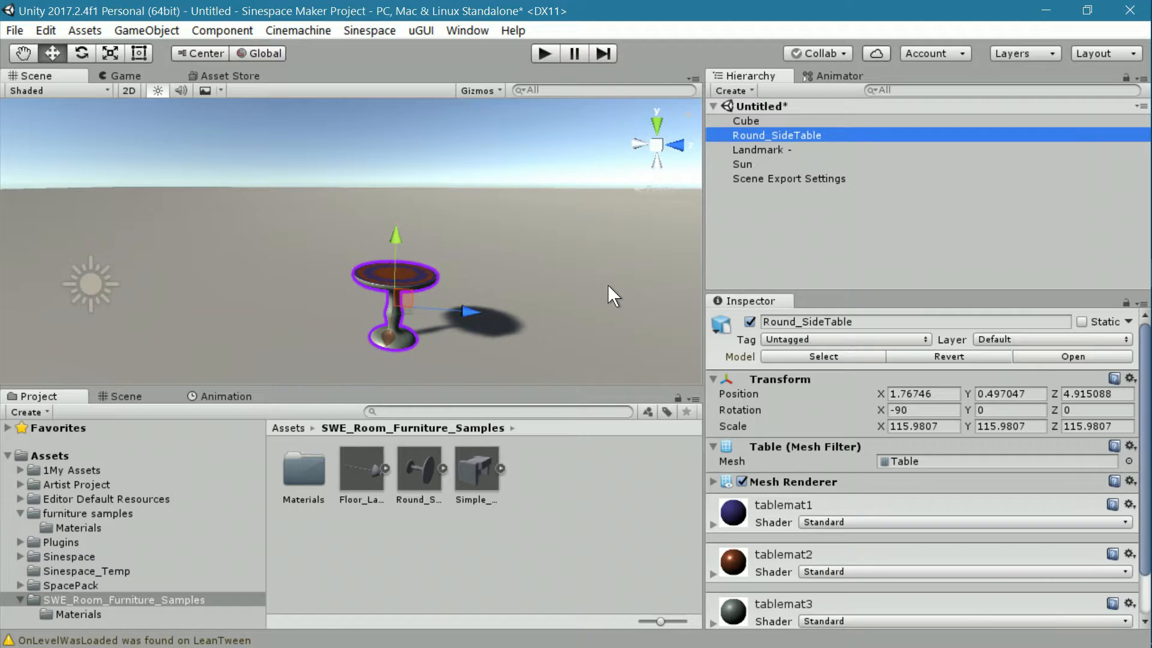
pyautogui.click(160, 30)
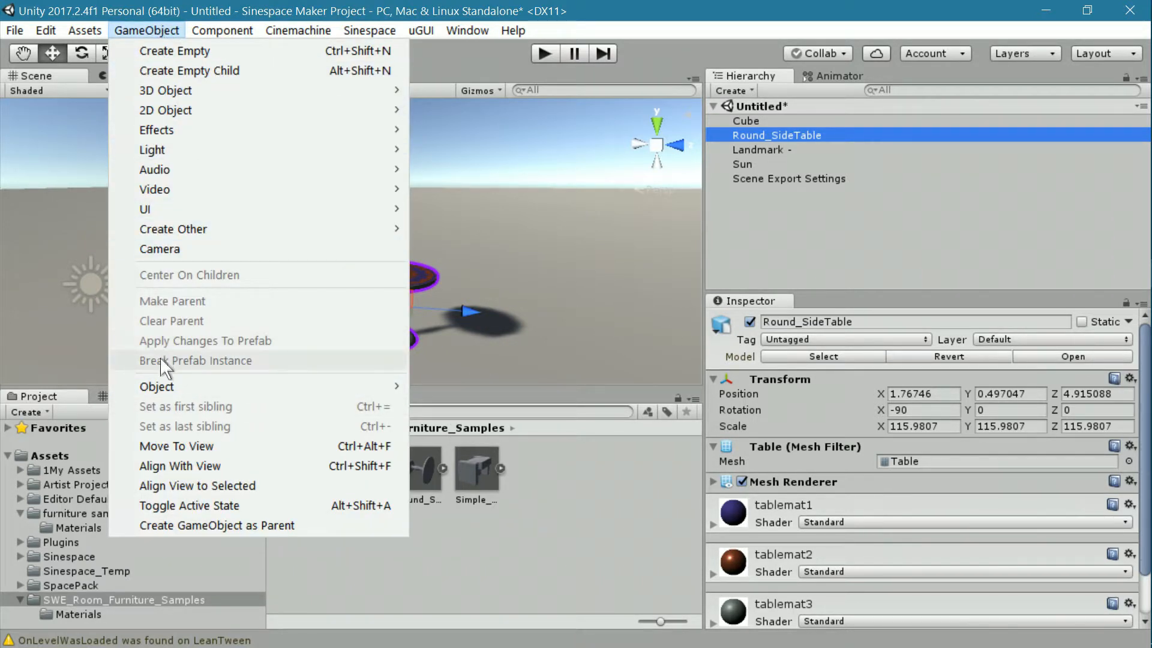
# - Rename the Round_SideTable scene object to "My Round Table"
pyautogui.click(785, 136)
pyautogui.click(786, 135)
pyautogui.moveTo(834, 323); pyautogui.dragTo(689, 322)
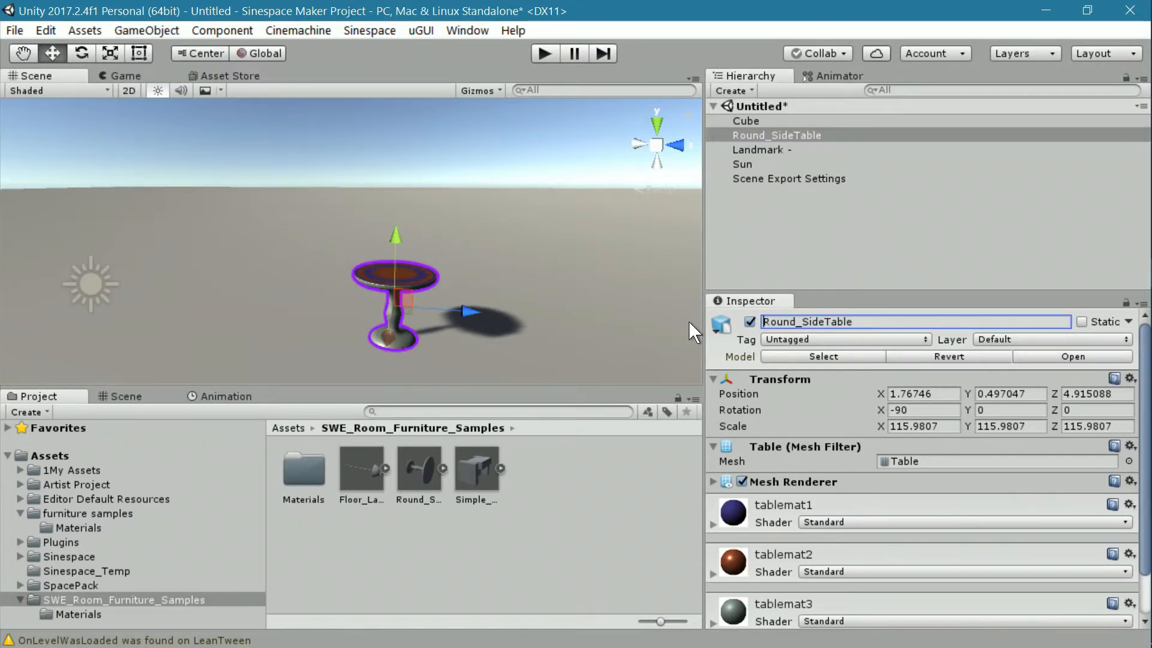
pyautogui.moveTo(864, 322); pyautogui.dragTo(708, 321)
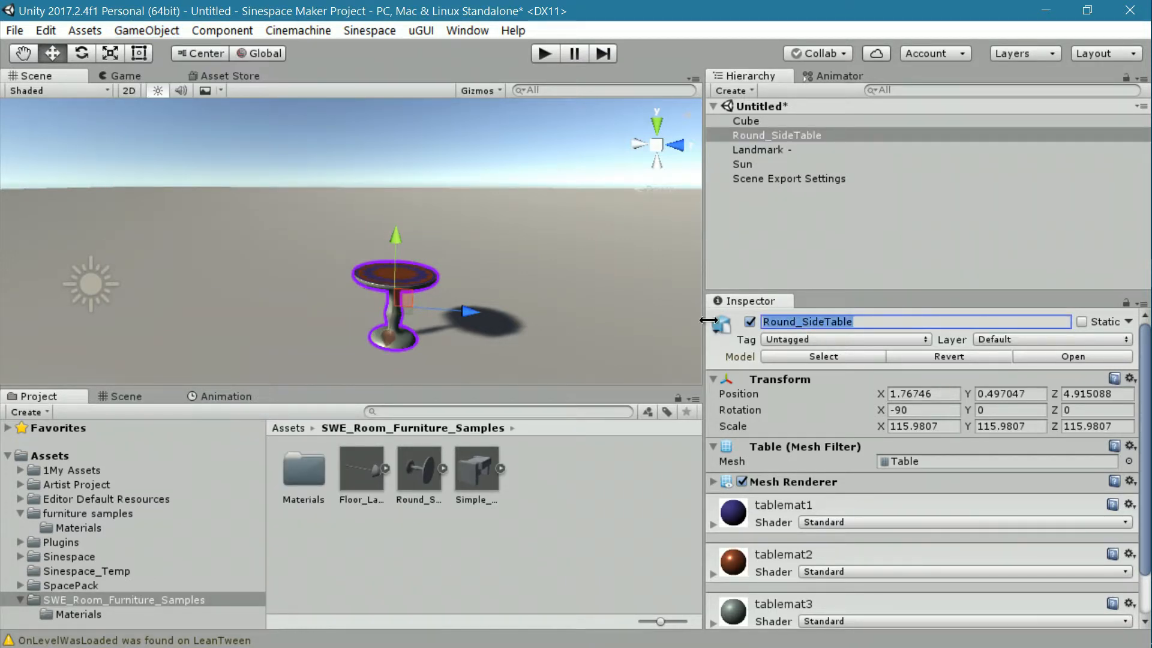
pyautogui.write('My')
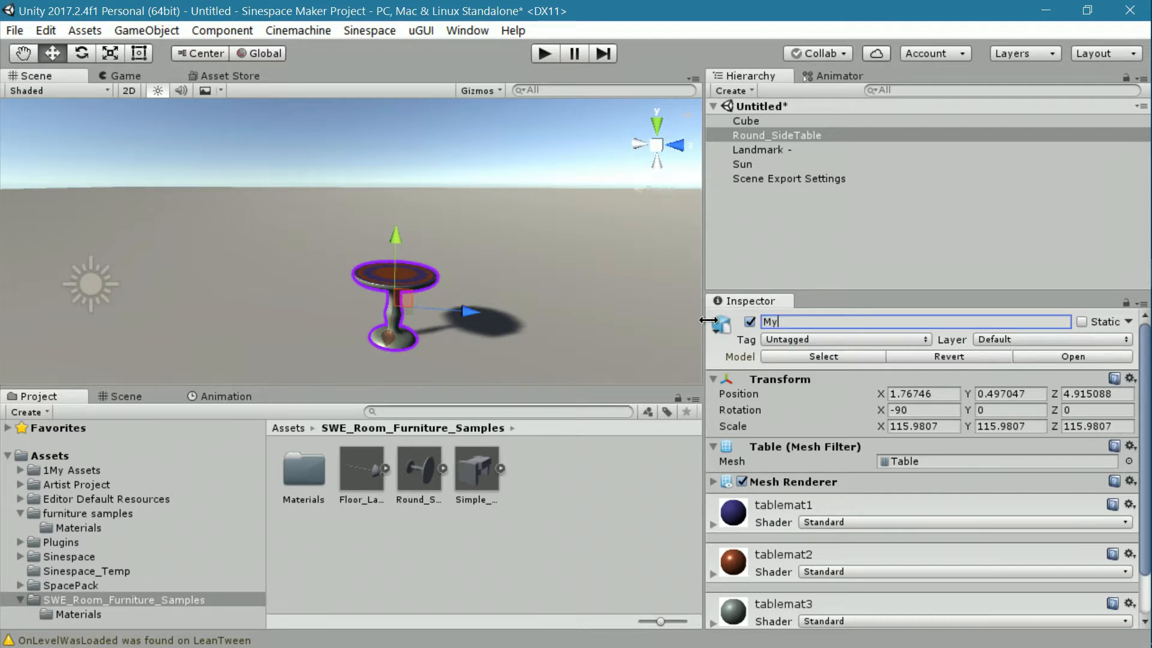
pyautogui.write(' Round Table')
pyautogui.press('Return')
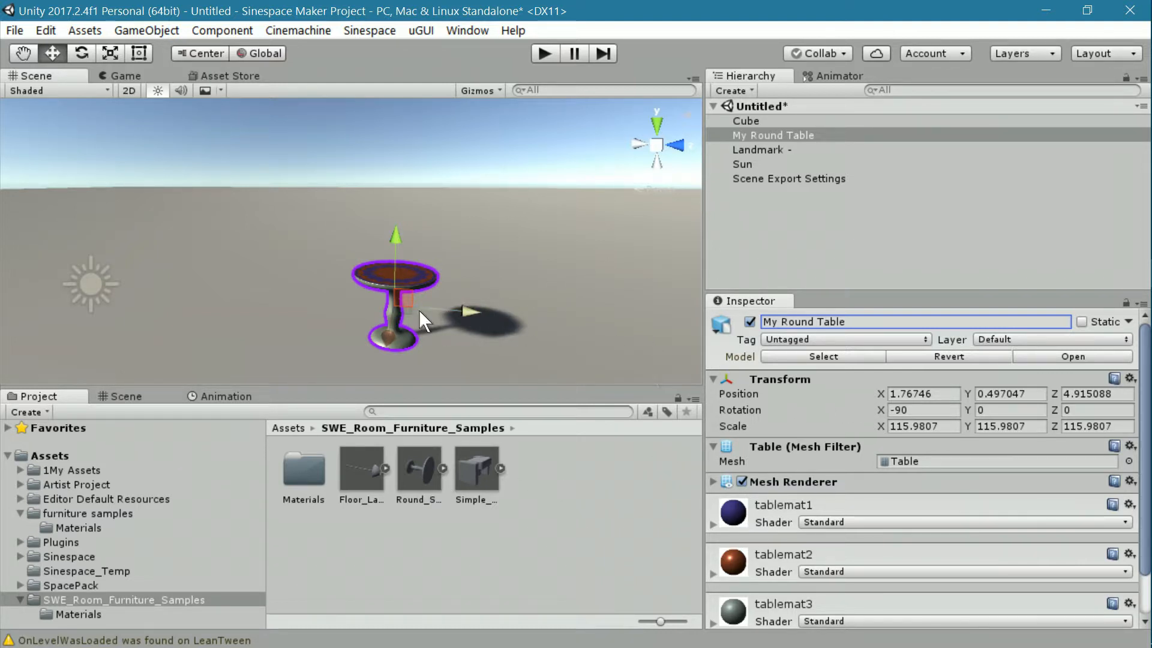
# - Create an empty child object under My Round Table
pyautogui.moveTo(455, 368); pyautogui.dragTo(527, 325, button='middle')
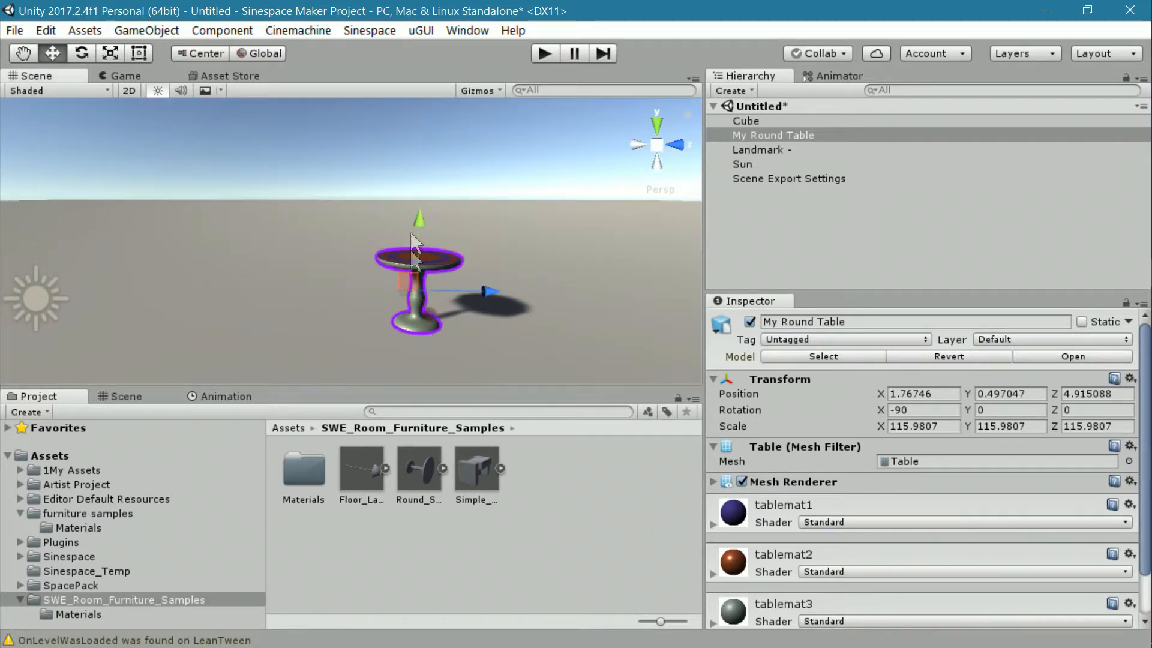
pyautogui.moveTo(516, 366); pyautogui.dragTo(517, 357, button='right')
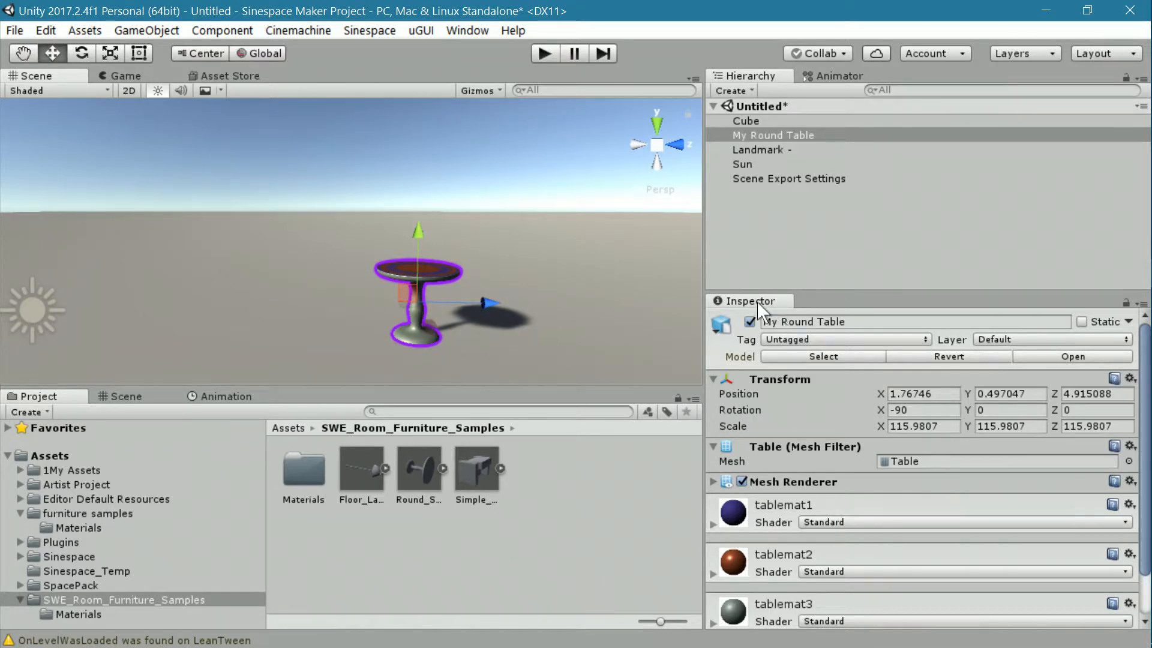
pyautogui.scroll(-2, 853, 371)
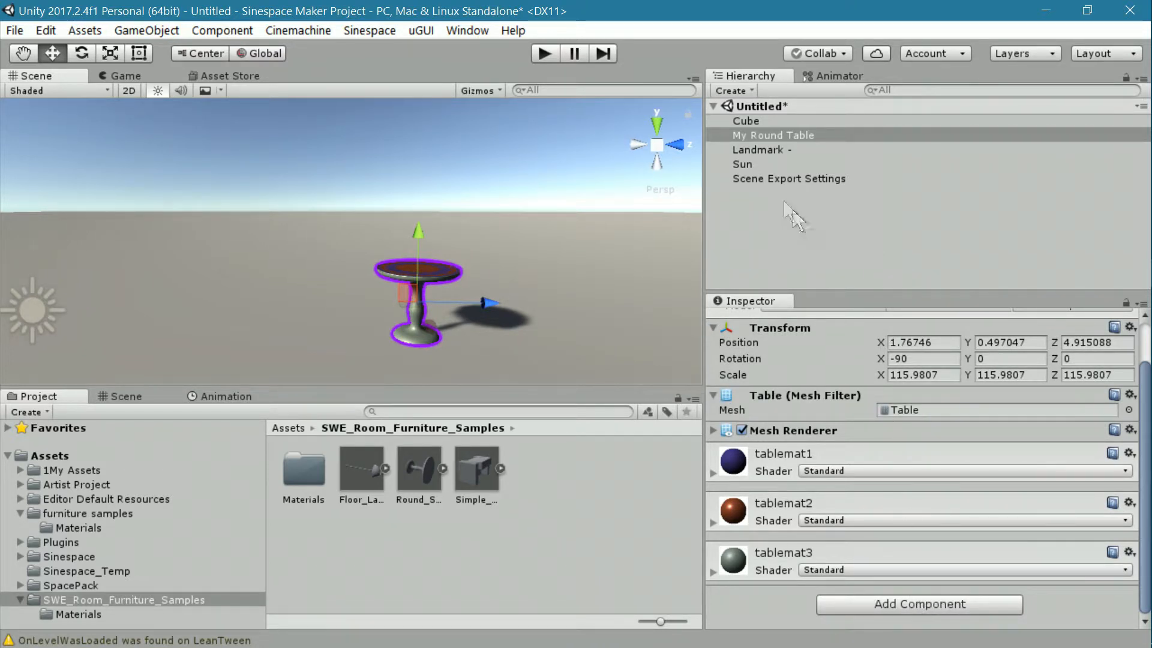
pyautogui.click(765, 137)
pyautogui.rightClick(765, 132)
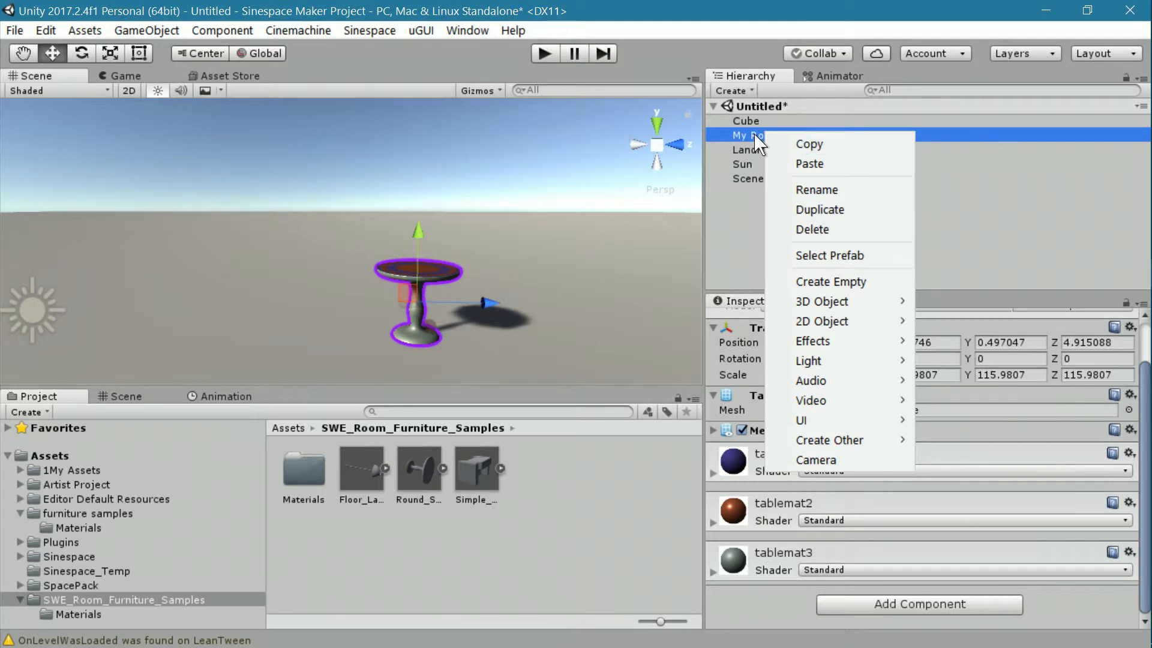
pyautogui.click(836, 280)
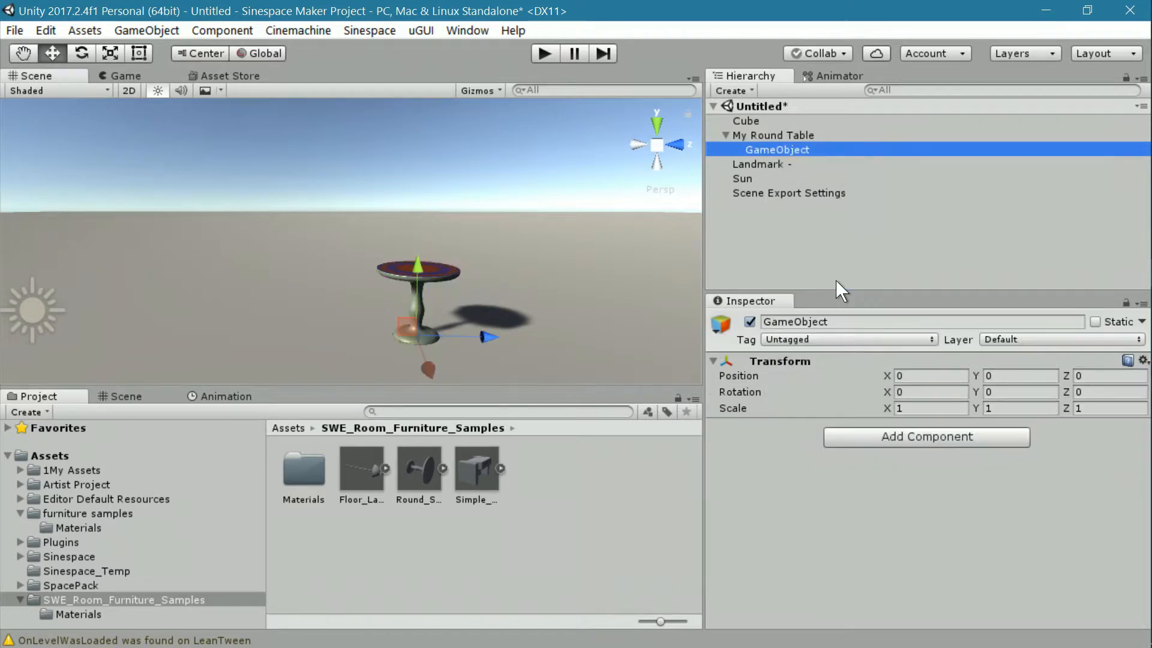
# - Rename the new empty child object to "My Round Table (E)"
pyautogui.click(840, 321)
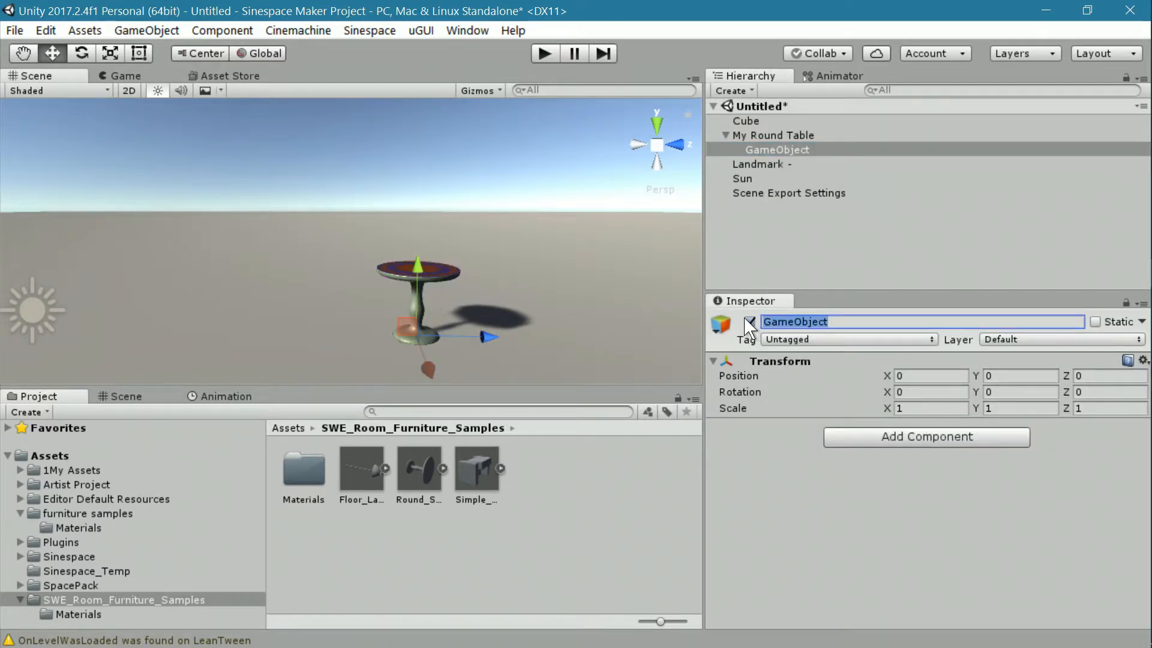
pyautogui.write('My ')
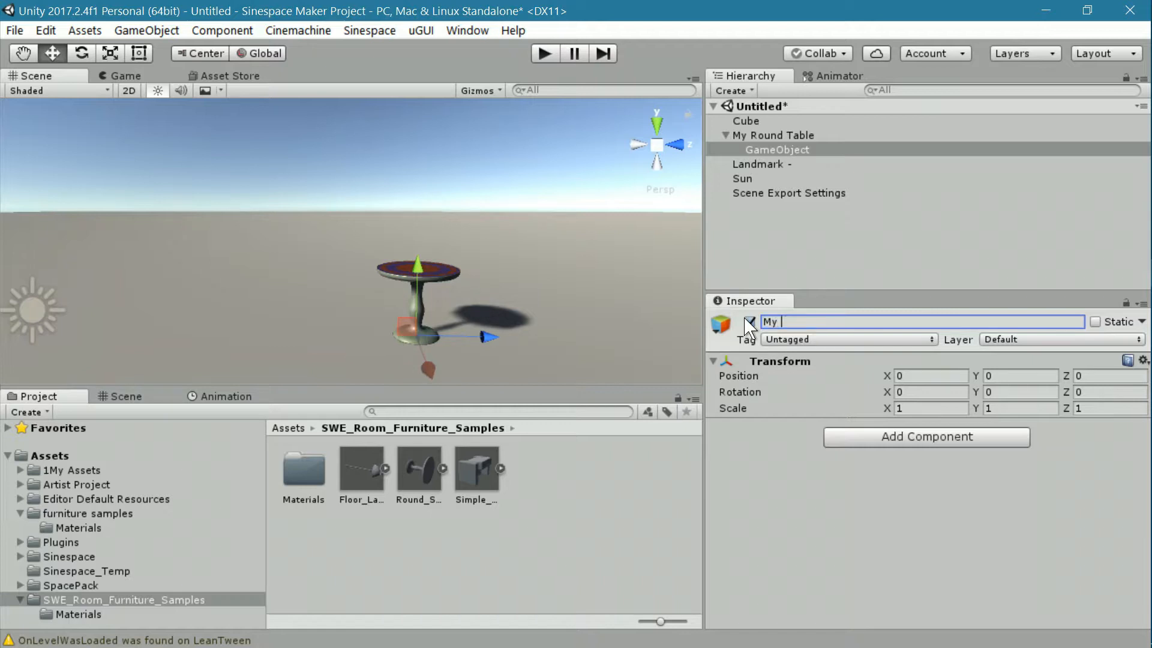
pyautogui.write('Round Table (E')
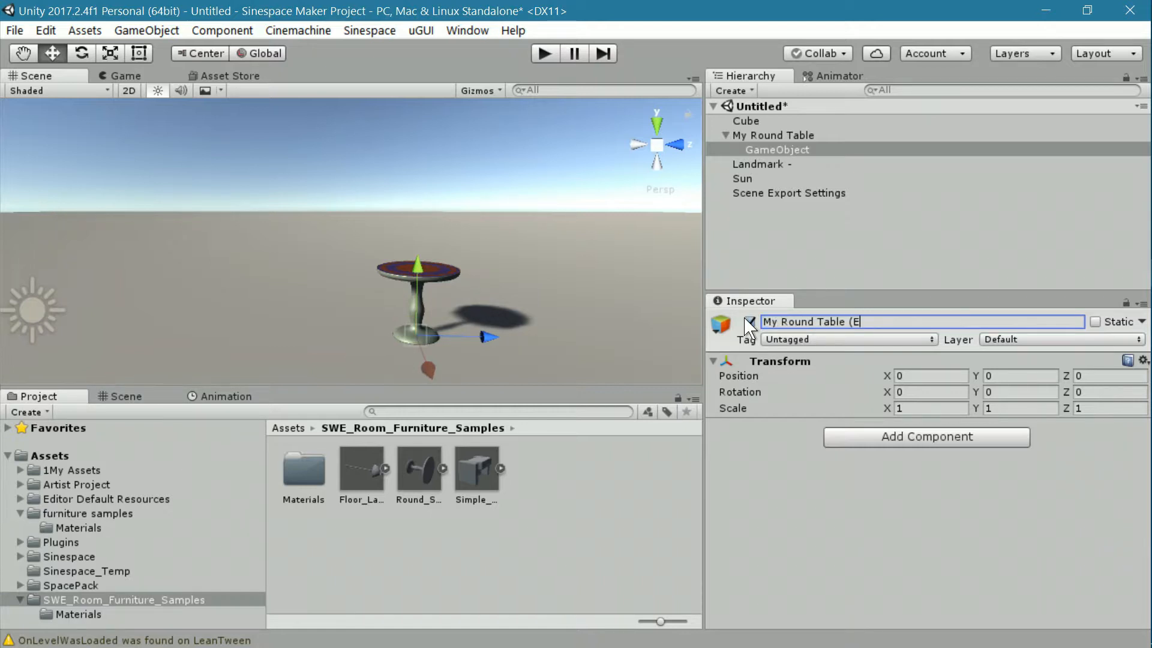
pyautogui.write(')')
pyautogui.press('Return')
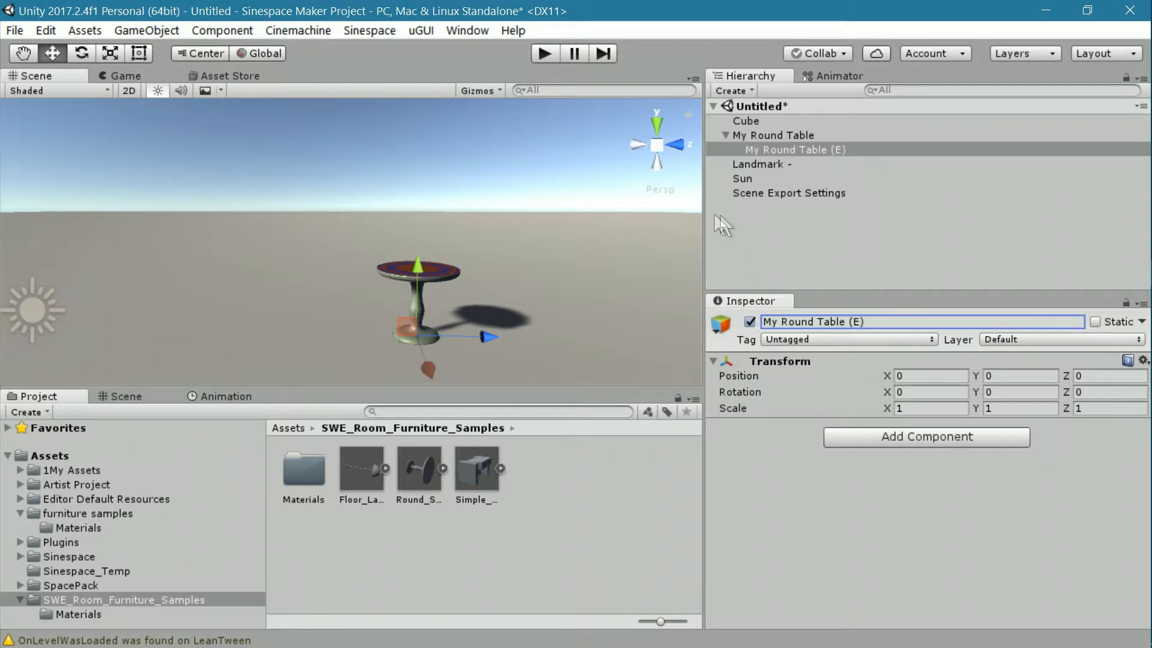
# - Unparent My Round Table (E) and place it directly above My Round Table at the root of the scene hierarchy
pyautogui.moveTo(623, 333); pyautogui.dragTo(621, 308, button='right')
pyautogui.moveTo(557, 344); pyautogui.dragTo(520, 284, button='middle')
pyautogui.scroll(5, 378, 323)
pyautogui.moveTo(507, 370); pyautogui.dragTo(486, 303, button='middle')
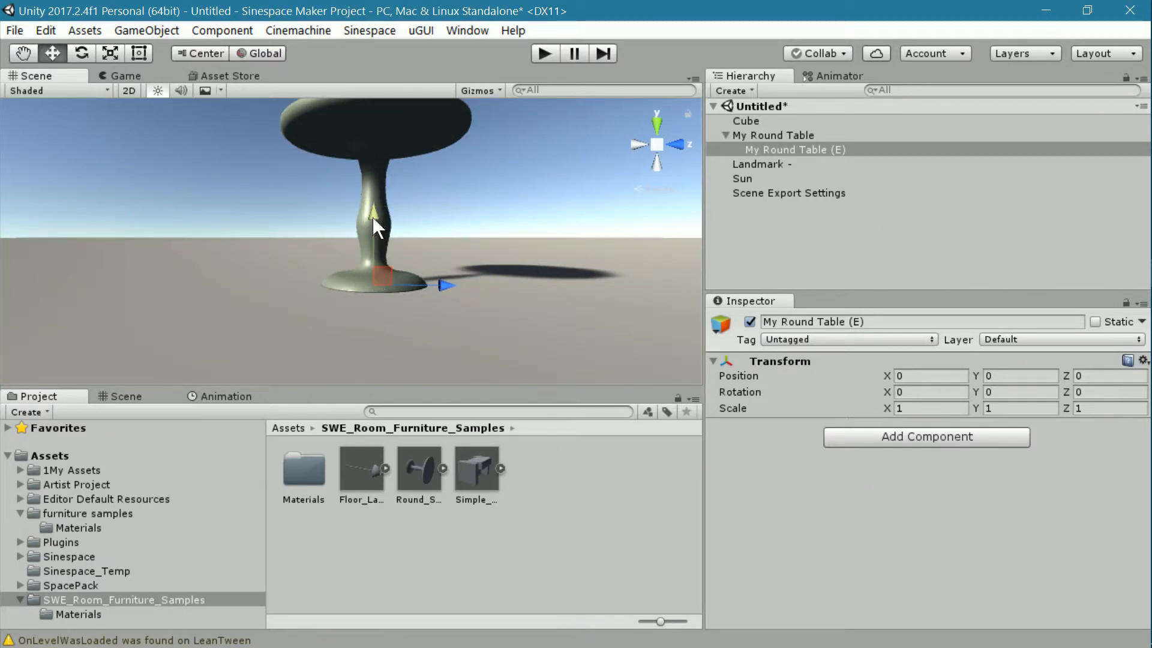
pyautogui.moveTo(430, 343); pyautogui.dragTo(428, 341, button='middle')
pyautogui.press('w')
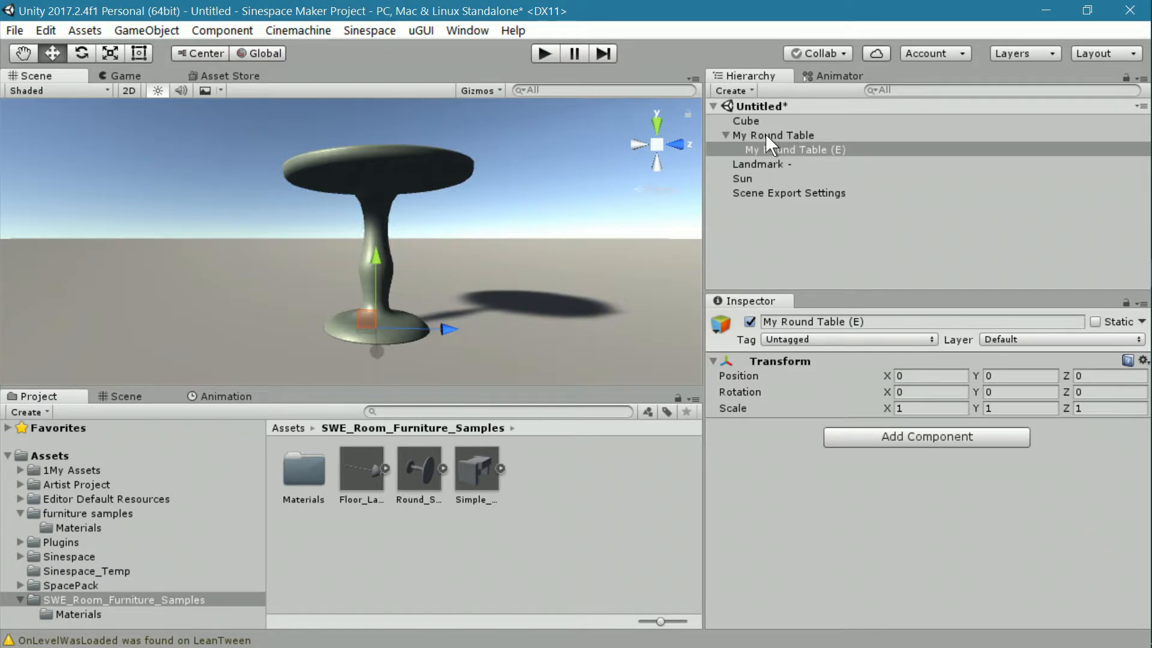
pyautogui.click(757, 150)
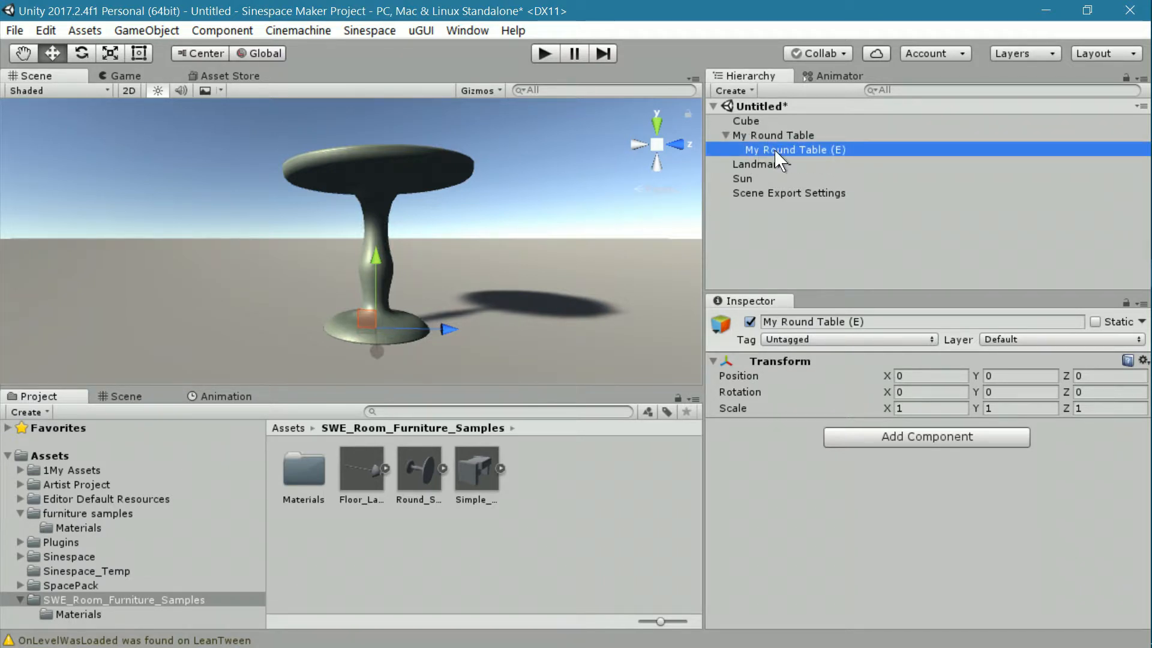
pyautogui.moveTo(758, 148); pyautogui.dragTo(751, 129)
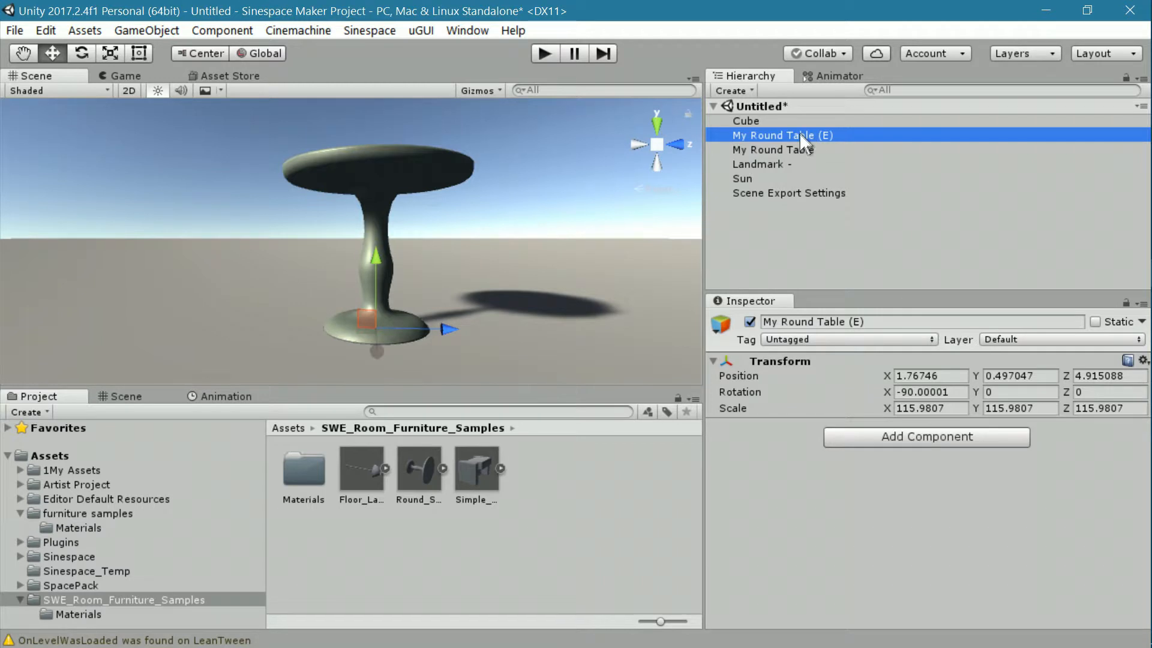
# - Compare the transforms and pivot positions of My Round Table and My Round Table (E)
pyautogui.click(752, 149)
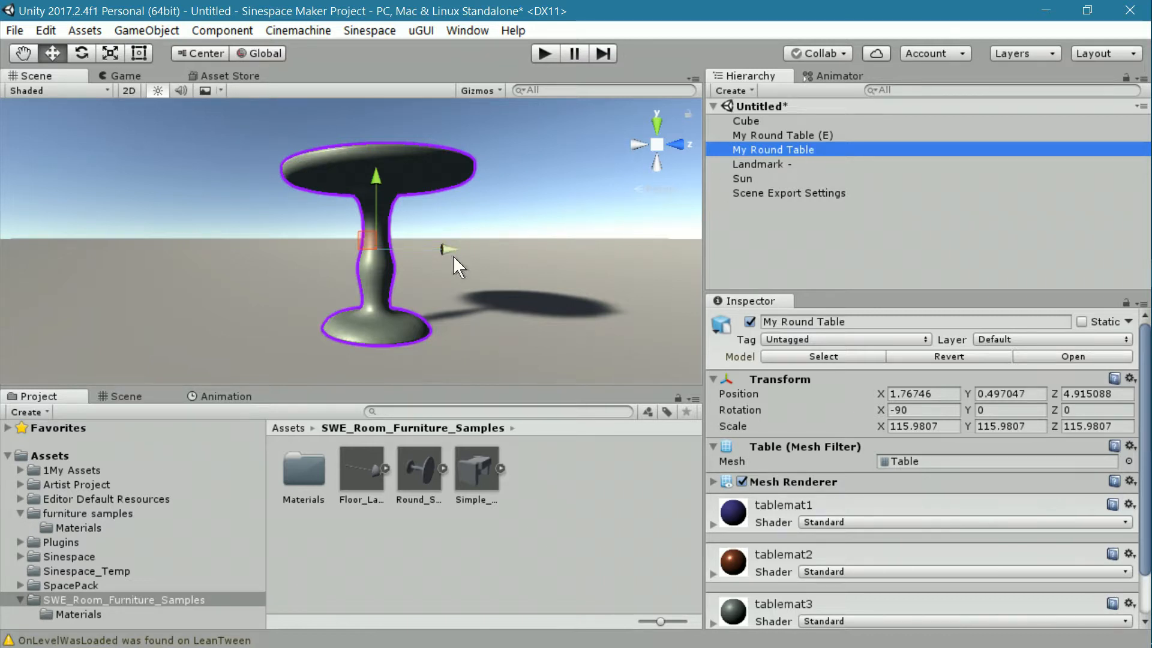
pyautogui.moveTo(498, 287)
pyautogui.mouseDown(button='middle')
pyautogui.moveTo(511, 291)
pyautogui.moveTo(493, 302)
pyautogui.mouseUp(button='middle')
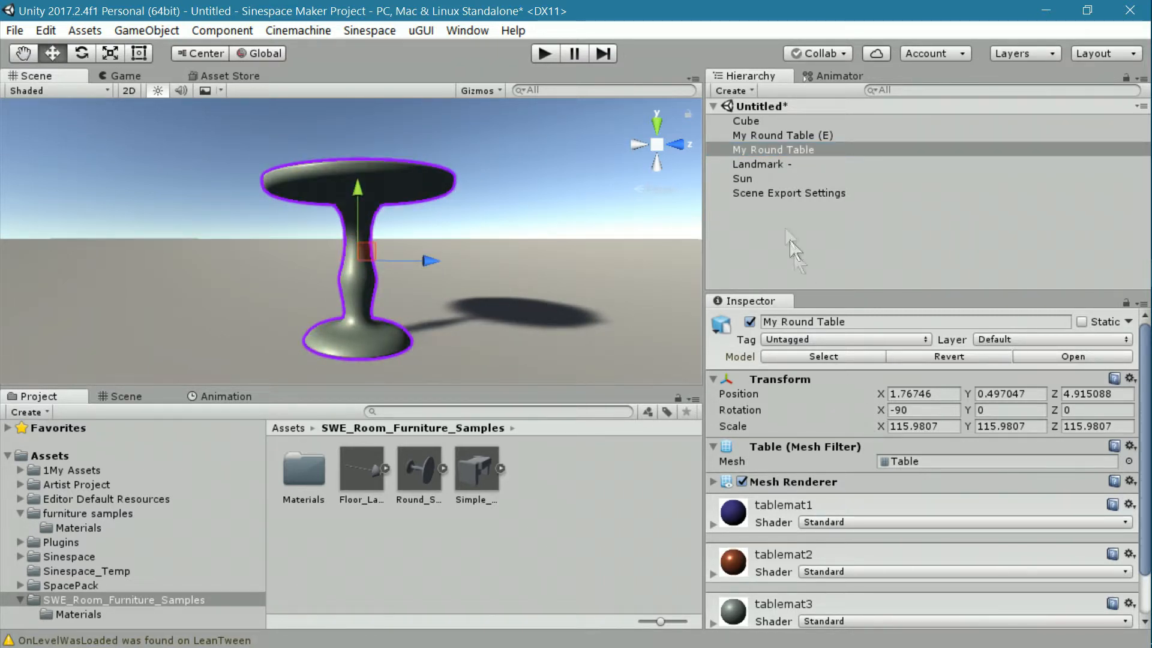
pyautogui.click(756, 136)
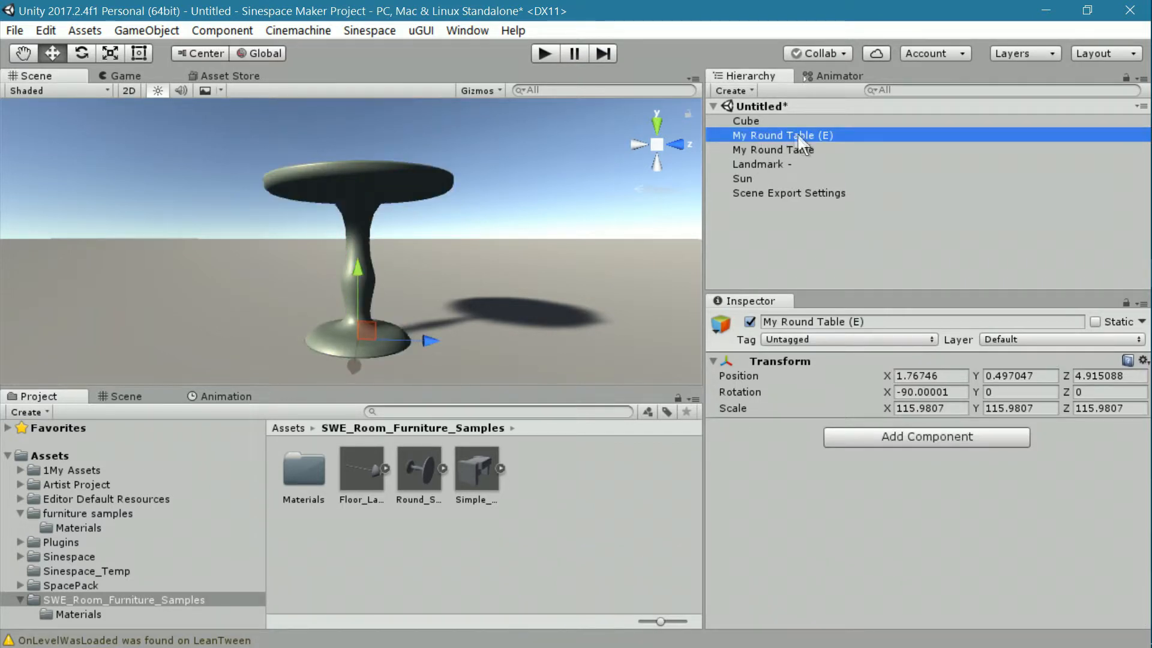
pyautogui.moveTo(488, 361); pyautogui.dragTo(547, 352, button='middle')
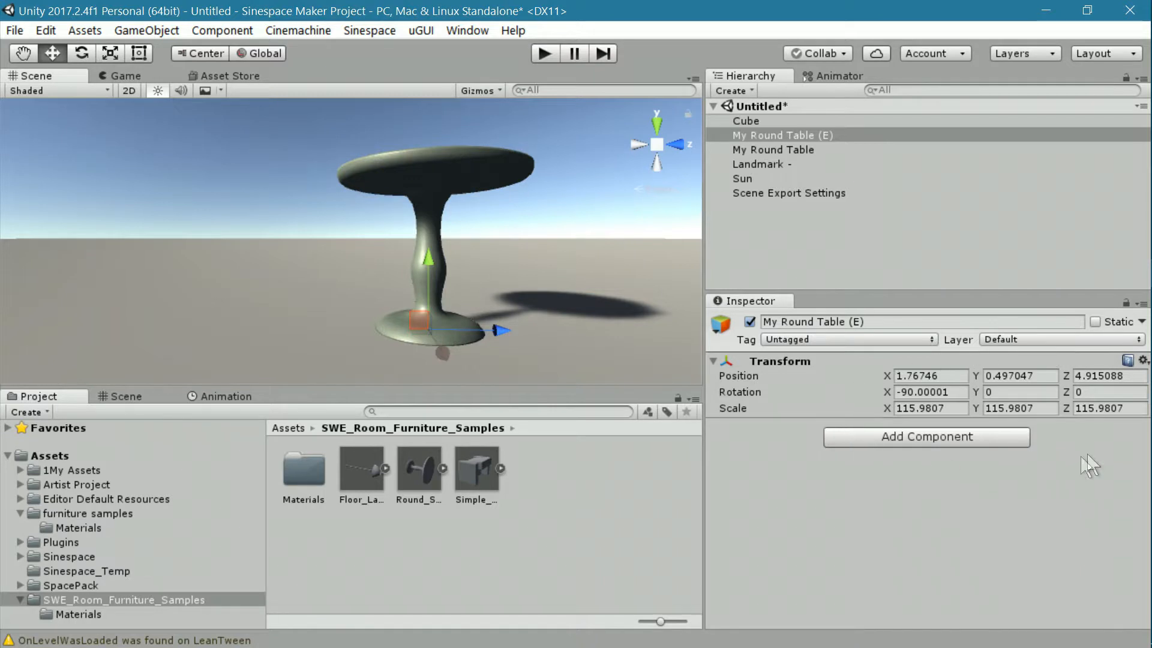
# - Nest My Round Table (E) under My Round Table, and return it to the scene root directly above the table
pyautogui.moveTo(765, 127); pyautogui.dragTo(765, 147)
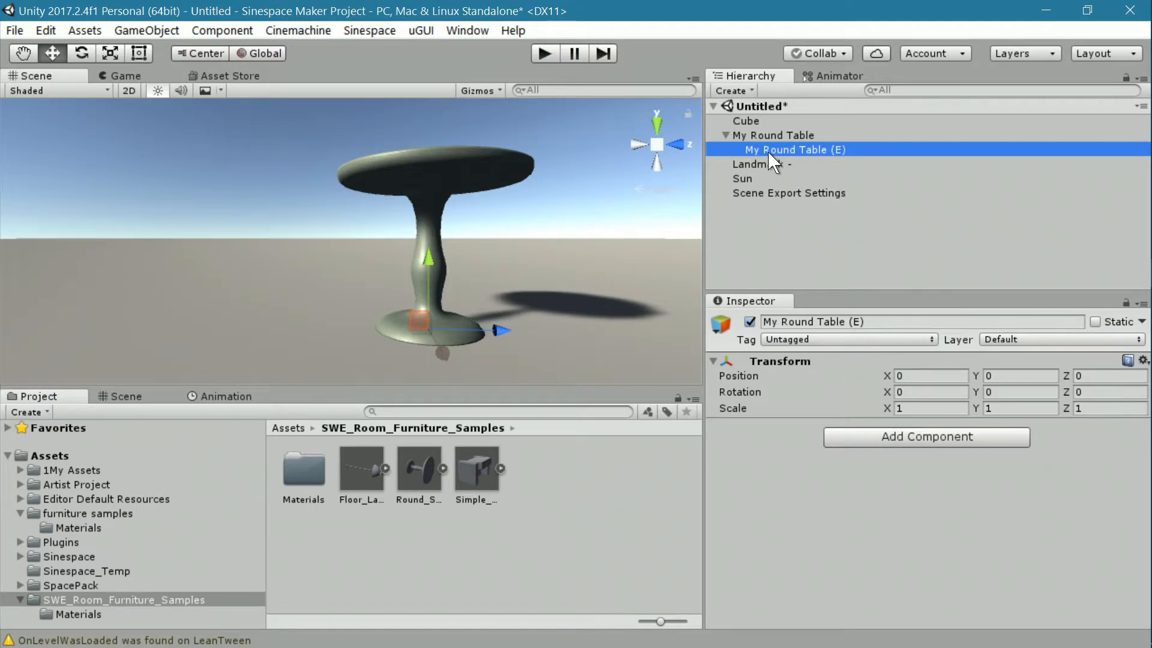
pyautogui.moveTo(765, 145); pyautogui.dragTo(756, 127)
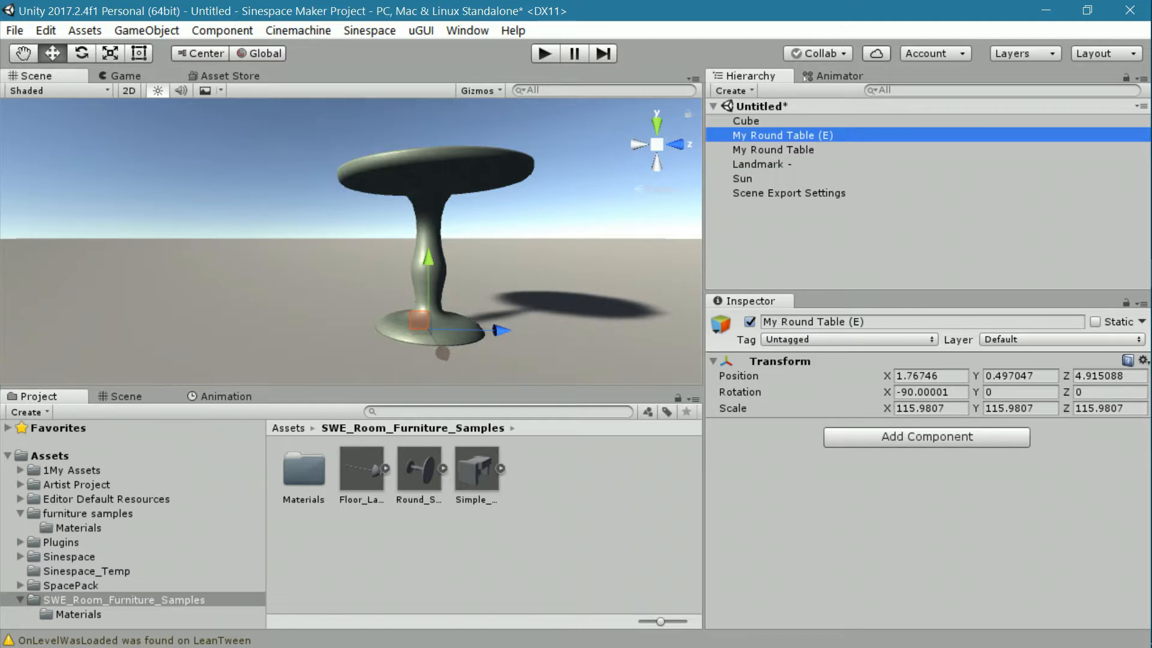
# - Set the X rotation of My Round Table (E) to 0
pyautogui.click(772, 150)
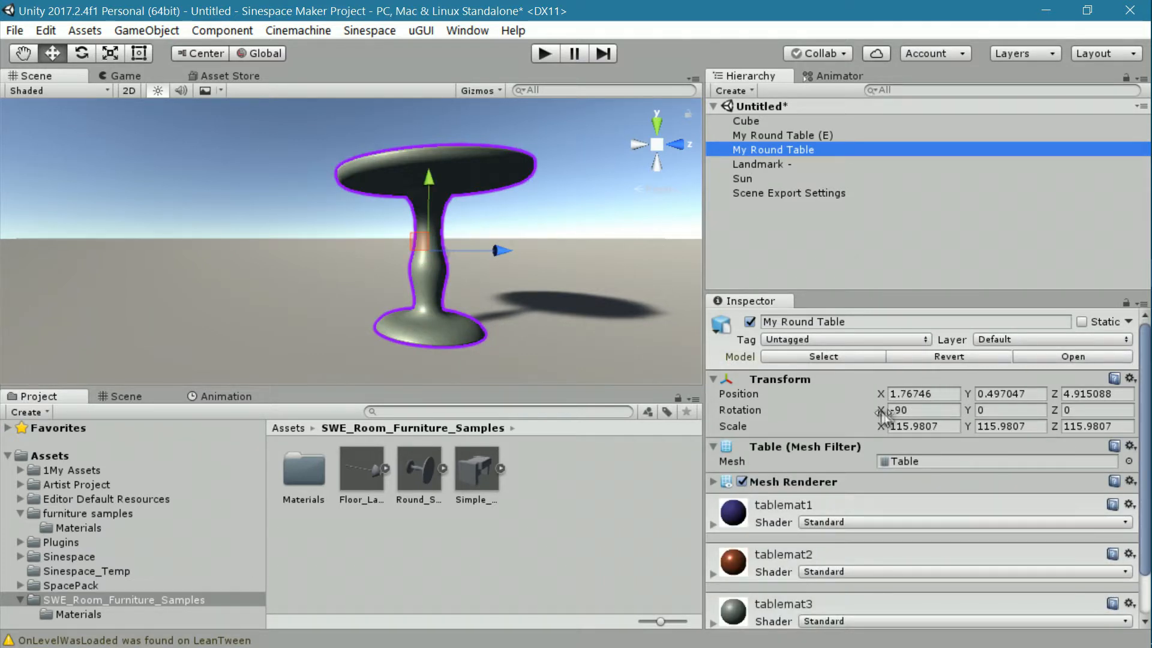
pyautogui.click(771, 135)
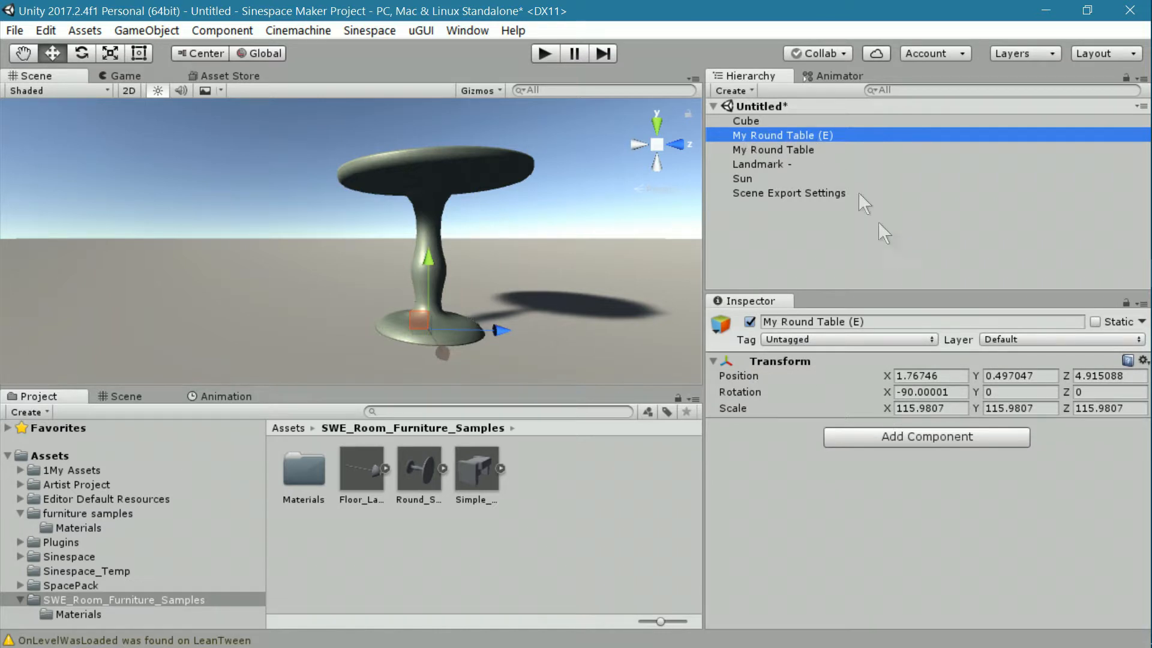
pyautogui.click(844, 394)
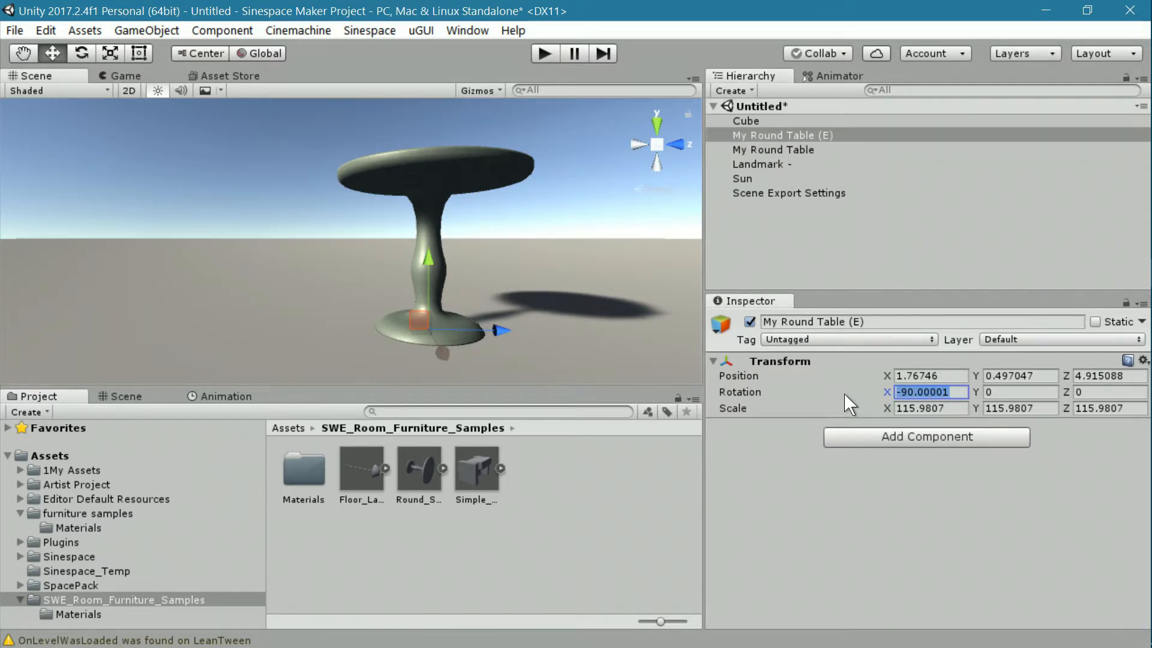
pyautogui.write('0')
# - Set the scale of My Round Table (E) to 1 on the X, Y and Z axes
pyautogui.click(868, 406)
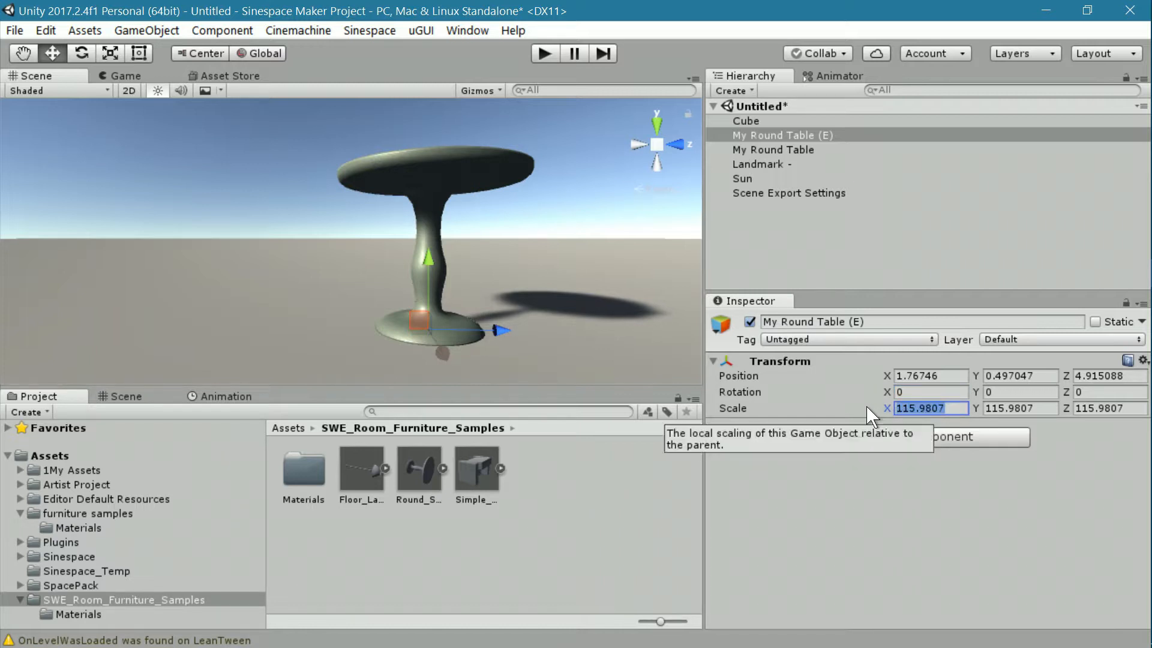
pyautogui.write('1')
pyautogui.click(1051, 409)
pyautogui.moveTo(1050, 410); pyautogui.dragTo(963, 413)
pyautogui.write('1')
pyautogui.moveTo(1128, 405); pyautogui.dragTo(1058, 406)
pyautogui.write('1')
pyautogui.click(1019, 392)
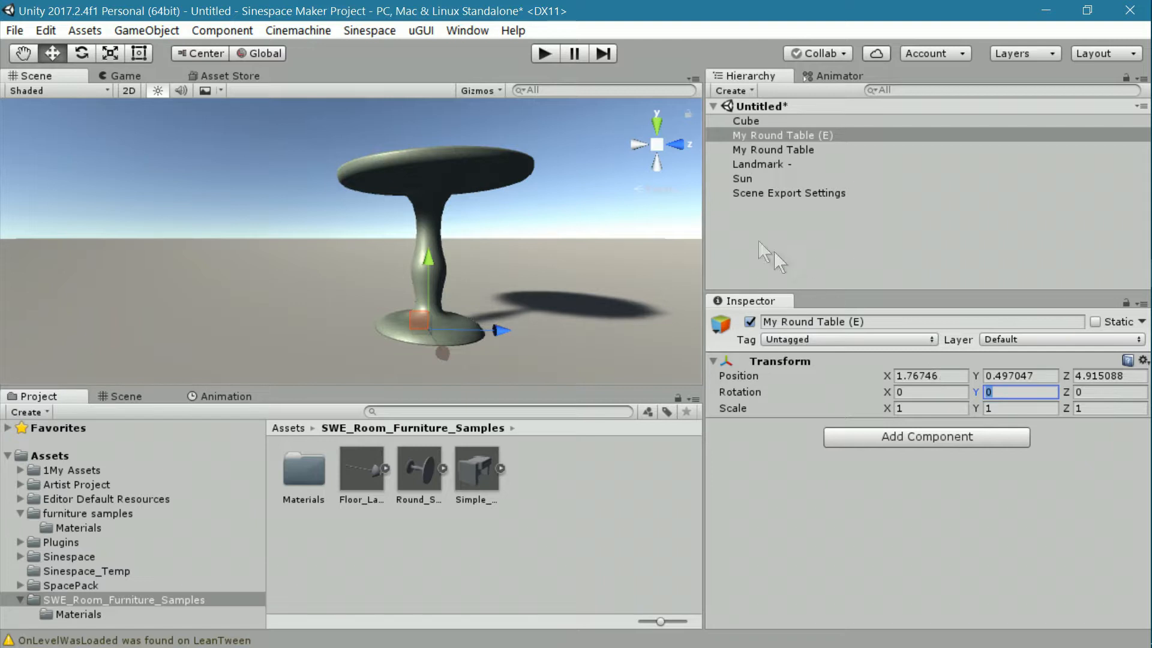
# - Examine the table from a wider, higher viewpoint and check the empty object's placement against the table model
pyautogui.moveTo(570, 292); pyautogui.dragTo(561, 308, button='middle')
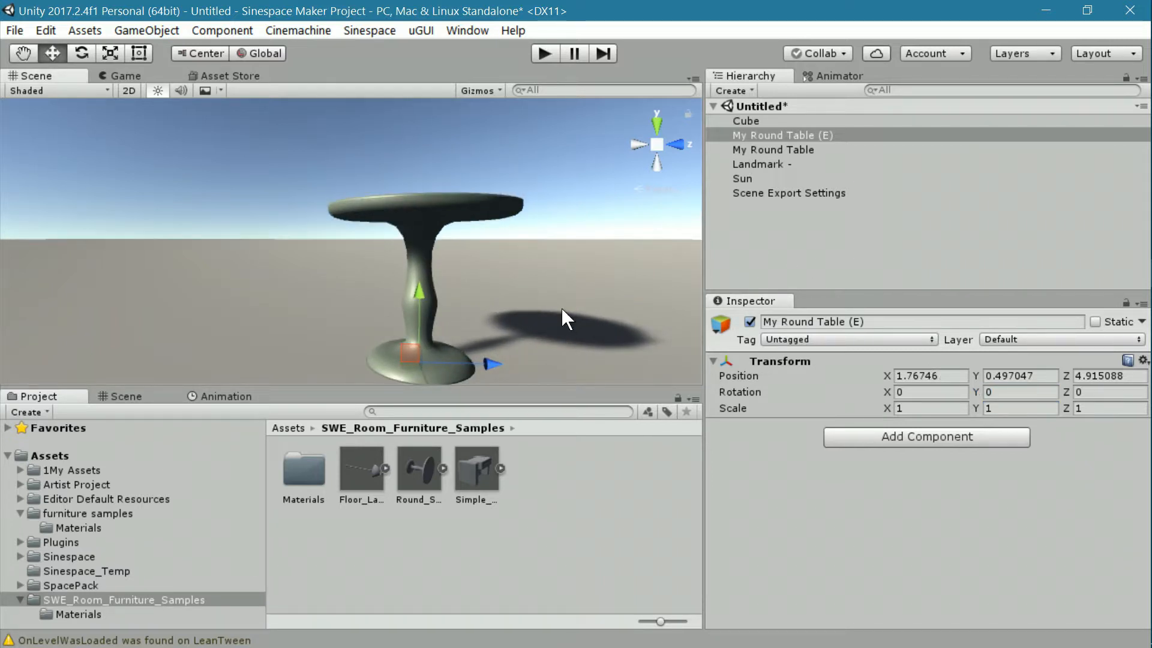
pyautogui.scroll(-5, 560, 308)
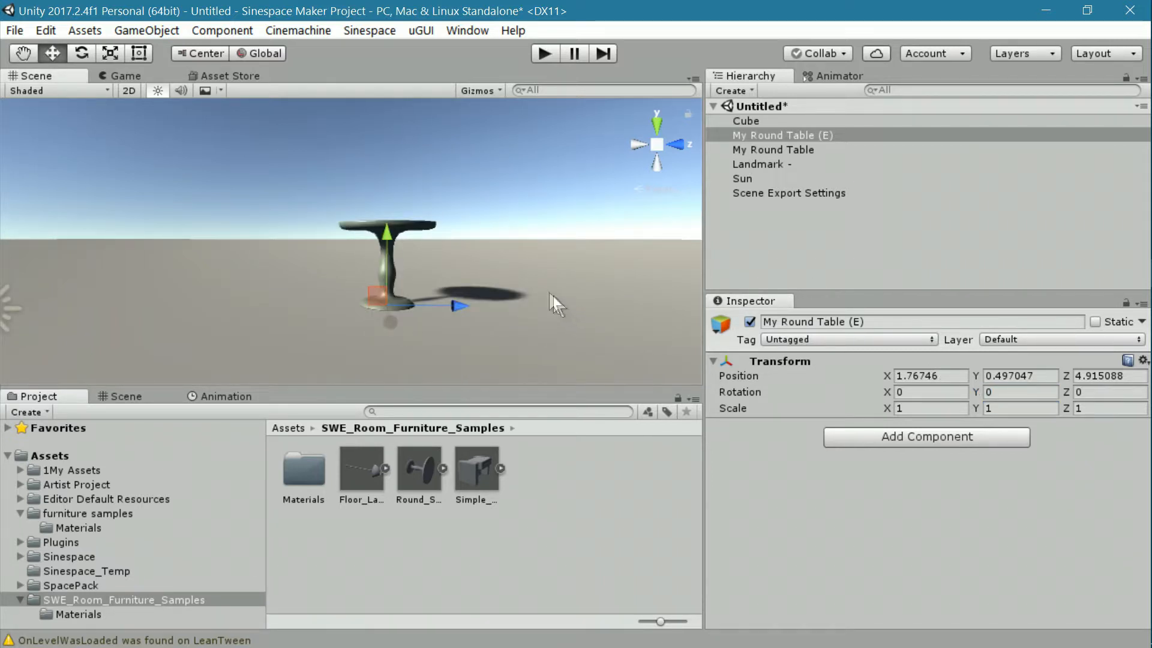
pyautogui.moveTo(543, 254); pyautogui.dragTo(538, 342, button='right')
pyautogui.moveTo(514, 303); pyautogui.dragTo(493, 351, button='middle')
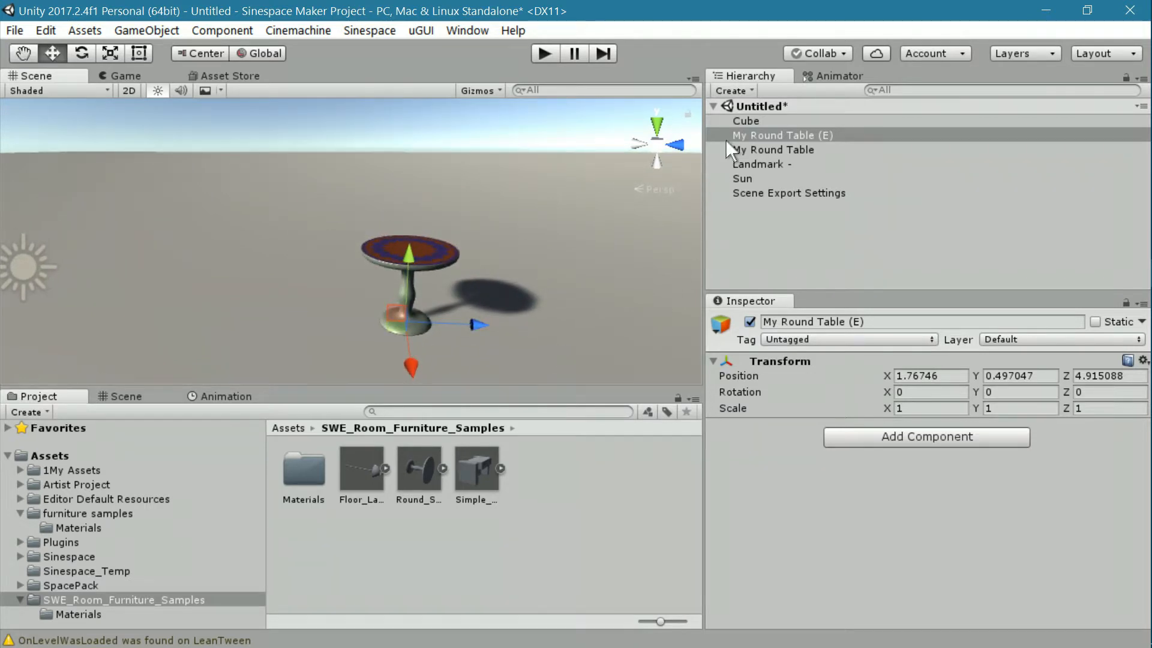
pyautogui.click(824, 135)
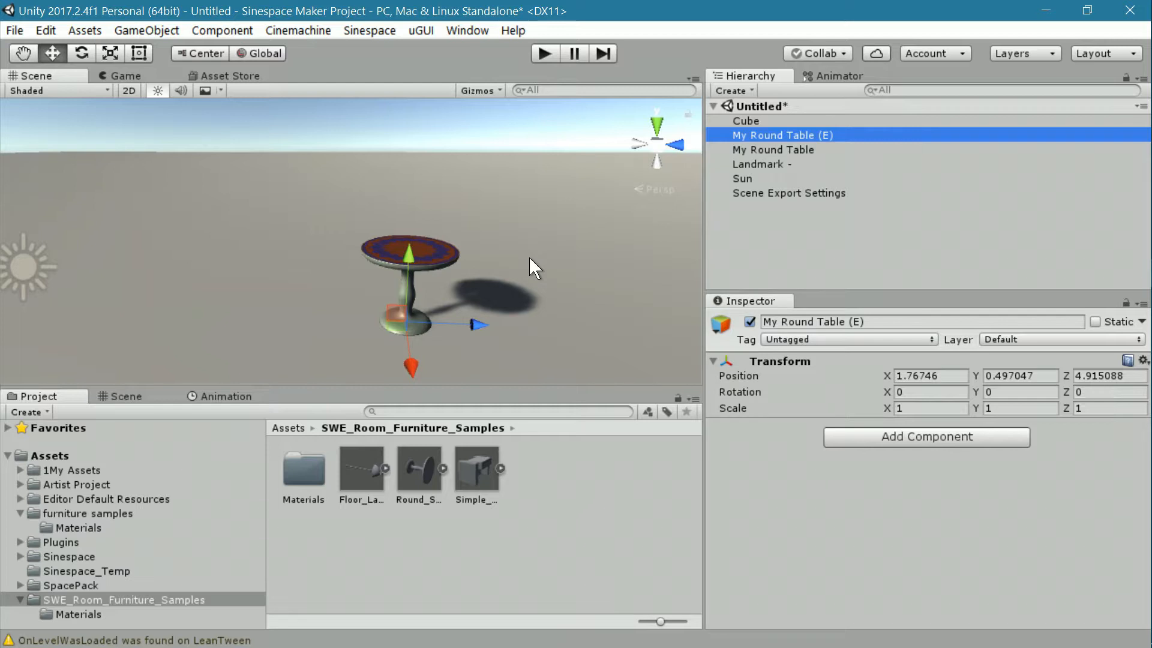
pyautogui.click(146, 30)
pyautogui.moveTo(159, 92)
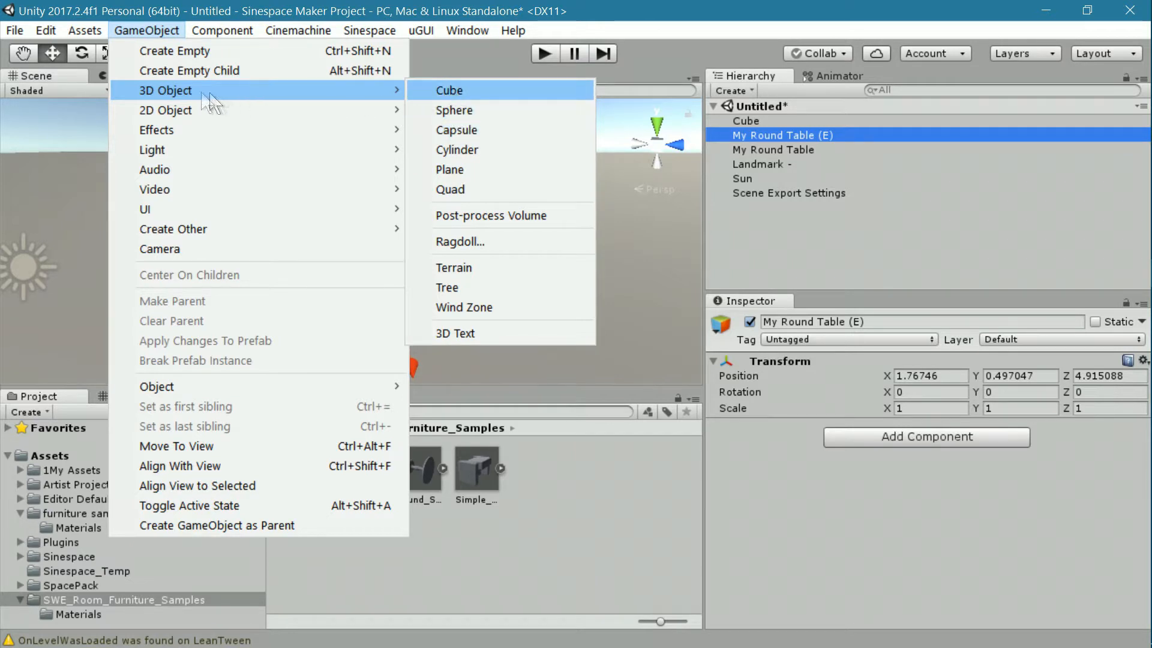
pyautogui.click(163, 33)
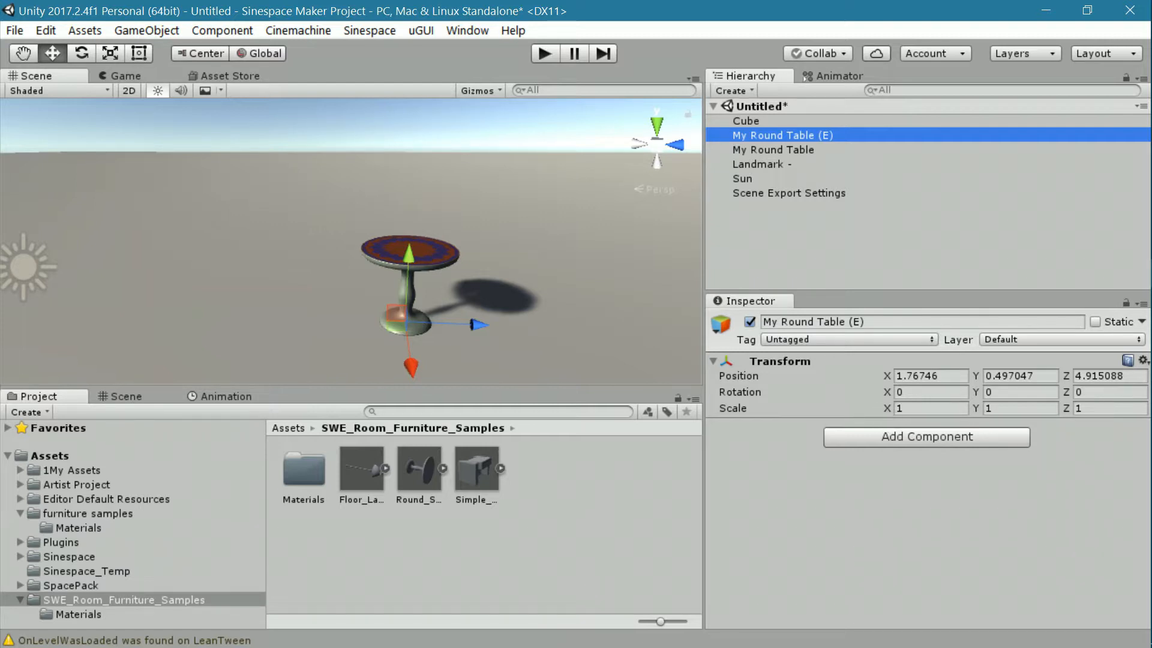
pyautogui.click(785, 150)
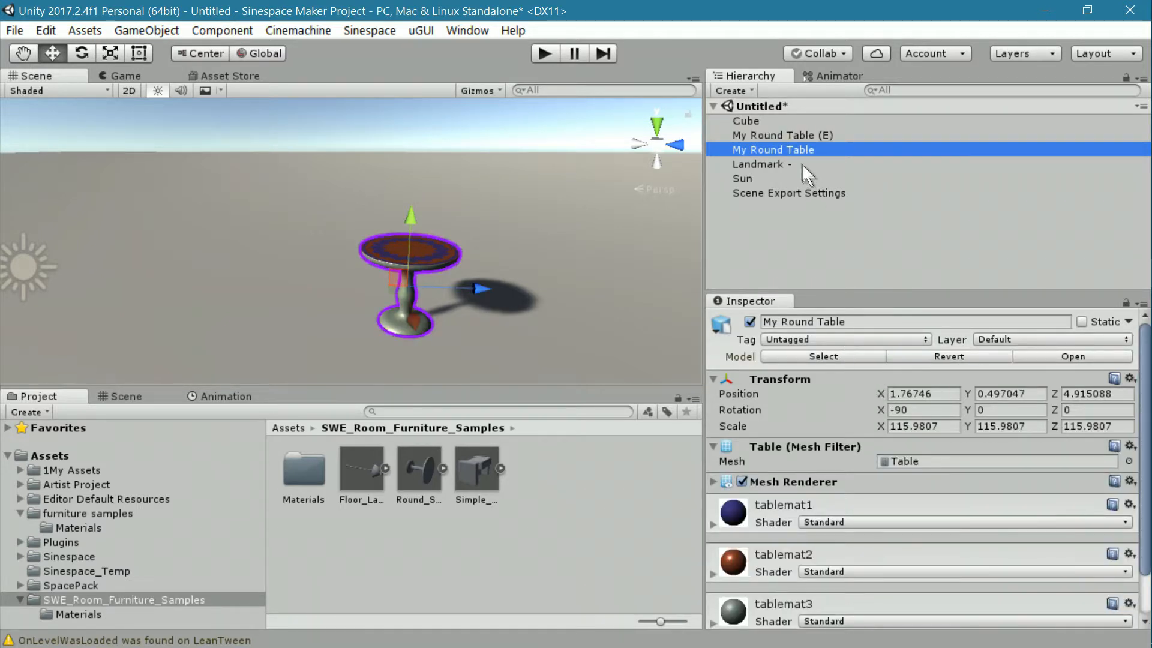
pyautogui.click(765, 133)
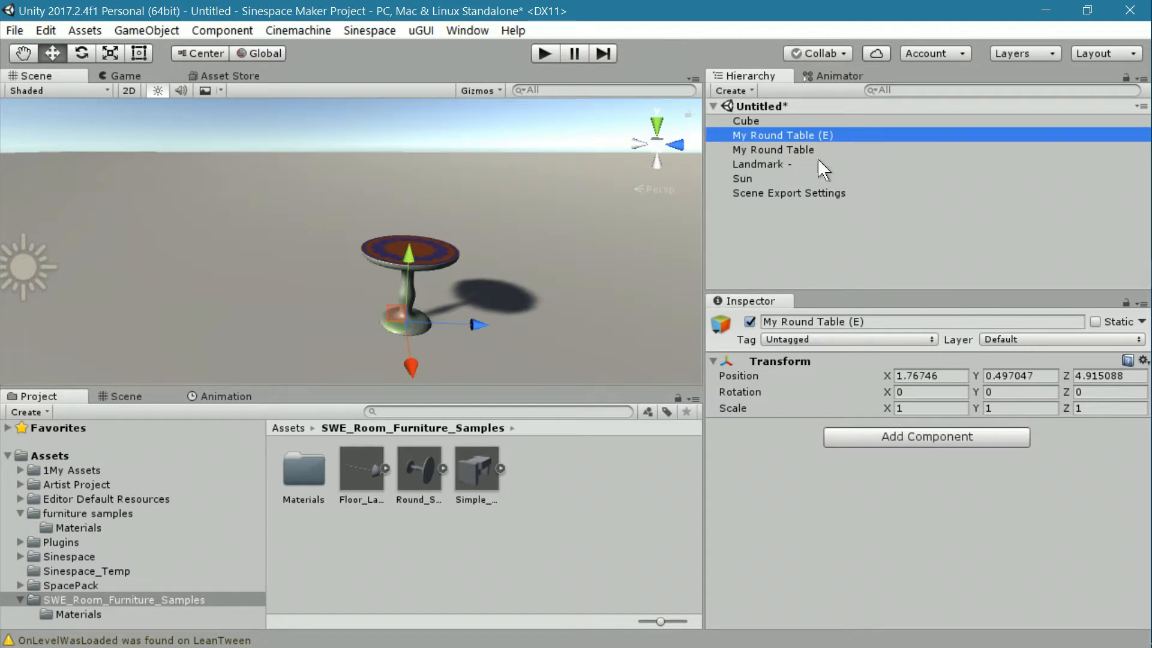
pyautogui.click(759, 150)
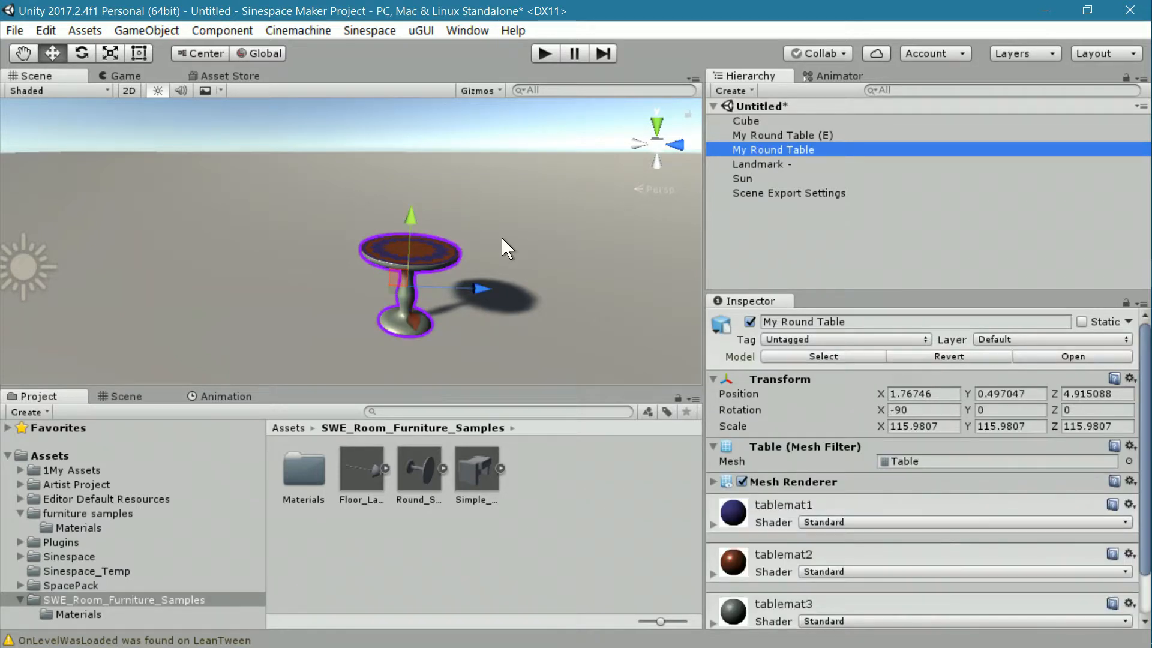
# - Adjust the height of My Round Table (E) to the underside of the table's base, at Y position 0.496
pyautogui.click(774, 135)
pyautogui.keyDown('alt'); pyautogui.moveTo(543, 267); pyautogui.dragTo(523, 204); pyautogui.keyUp('alt')
pyautogui.scroll(6, 397, 304)
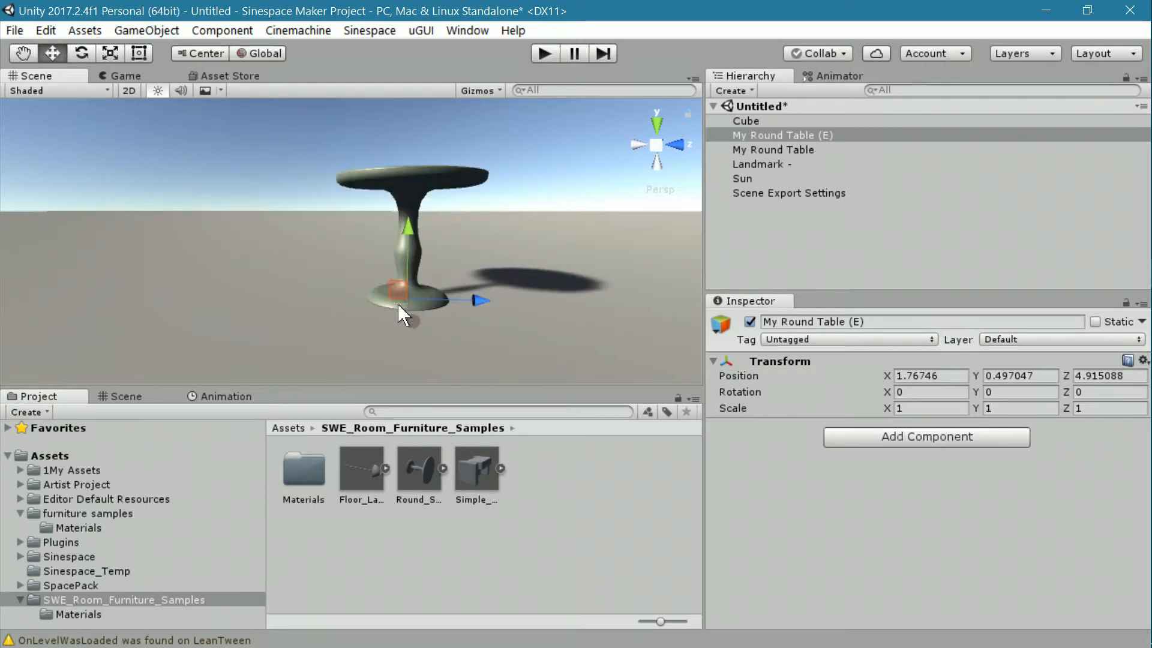
pyautogui.moveTo(378, 270); pyautogui.dragTo(415, 199)
pyautogui.press('w')
pyautogui.moveTo(508, 326)
pyautogui.mouseDown(button='middle')
pyautogui.moveTo(502, 293)
pyautogui.moveTo(505, 315)
pyautogui.mouseUp(button='middle')
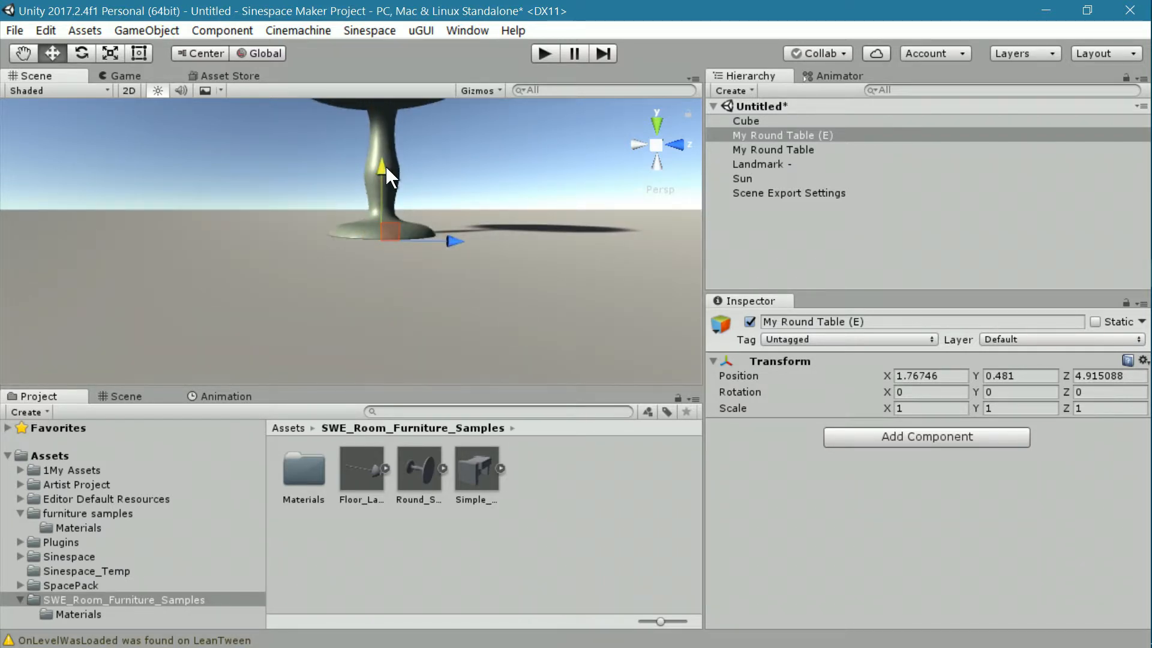
pyautogui.moveTo(385, 167); pyautogui.dragTo(385, 164)
pyautogui.moveTo(558, 345)
pyautogui.mouseDown(button='middle')
pyautogui.moveTo(543, 317)
pyautogui.moveTo(543, 333)
pyautogui.mouseUp(button='middle')
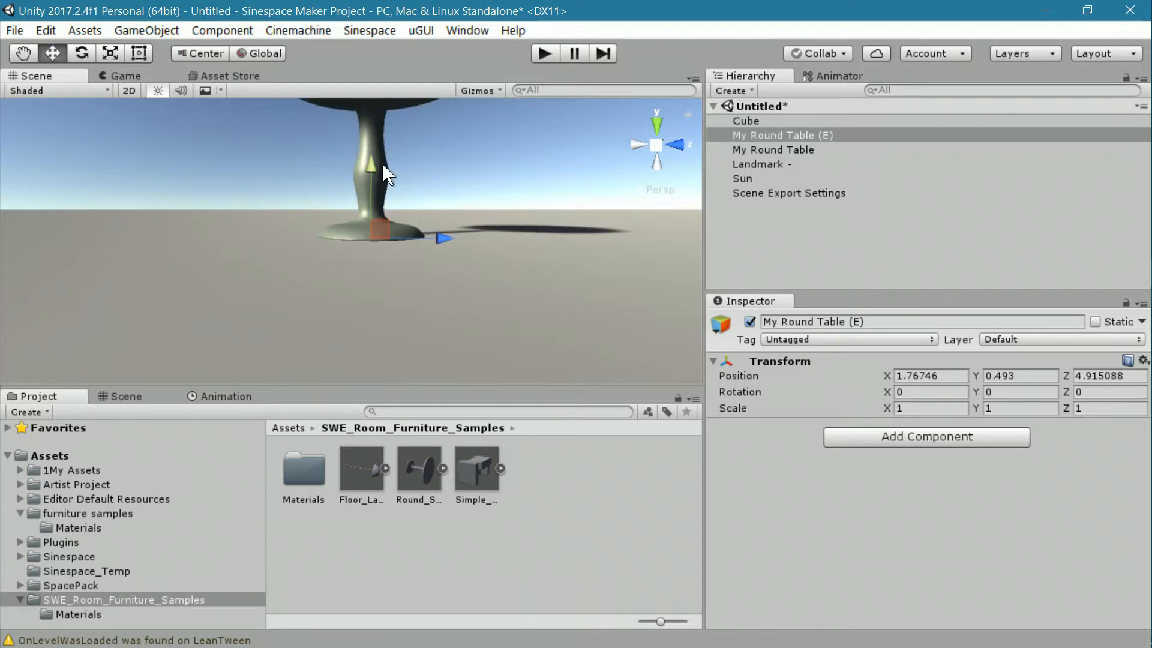
pyautogui.moveTo(375, 168); pyautogui.dragTo(376, 167)
pyautogui.scroll(-5, 497, 282)
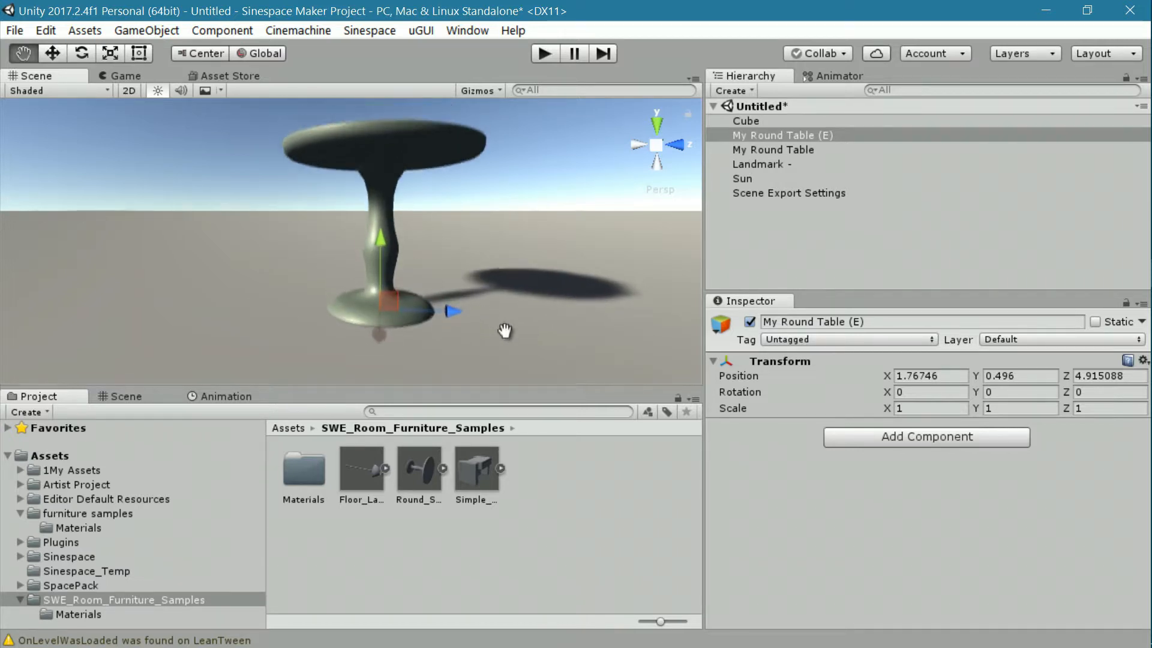
pyautogui.scroll(2, 516, 334)
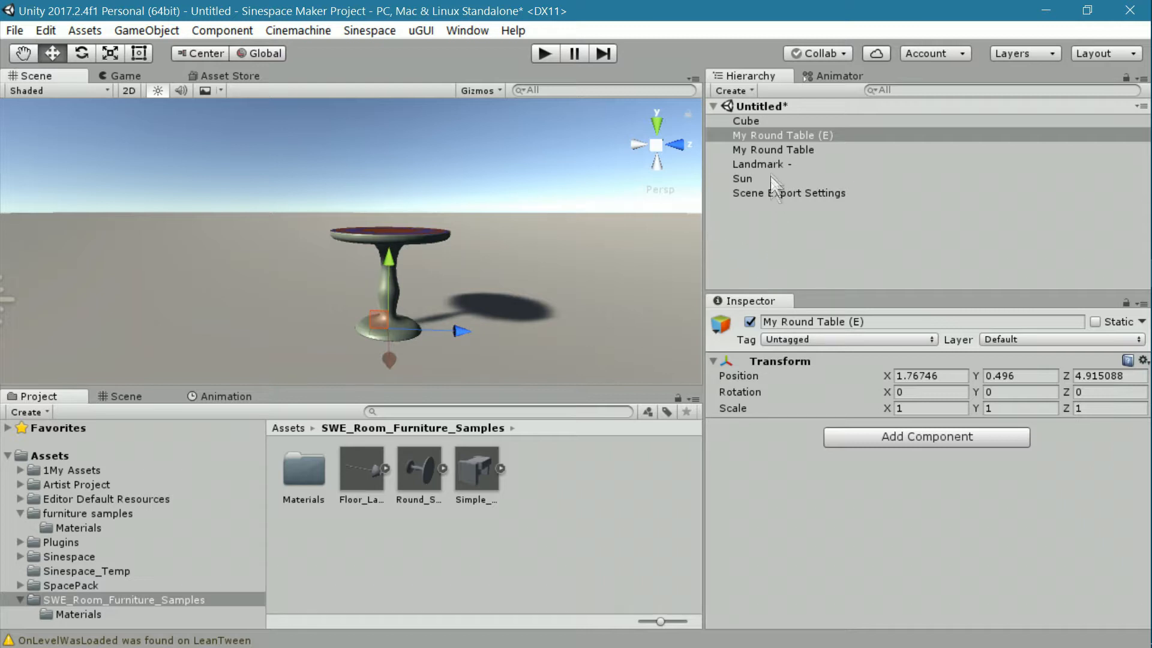
# - Make My Round Table a child of My Round Table (E) in the scene hierarchy
pyautogui.click(767, 150)
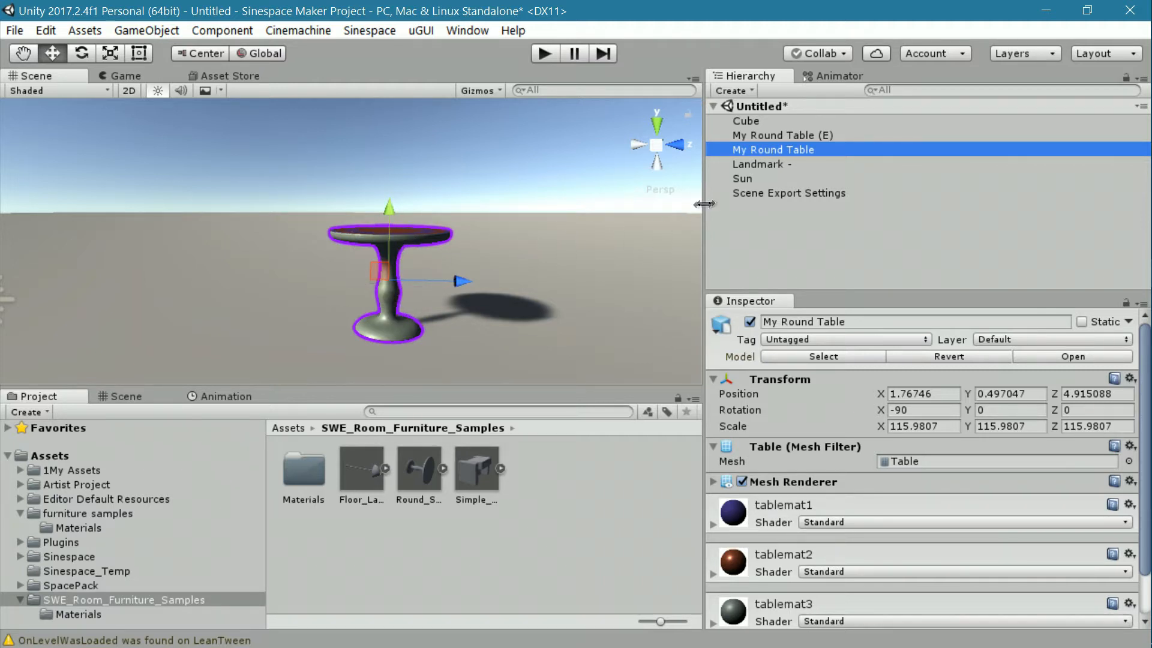
pyautogui.click(761, 137)
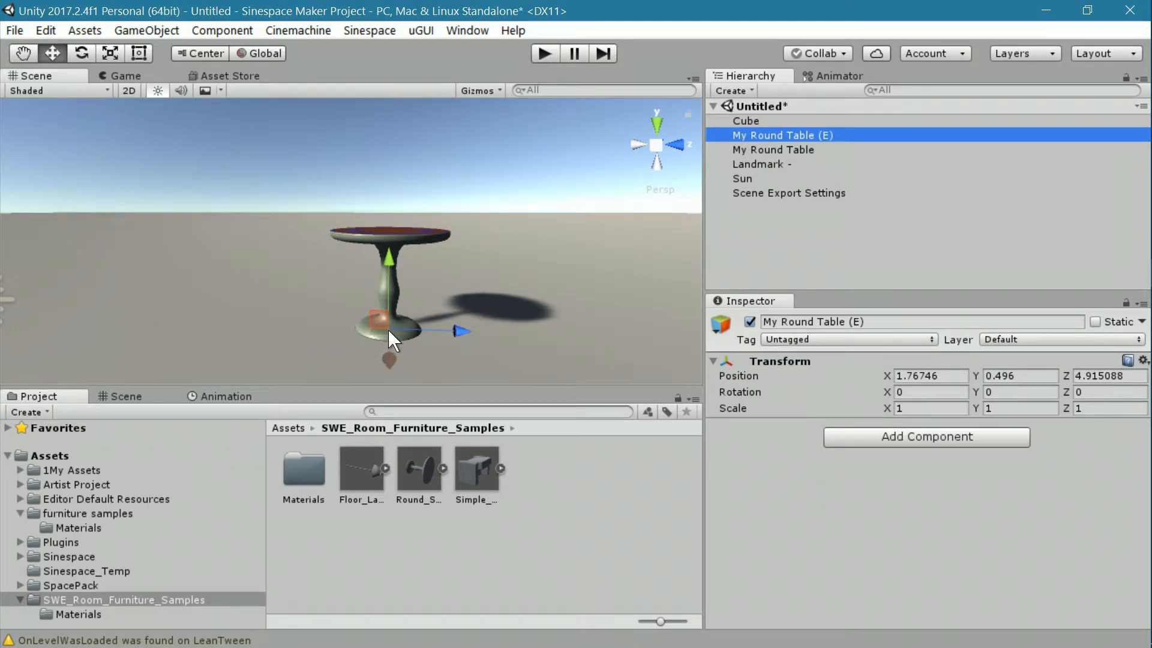
pyautogui.click(766, 150)
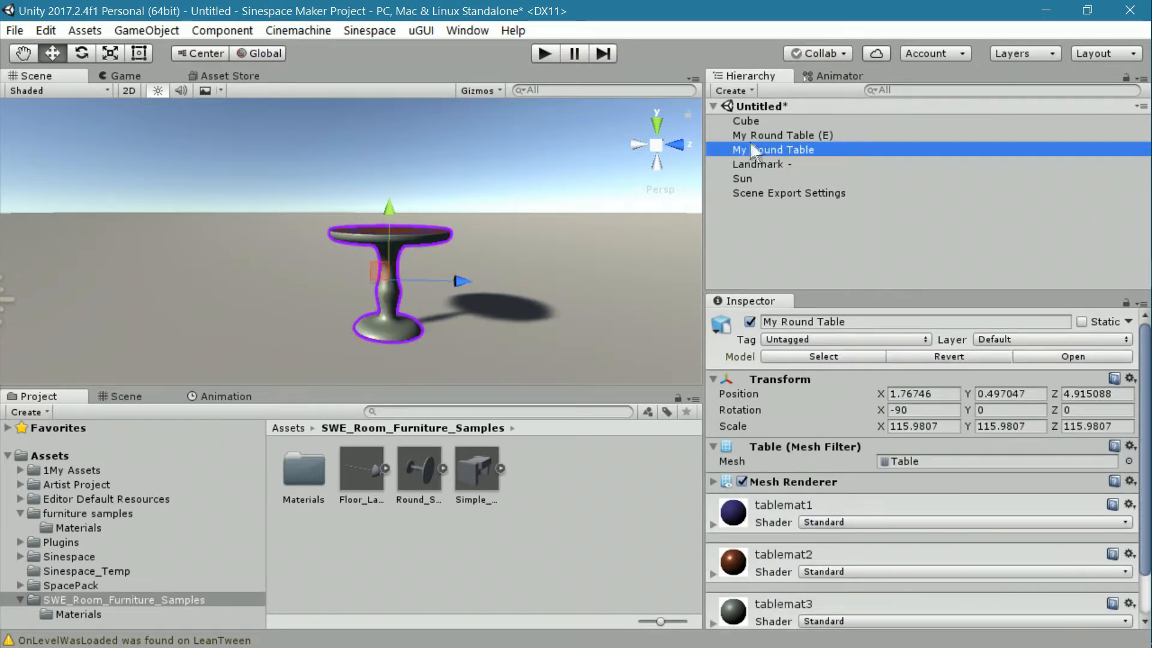
pyautogui.moveTo(755, 157); pyautogui.dragTo(752, 133)
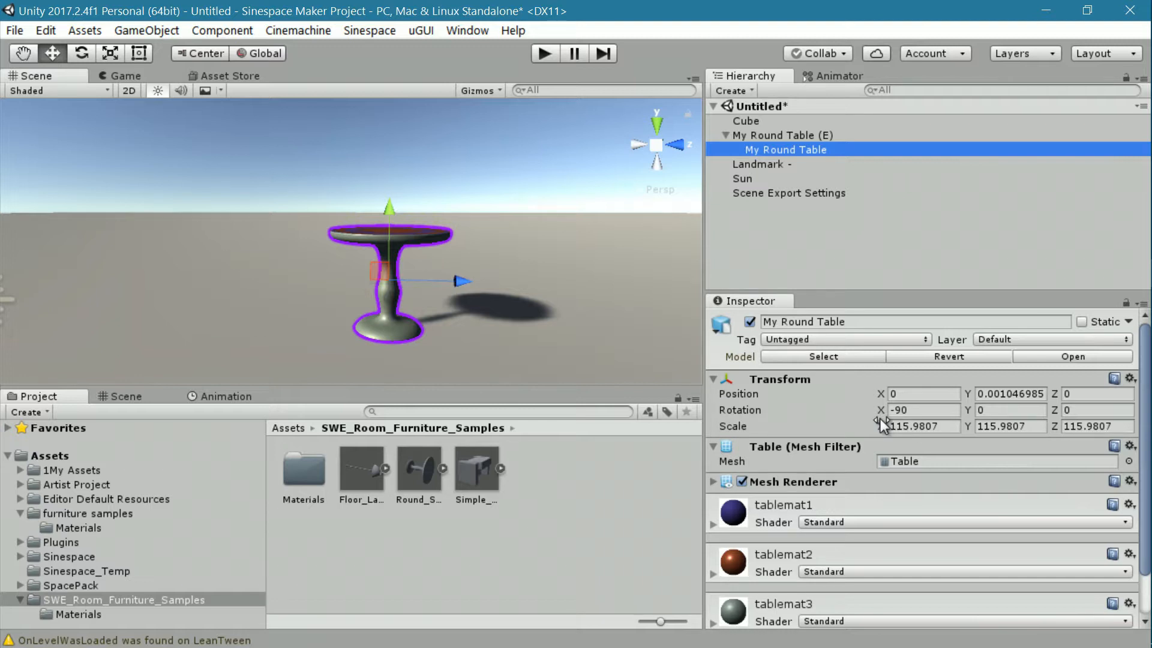
# - Add a Virtual Good component to the parent object My Round Table (E) and enlarge the area showing its settings
pyautogui.click(769, 133)
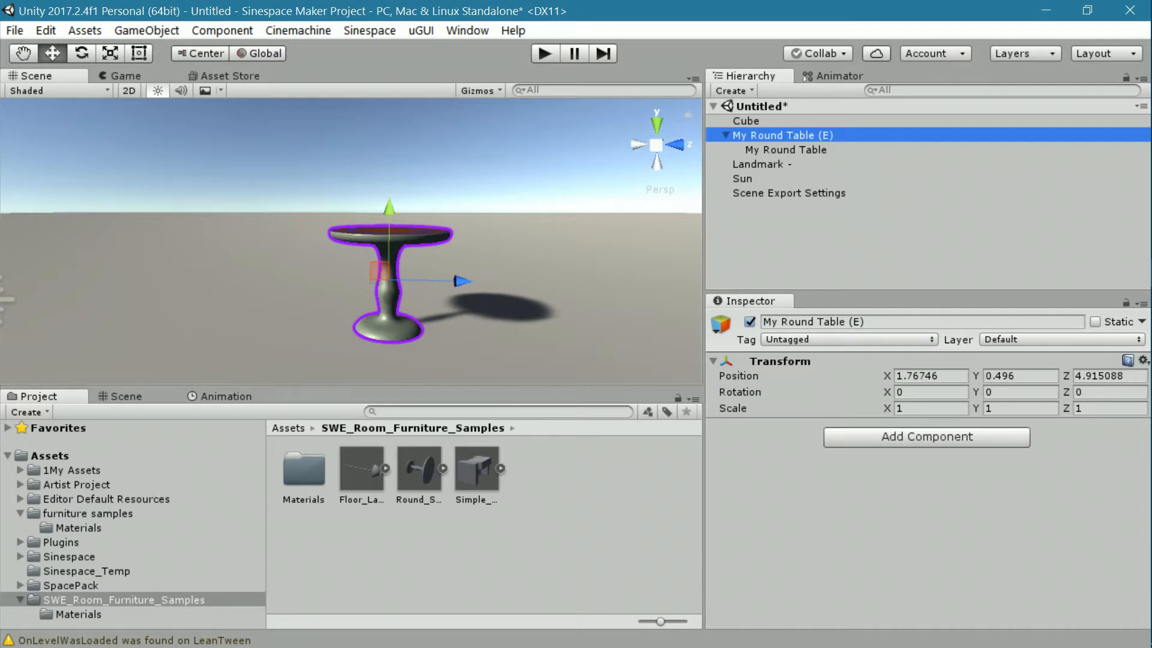
pyautogui.moveTo(547, 304); pyautogui.dragTo(551, 316, button='middle')
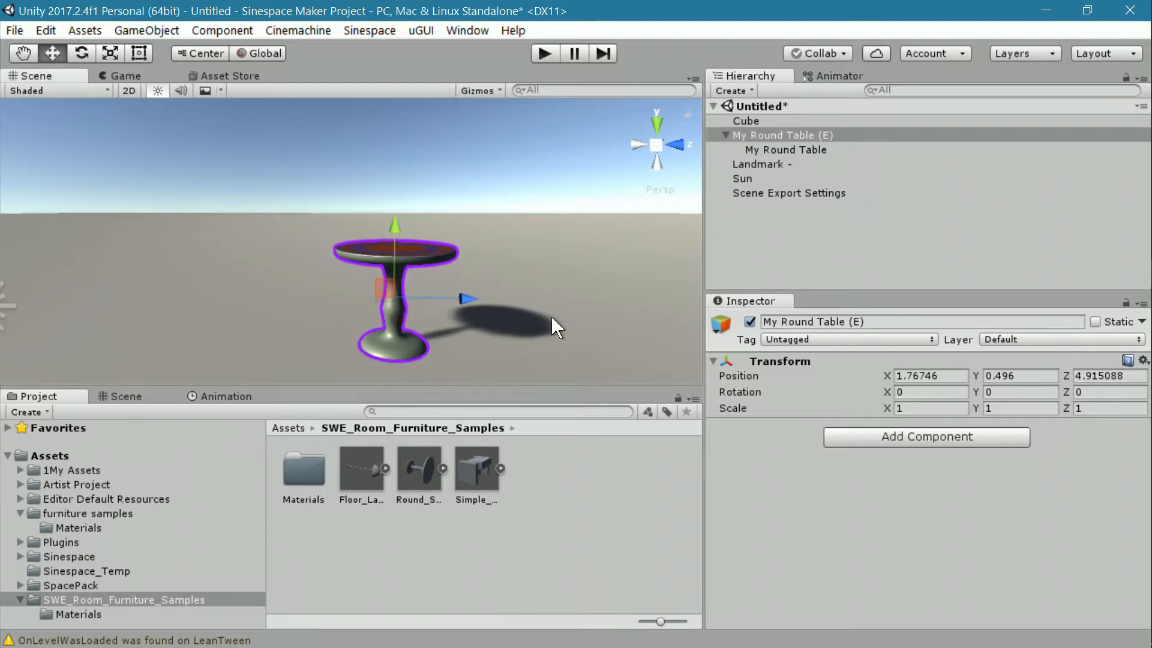
pyautogui.click(772, 147)
pyautogui.click(769, 139)
pyautogui.scroll(-2, 542, 305)
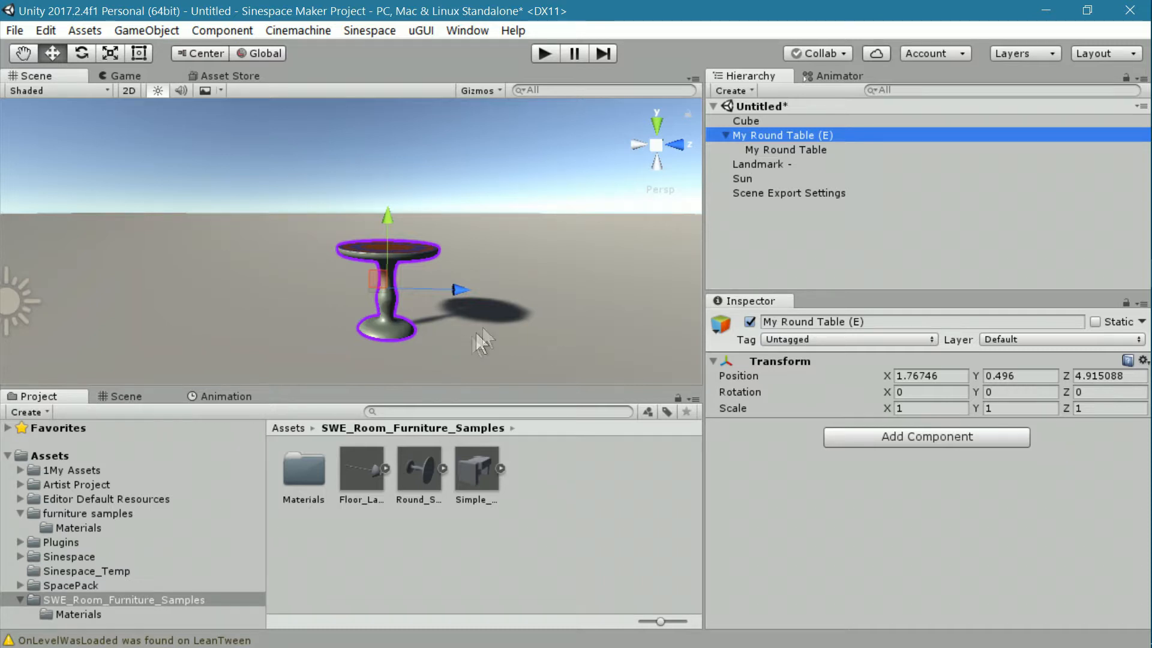
pyautogui.click(875, 438)
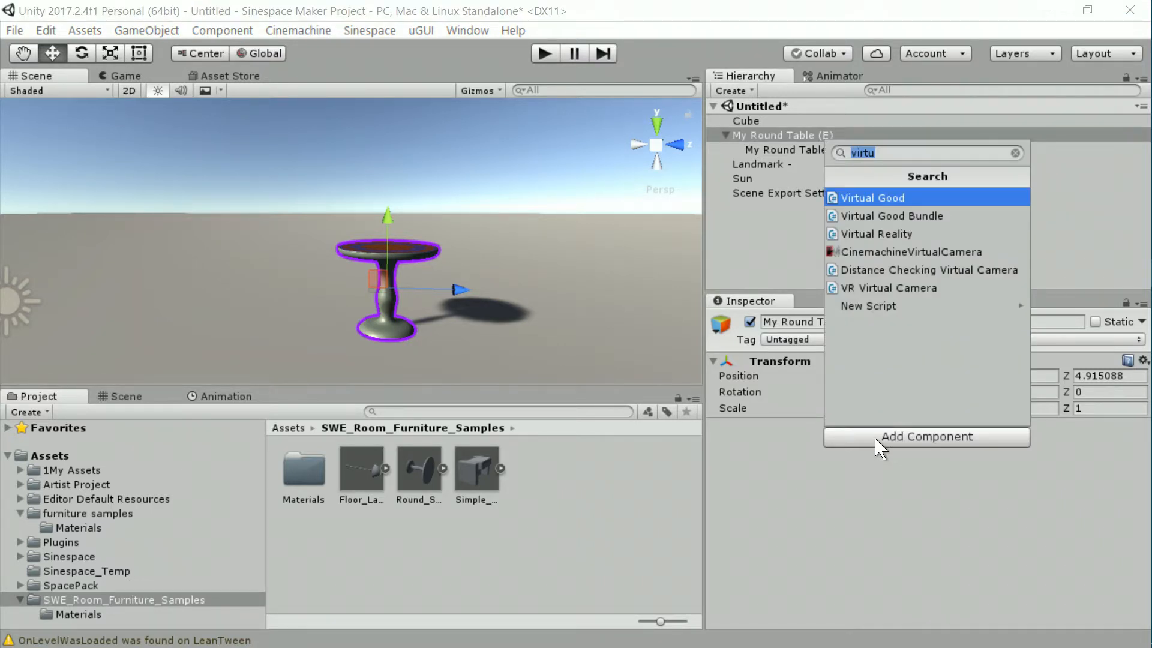
pyautogui.click(869, 197)
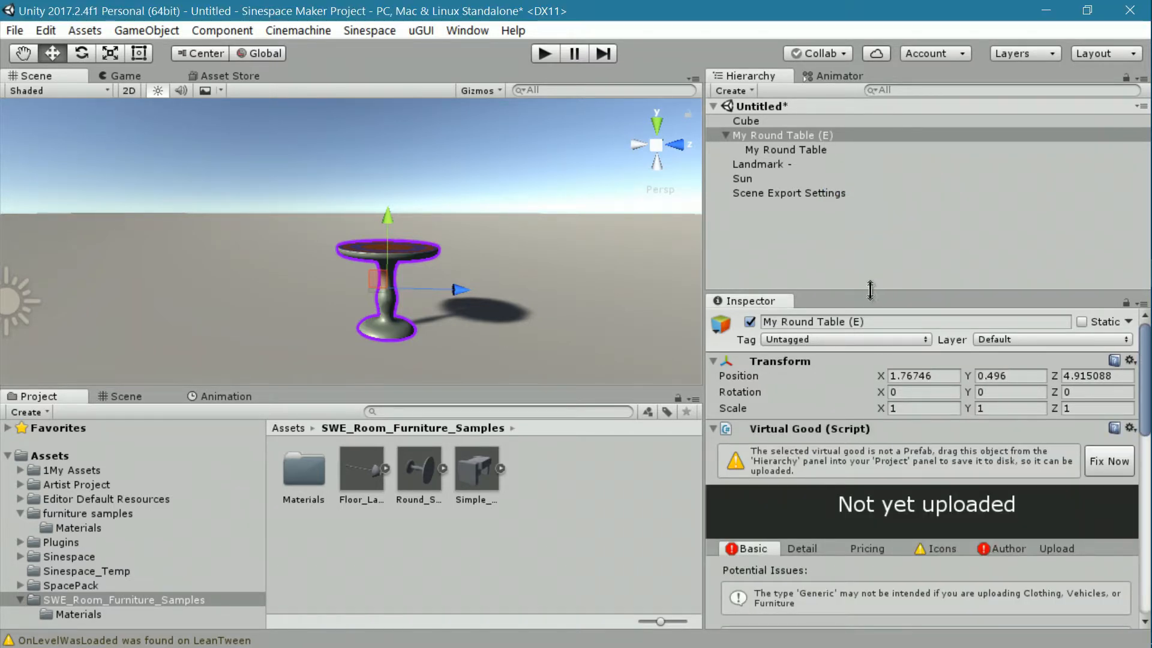
pyautogui.moveTo(871, 287); pyautogui.dragTo(858, 241)
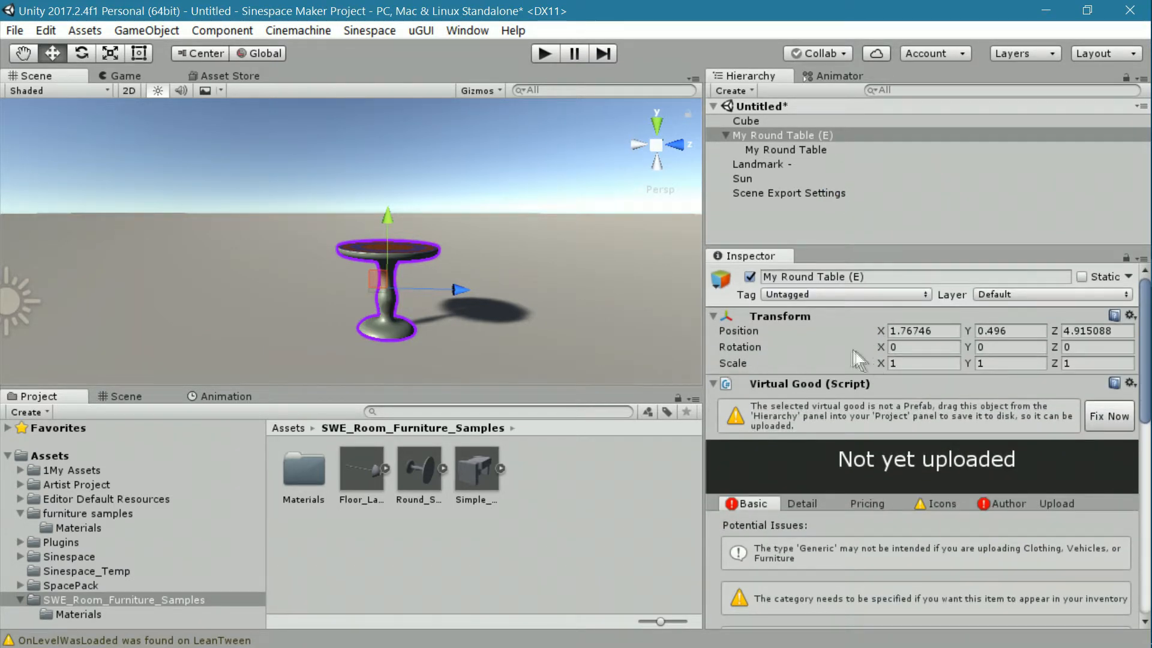
# - Review the Virtual Good settings of My Round Table (E) and compare them with the Scene Export Settings object, including its Scene Save Settings and submission options
pyautogui.scroll(-5, 907, 428)
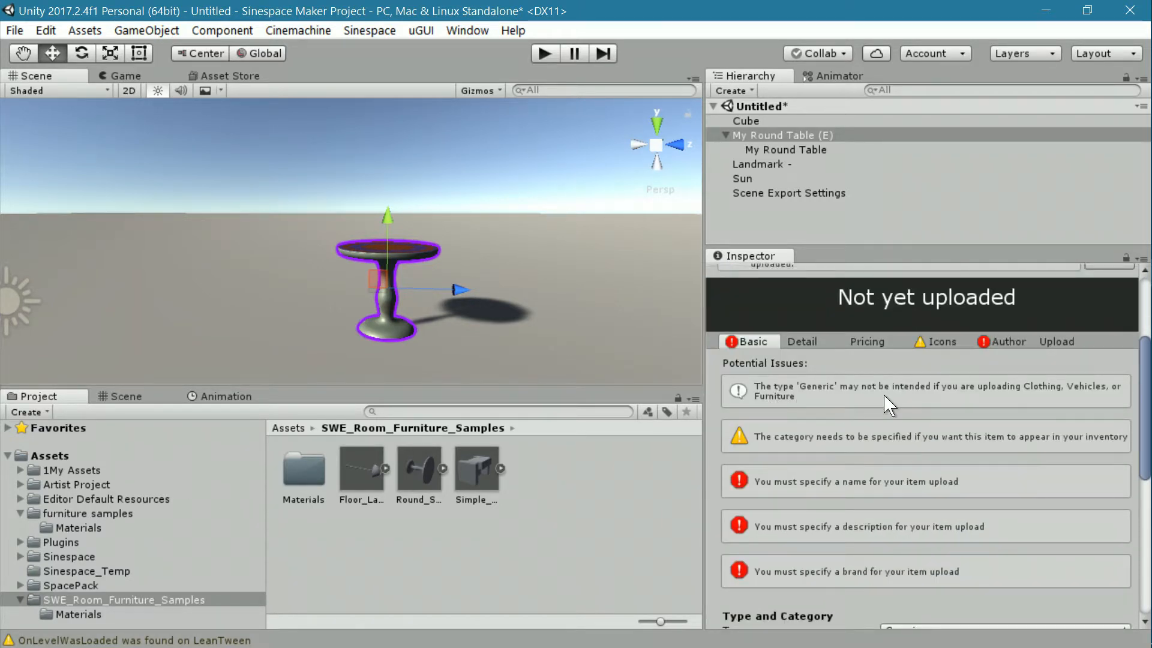
pyautogui.scroll(2, 862, 392)
pyautogui.scroll(2, 861, 390)
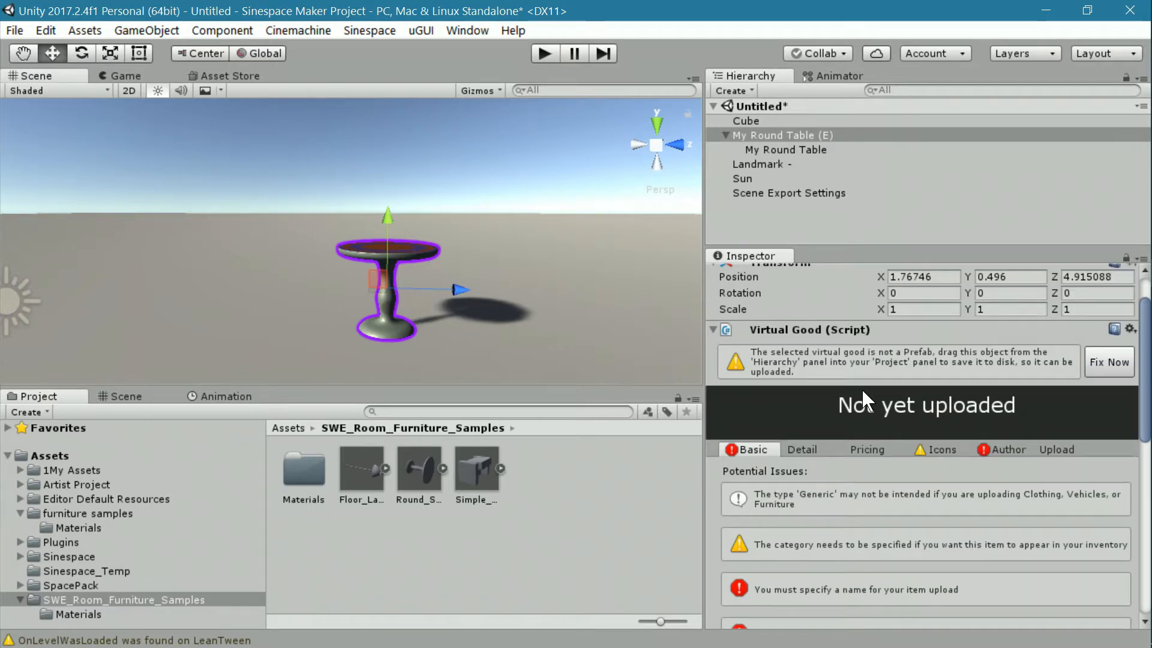
pyautogui.click(769, 191)
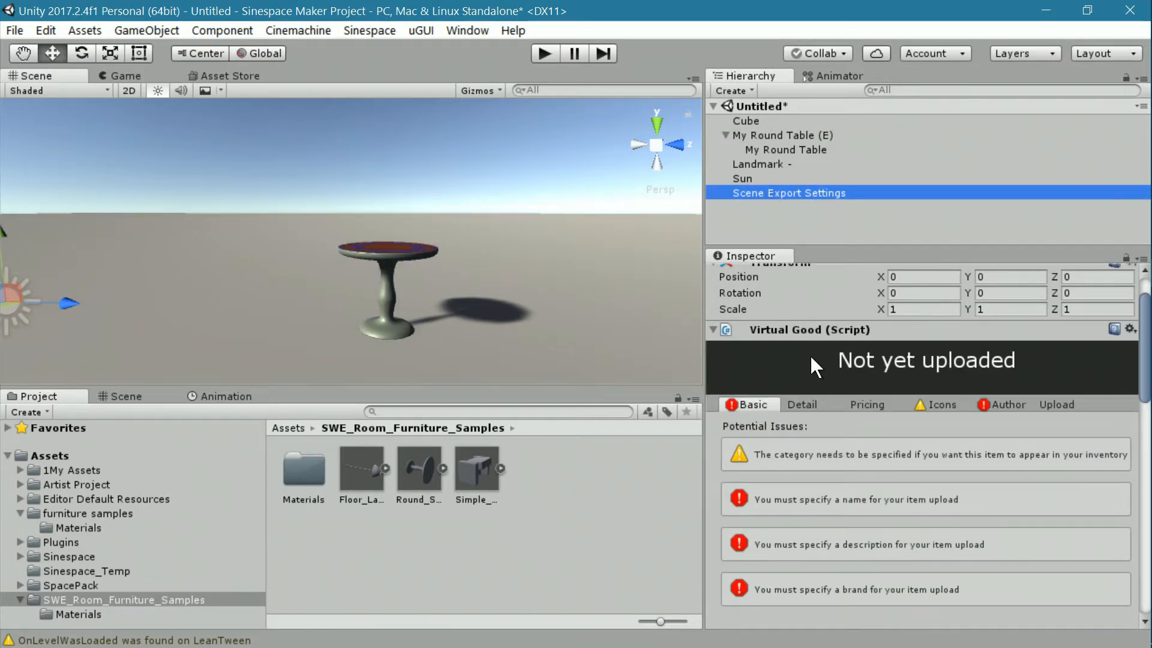
pyautogui.scroll(-8, 841, 418)
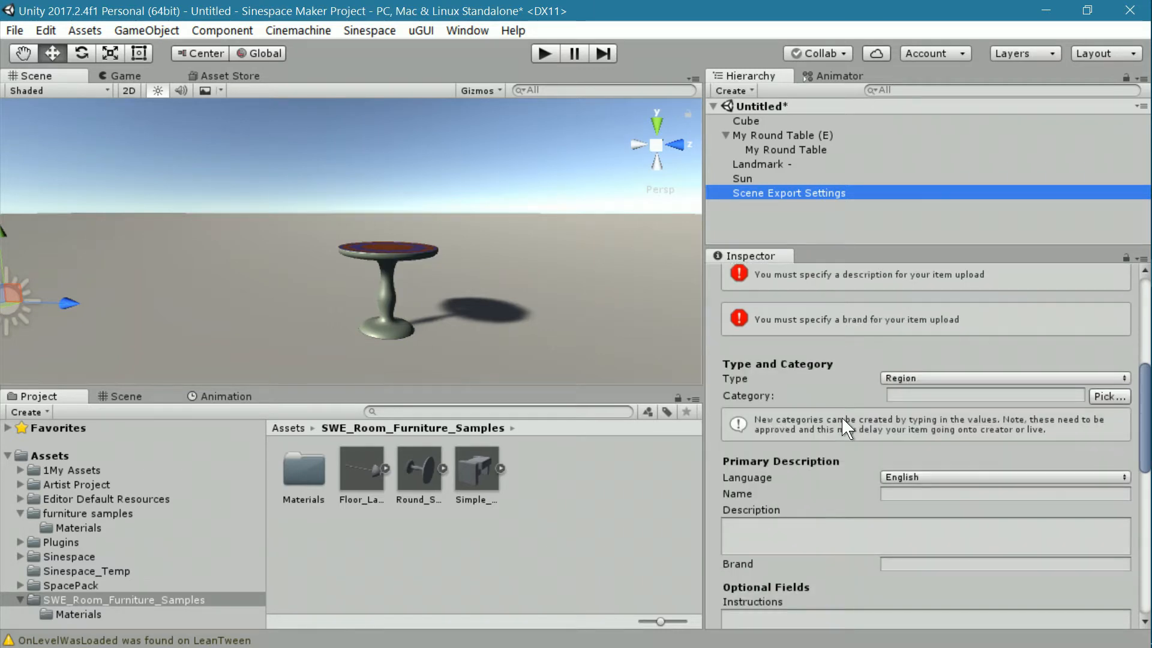
pyautogui.scroll(8, 841, 417)
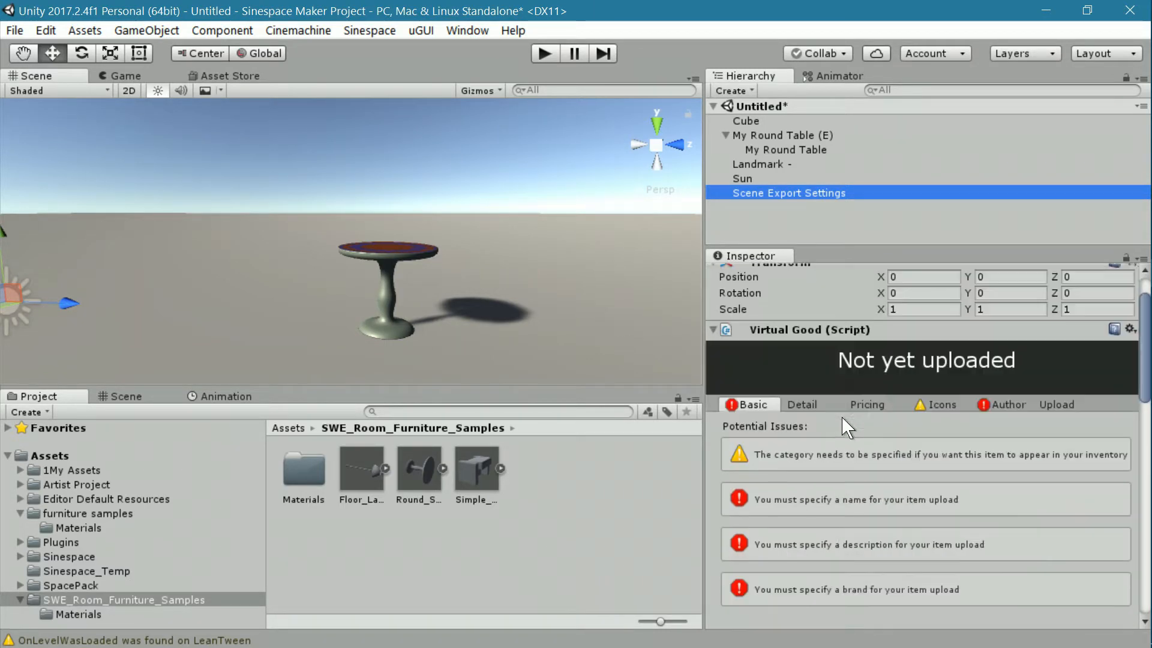
pyautogui.scroll(-12, 841, 415)
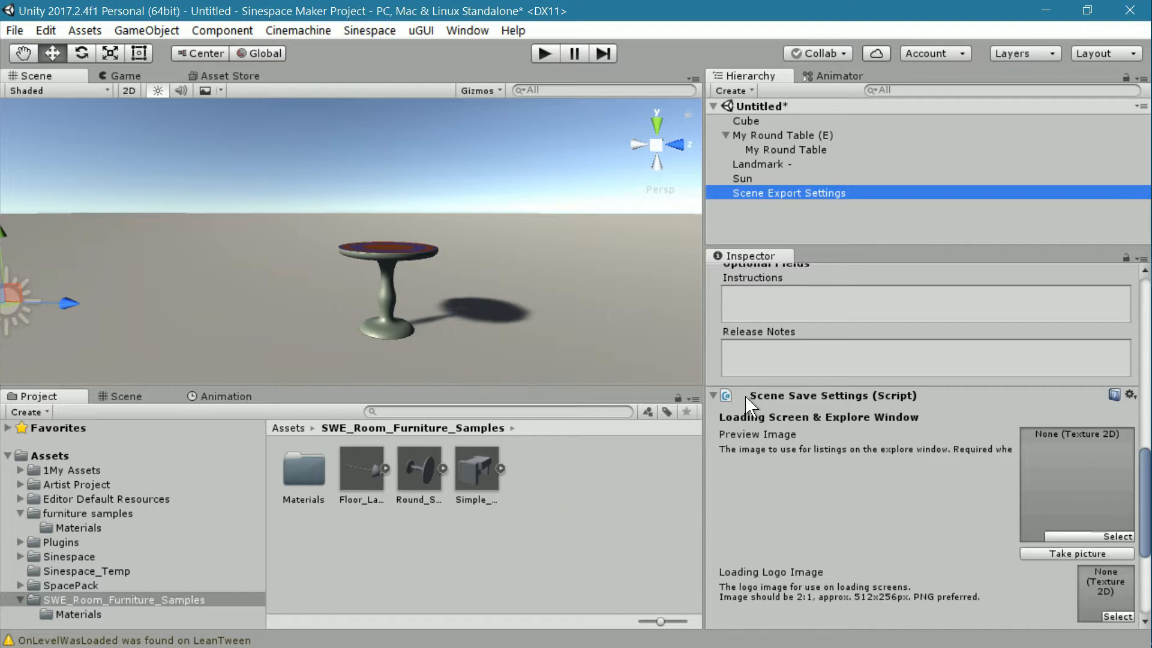
pyautogui.scroll(-5, 847, 401)
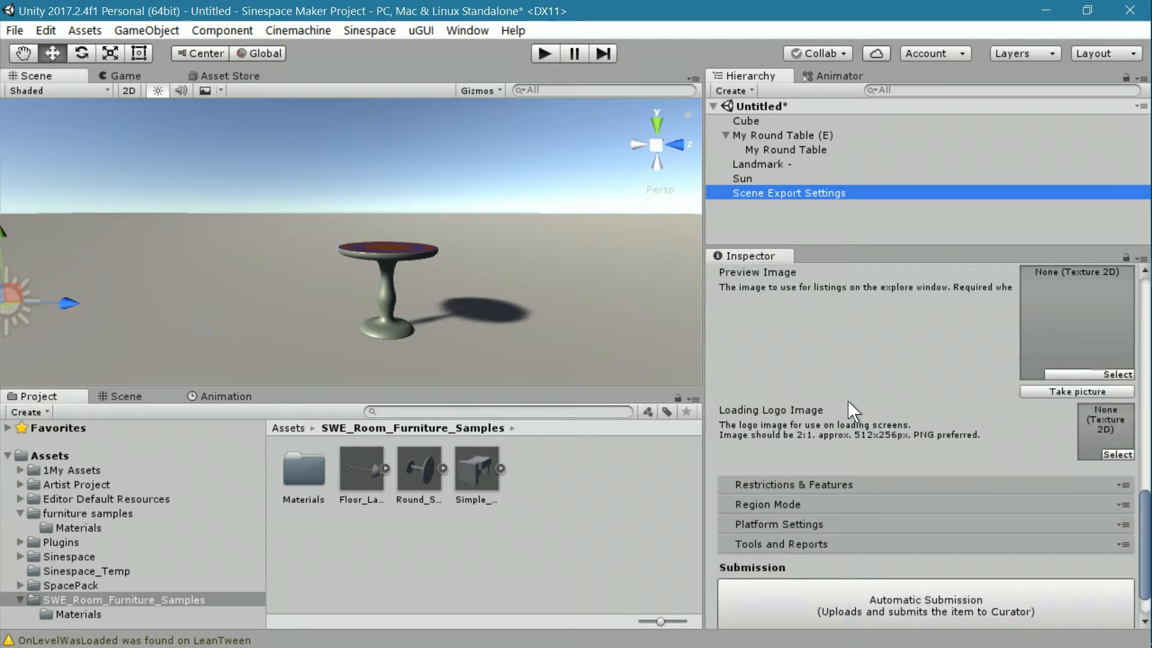
pyautogui.scroll(-2, 846, 411)
pyautogui.scroll(2, 850, 400)
pyautogui.scroll(-2, 850, 401)
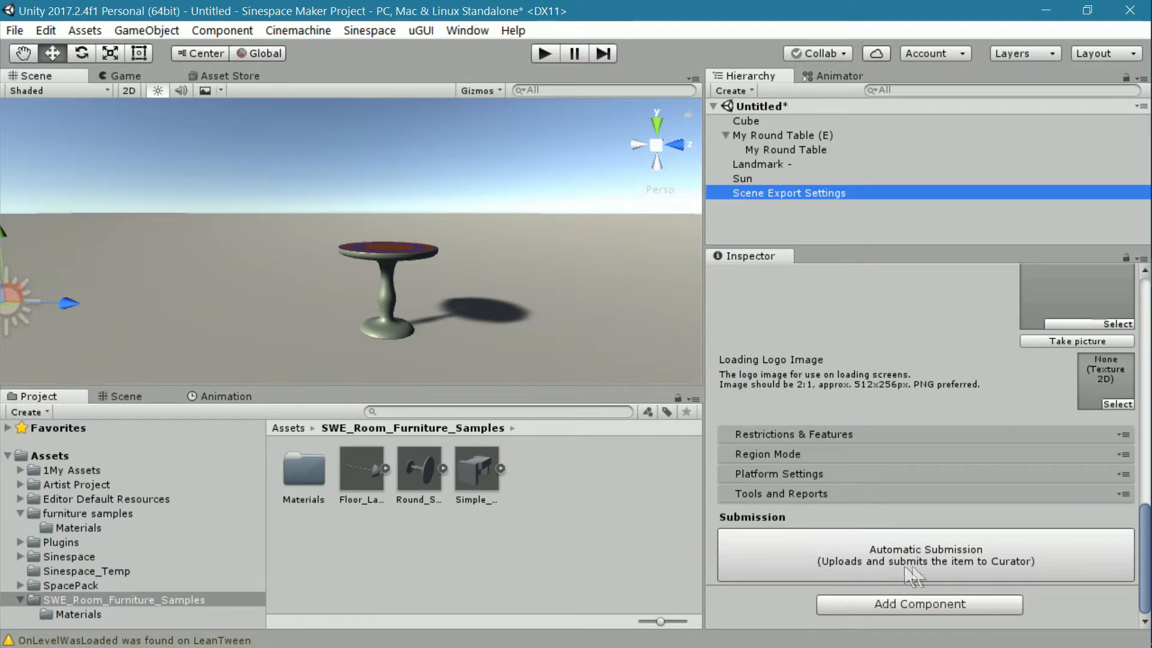
pyautogui.scroll(3, 804, 405)
pyautogui.scroll(3, 803, 405)
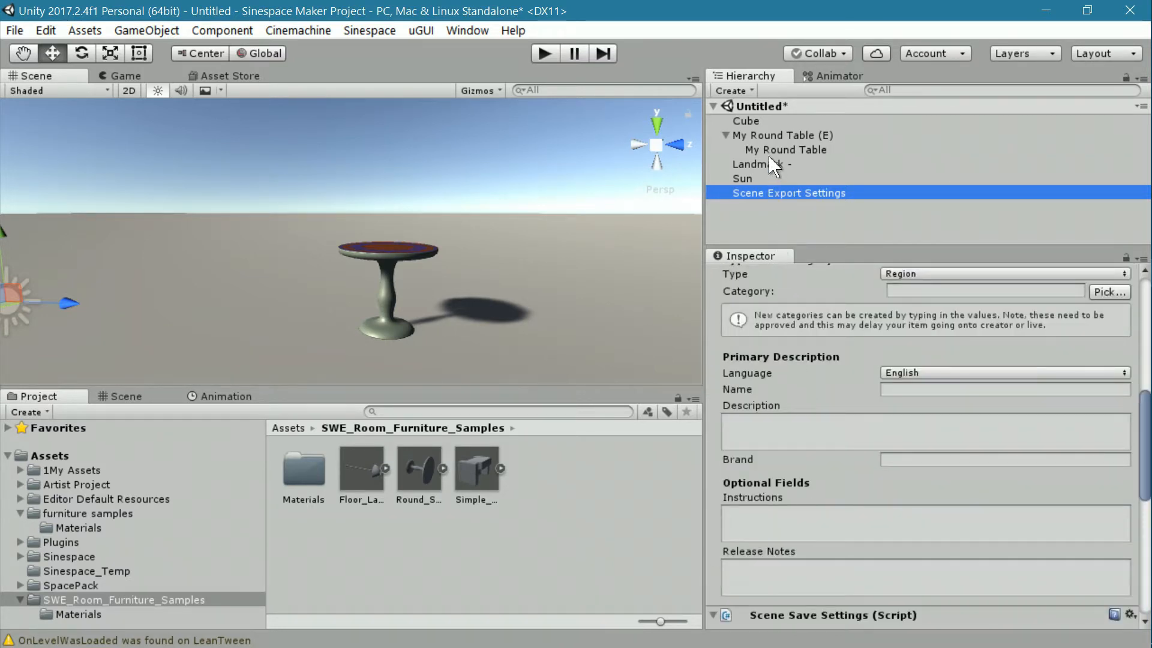
# - Set the Virtual Good type of My Round Table (E) to Furniture and its category to Furniture/Table
pyautogui.click(764, 137)
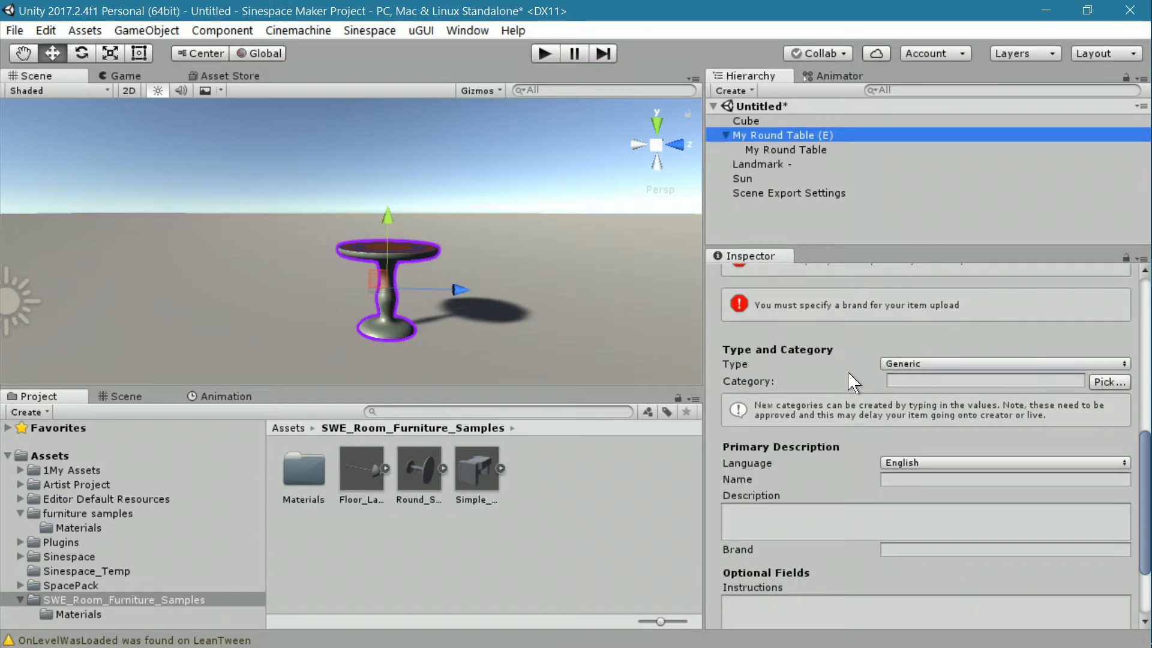
pyautogui.scroll(3, 847, 372)
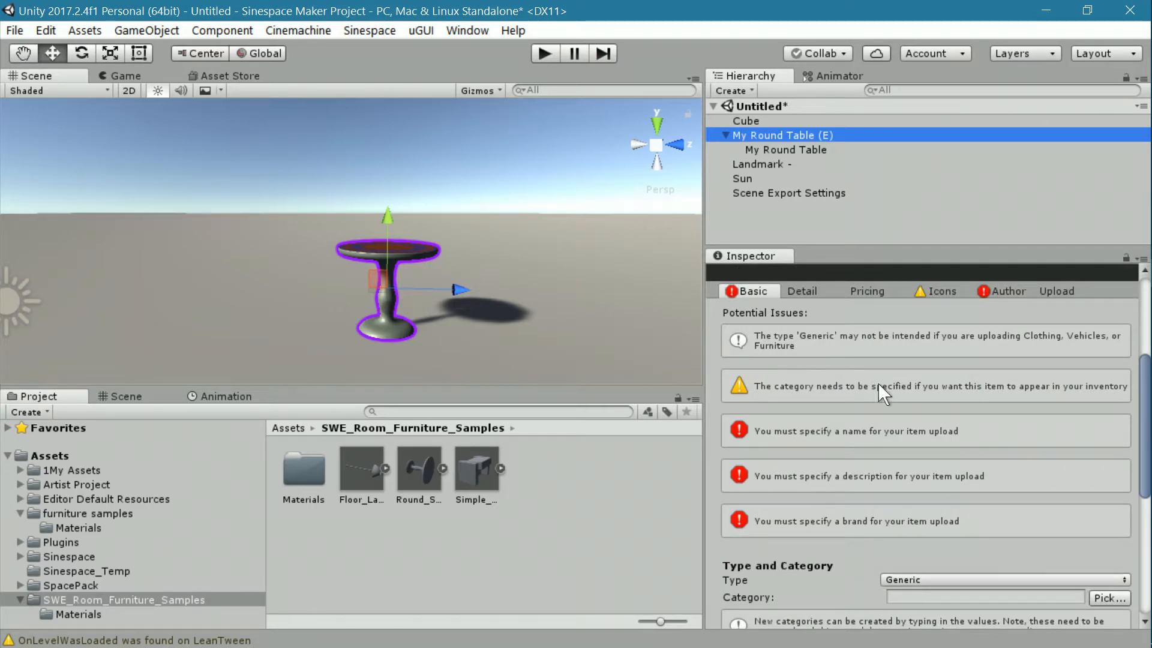
pyautogui.scroll(-5, 998, 378)
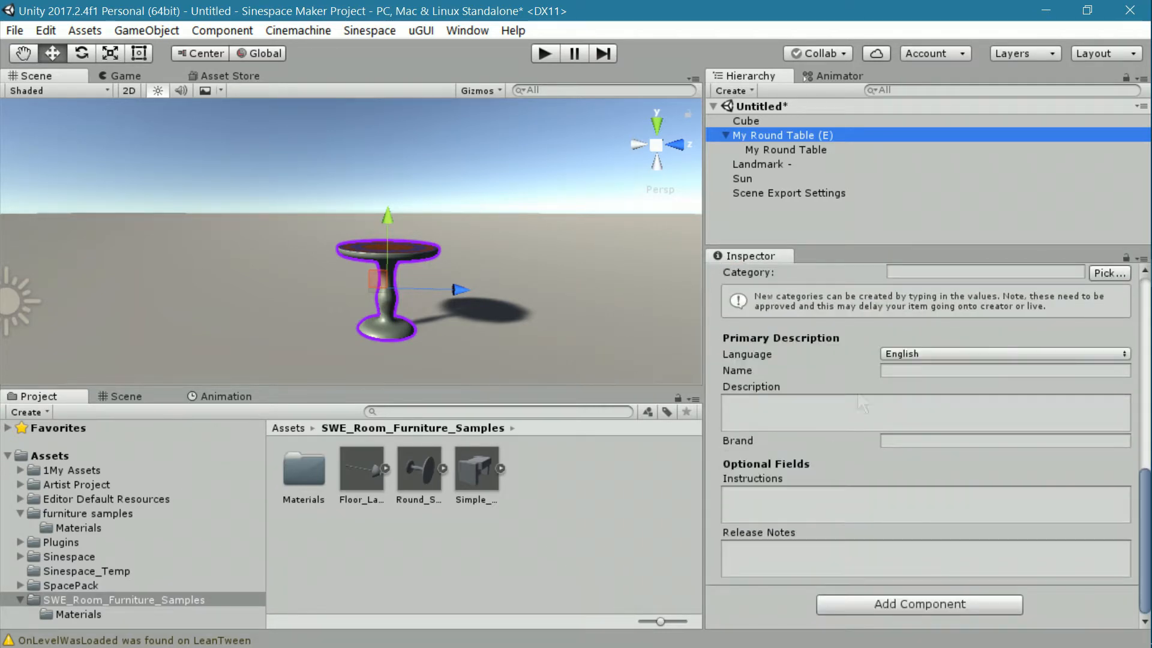
pyautogui.scroll(6, 825, 497)
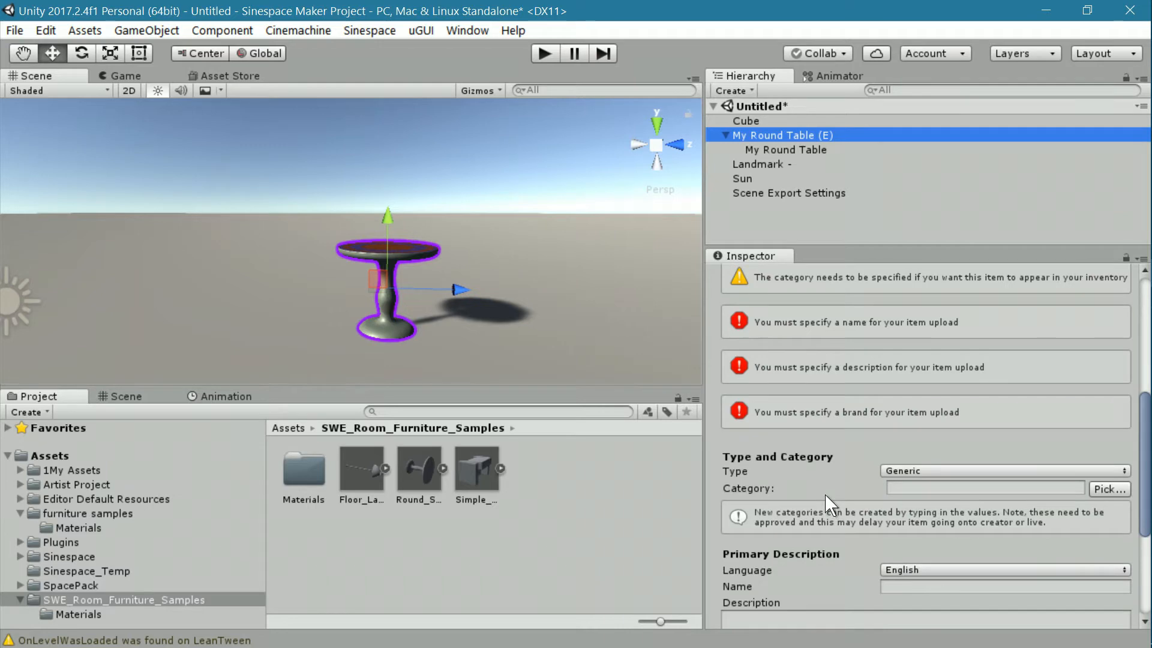
pyautogui.scroll(-4, 830, 428)
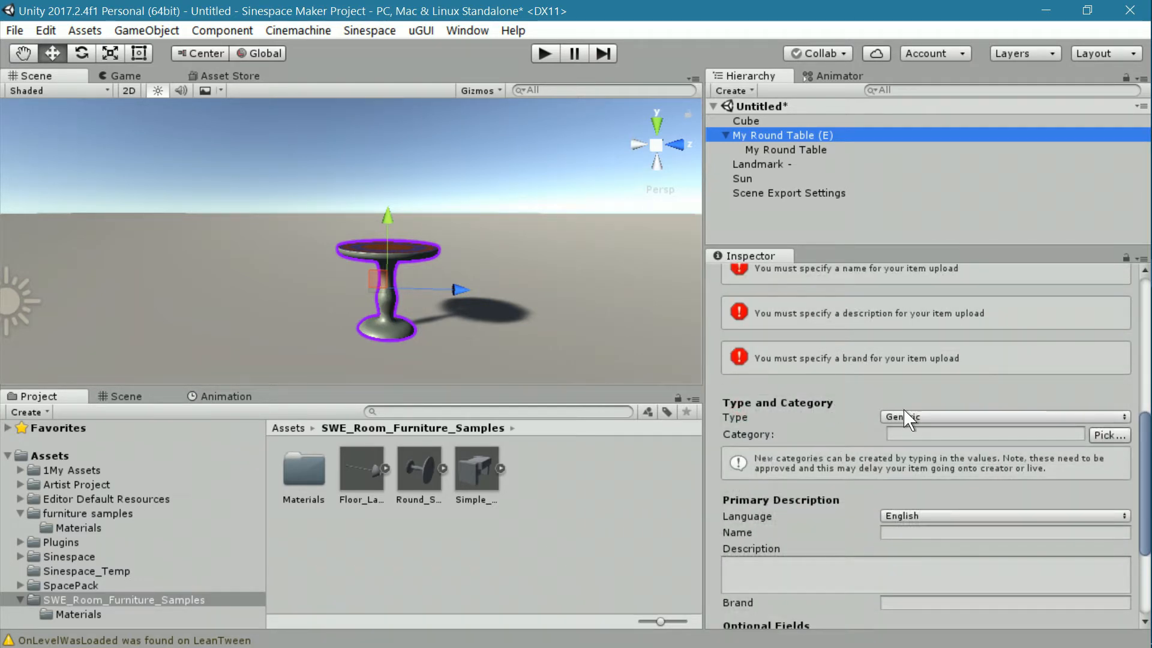
pyautogui.click(905, 416)
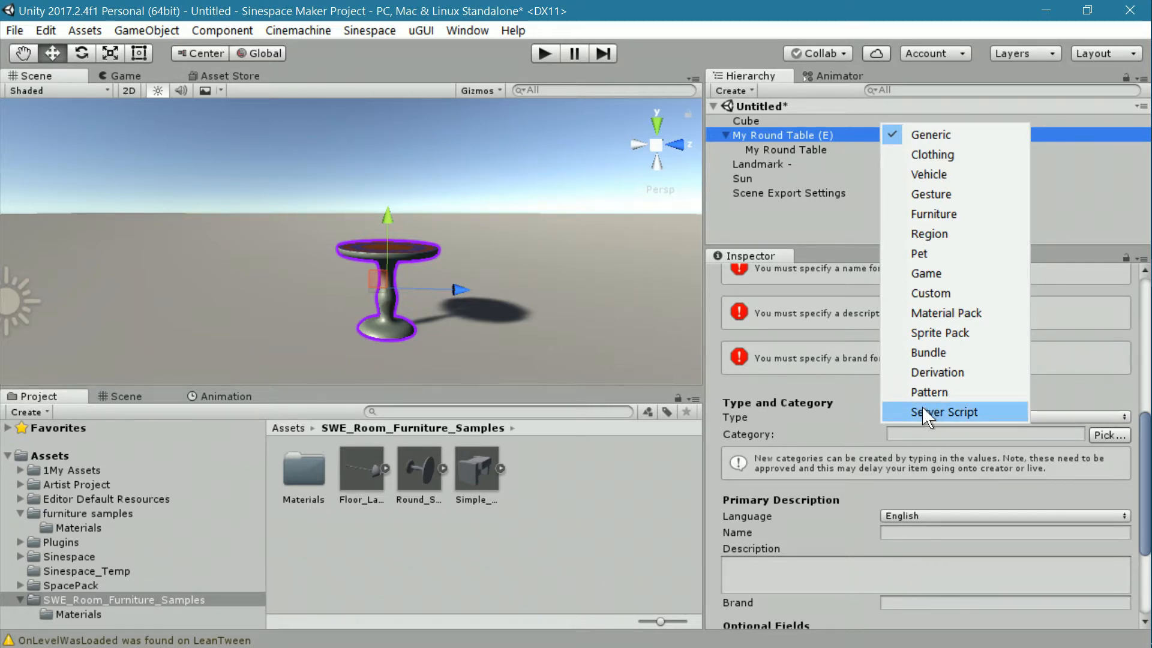
pyautogui.click(956, 214)
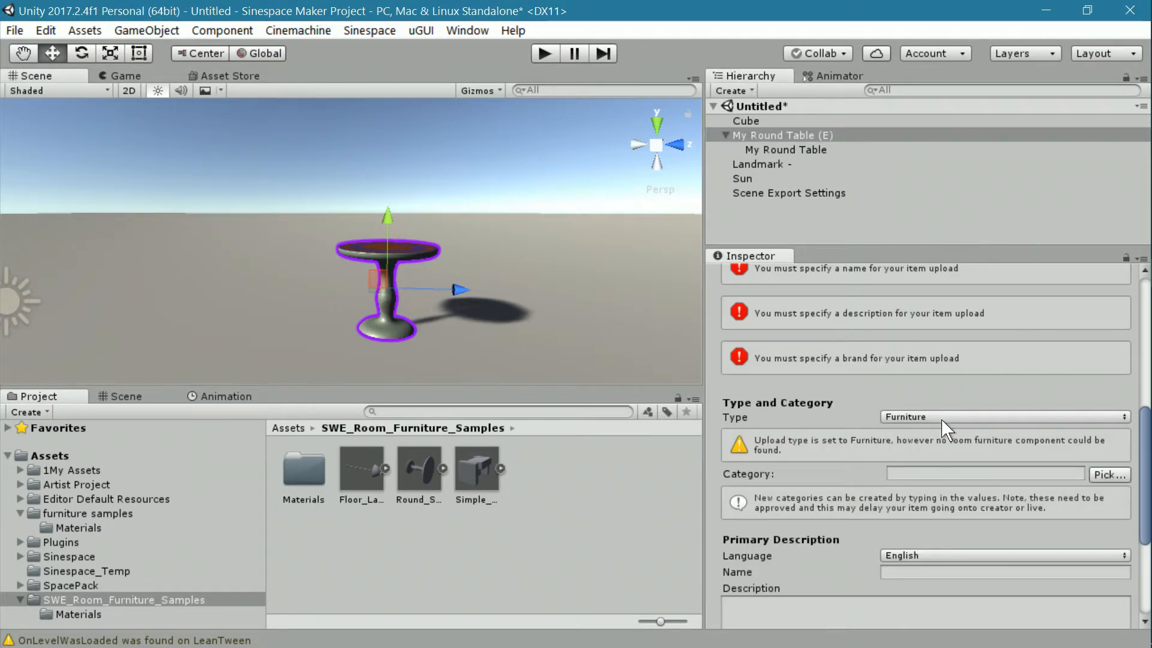
pyautogui.click(1106, 473)
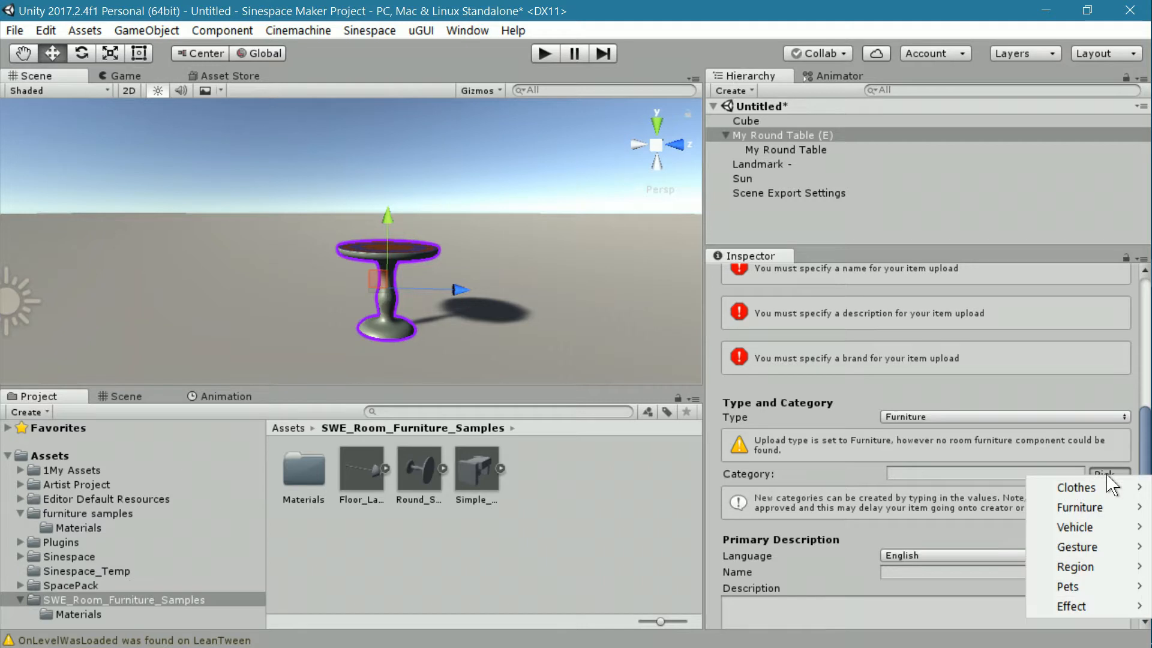
pyautogui.moveTo(1095, 515)
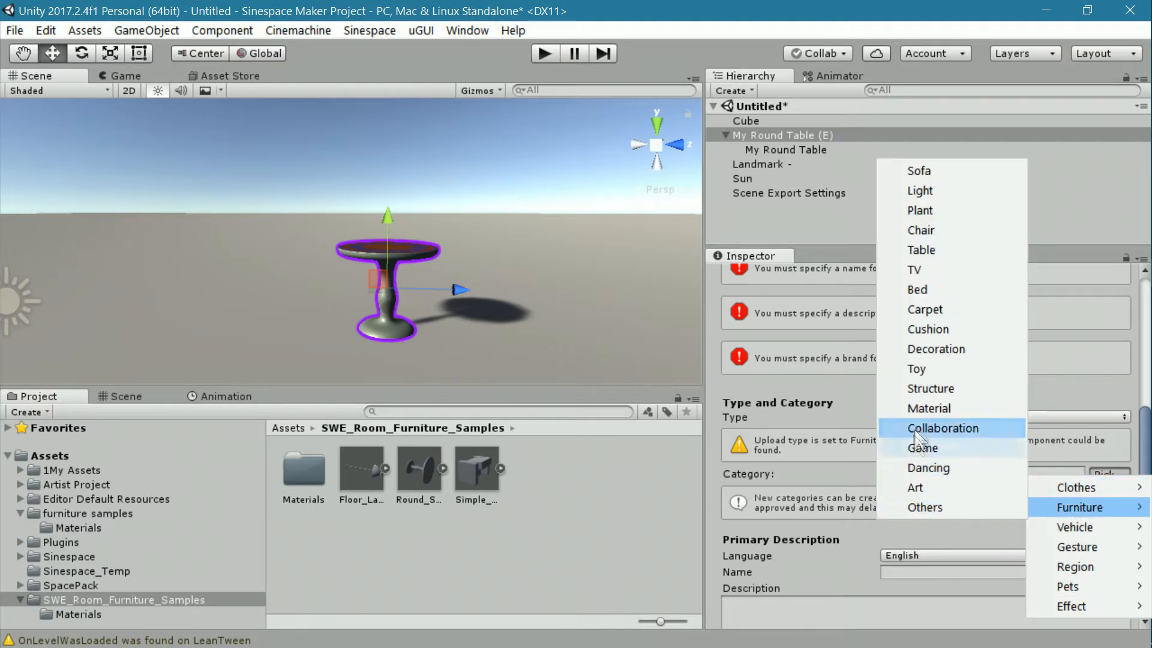
pyautogui.click(935, 250)
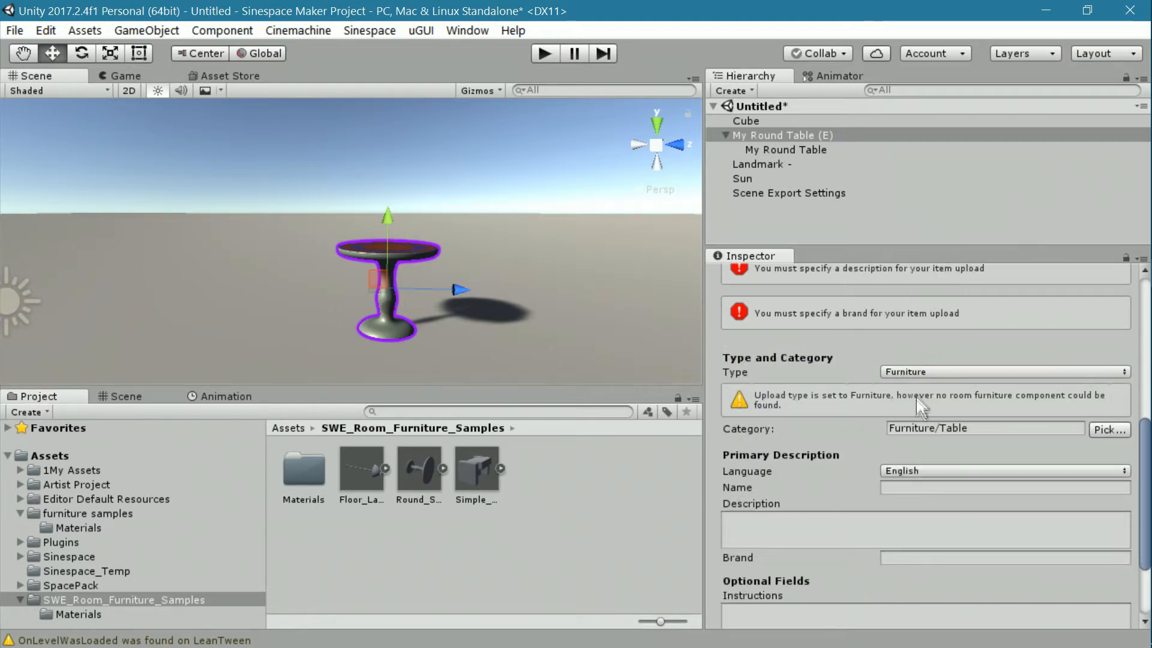
# - Fill in the Virtual Good's primary description with the name "My Round Table", description "beautful round table" and brand "My Brand"
pyautogui.click(911, 488)
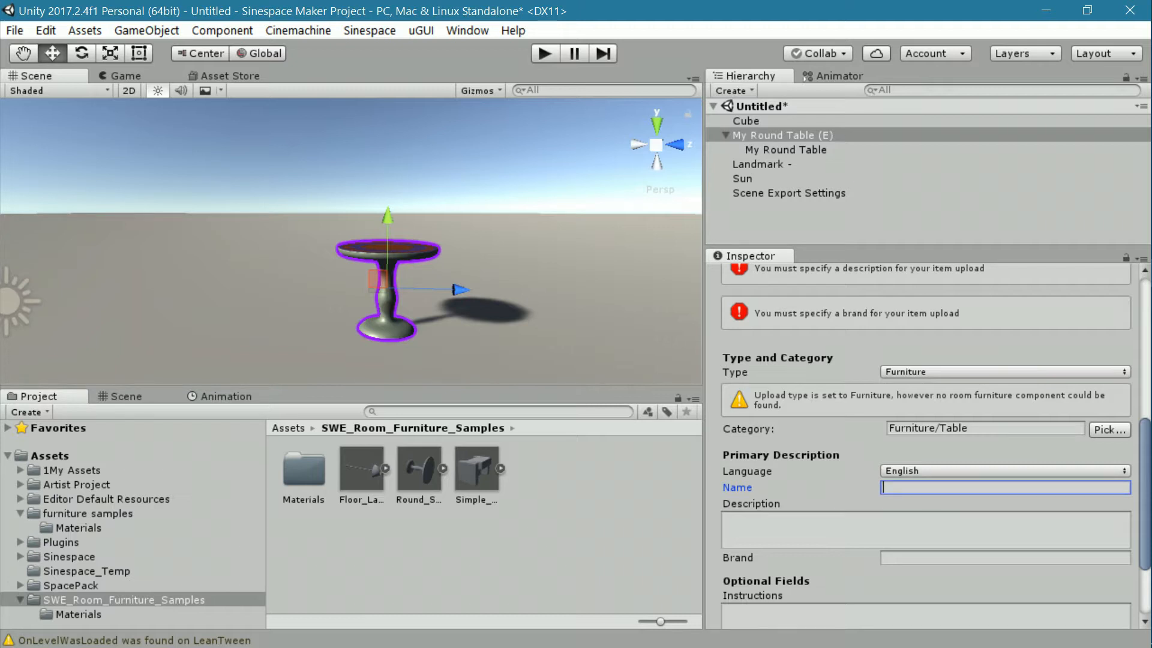
pyautogui.write('My Rou')
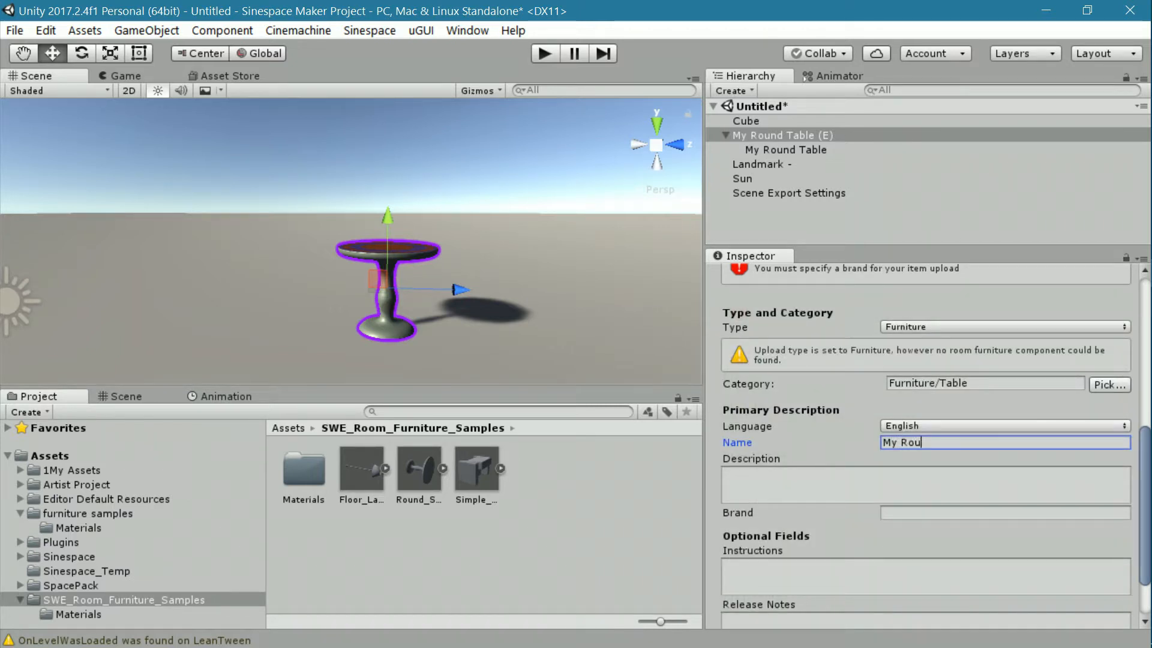
pyautogui.write('nd Table')
pyautogui.click(912, 489)
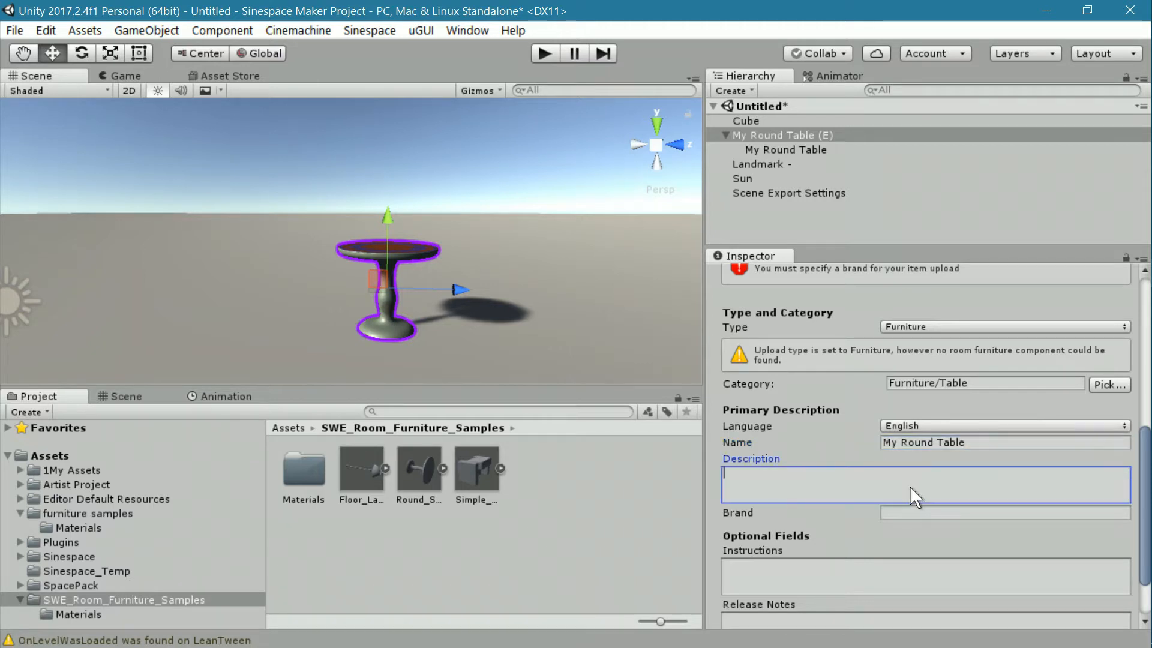
pyautogui.scroll(-1, 909, 487)
pyautogui.write('beautful round table')
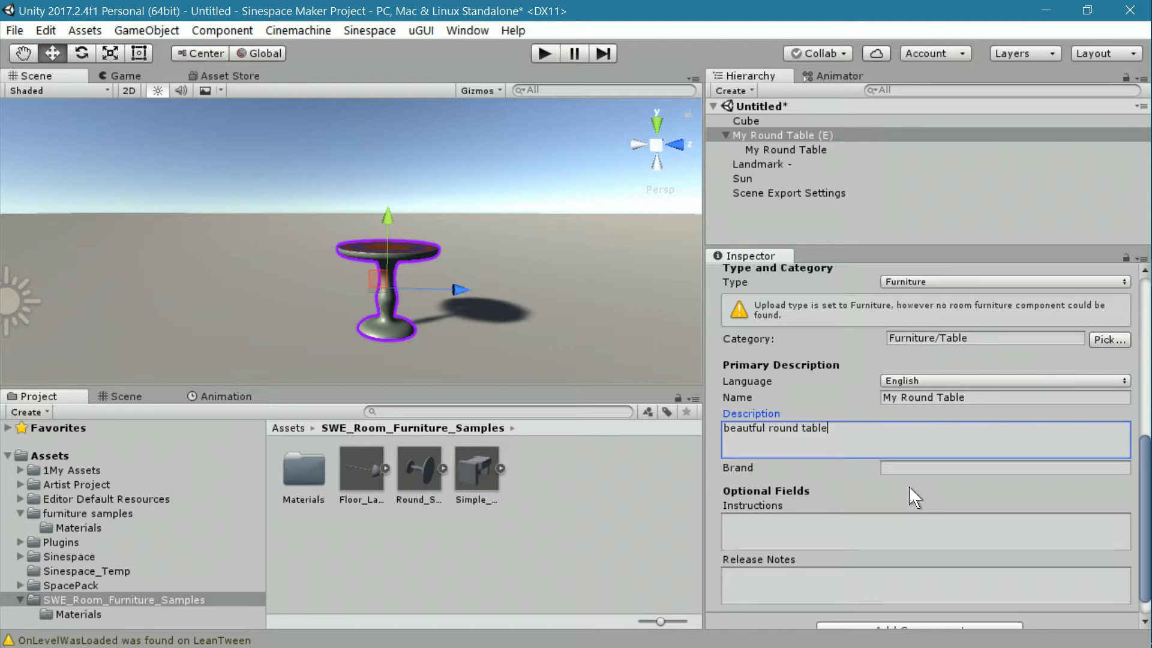
pyautogui.press('Tab')
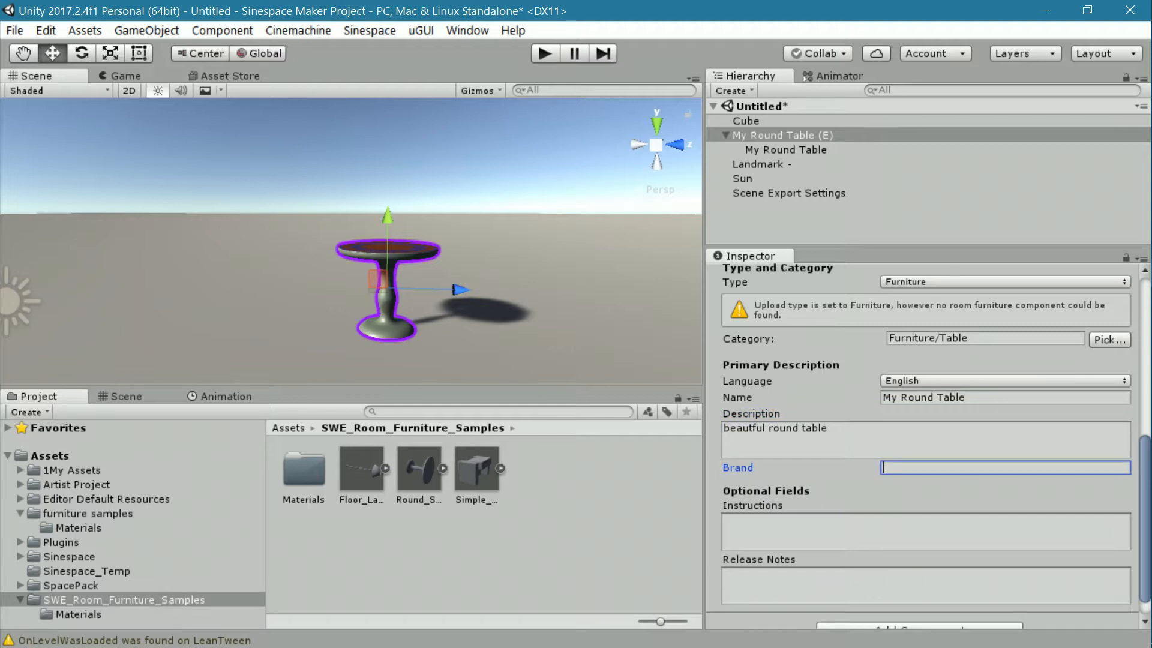
pyautogui.scroll(-1, 905, 467)
pyautogui.write('My Bar')
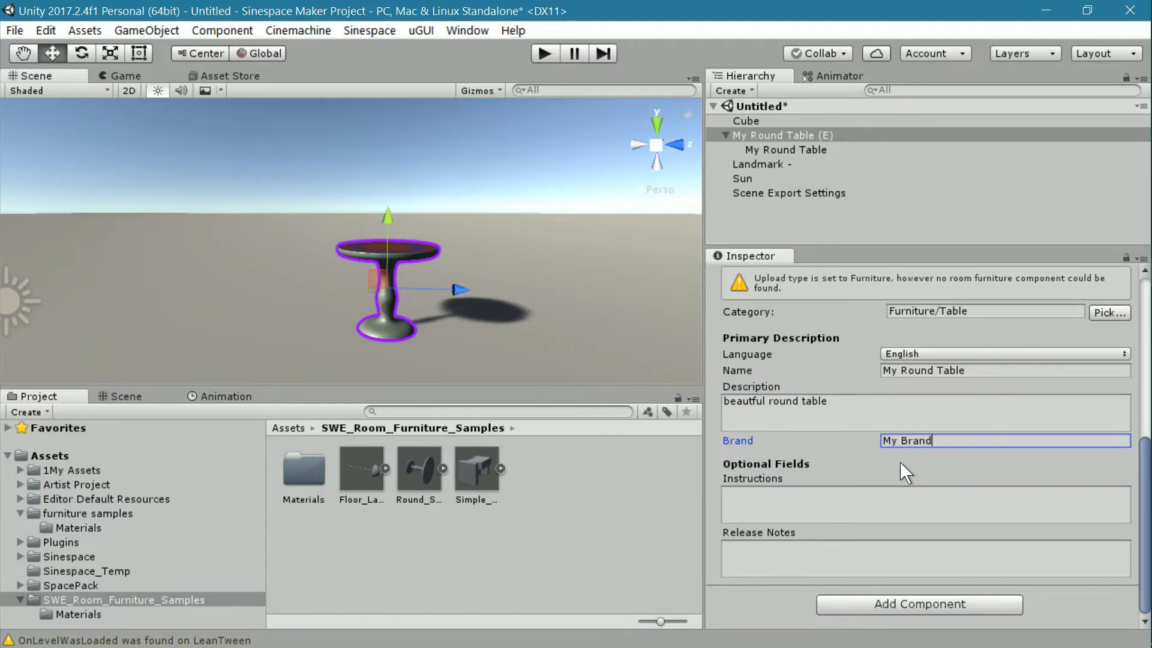
# - Find and add the Room Furniture component to My Round Table (E)
pyautogui.scroll(6, 903, 469)
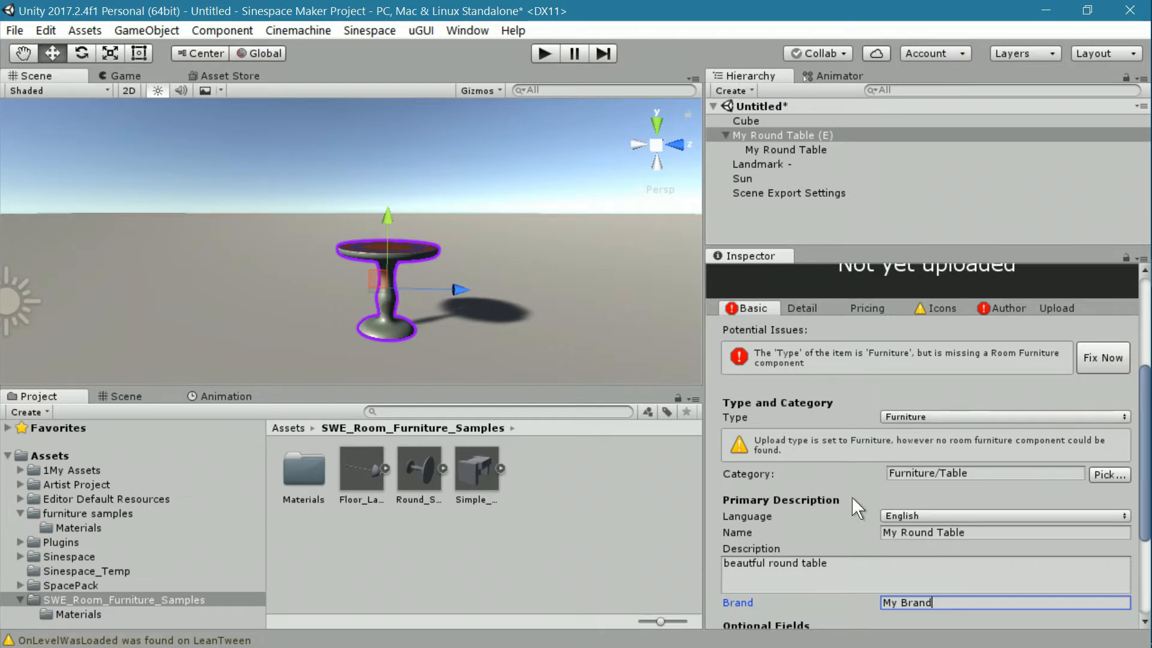
pyautogui.scroll(-3, 855, 543)
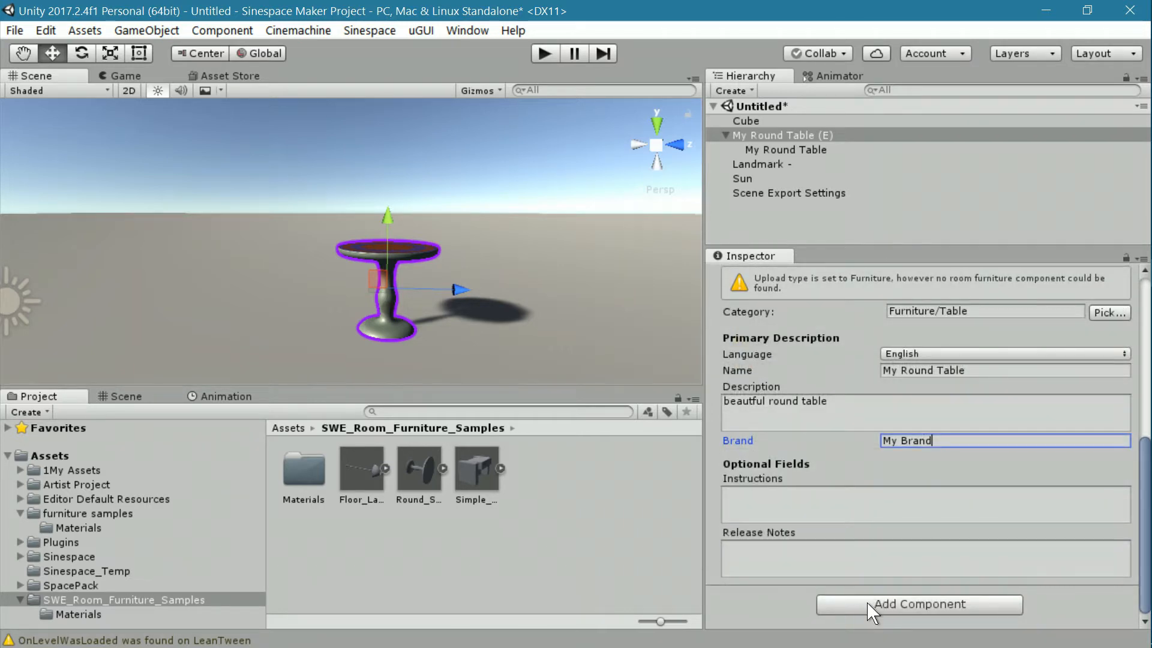
pyautogui.click(871, 605)
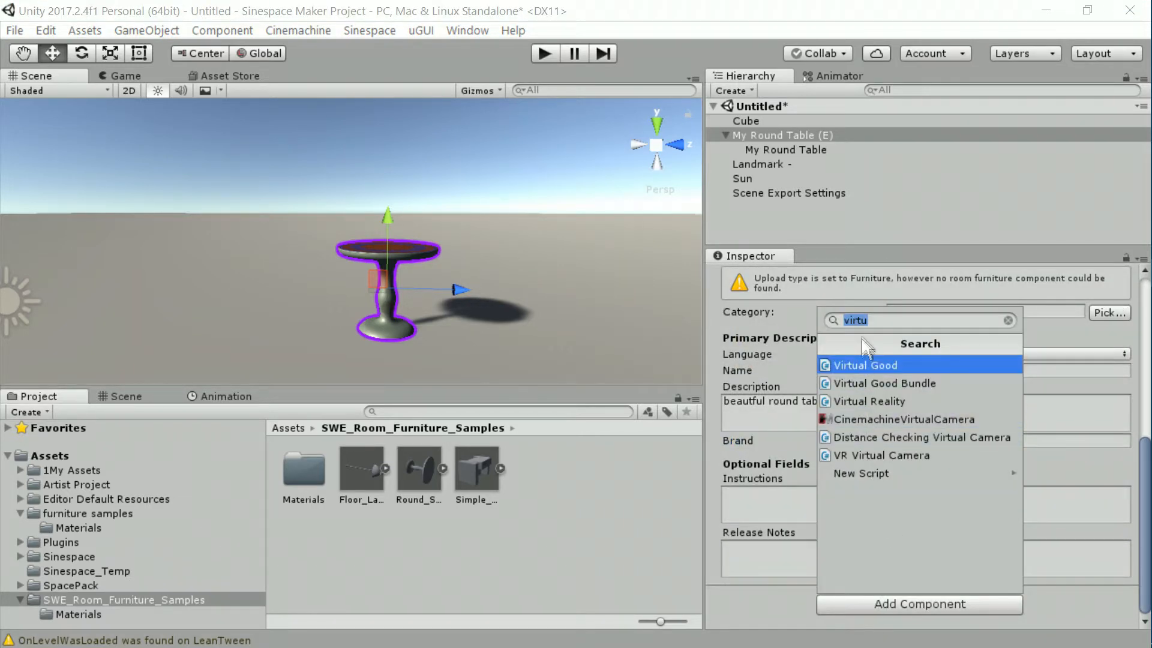
pyautogui.write('f')
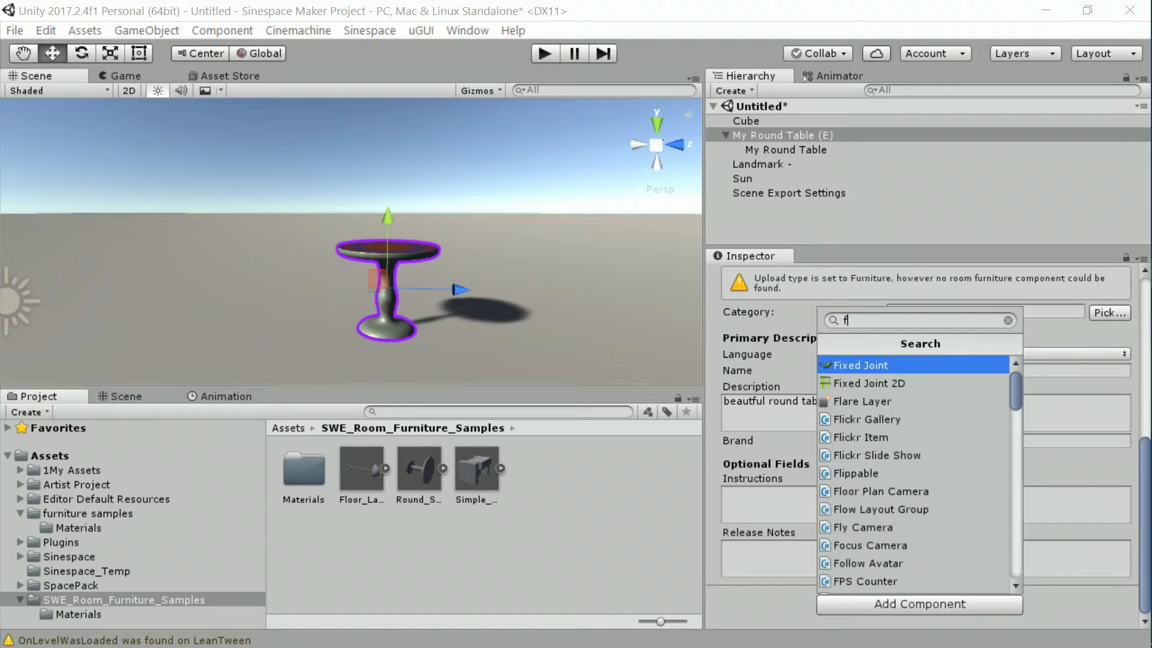
pyautogui.write('urniture')
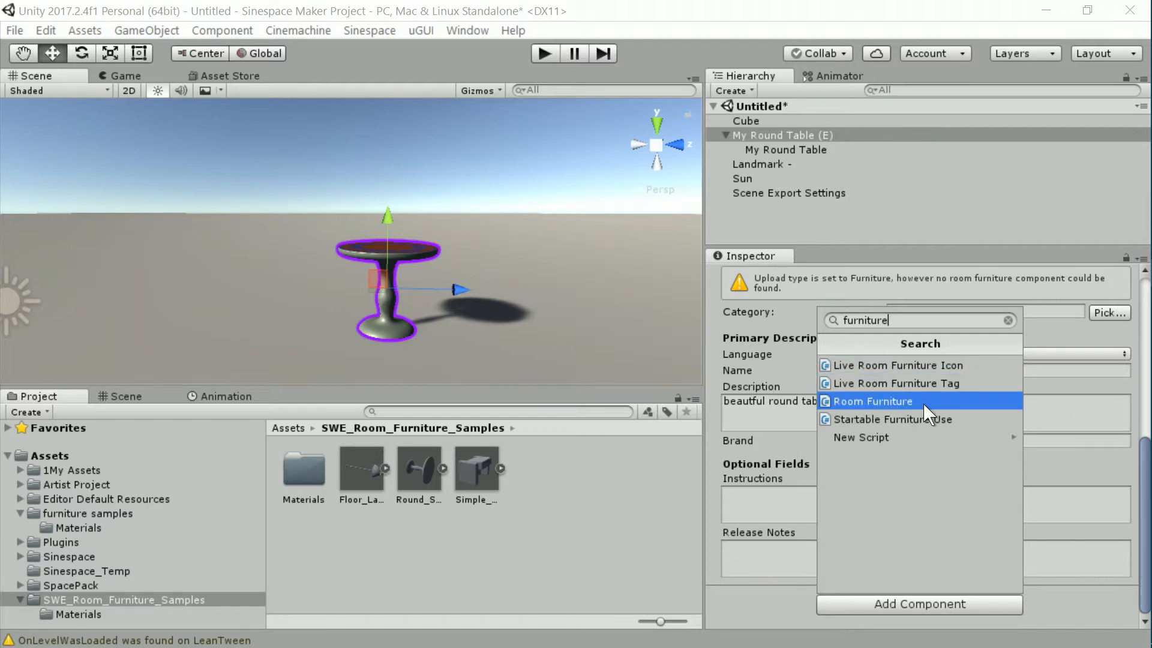
pyautogui.click(869, 402)
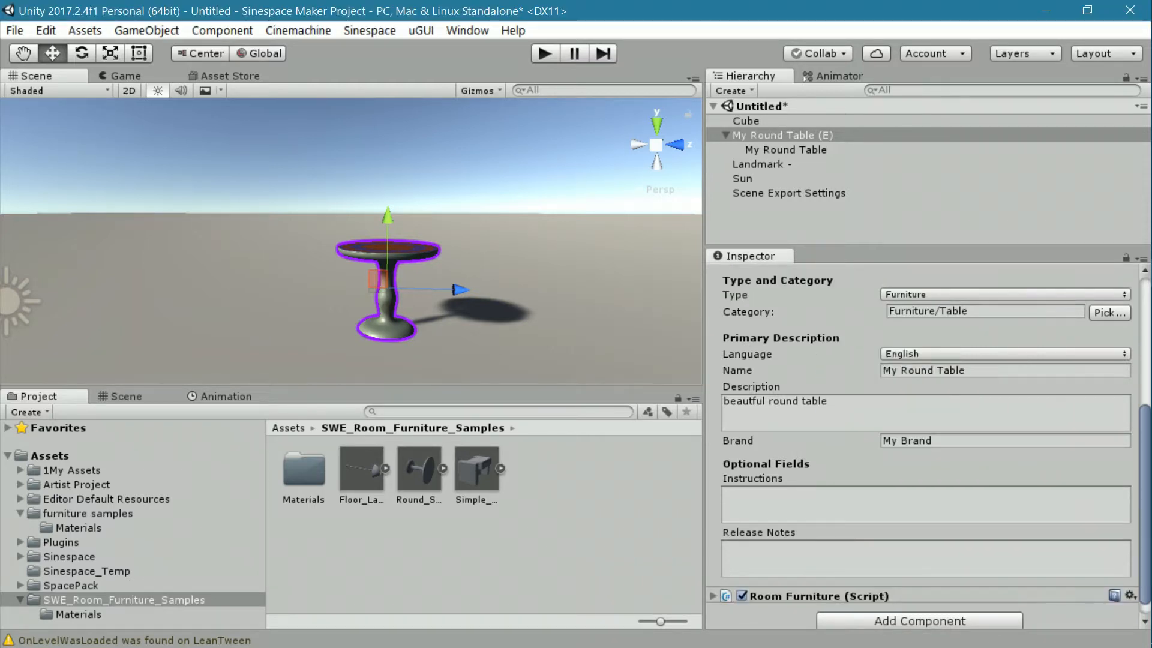
# - Expand the Room Furniture settings and enable Place On Floor for the table
pyautogui.scroll(-1, 924, 447)
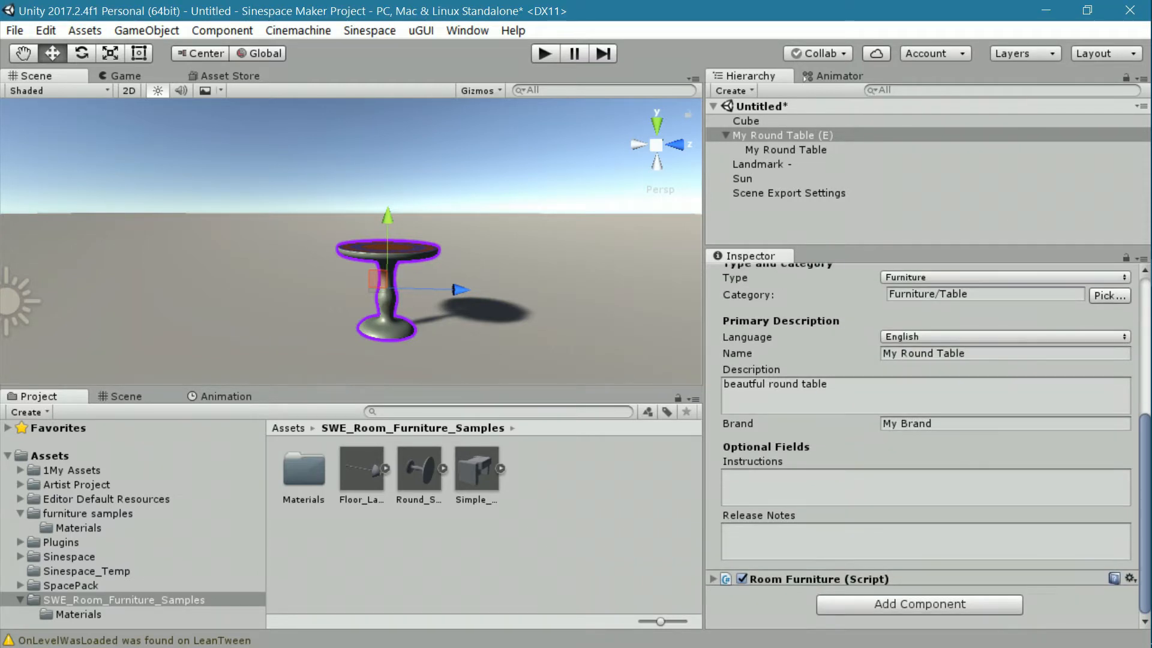
pyautogui.click(711, 579)
pyautogui.scroll(-5, 826, 452)
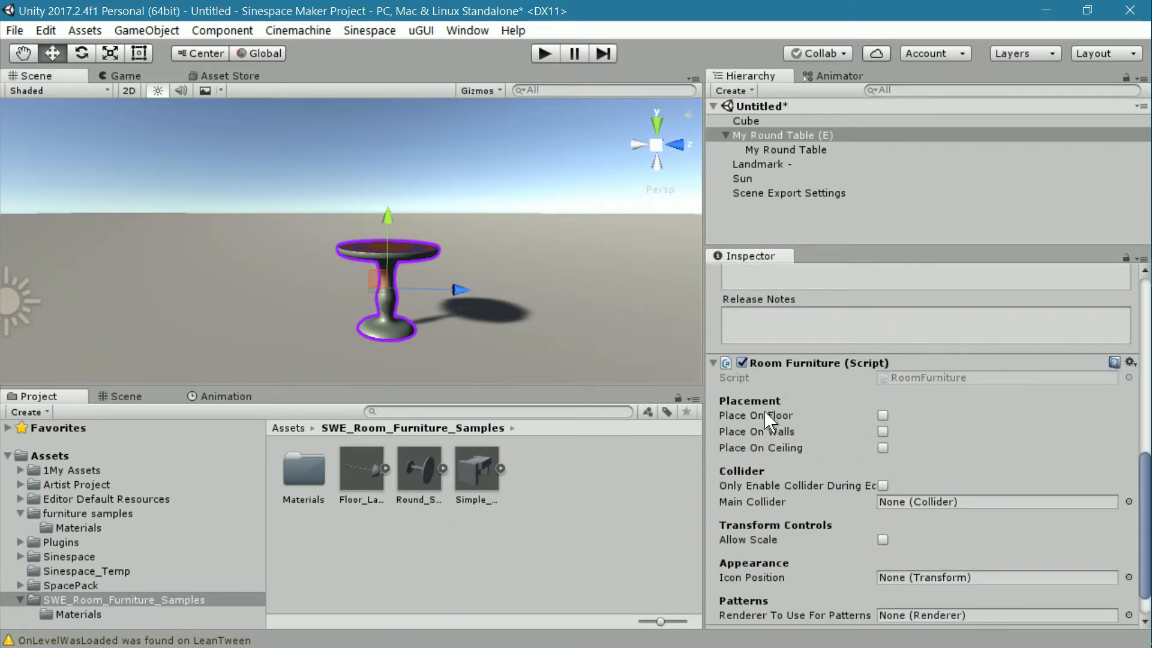
pyautogui.click(882, 415)
pyautogui.scroll(-2, 799, 434)
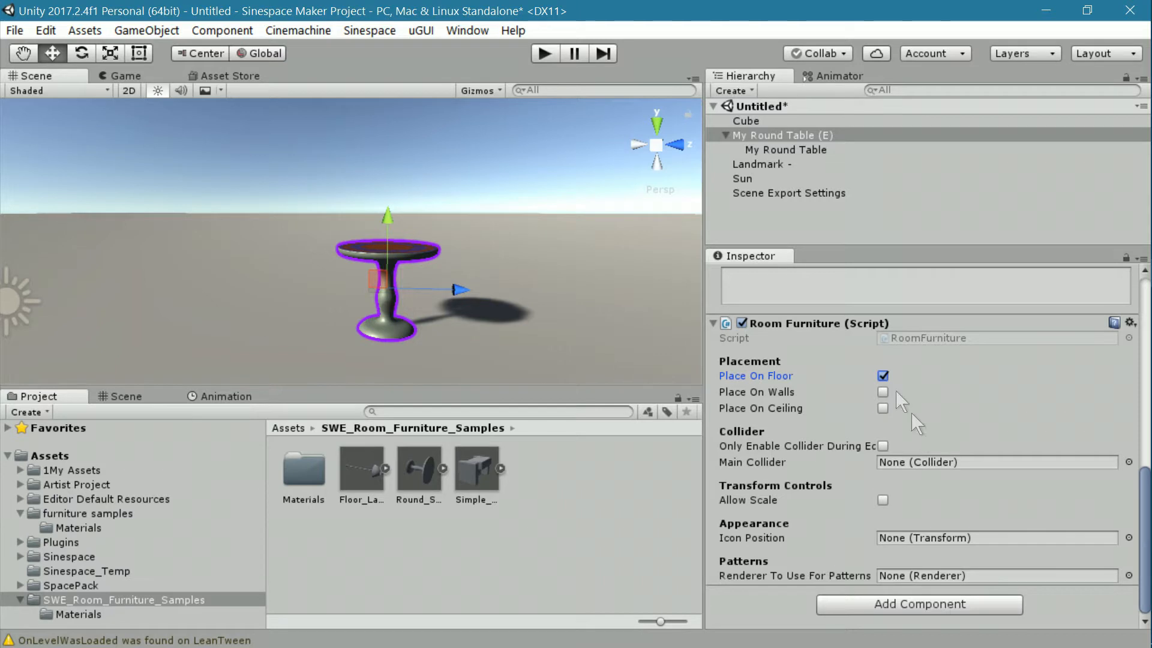
# - Find and add a Box Collider component to the child object My Round Table
pyautogui.click(792, 150)
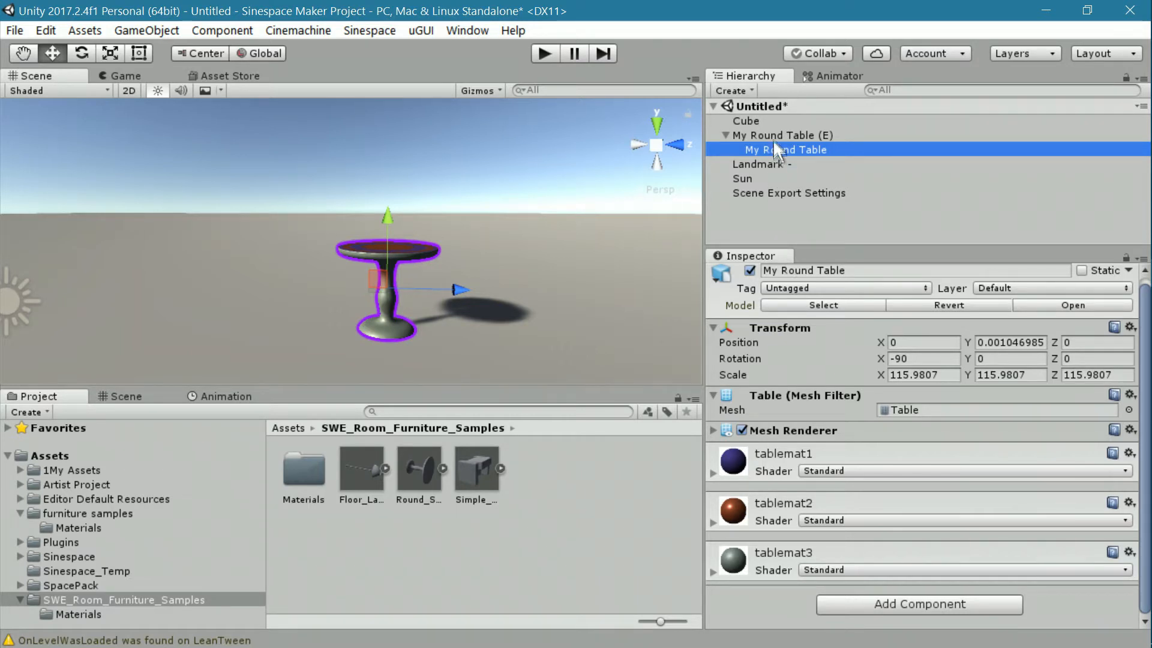
pyautogui.click(907, 605)
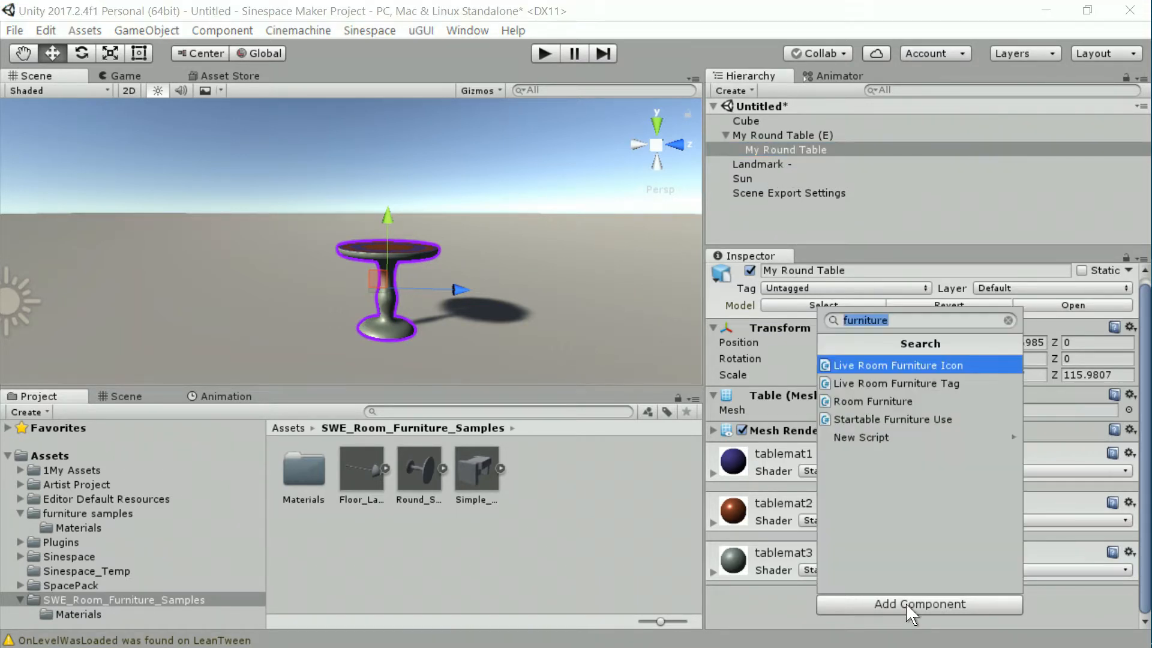
pyautogui.write('bo')
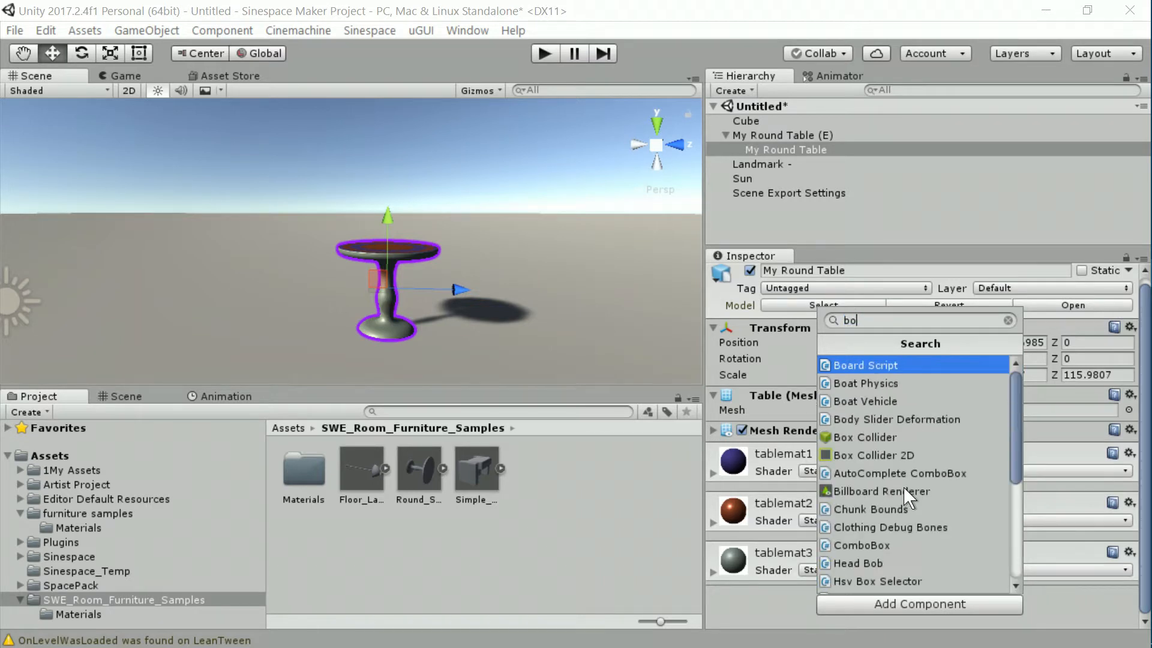
pyautogui.write('x')
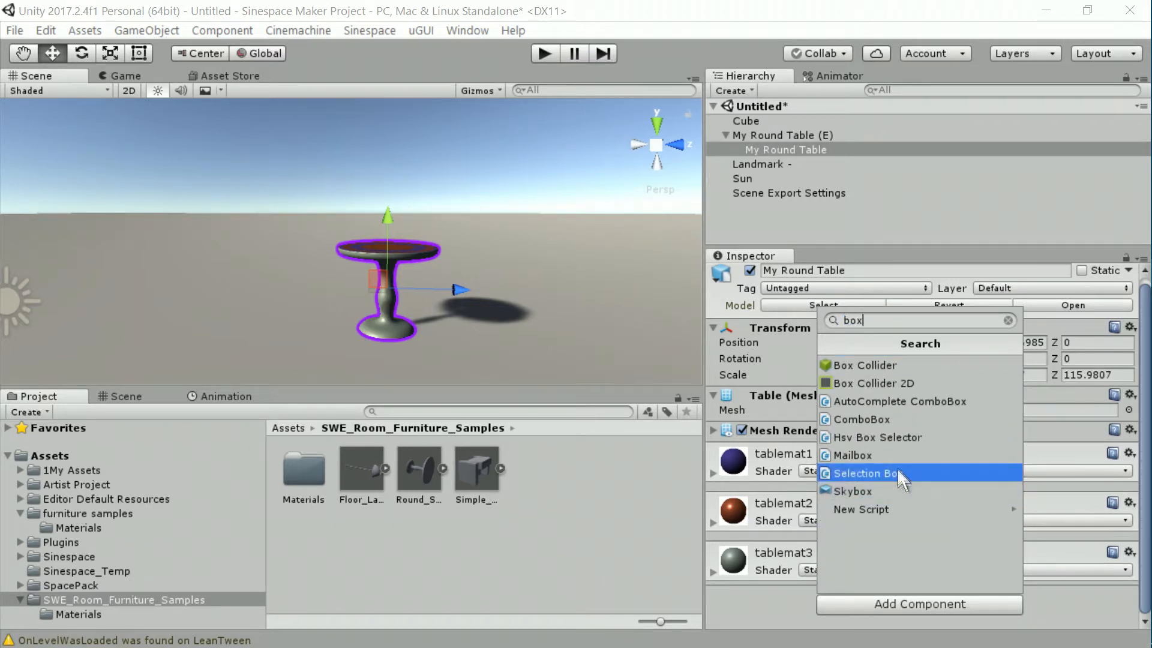
pyautogui.click(870, 365)
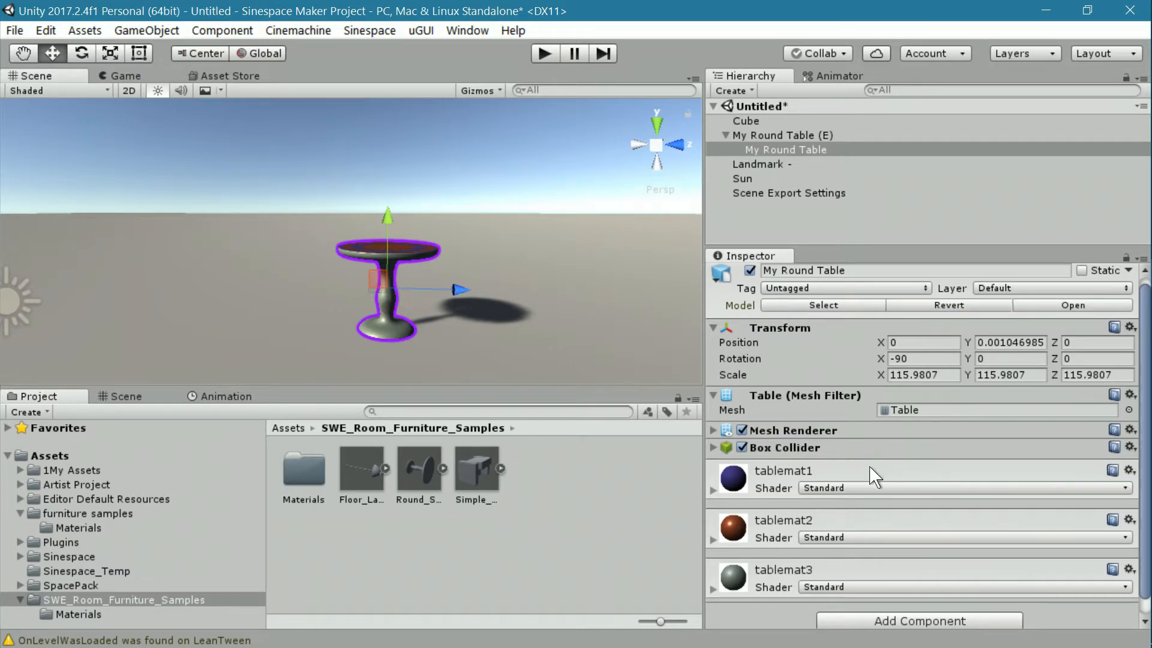
# - Add a second Box Collider to the child My Round Table and remove the duplicate component
pyautogui.scroll(-1, 869, 466)
pyautogui.click(906, 603)
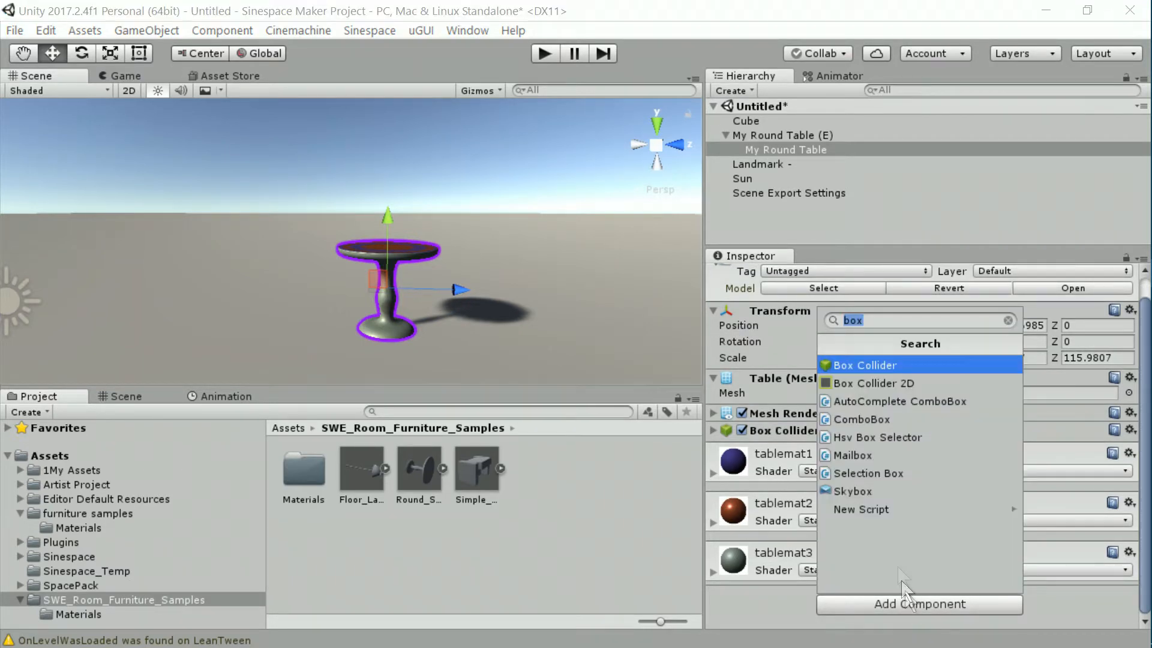
pyautogui.click(871, 364)
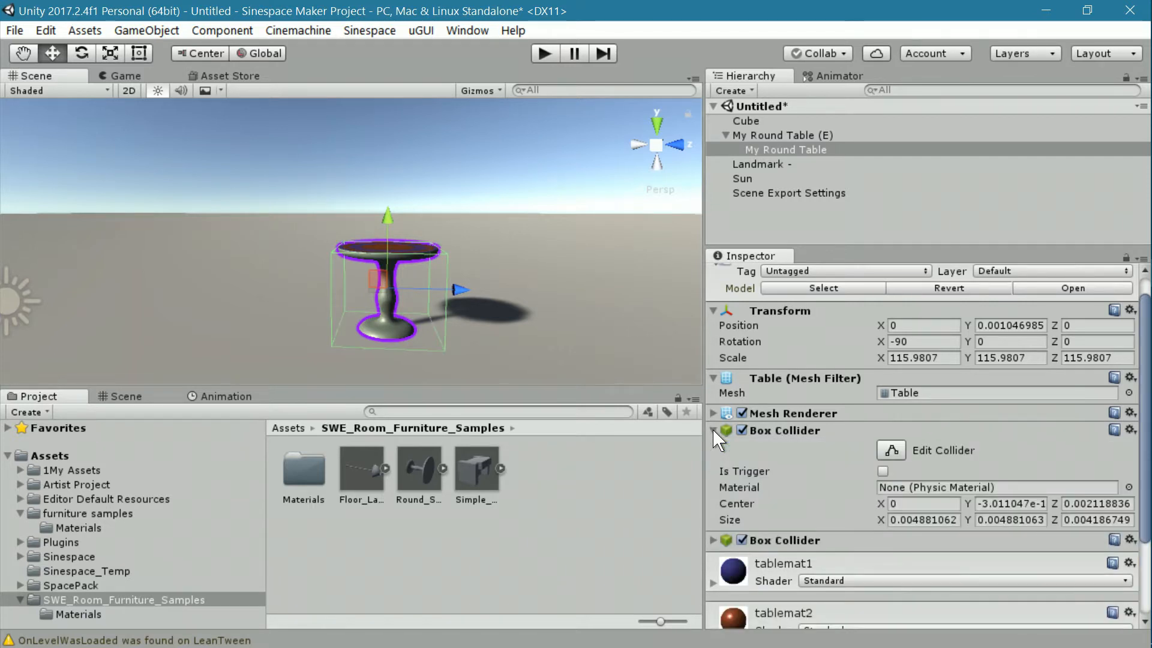
pyautogui.click(1129, 540)
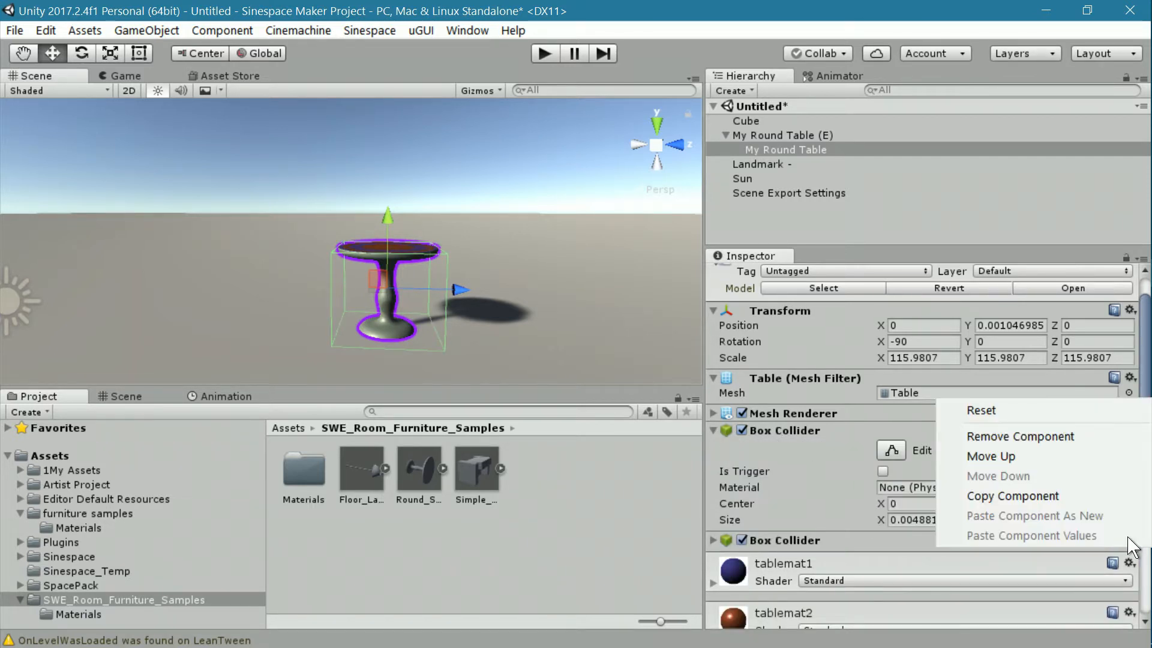
pyautogui.click(1014, 436)
# - Start editing the Box Collider's bounds and adjust its top face to the tabletop, with a Z size of about 0.00418
pyautogui.moveTo(596, 329)
pyautogui.mouseDown(button='middle')
pyautogui.moveTo(589, 390)
pyautogui.moveTo(569, 332)
pyautogui.moveTo(613, 336)
pyautogui.mouseUp(button='middle')
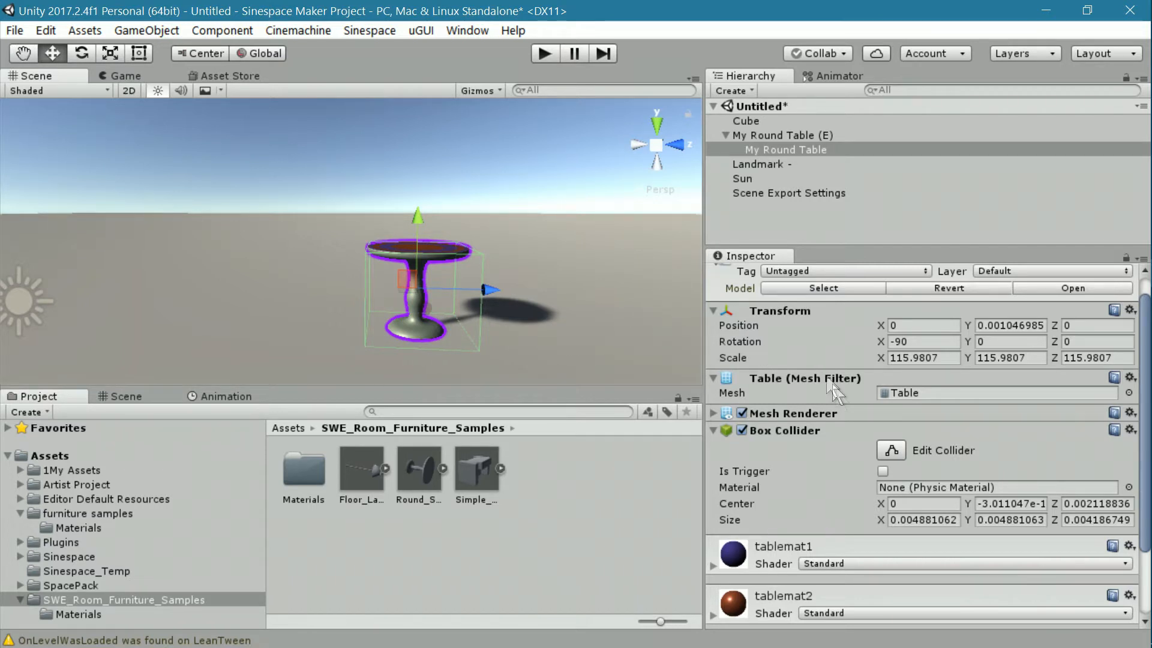
pyautogui.click(890, 449)
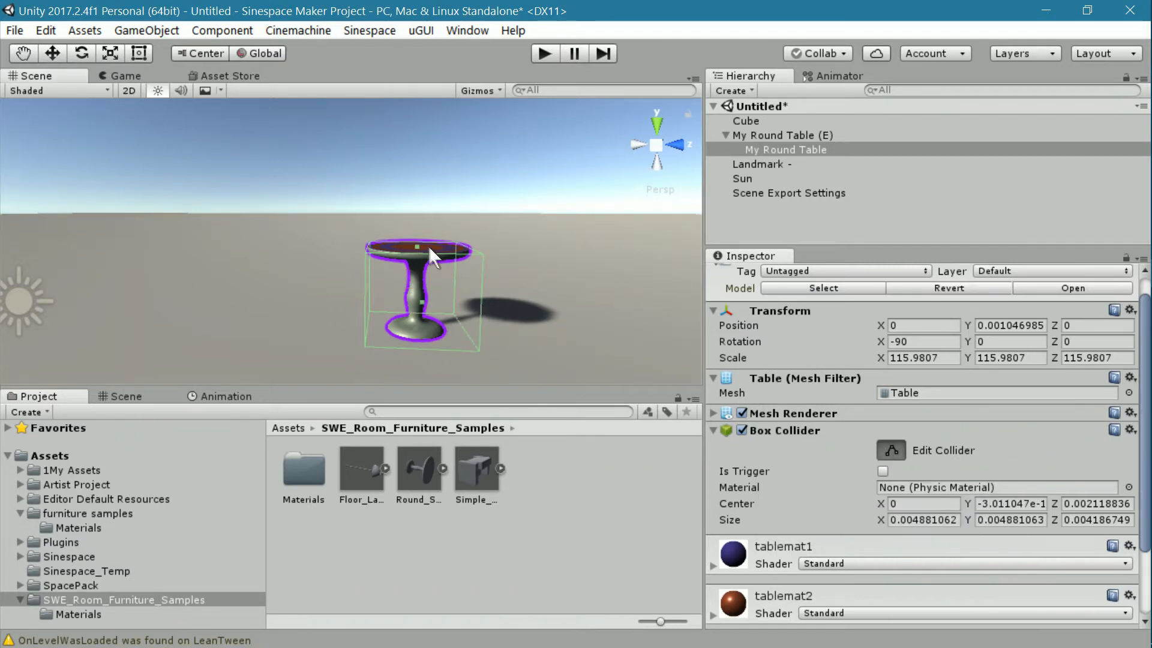
pyautogui.moveTo(417, 242); pyautogui.dragTo(418, 285)
pyautogui.moveTo(602, 333); pyautogui.dragTo(542, 329, button='right')
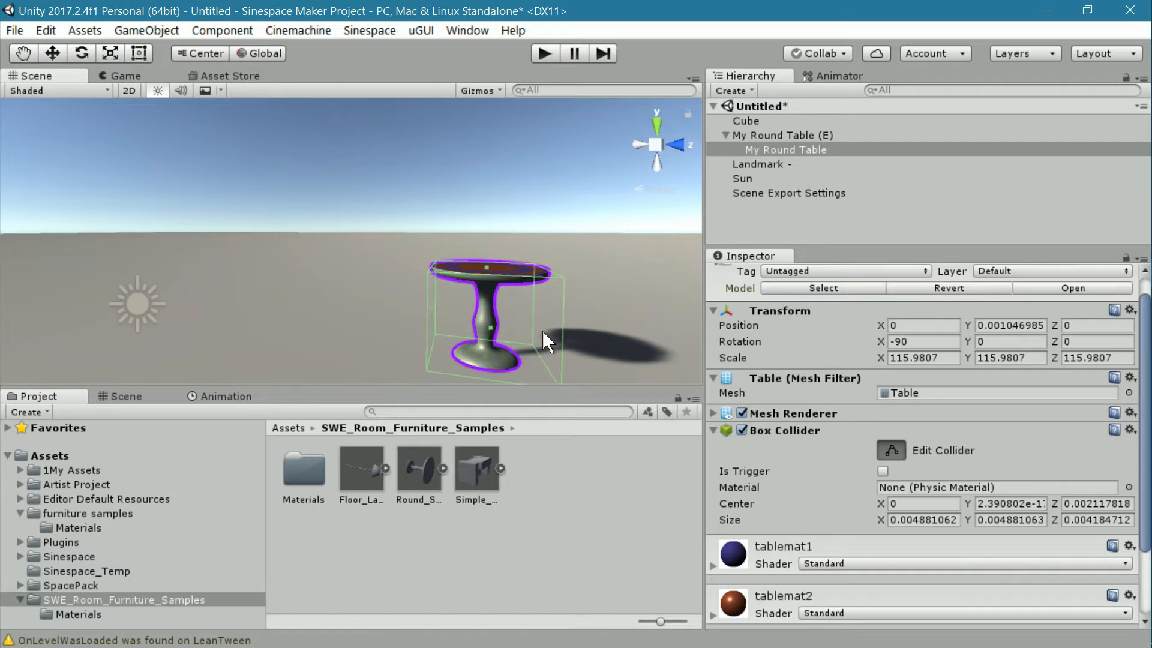
pyautogui.moveTo(542, 330); pyautogui.dragTo(532, 313, button='middle')
pyautogui.scroll(5, 523, 307)
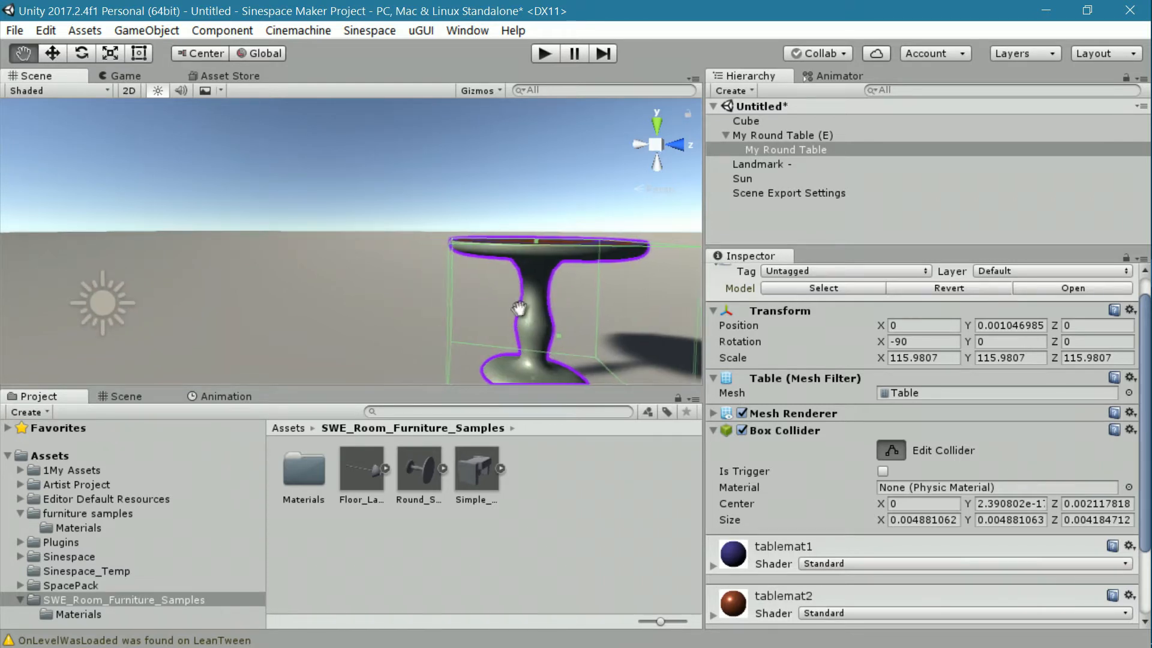
pyautogui.moveTo(485, 323); pyautogui.dragTo(482, 326, button='middle')
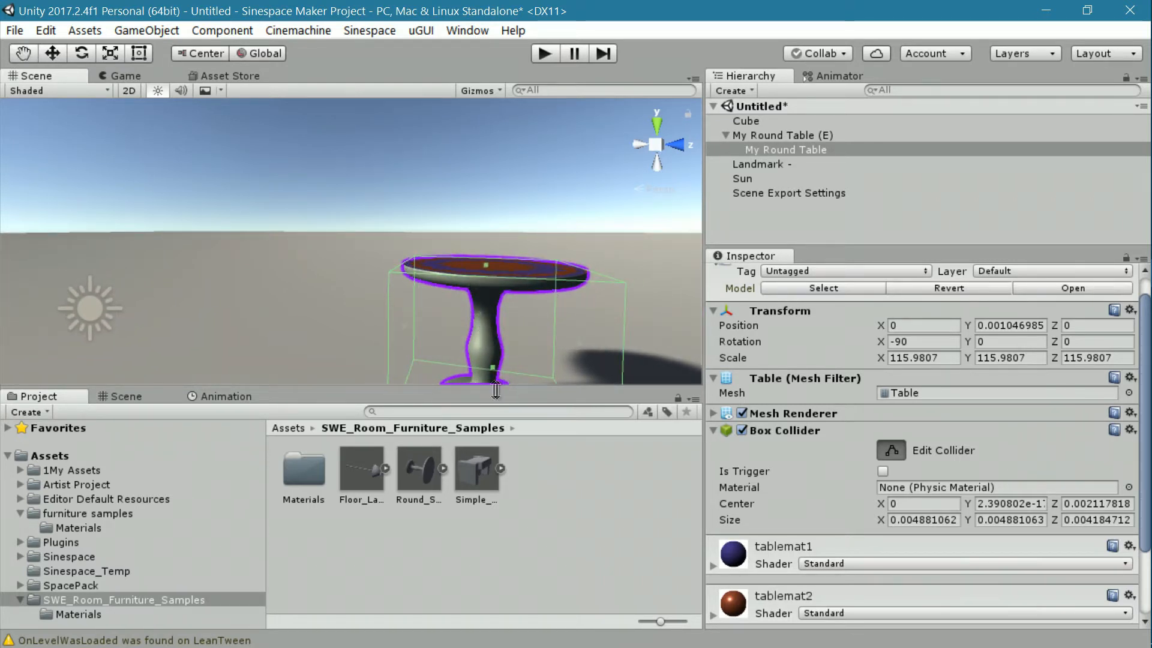
pyautogui.moveTo(482, 307); pyautogui.dragTo(448, 273, button='middle')
pyautogui.moveTo(447, 229)
pyautogui.mouseDown()
pyautogui.moveTo(446, 216)
pyautogui.moveTo(450, 257)
pyautogui.moveTo(446, 226)
pyautogui.mouseUp()
pyautogui.moveTo(473, 311)
pyautogui.mouseDown(button='middle')
pyautogui.moveTo(473, 294)
pyautogui.moveTo(474, 320)
pyautogui.mouseUp(button='middle')
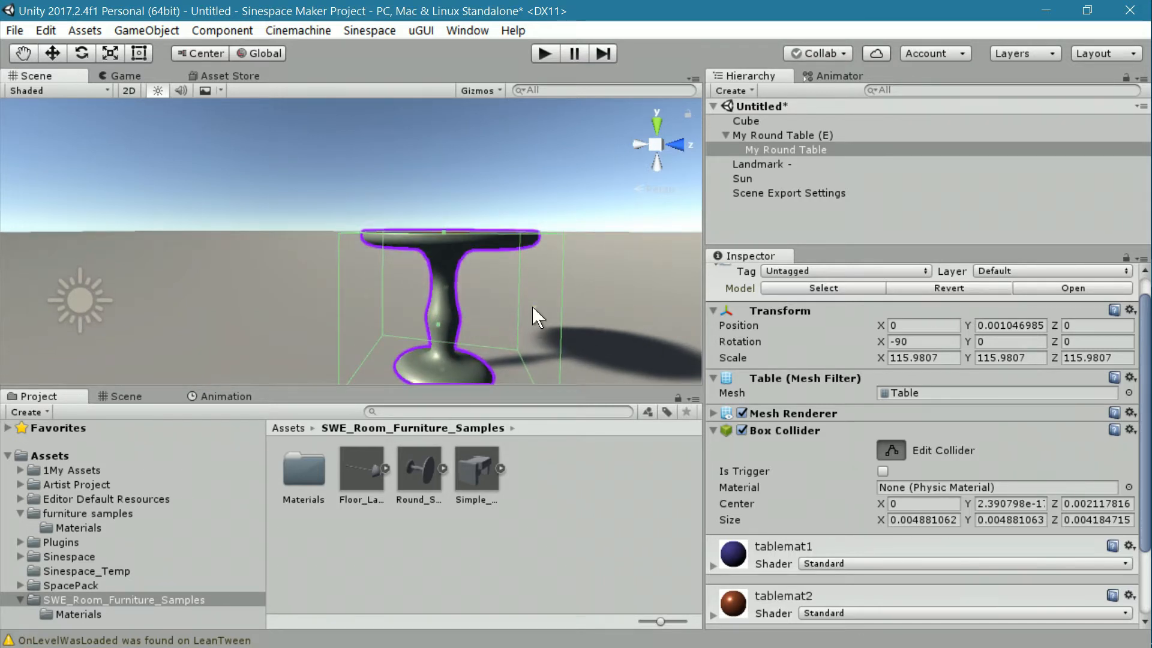
# - Pull one side face of the Box Collider slightly inward, to a Y size of about 0.00486
pyautogui.moveTo(531, 306); pyautogui.dragTo(524, 308)
pyautogui.moveTo(524, 309); pyautogui.dragTo(426, 322, button='middle')
pyautogui.moveTo(423, 323); pyautogui.dragTo(434, 319)
pyautogui.moveTo(434, 319); pyautogui.dragTo(530, 271, button='middle')
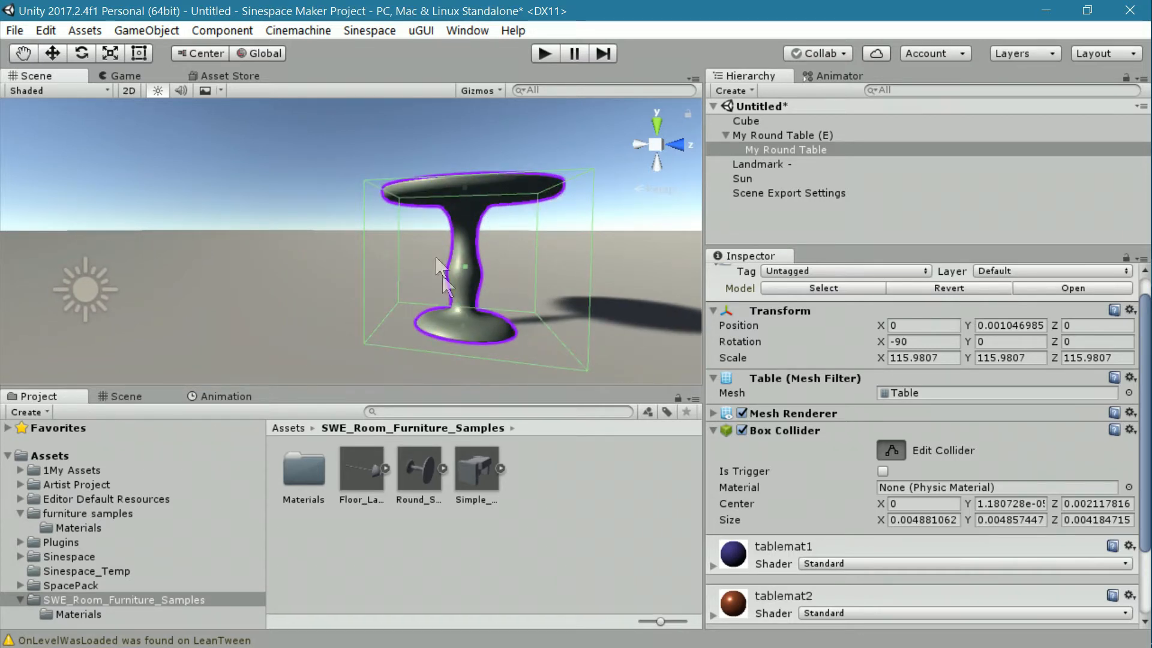
pyautogui.moveTo(455, 227); pyautogui.dragTo(450, 254, button='middle')
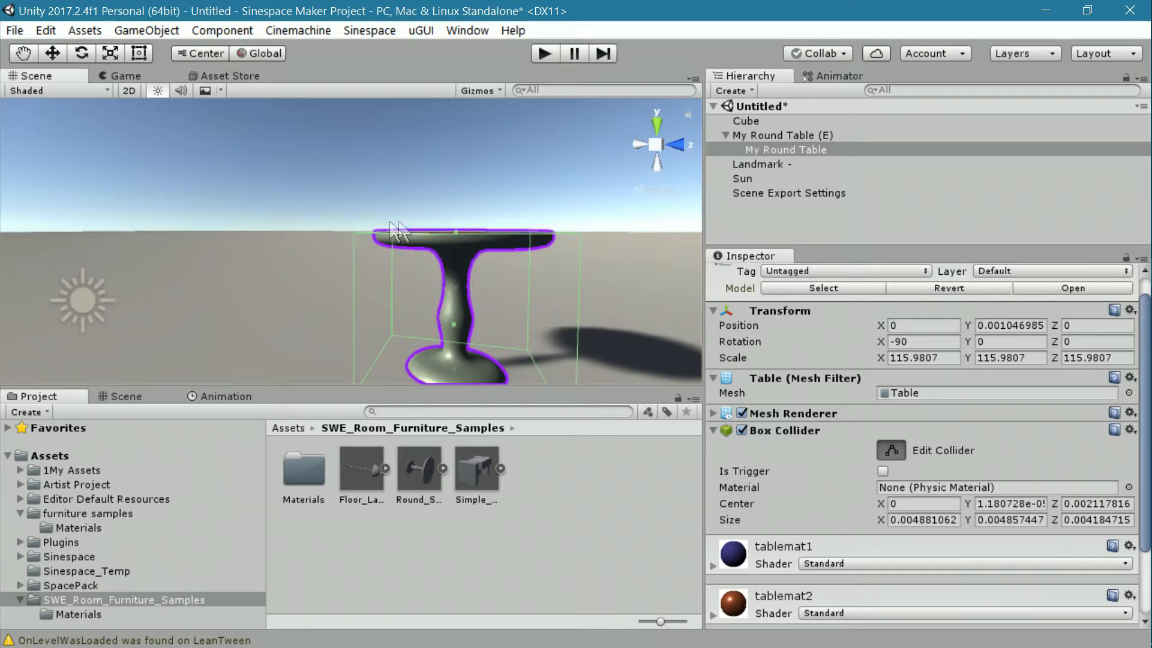
# - Lower the Box Collider's top face to the table's base, to a Z size of about 0.00026
pyautogui.moveTo(455, 232); pyautogui.dragTo(462, 343)
pyautogui.moveTo(518, 304); pyautogui.dragTo(517, 234, button='middle')
pyautogui.moveTo(451, 259); pyautogui.dragTo(452, 268)
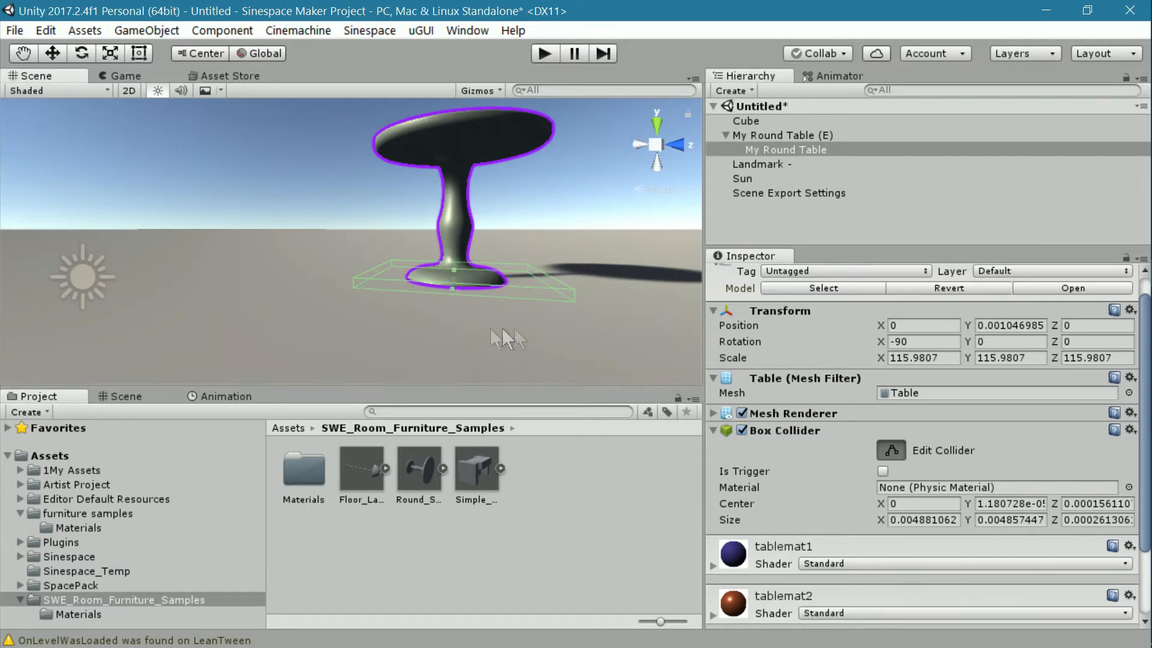
# - Raise the Box Collider's top face to the tabletop, to a Z size of about 0.00416, and finish editing the collider
pyautogui.moveTo(503, 246); pyautogui.dragTo(519, 271, button='middle')
pyautogui.moveTo(472, 290); pyautogui.dragTo(484, 173)
pyautogui.moveTo(484, 173); pyautogui.dragTo(497, 277, button='middle')
pyautogui.moveTo(469, 269); pyautogui.dragTo(469, 262)
pyautogui.moveTo(516, 298)
pyautogui.mouseDown(button='middle')
pyautogui.moveTo(505, 272)
pyautogui.moveTo(505, 294)
pyautogui.mouseUp(button='middle')
pyautogui.moveTo(462, 265); pyautogui.dragTo(462, 268)
pyautogui.moveTo(462, 268); pyautogui.dragTo(491, 311, button='middle')
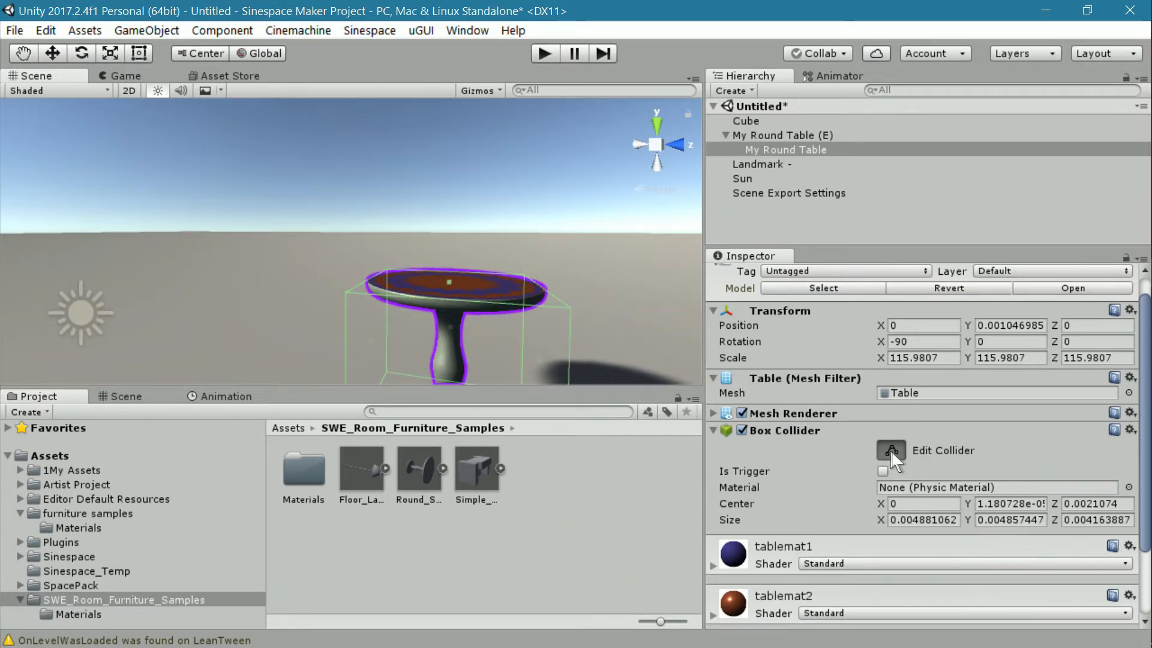
pyautogui.click(891, 450)
pyautogui.moveTo(533, 310); pyautogui.dragTo(521, 247, button='middle')
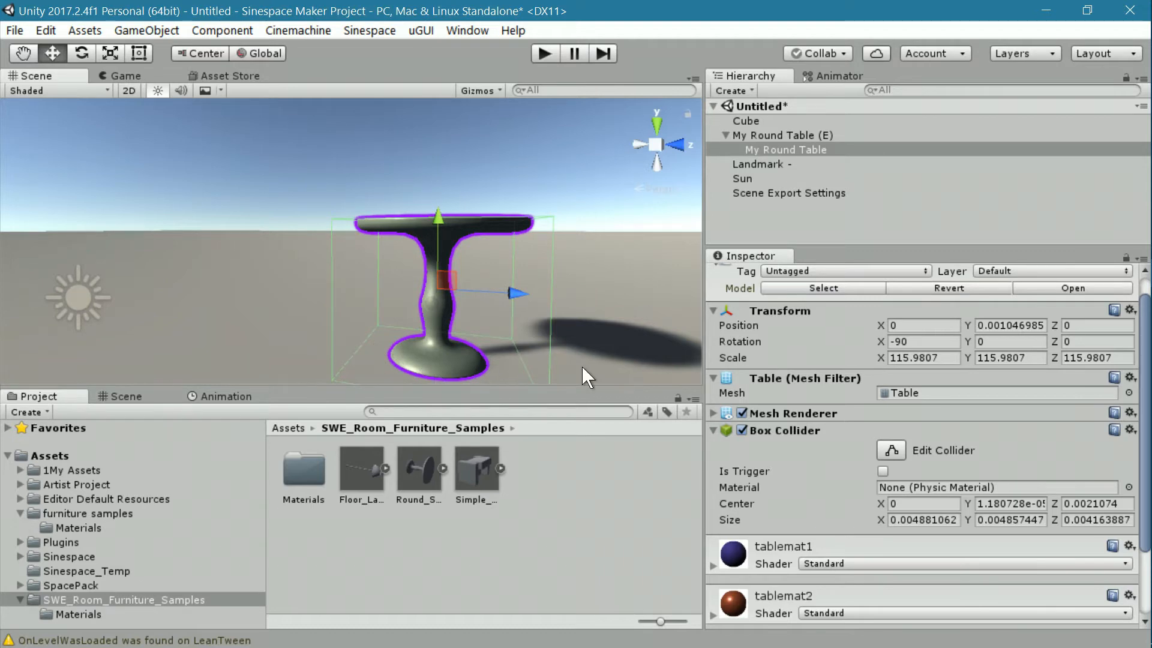
pyautogui.scroll(-3, 582, 348)
pyautogui.moveTo(582, 348); pyautogui.dragTo(630, 350, button='middle')
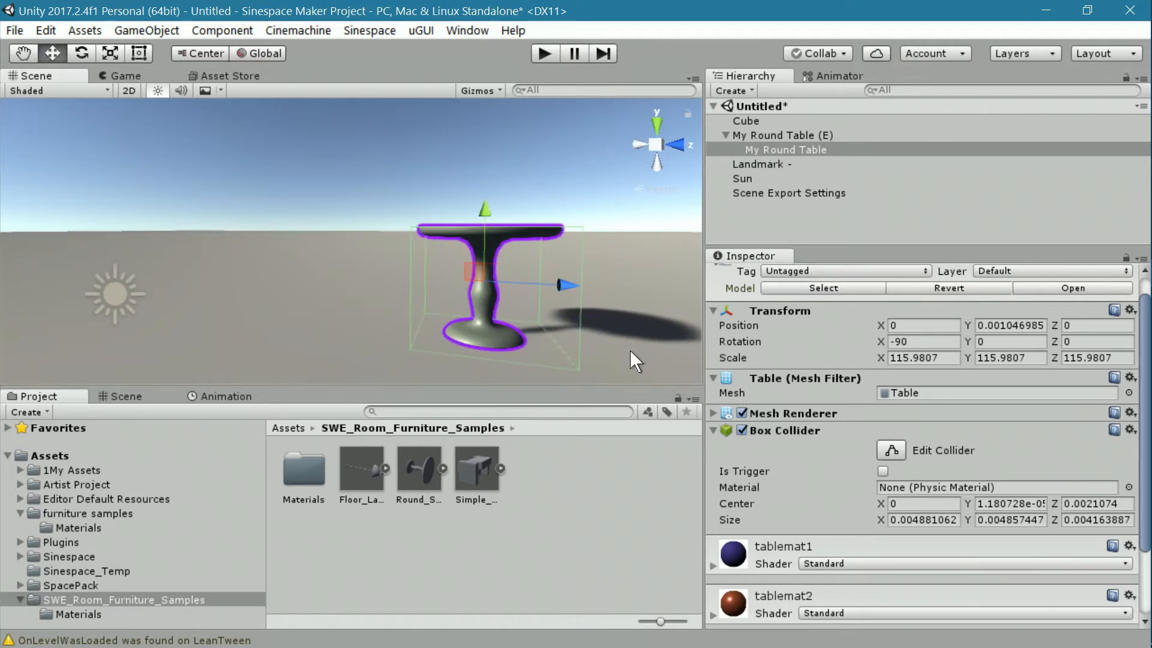
pyautogui.scroll(-3, 816, 392)
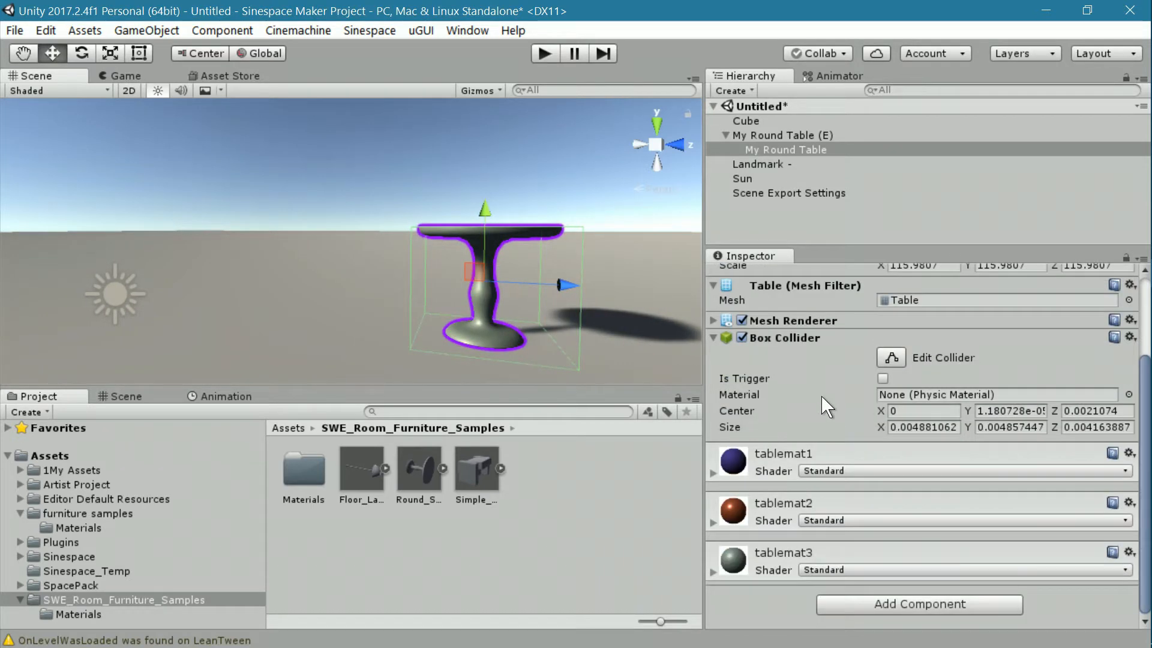
pyautogui.scroll(3, 825, 396)
# - Assign the child My Round Table's Box Collider as the Main Collider of My Round Table (E) and turn Place On Floor back on
pyautogui.click(787, 134)
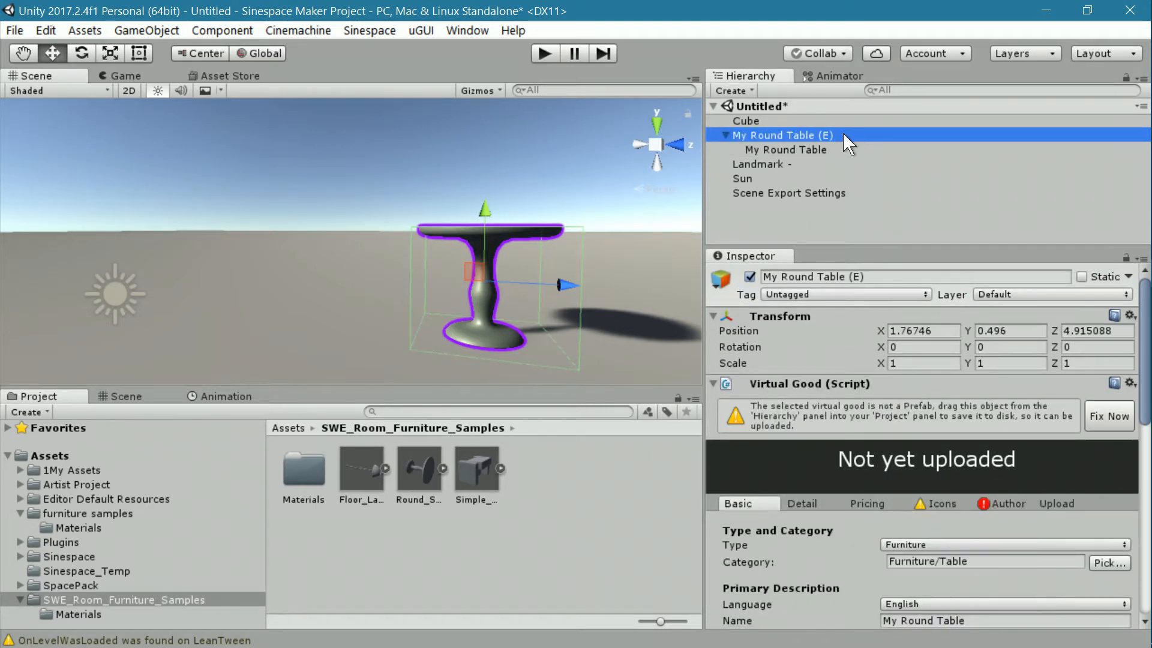
pyautogui.scroll(-3, 885, 430)
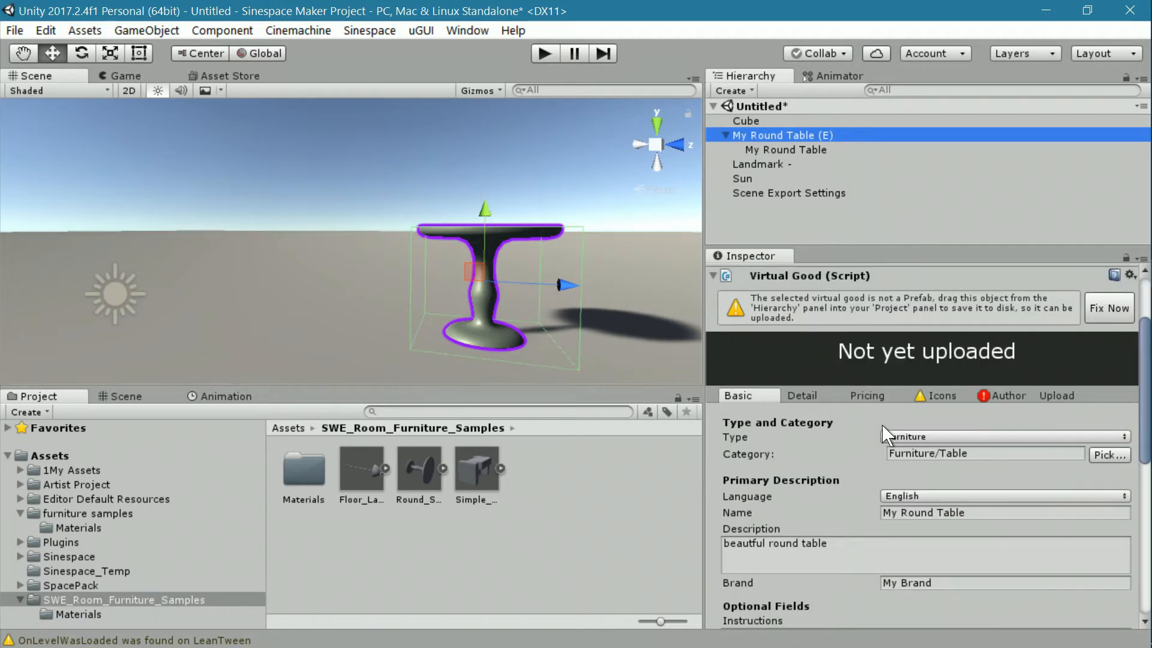
pyautogui.scroll(-10, 885, 433)
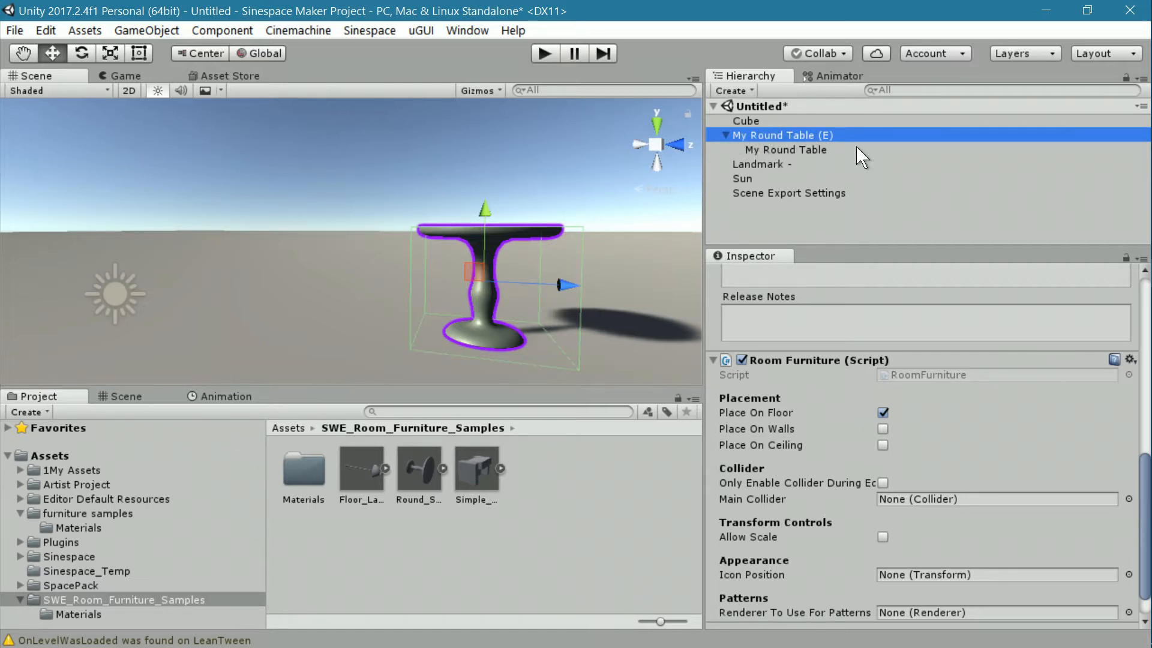
pyautogui.click(789, 149)
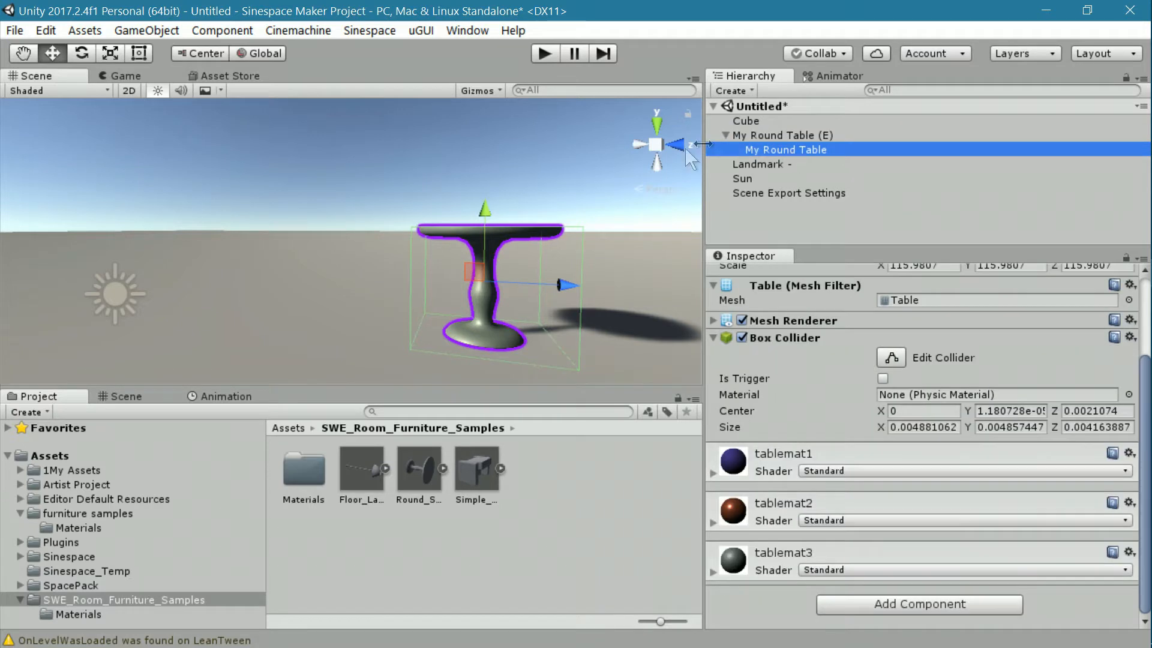
pyautogui.click(764, 136)
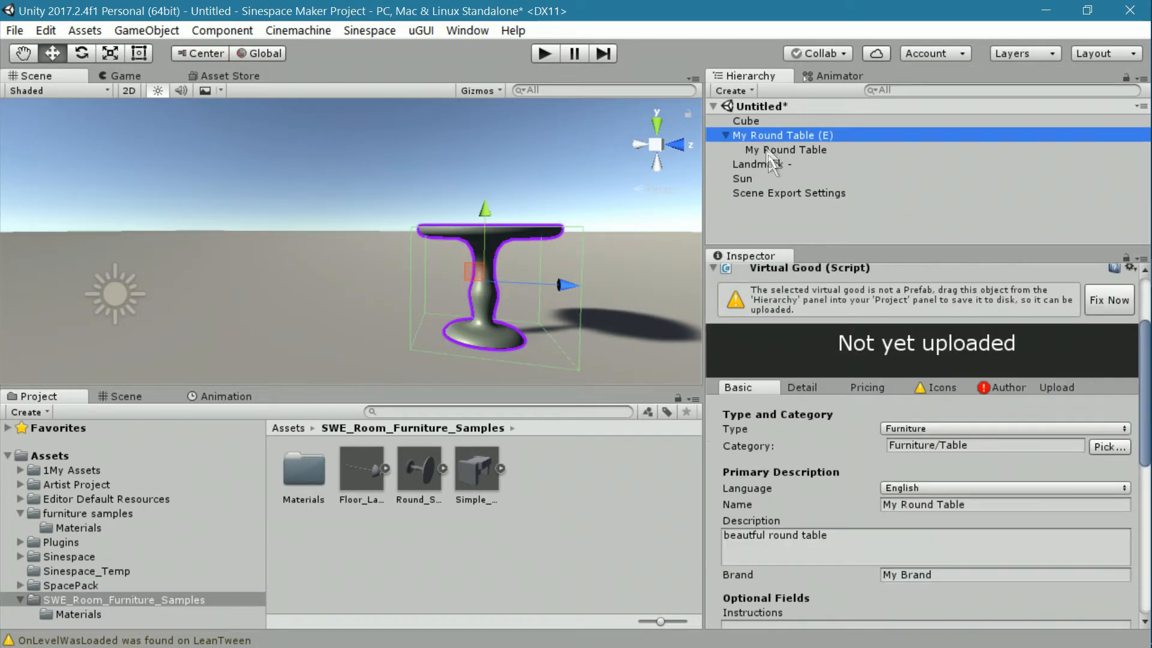
pyautogui.scroll(-10, 843, 464)
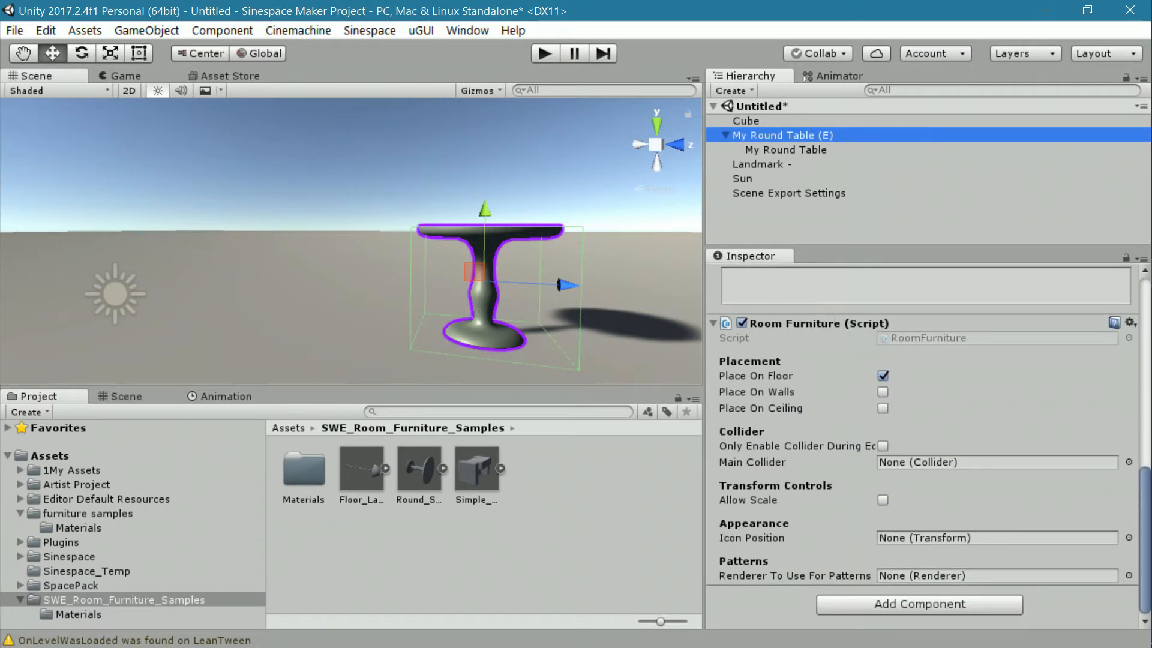
pyautogui.click(1129, 462)
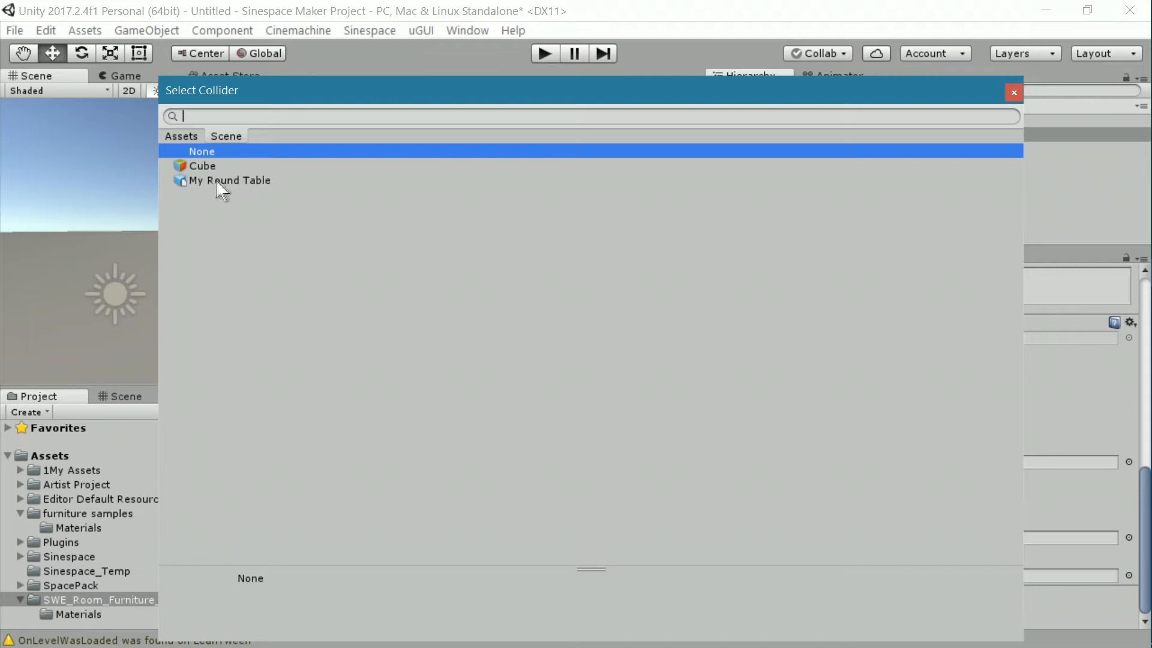
pyautogui.click(196, 179)
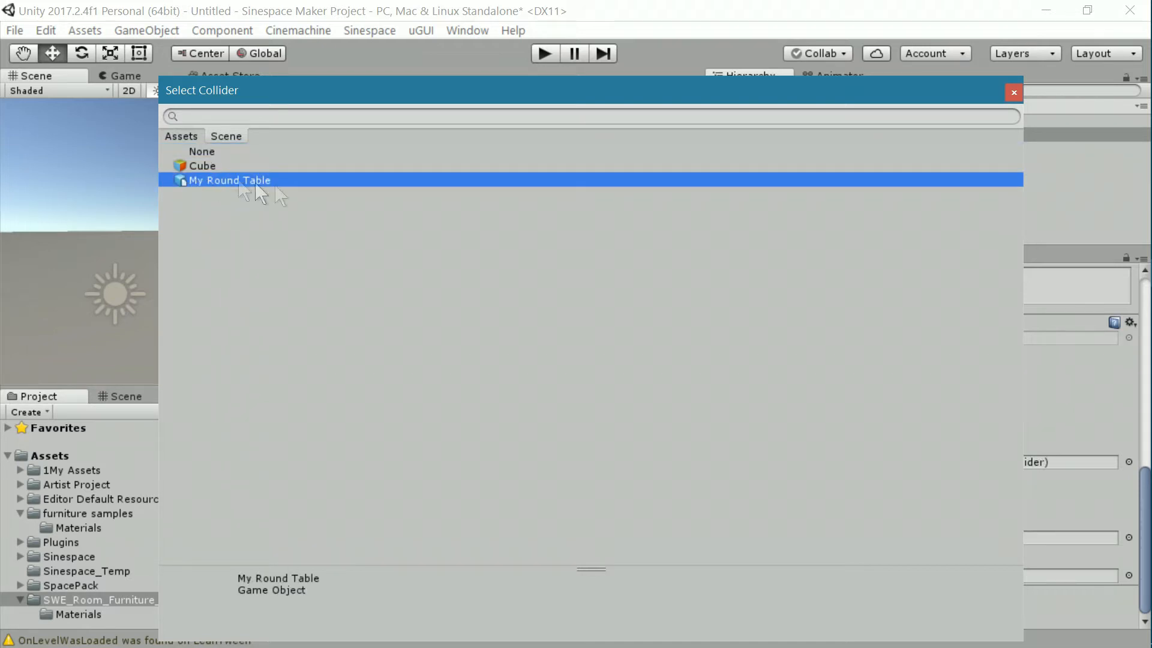
pyautogui.click(1060, 385)
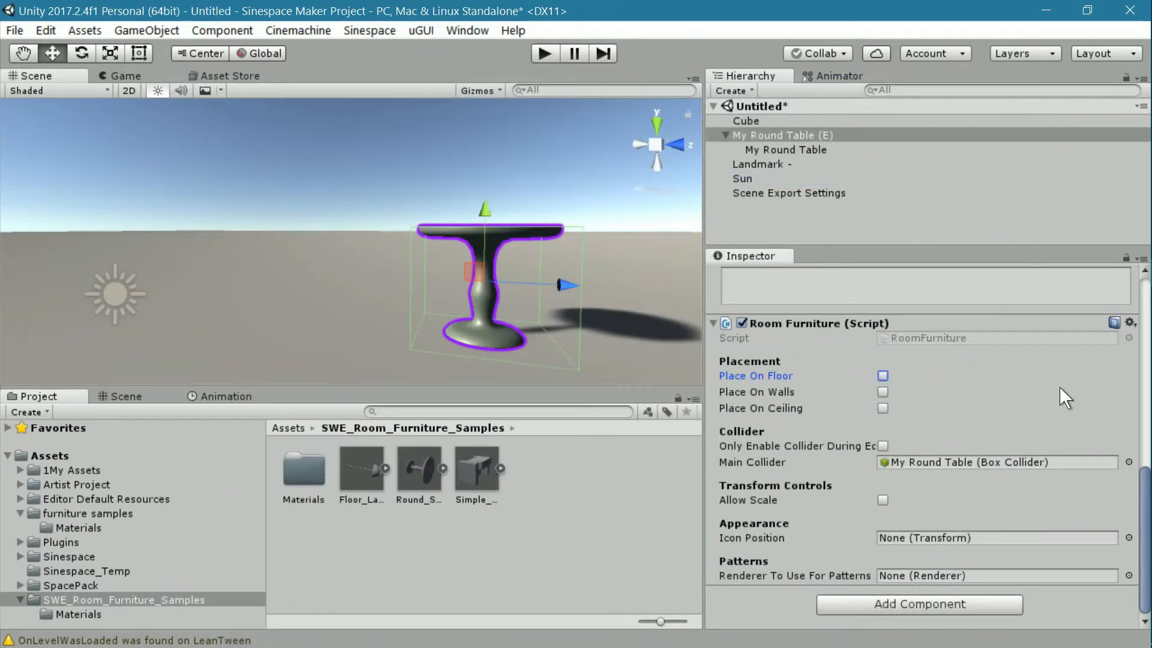
pyautogui.moveTo(779, 150); pyautogui.dragTo(941, 474)
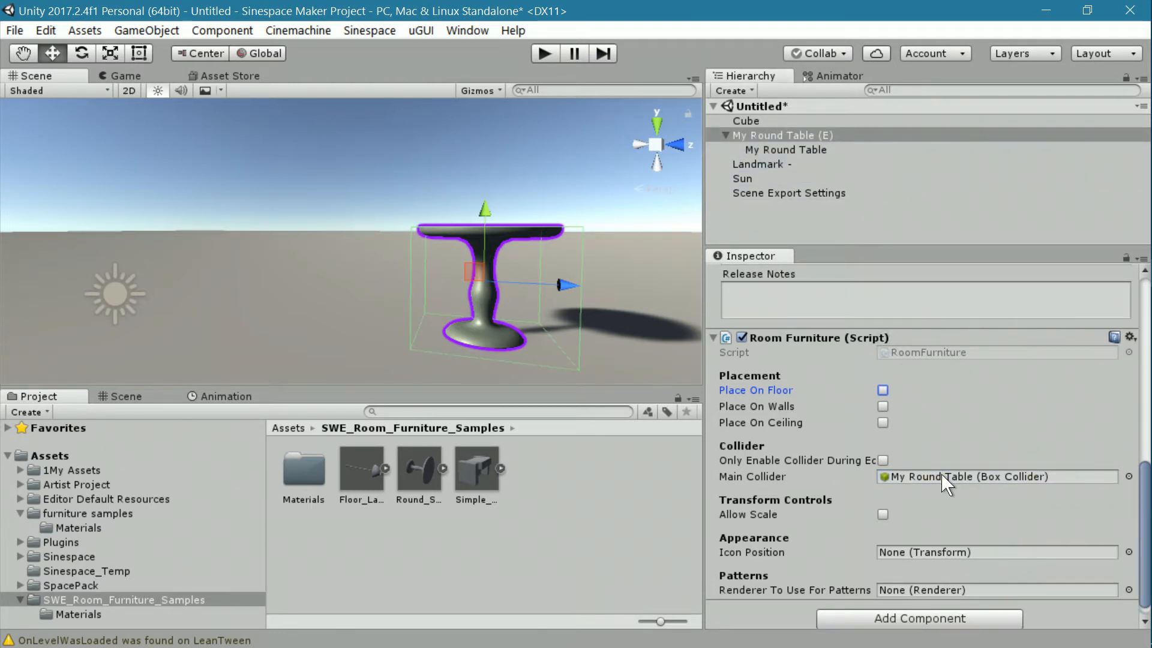
pyautogui.click(882, 390)
# - Review the Virtual Good's web links, audience rating and customisation details, and open its pricing settings
pyautogui.scroll(10, 784, 432)
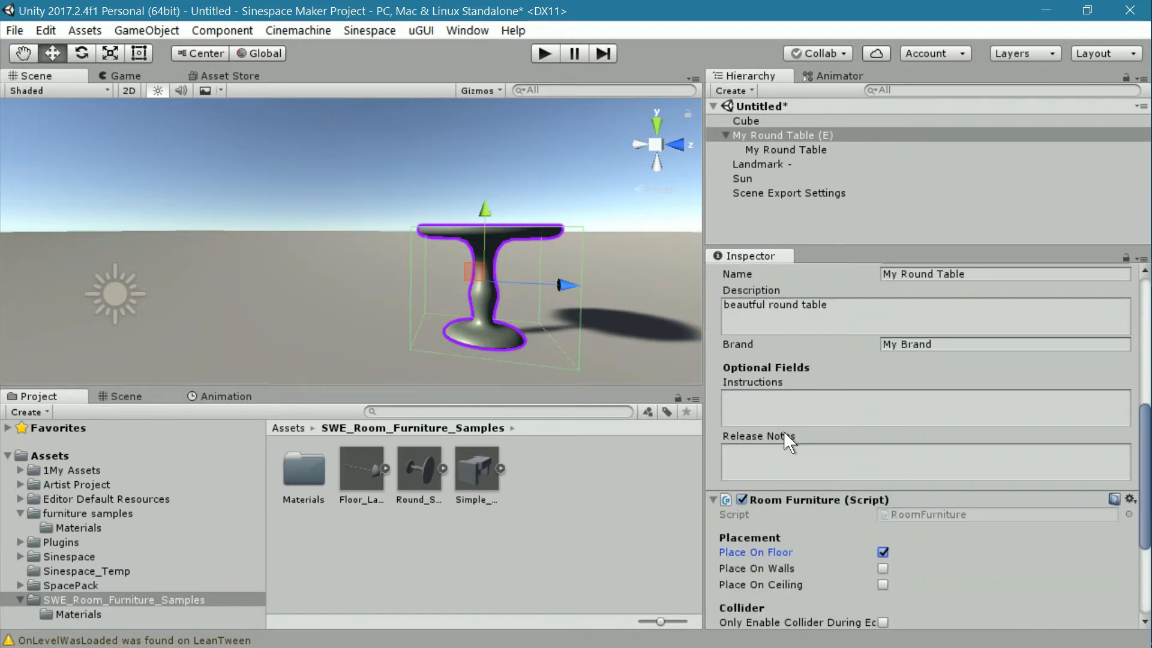
pyautogui.click(803, 319)
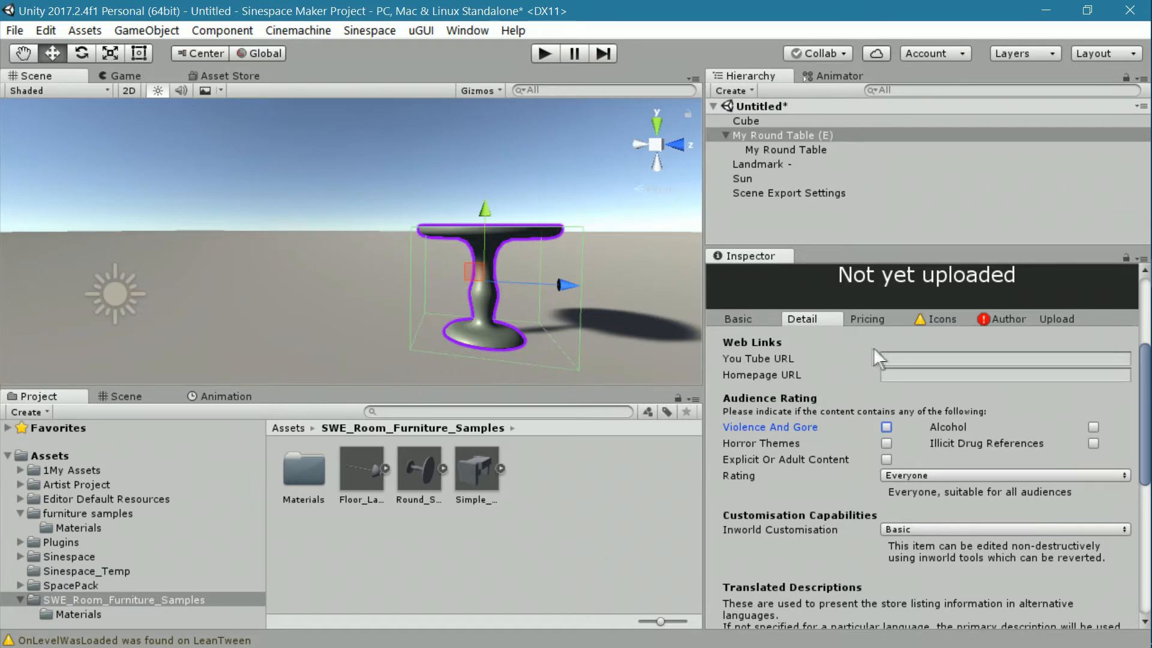
pyautogui.scroll(-2, 950, 534)
pyautogui.scroll(5, 884, 501)
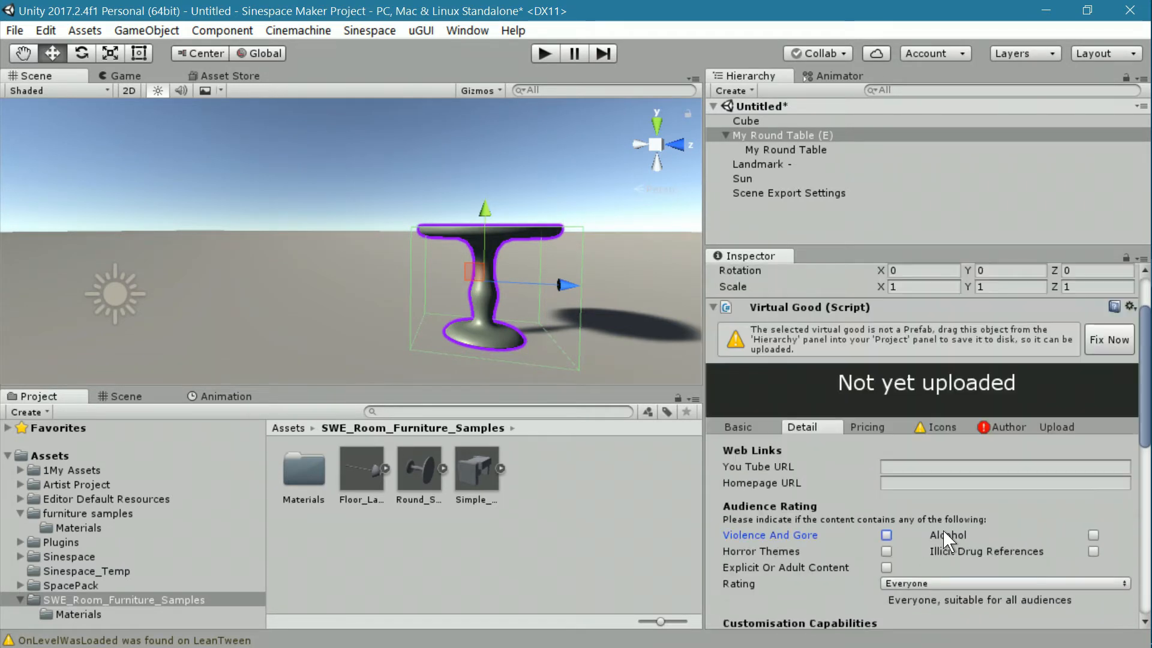
pyautogui.click(870, 429)
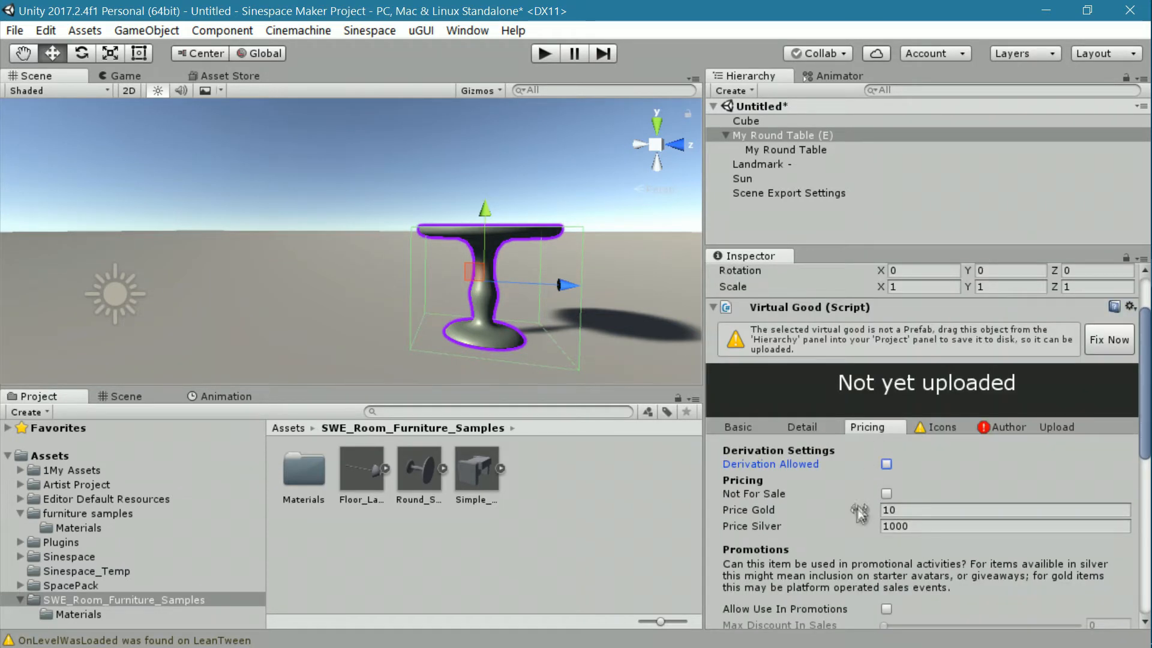
# - Check the Virtual Good's sale option and review the size requirements for its store, inventory and brand icons
pyautogui.click(886, 493)
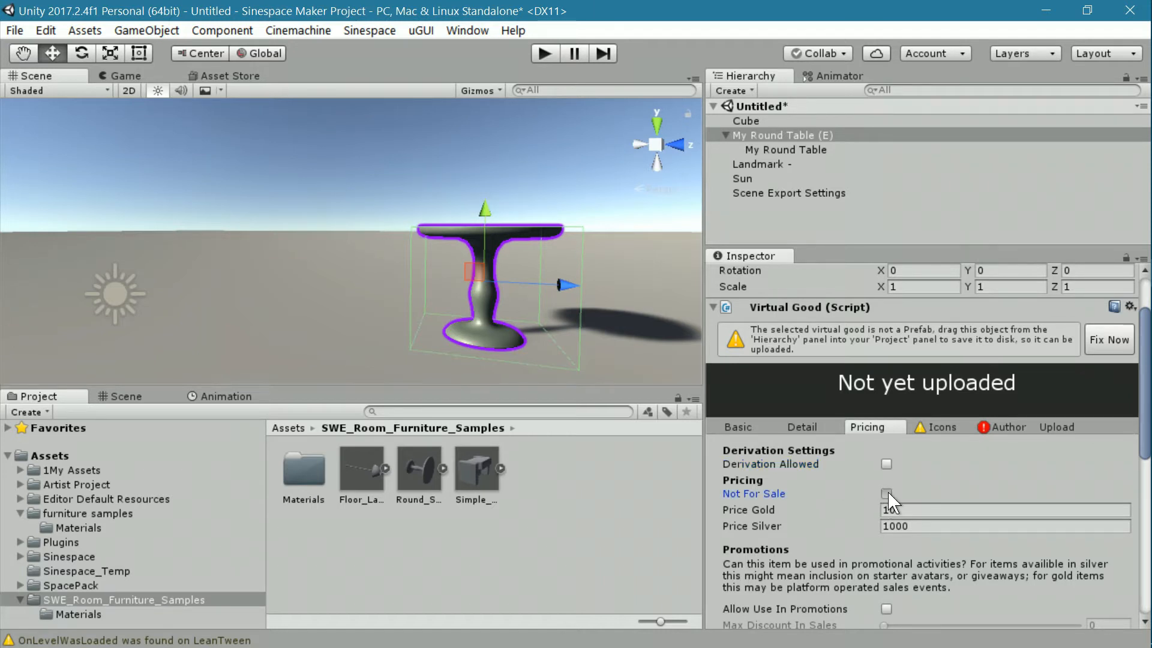
pyautogui.click(934, 427)
pyautogui.scroll(-5, 848, 513)
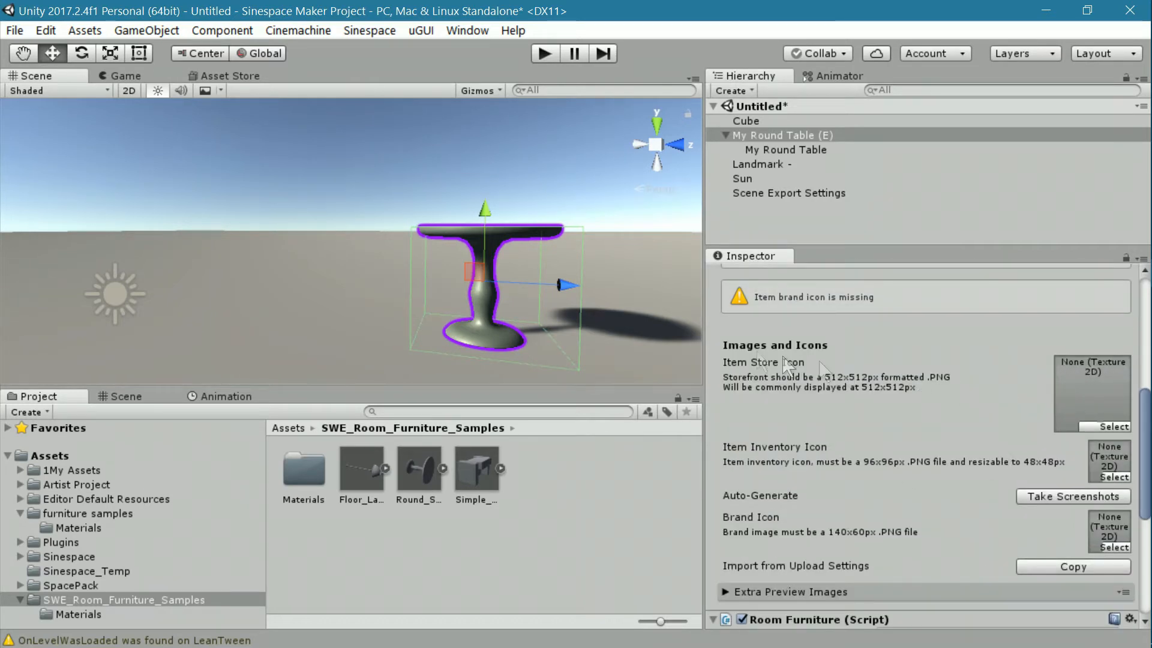
pyautogui.moveTo(624, 314); pyautogui.dragTo(607, 287, button='middle')
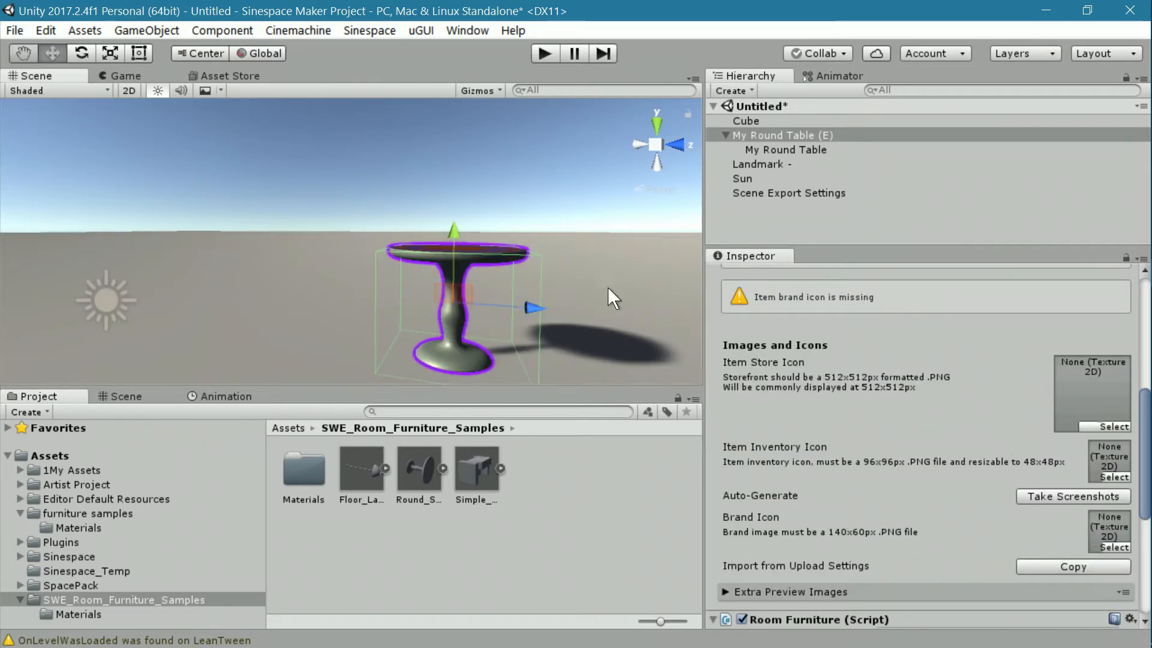
pyautogui.scroll(5, 988, 427)
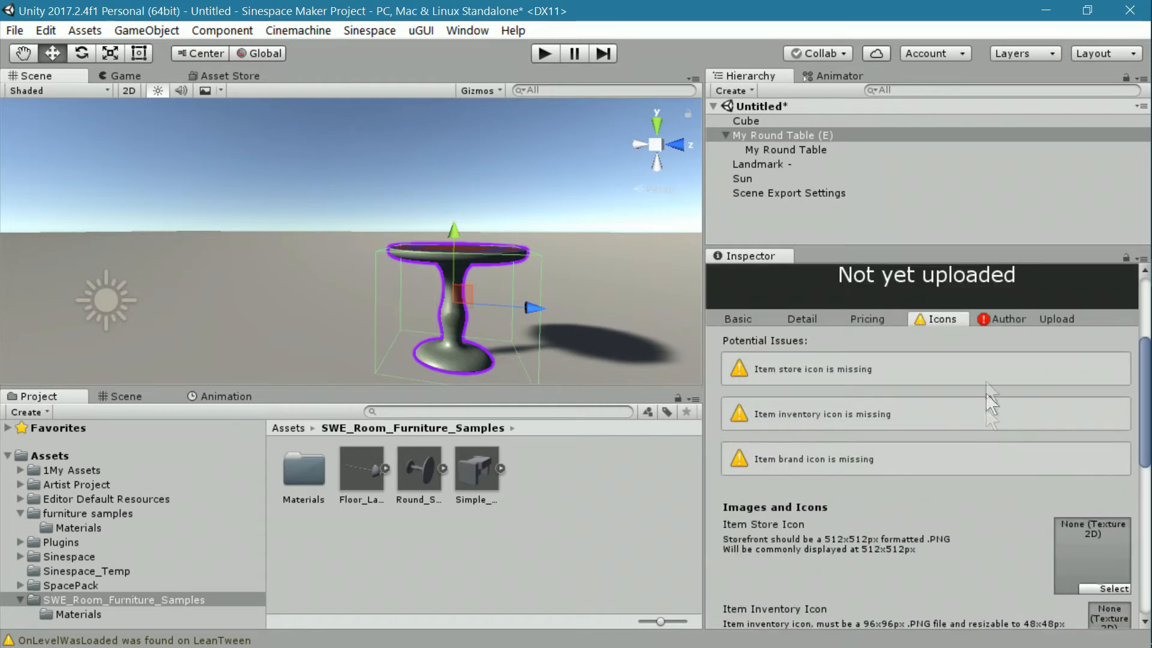
# - Fill in the Virtual Good's author details with developer name "My Name" and copyright "©2019 My Brand"
pyautogui.click(999, 323)
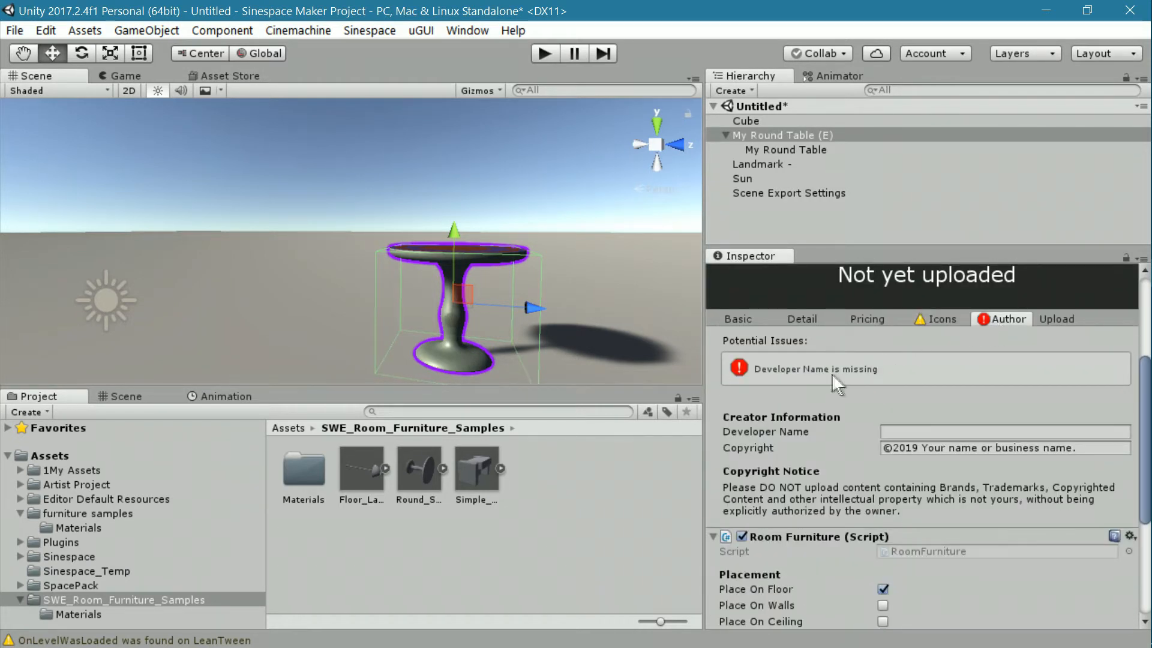
pyautogui.click(903, 431)
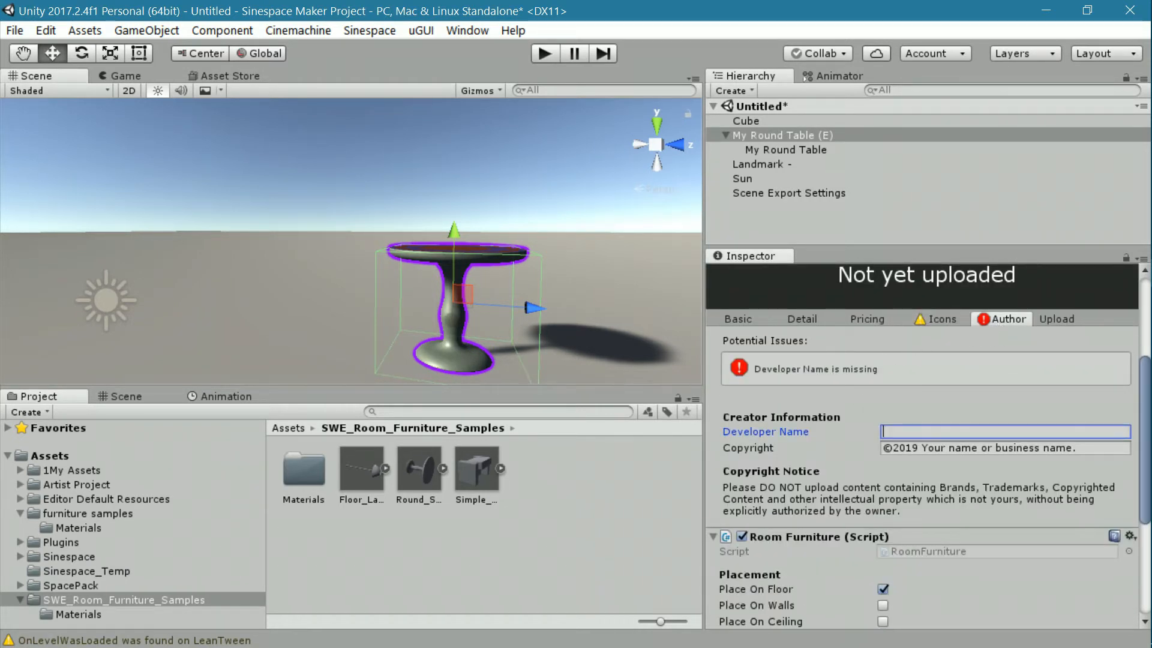
pyautogui.write('My Name')
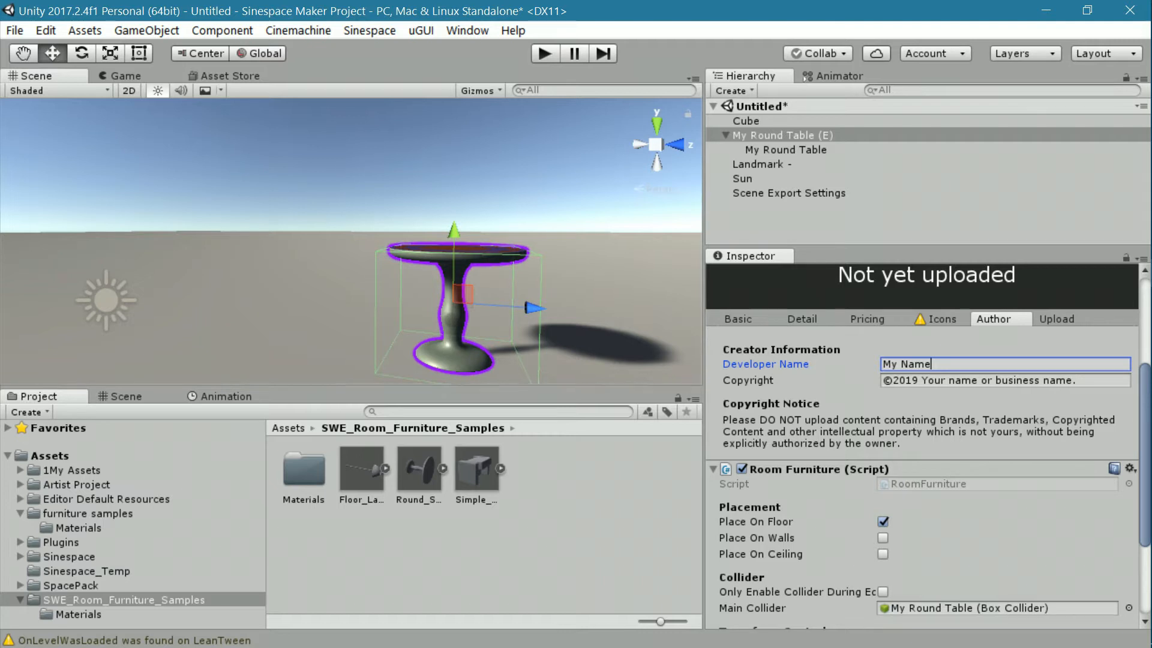
pyautogui.press('Tab')
pyautogui.moveTo(922, 380); pyautogui.dragTo(1078, 380)
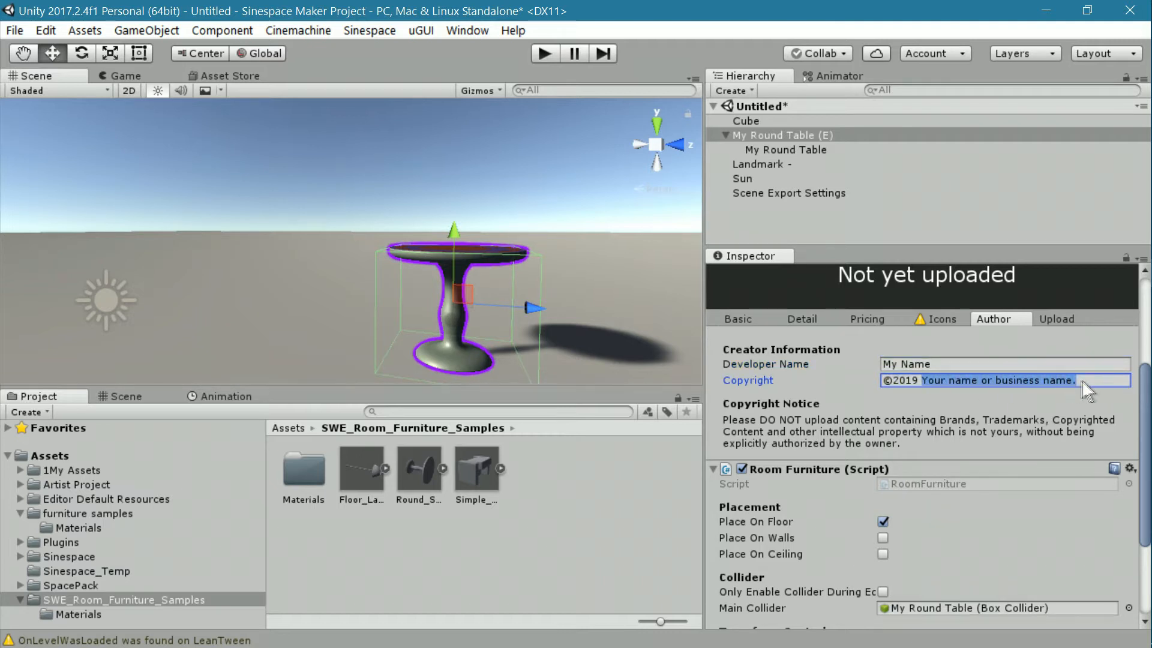
pyautogui.write('My')
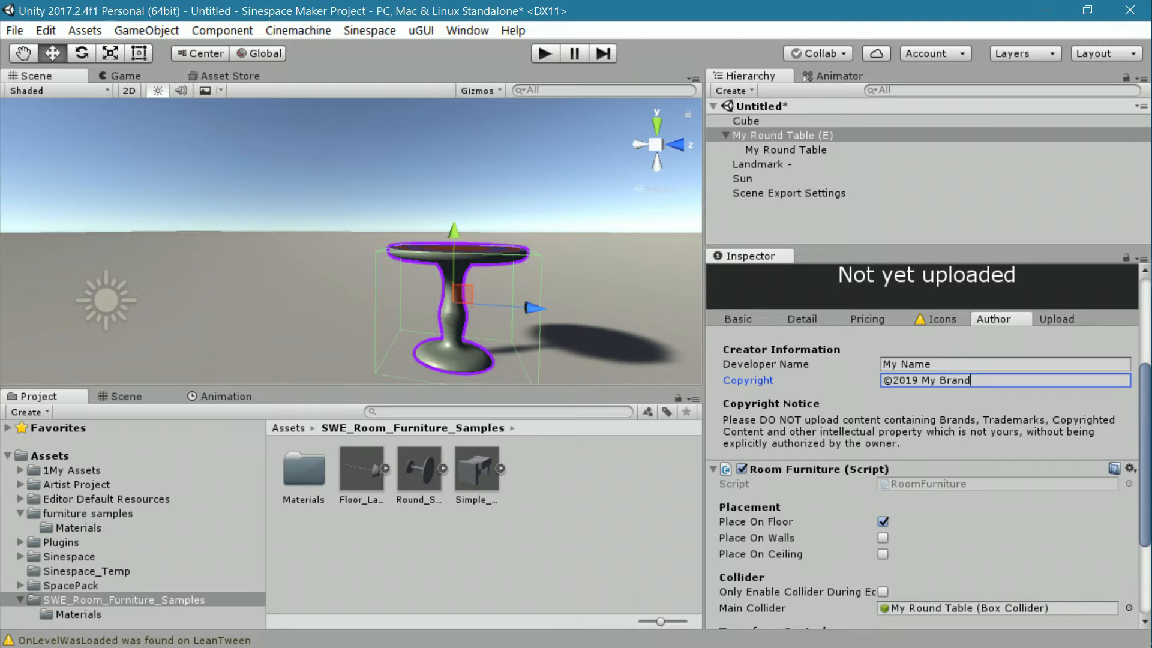
pyautogui.write(' Brand')
pyautogui.hotkey('shift', 'Tab')
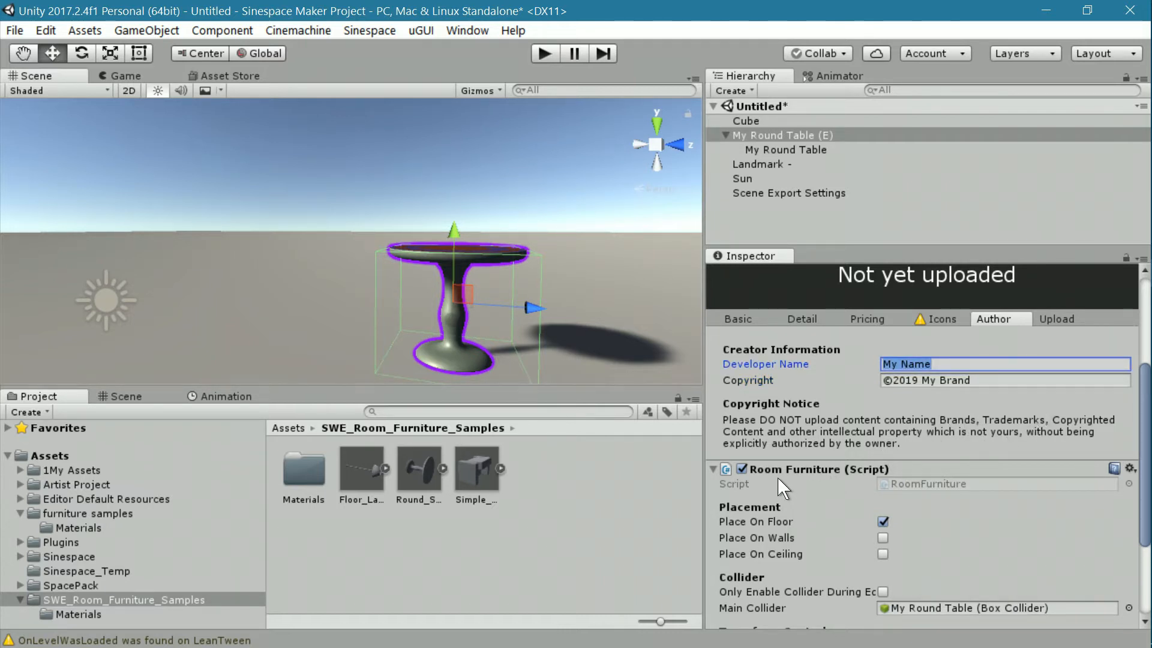
pyautogui.scroll(3, 872, 431)
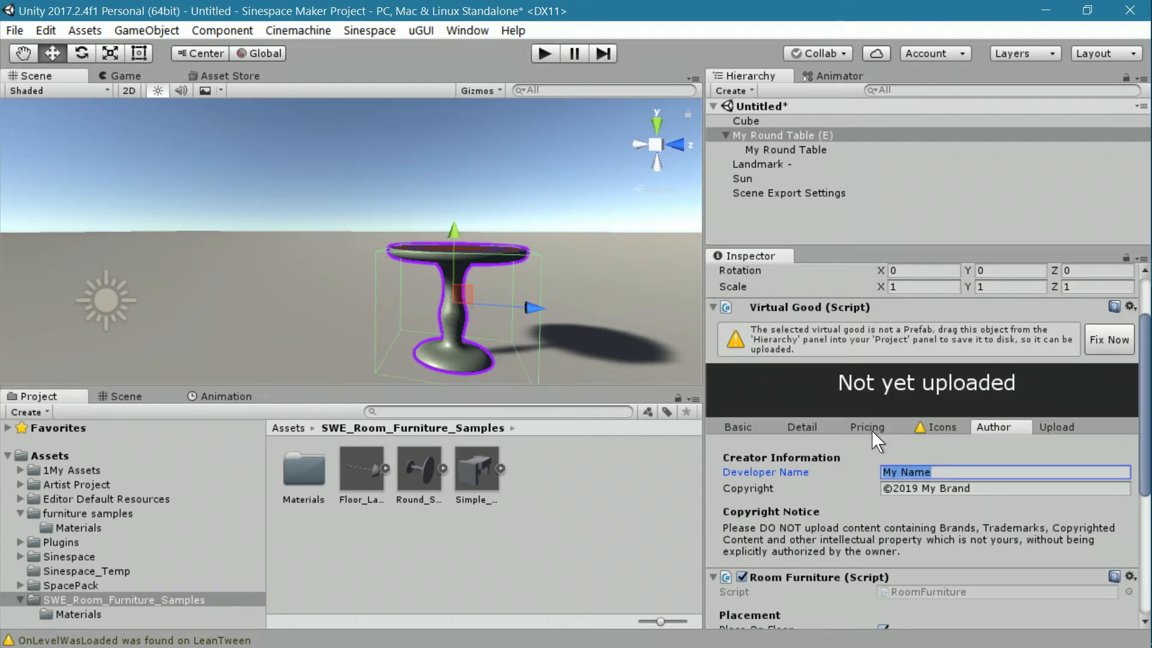
# - Review the child My Round Table's Box Collider settings and collapse that component
pyautogui.click(761, 146)
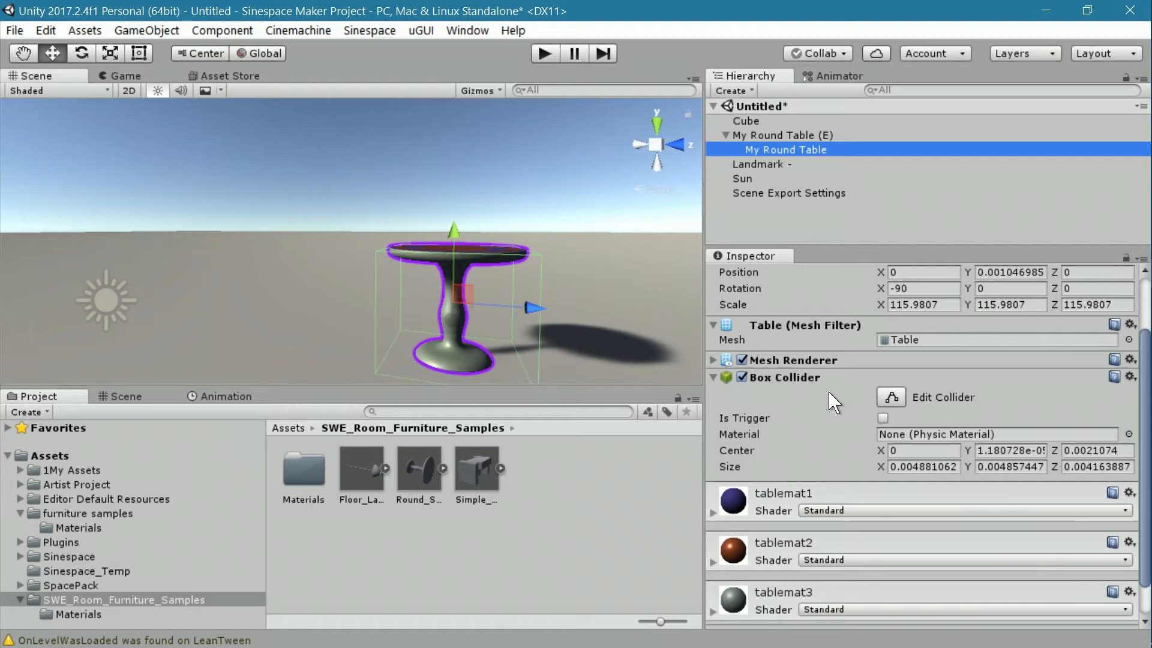
pyautogui.scroll(-2, 829, 391)
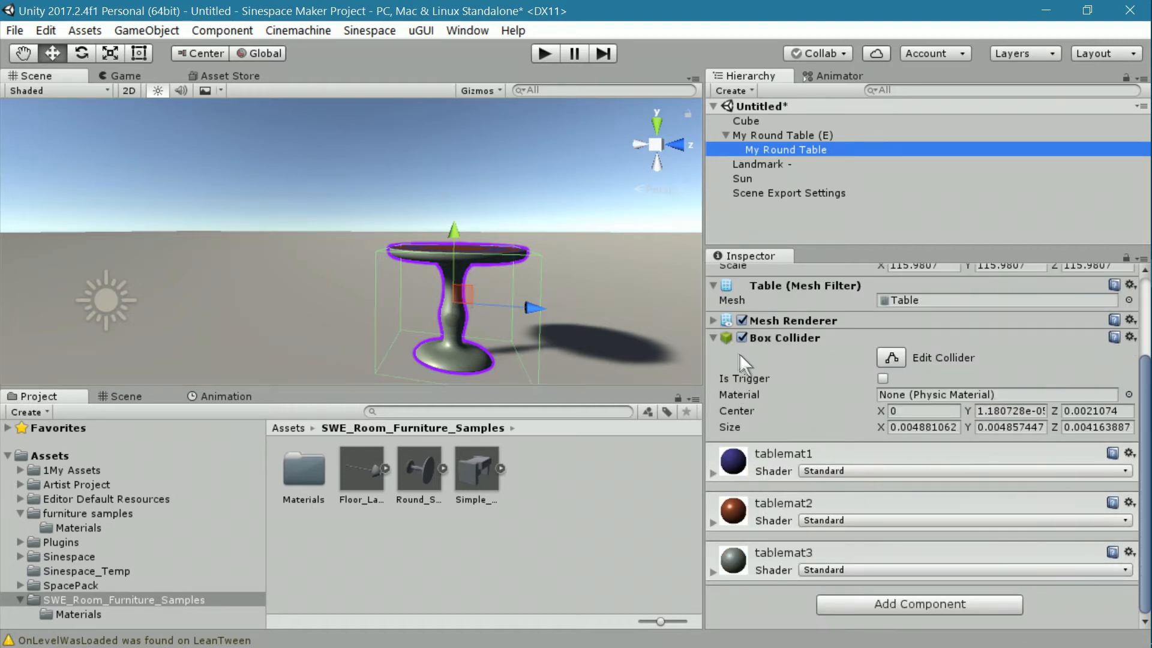
pyautogui.click(712, 337)
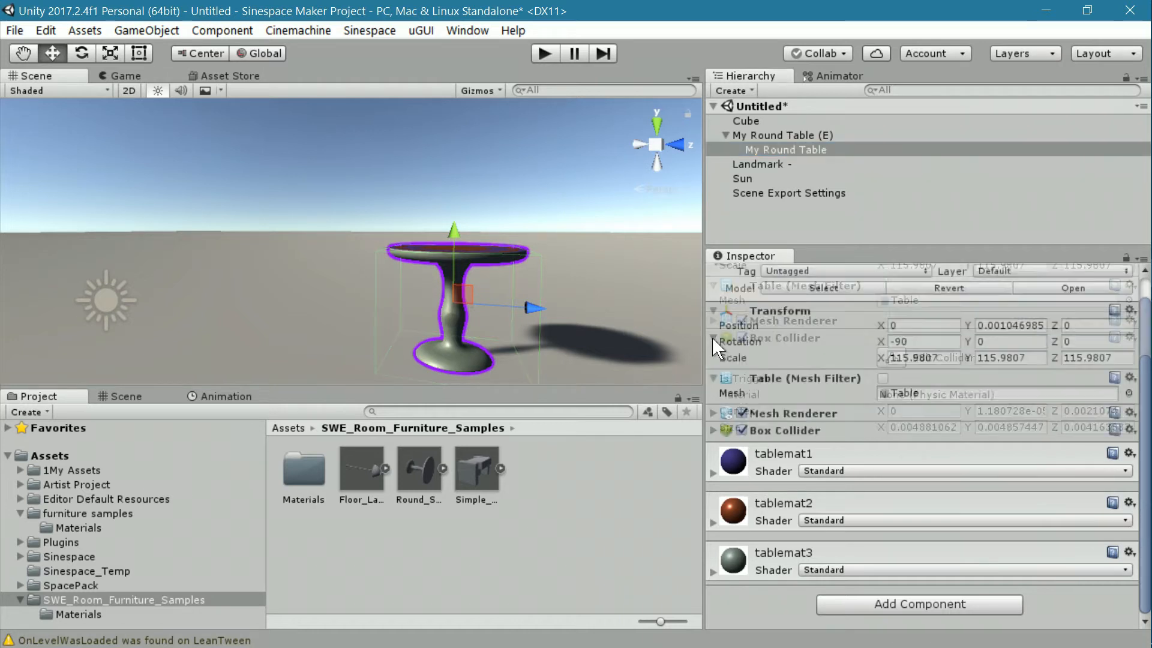
pyautogui.click(712, 431)
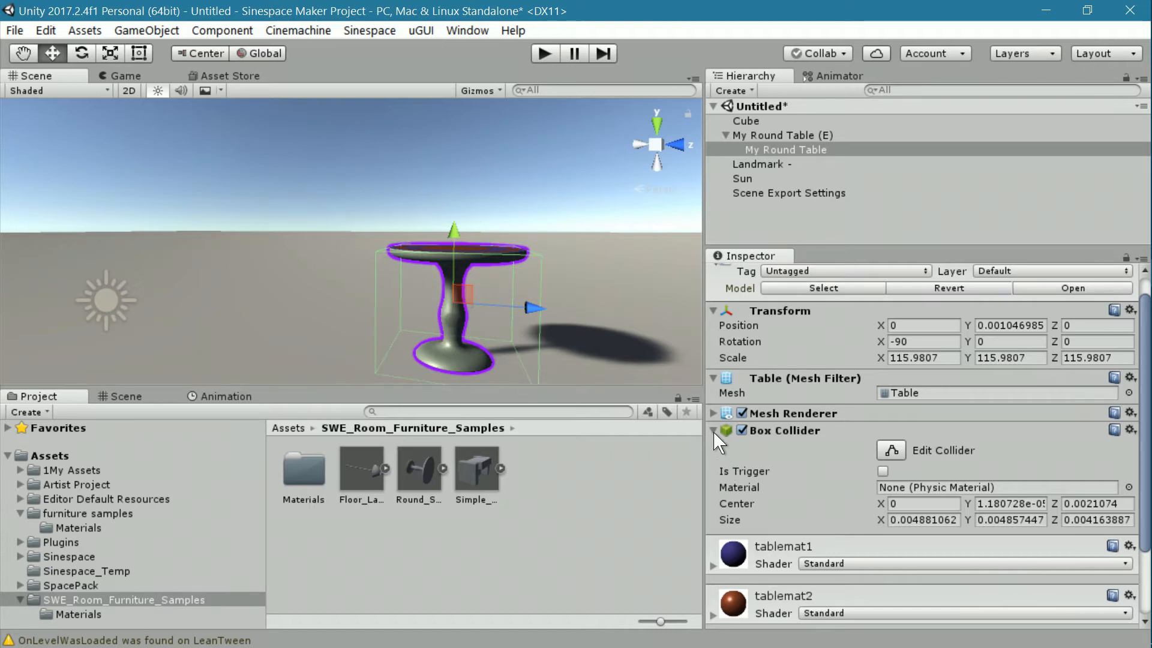
pyautogui.click(714, 430)
pyautogui.scroll(2, 812, 397)
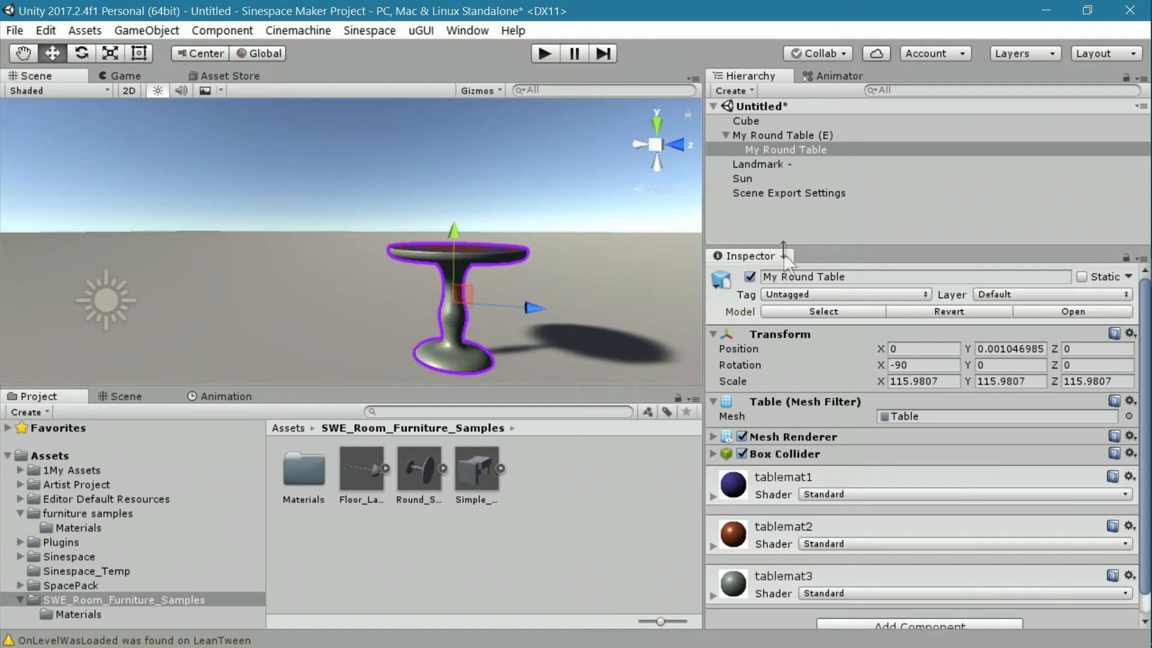
# - Collapse the Room Furniture component of My Round Table (E) and review the Virtual Good's basic details
pyautogui.click(777, 135)
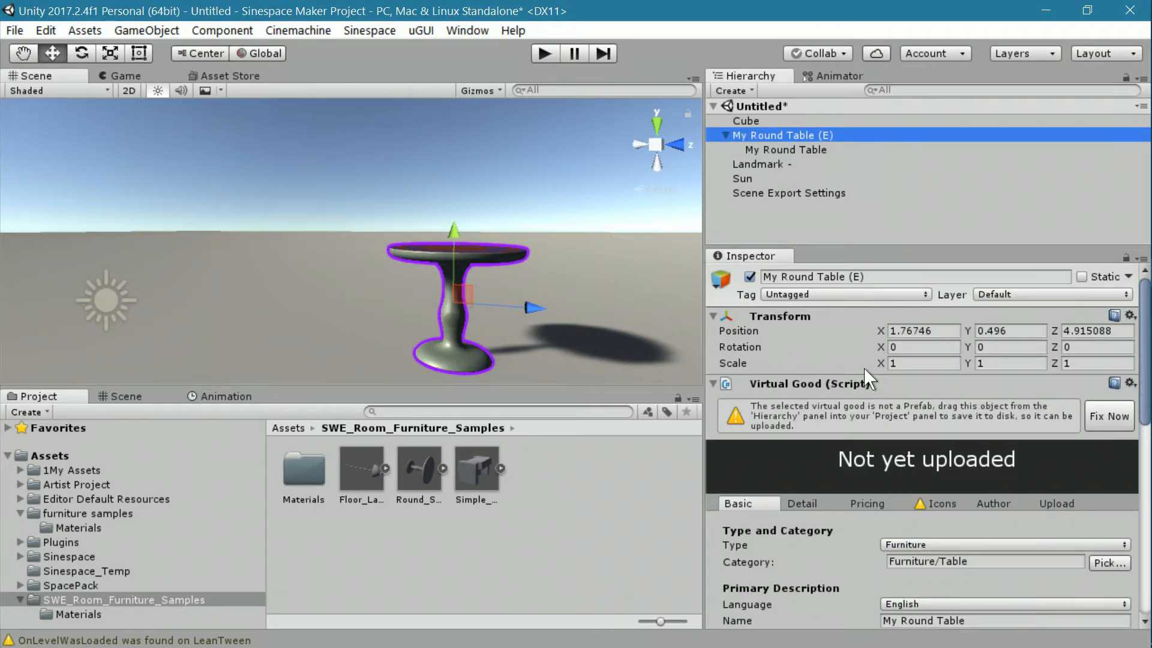
pyautogui.scroll(-10, 864, 368)
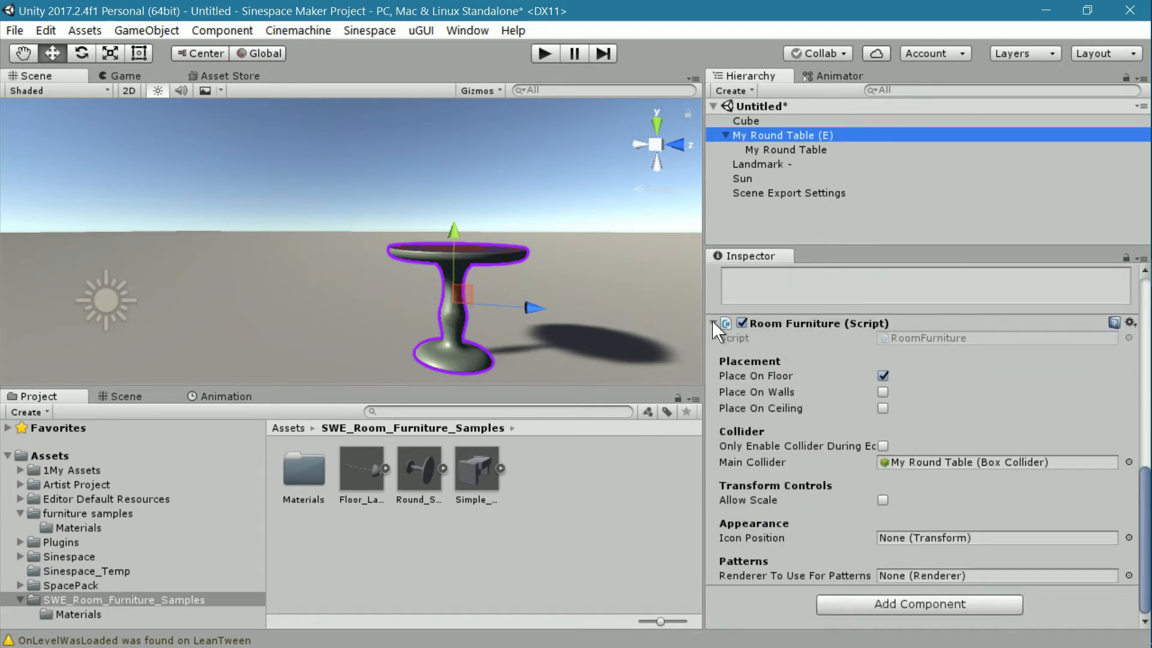
pyautogui.click(712, 322)
pyautogui.scroll(4, 787, 438)
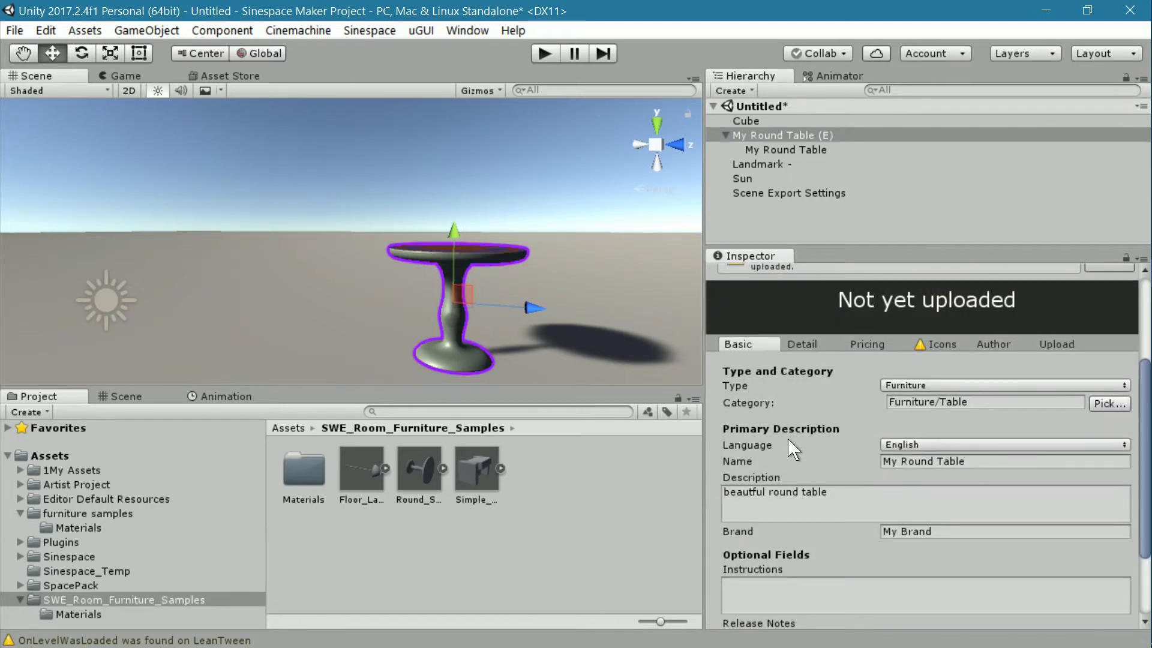
pyautogui.scroll(-3, 789, 440)
pyautogui.scroll(3, 833, 407)
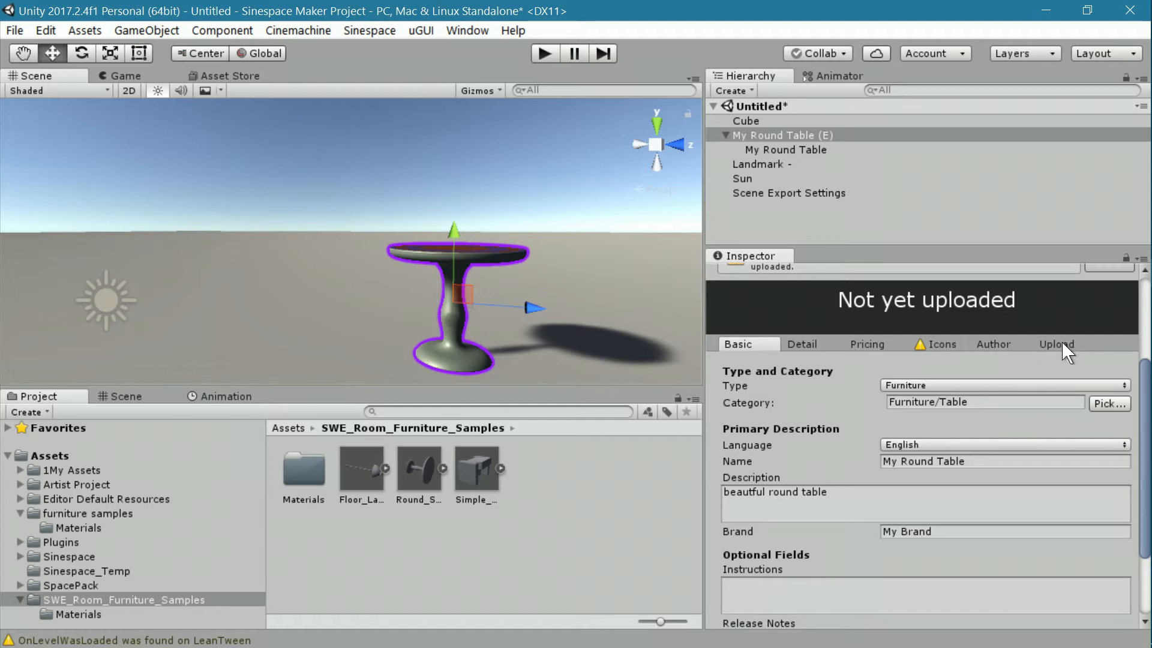
# - Review the Virtual Good's icon issues and image slots, and the notice about saving it as a prefab
pyautogui.click(938, 344)
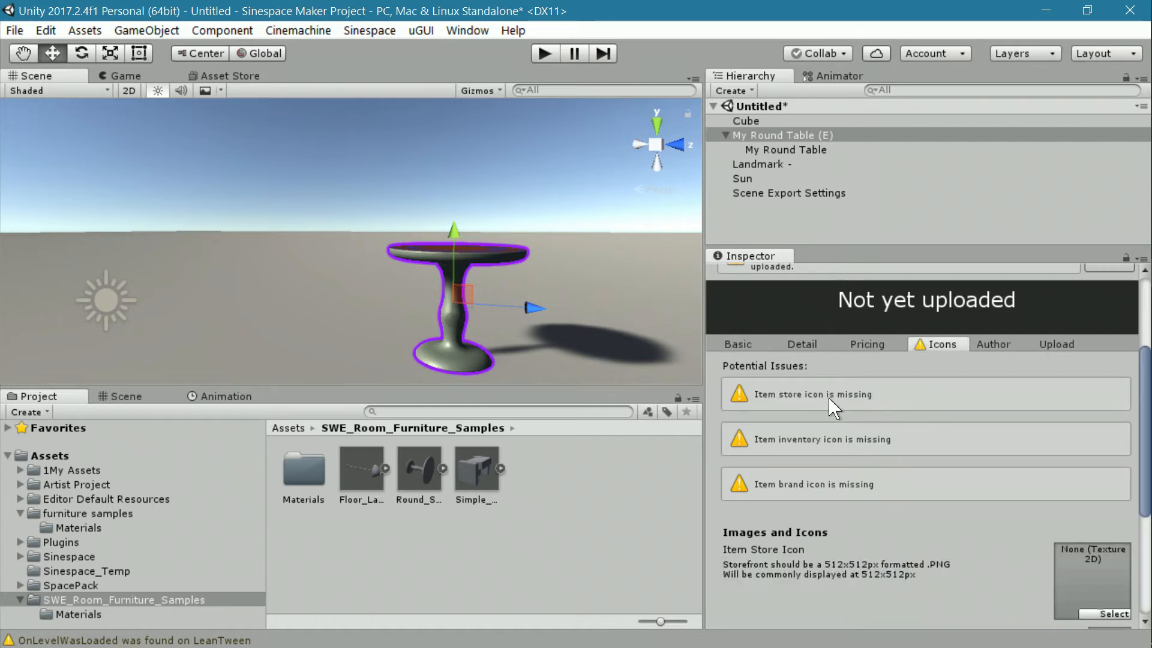
pyautogui.scroll(-6, 836, 505)
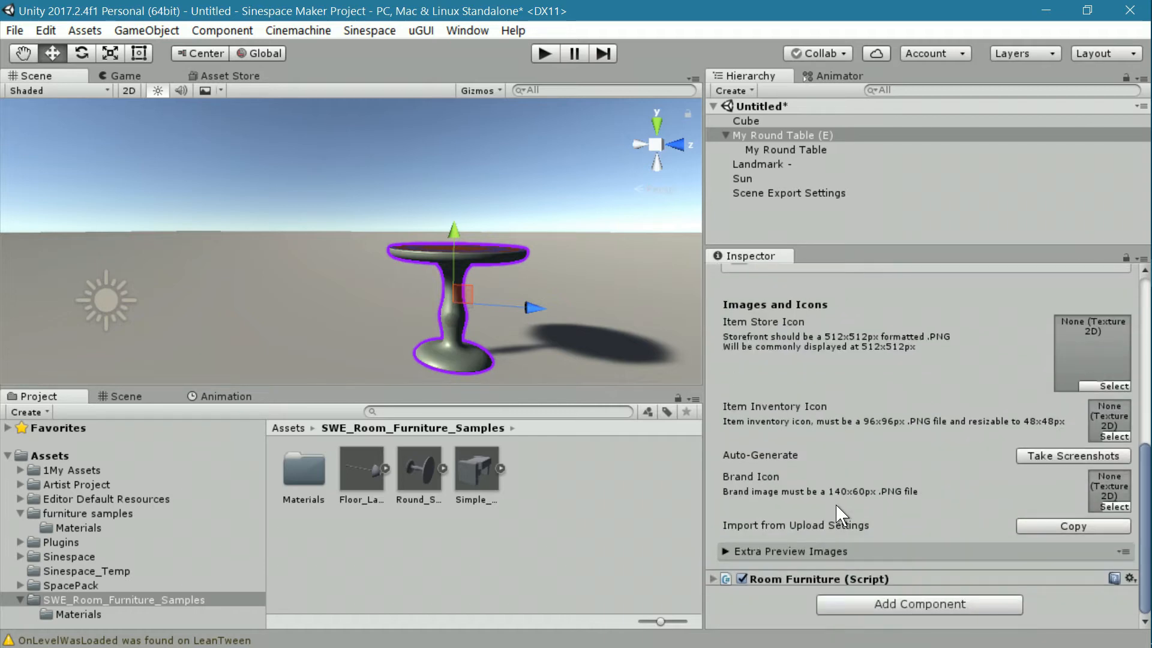
pyautogui.scroll(5, 836, 505)
pyautogui.scroll(3, 836, 505)
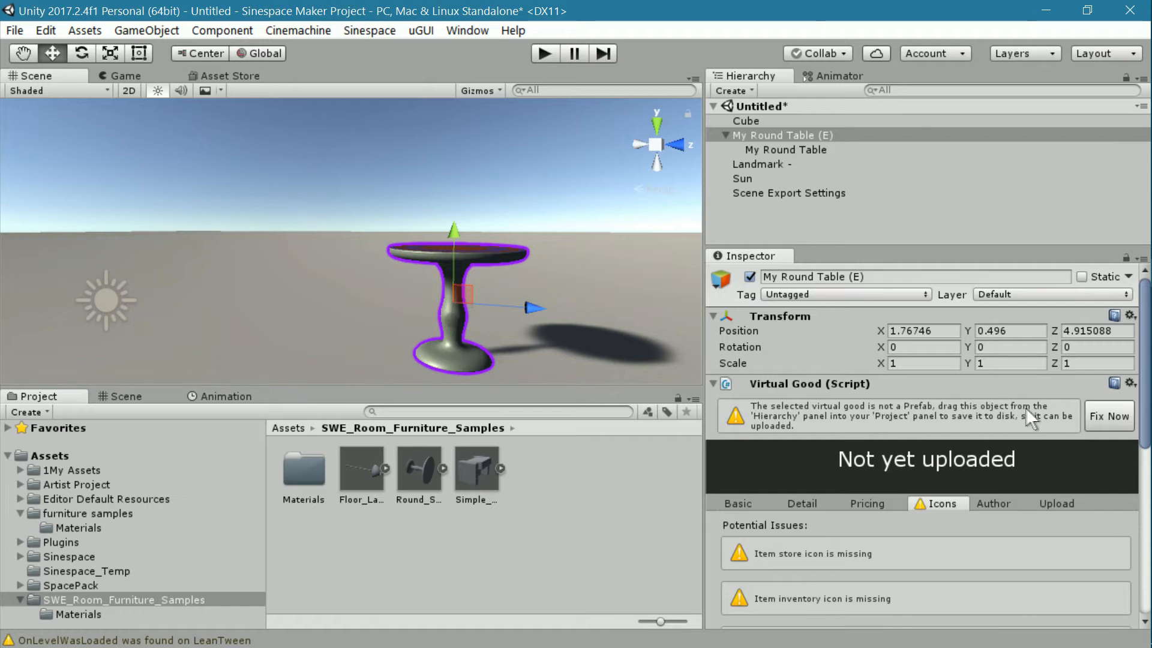
# - Save My Round Table (E) with its child as a prefab in the SWE_Room_Furniture_Samples folder
pyautogui.click(761, 133)
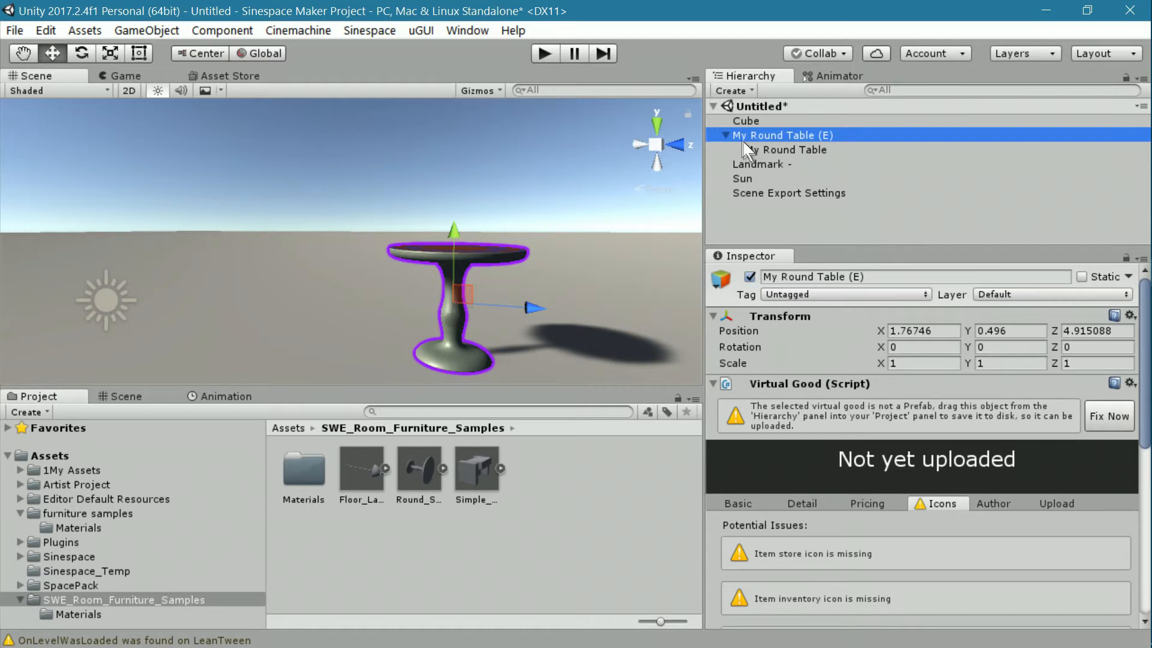
pyautogui.click(725, 135)
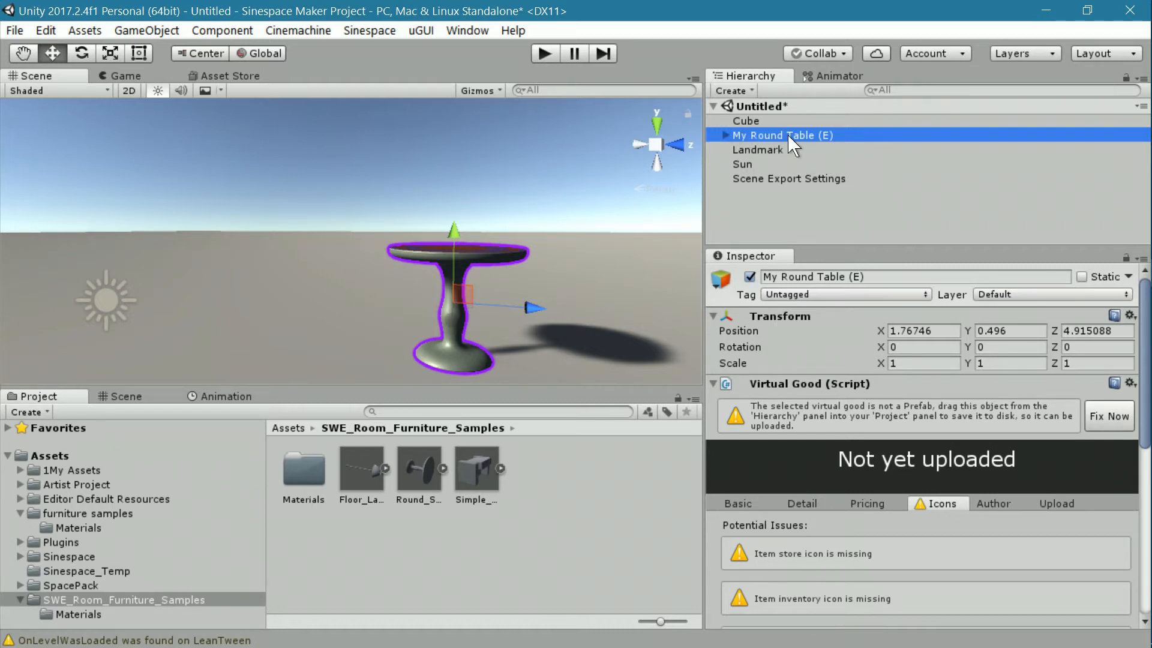
pyautogui.moveTo(792, 143); pyautogui.dragTo(549, 499)
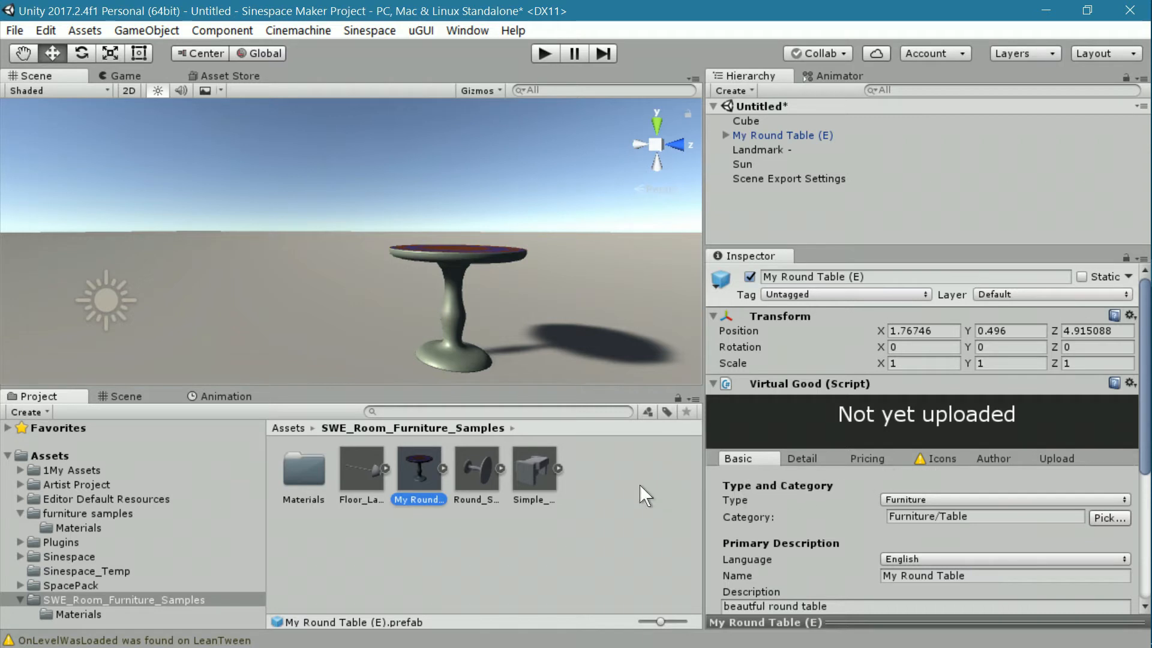
# - Enlarge the project asset area and inspect the original Round_SideTable model's import settings for comparison with the prefab
pyautogui.click(798, 136)
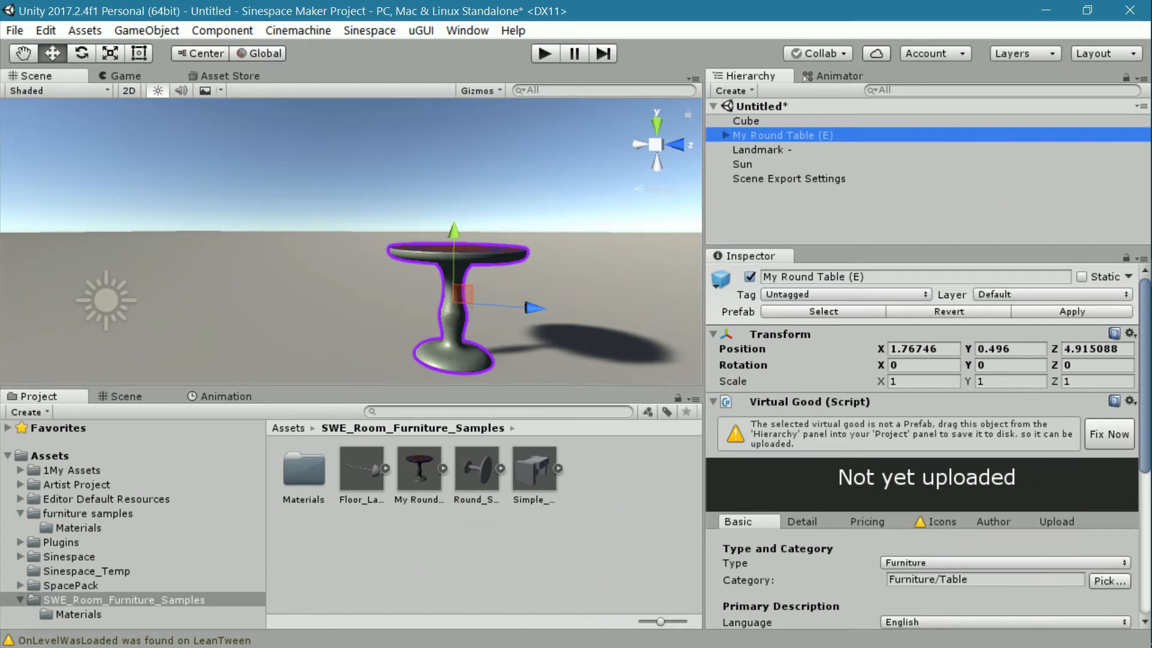
pyautogui.click(474, 386)
pyautogui.moveTo(474, 386); pyautogui.dragTo(474, 321)
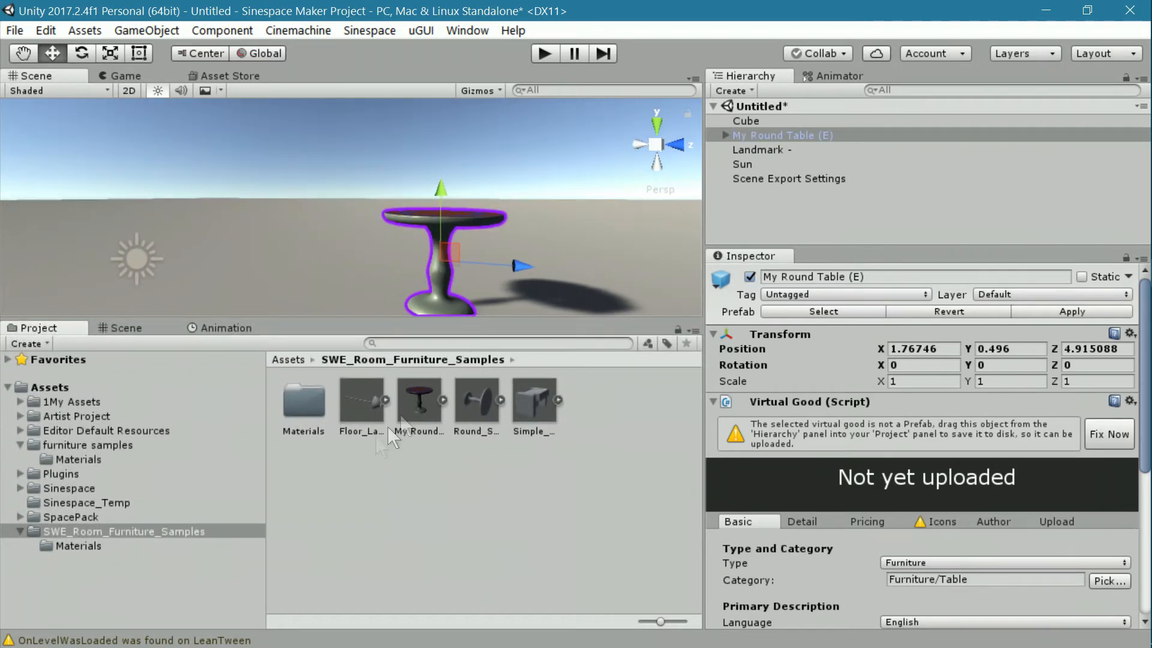
pyautogui.click(481, 404)
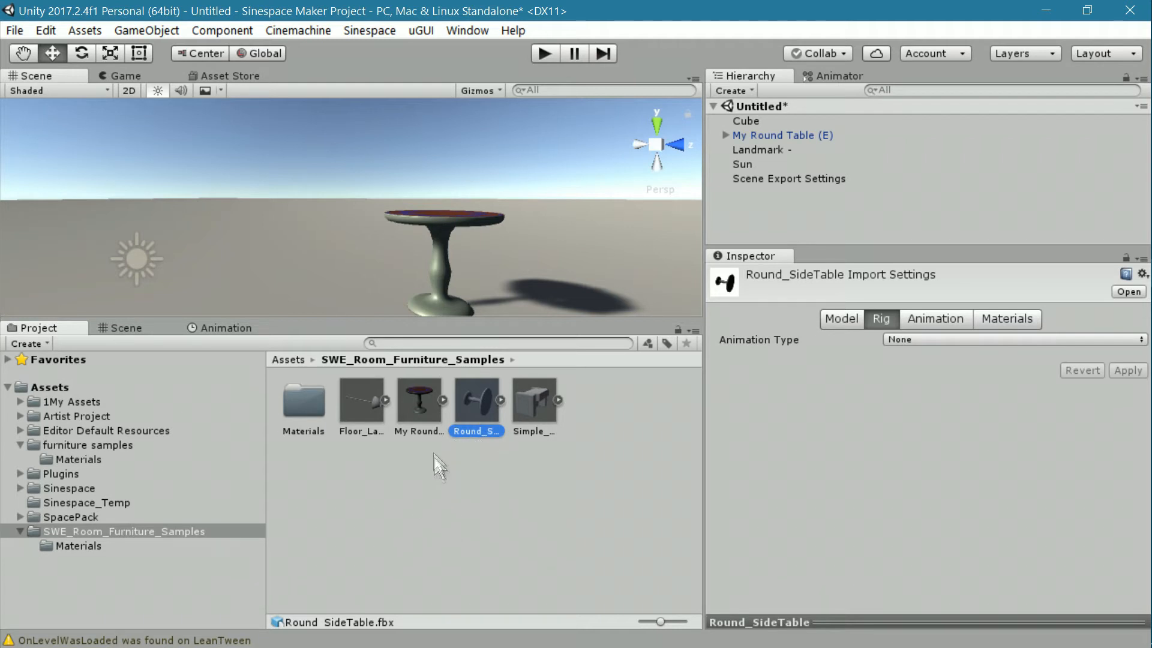
# - Upload the My Round Table (E) prefab to Curator through Automatic Submission and confirm that the item is ready
pyautogui.click(416, 399)
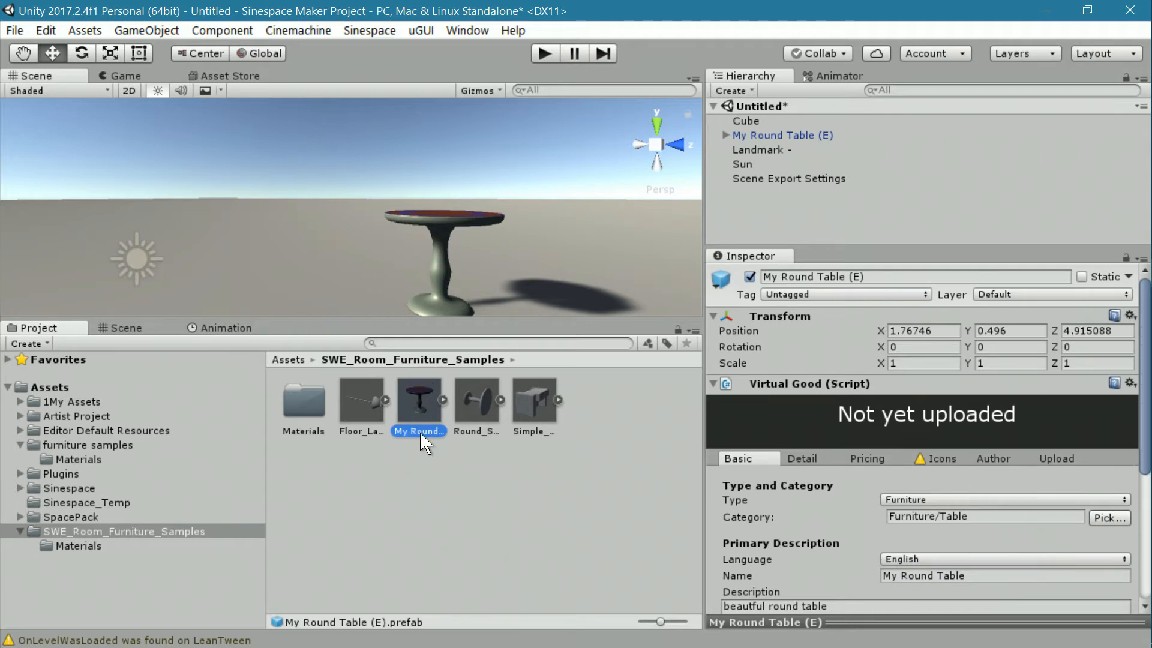
pyautogui.click(1059, 458)
pyautogui.scroll(-5, 1060, 456)
pyautogui.click(937, 521)
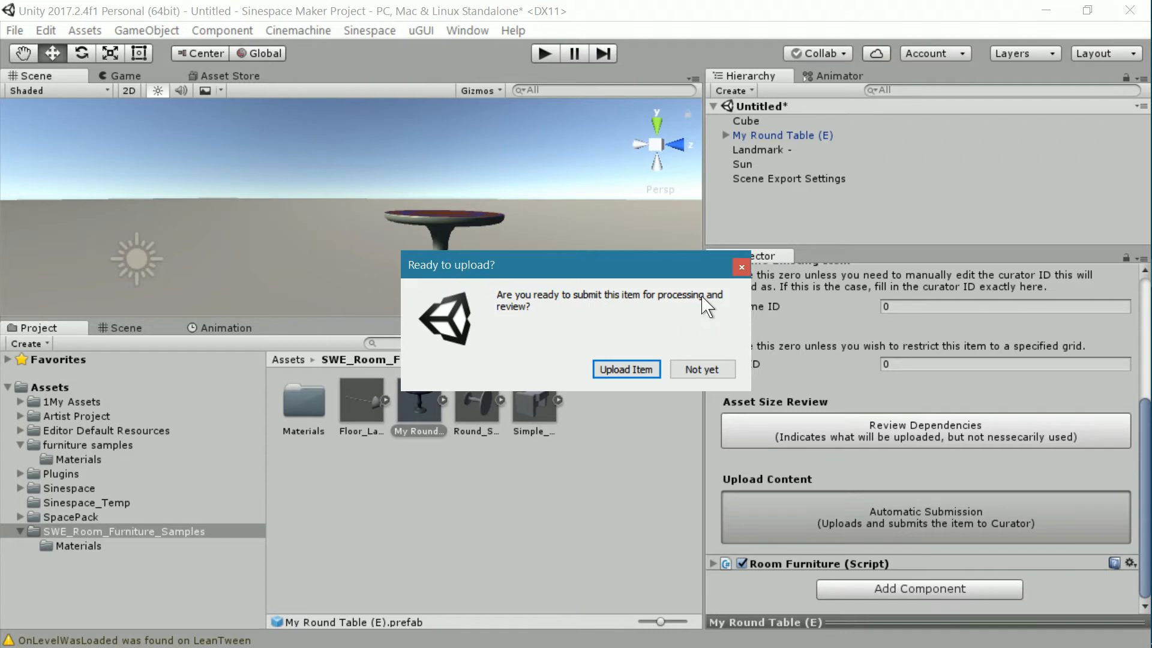
pyautogui.click(621, 369)
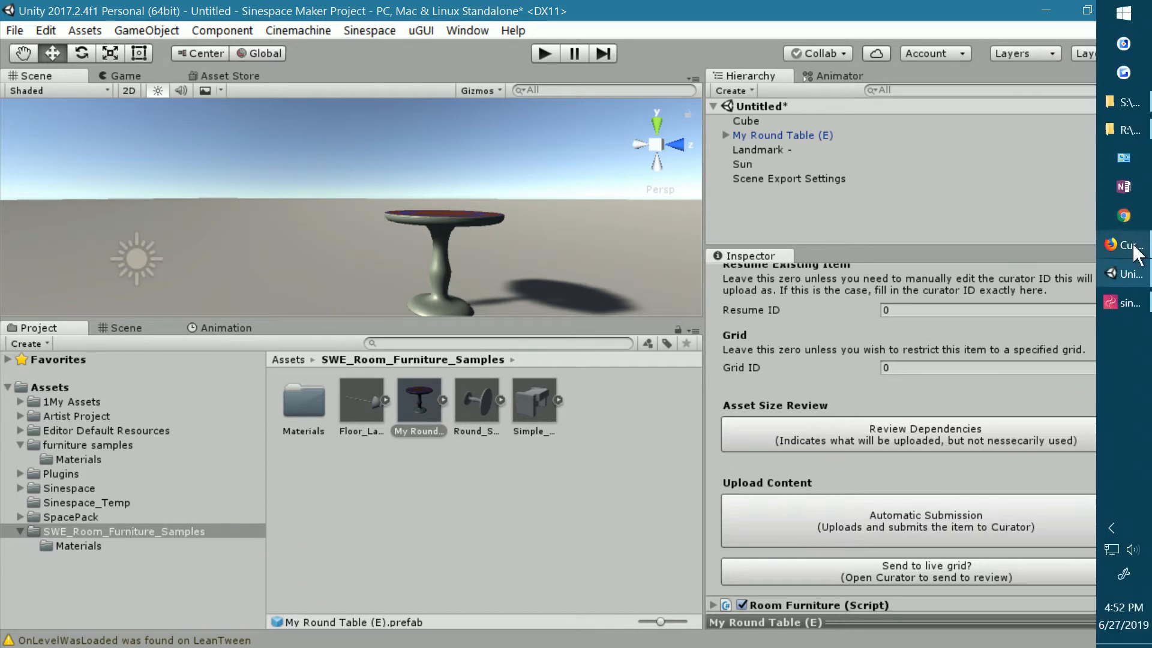
# - Switch to the Curator items page in Firefox and refresh it to check the status of My Round Table
pyautogui.click(1133, 250)
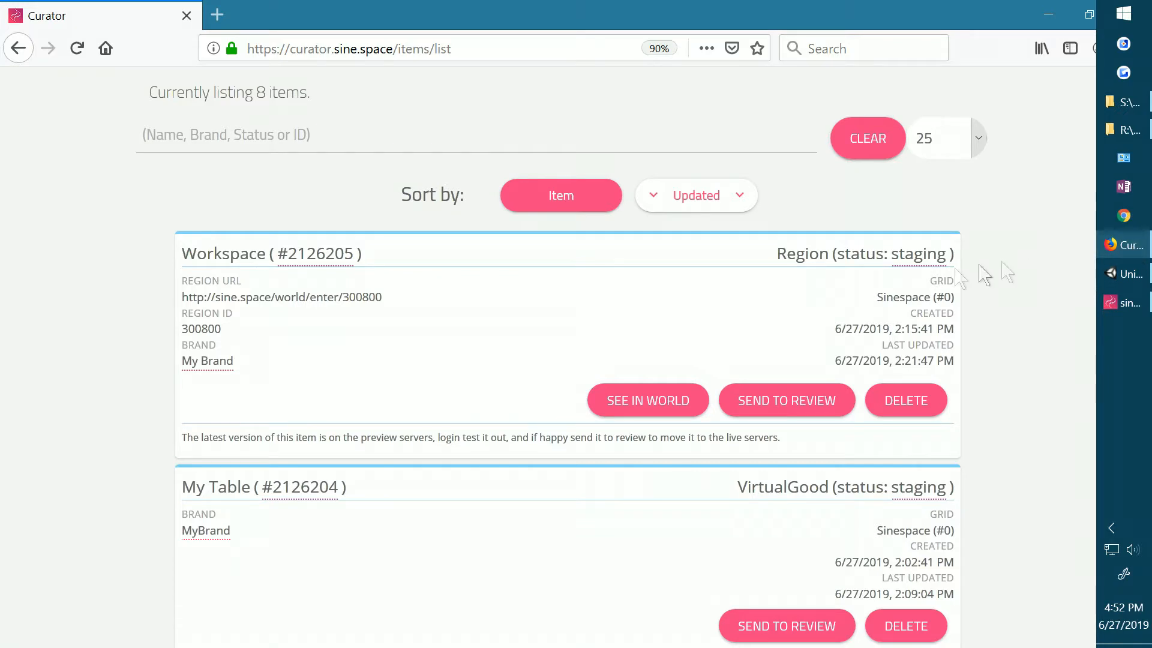
pyautogui.click(73, 48)
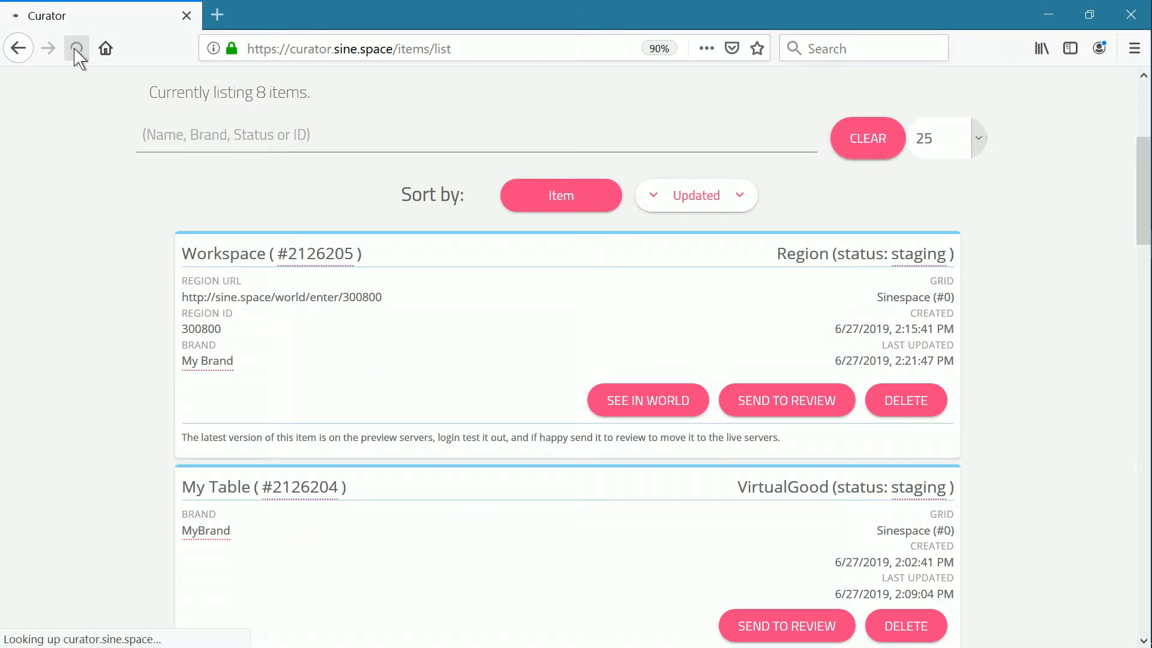
pyautogui.scroll(-1, 383, 282)
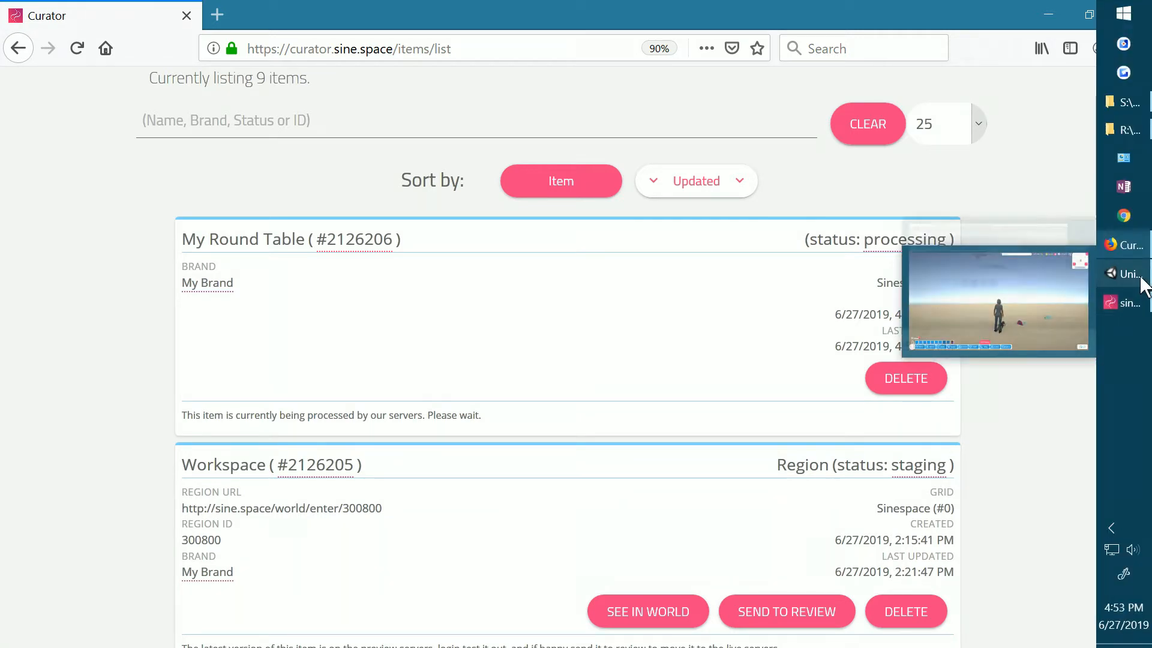
# - Switch to Unity, show the Materials folder of SWE_Room_Furniture_Samples and select the My Round Table child to reach its materials
pyautogui.click(1142, 279)
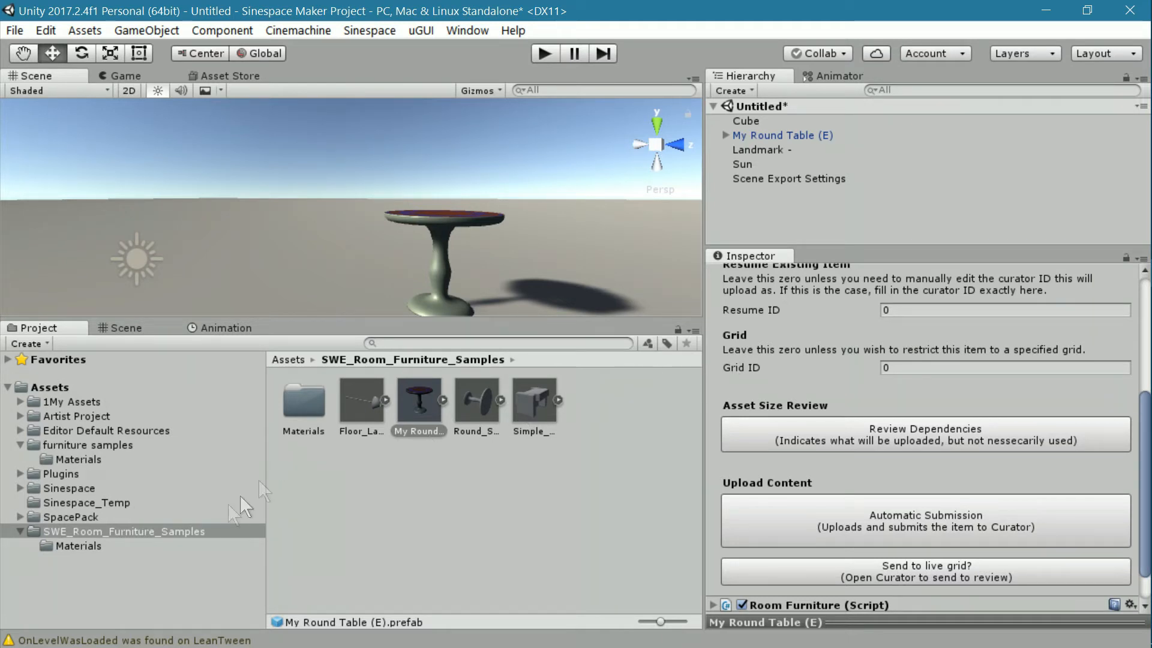
pyautogui.click(86, 546)
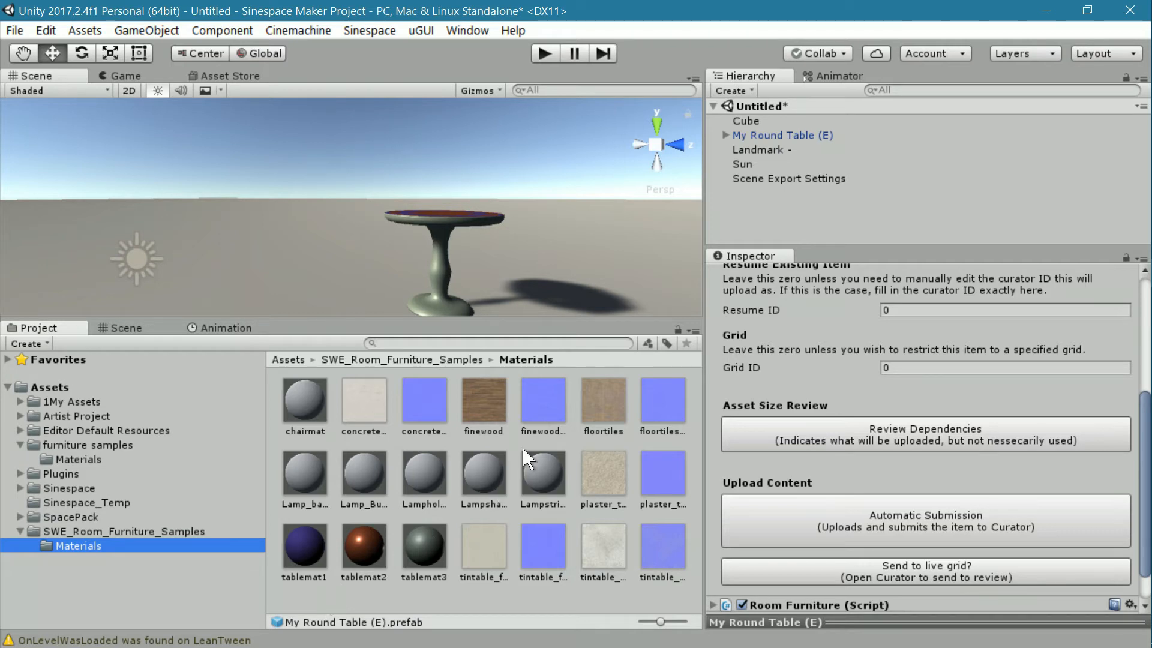
pyautogui.click(755, 136)
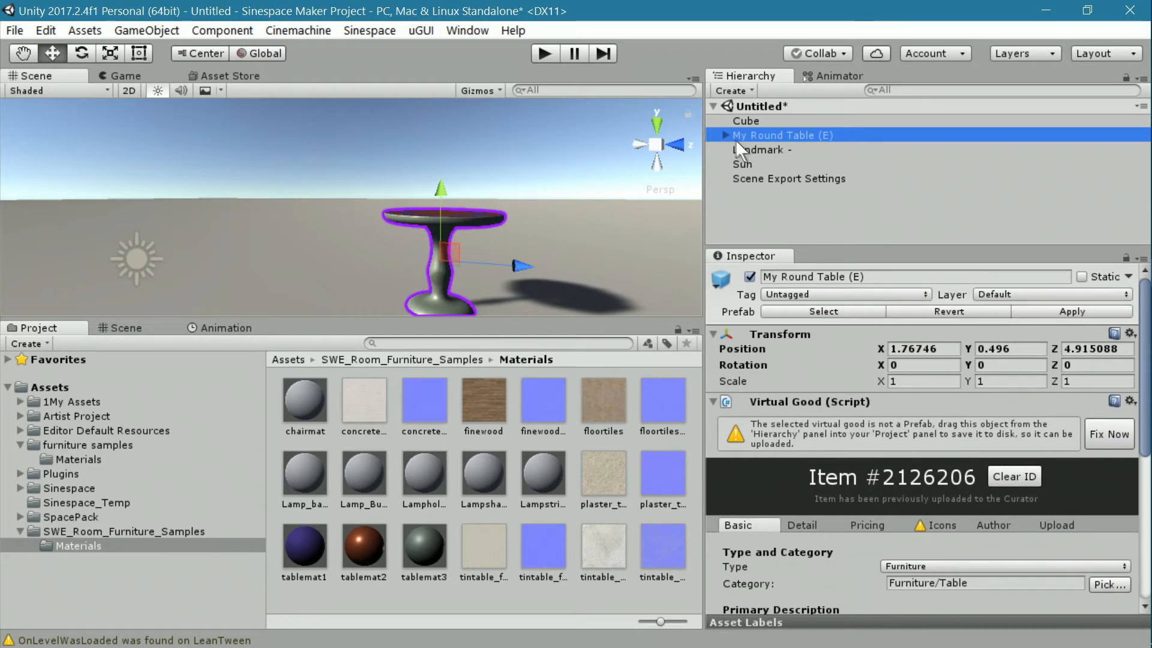
pyautogui.click(726, 136)
pyautogui.click(758, 149)
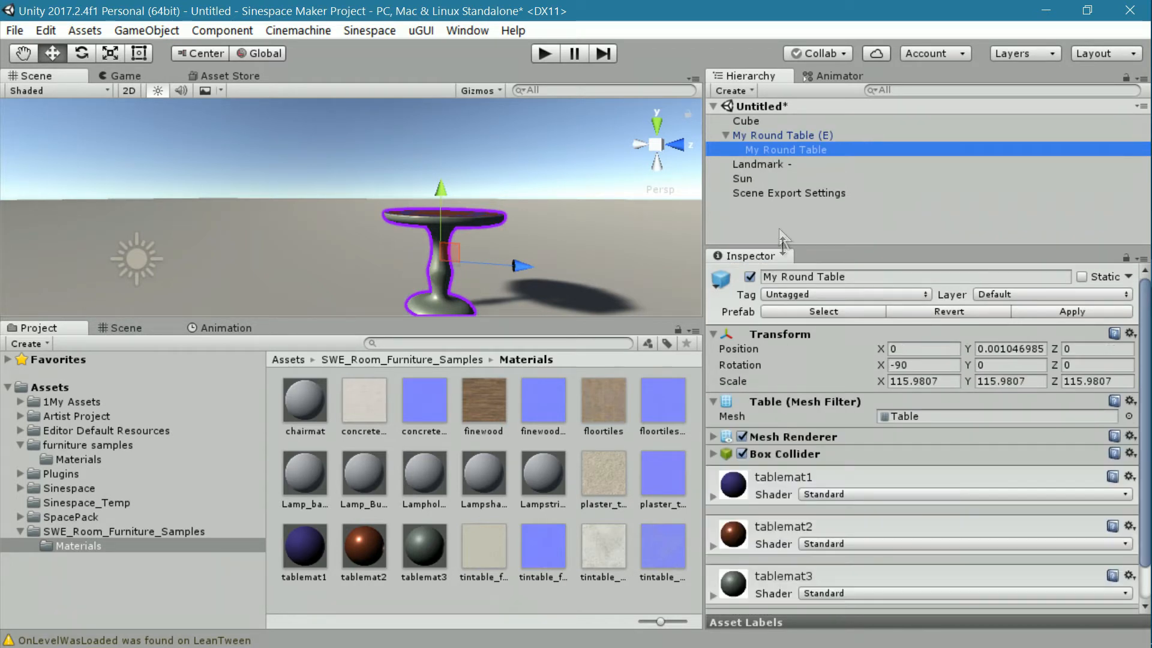
pyautogui.scroll(-2, 814, 437)
# - Set the tablemat2 albedo color to the pale tint FFEDE9
pyautogui.keyDown('alt'); pyautogui.moveTo(541, 219); pyautogui.dragTo(481, 300); pyautogui.keyUp('alt')
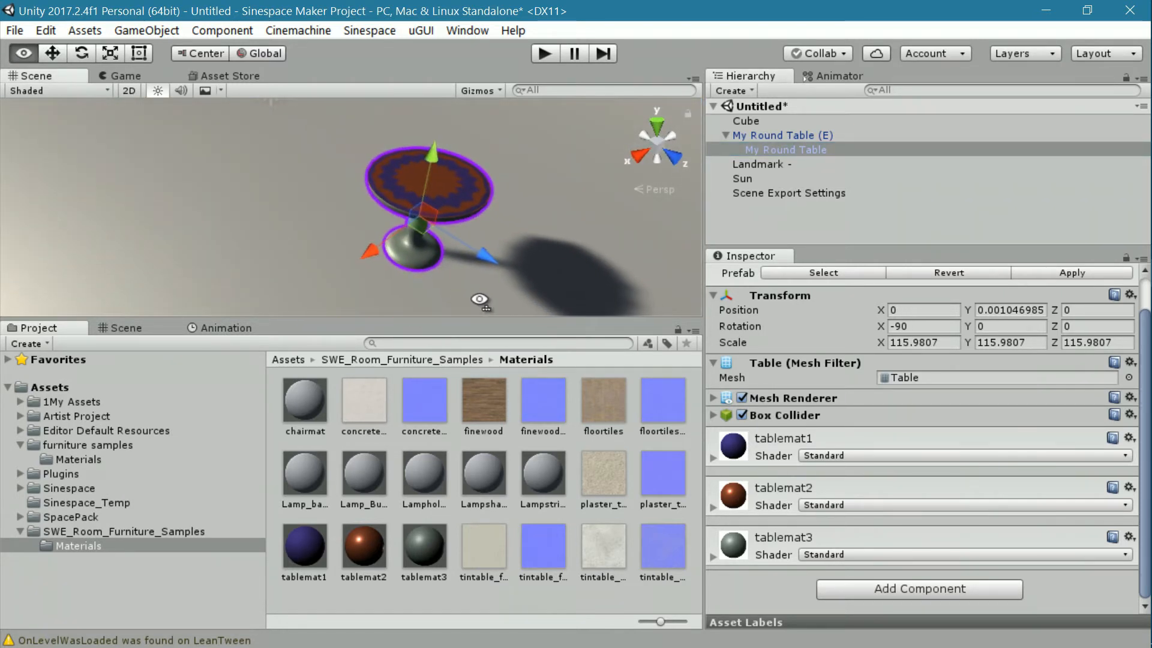
pyautogui.moveTo(290, 250); pyautogui.dragTo(304, 290, button='middle')
pyautogui.moveTo(362, 232); pyautogui.dragTo(501, 225, button='right')
pyautogui.moveTo(473, 158); pyautogui.dragTo(468, 113, button='middle')
pyautogui.moveTo(453, 162); pyautogui.dragTo(424, 267, button='right')
pyautogui.moveTo(407, 160); pyautogui.dragTo(418, 280, button='middle')
pyautogui.scroll(4, 418, 279)
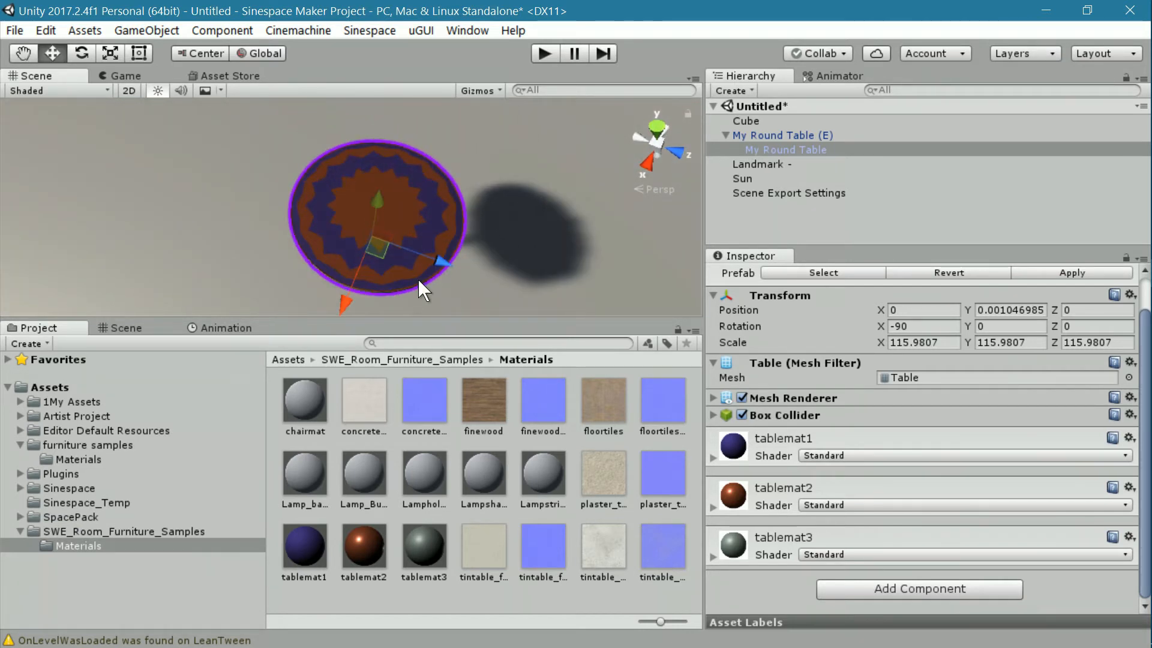
pyautogui.click(713, 507)
pyautogui.scroll(-5, 801, 534)
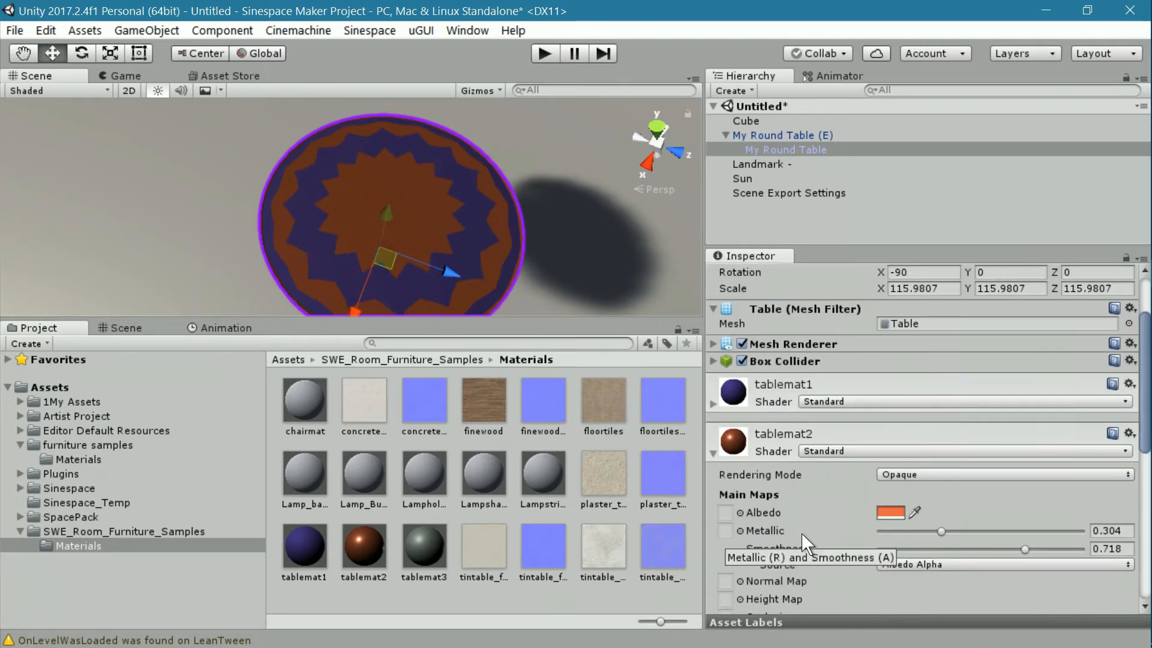
pyautogui.click(892, 460)
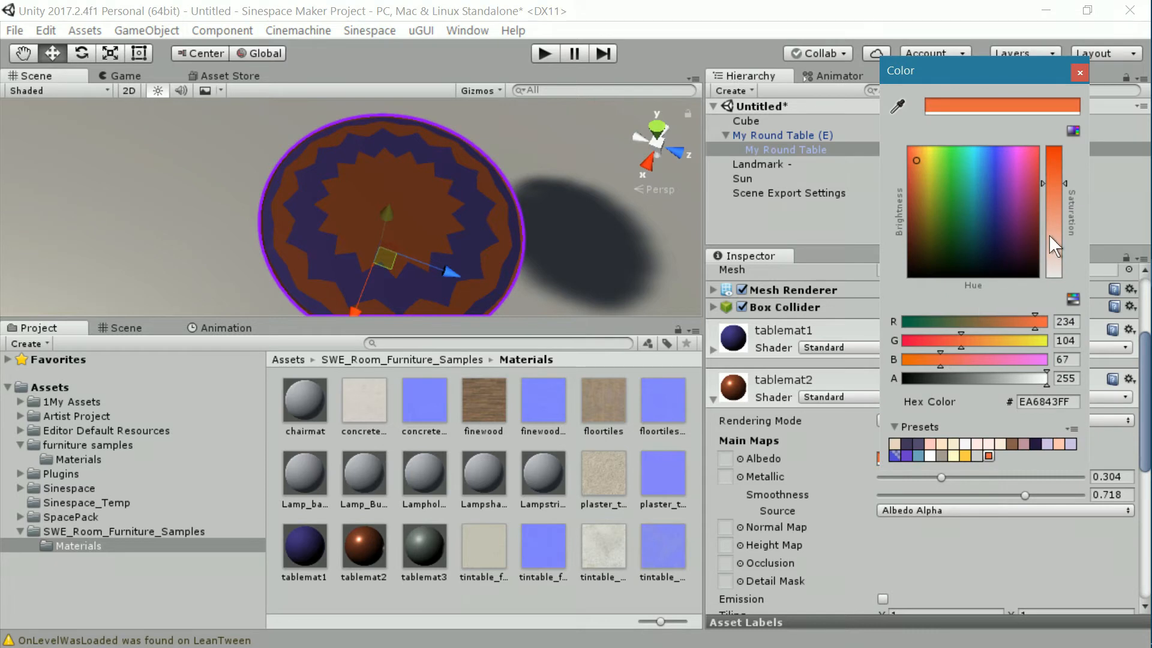
pyautogui.moveTo(1051, 186); pyautogui.dragTo(1052, 268)
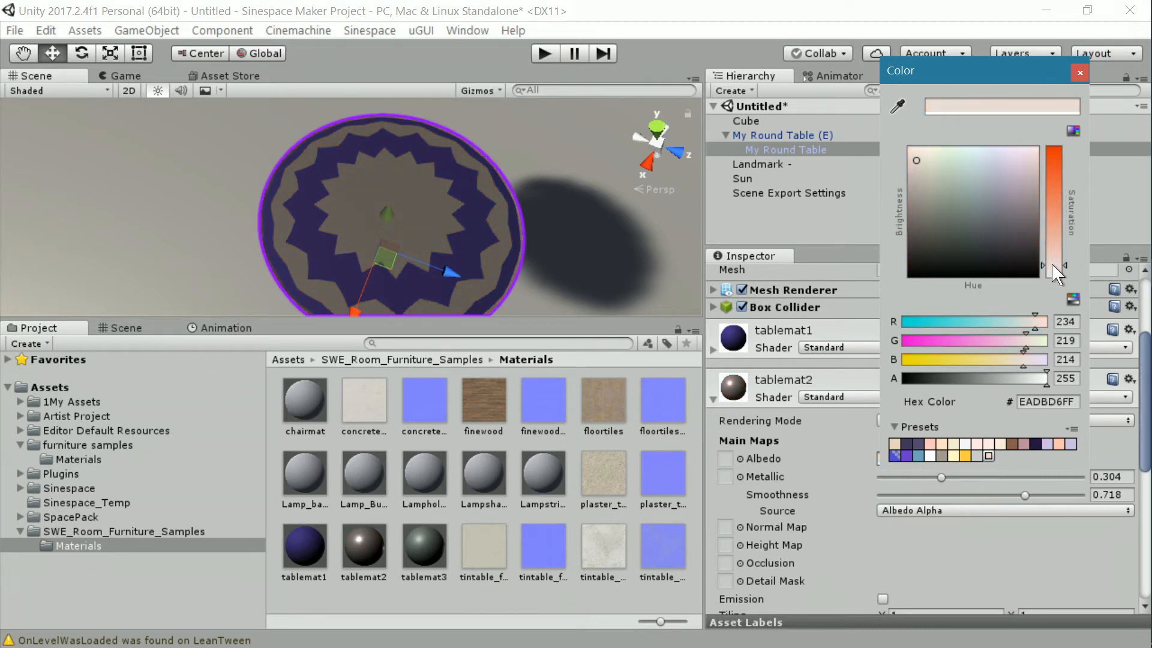
pyautogui.moveTo(916, 160); pyautogui.dragTo(916, 150)
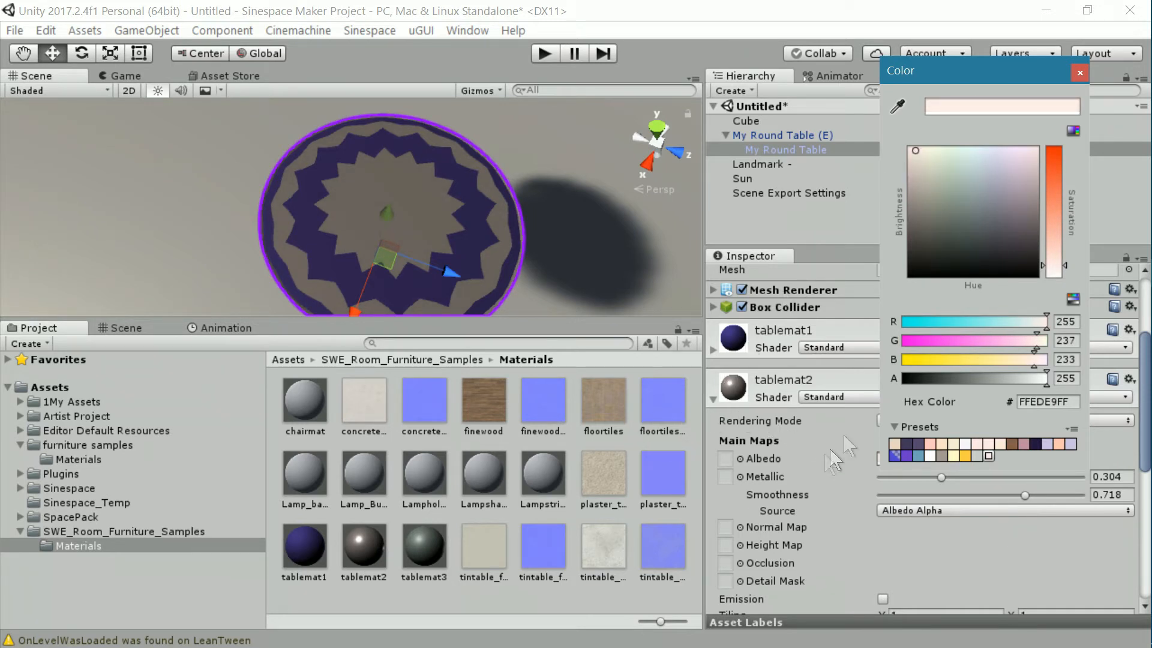
pyautogui.click(1080, 72)
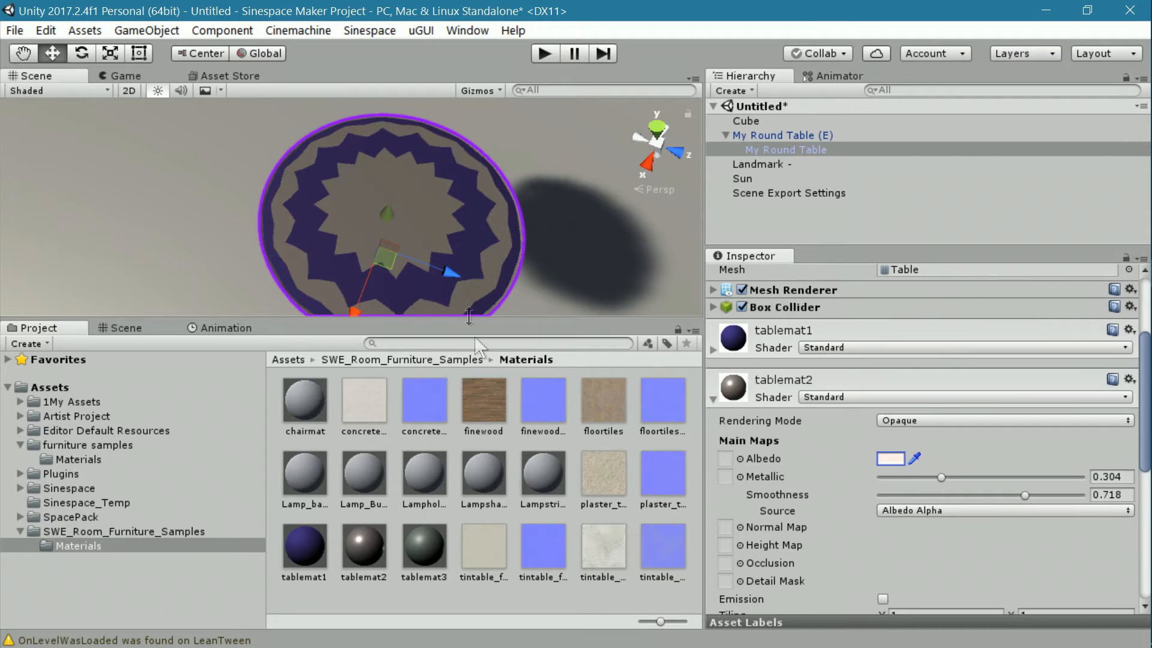
# - Assign the finewood texture to tablemat2's albedo, reducing smoothness to 0.504 and metallic to 0.085
pyautogui.moveTo(485, 402); pyautogui.dragTo(724, 460)
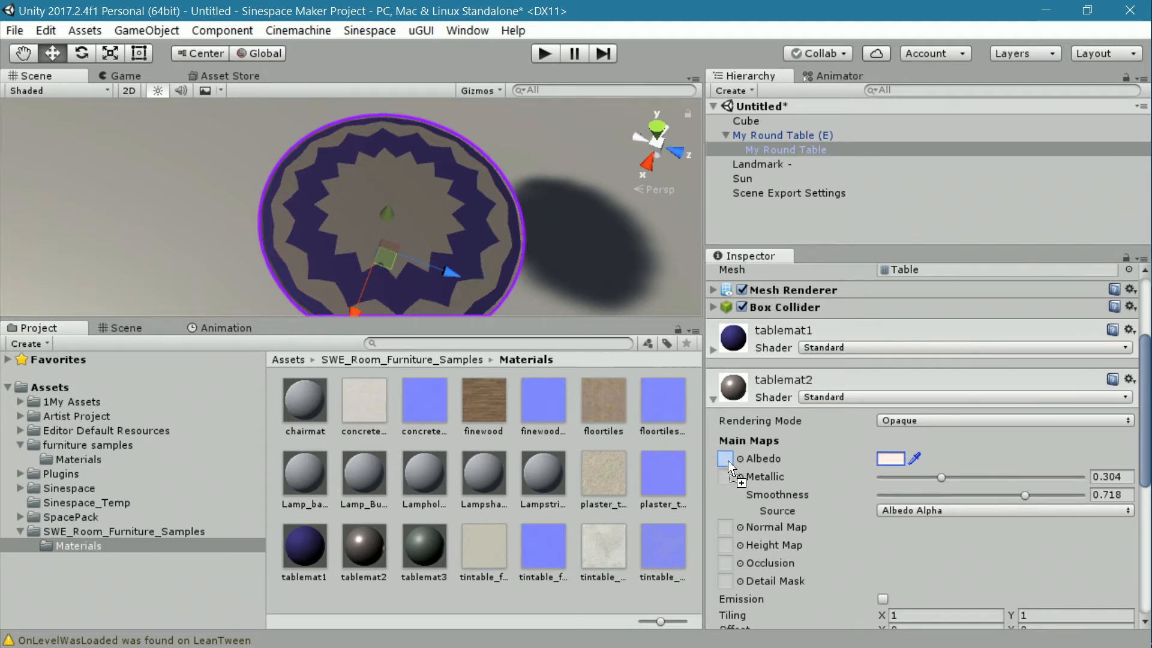
pyautogui.moveTo(728, 459); pyautogui.dragTo(729, 459)
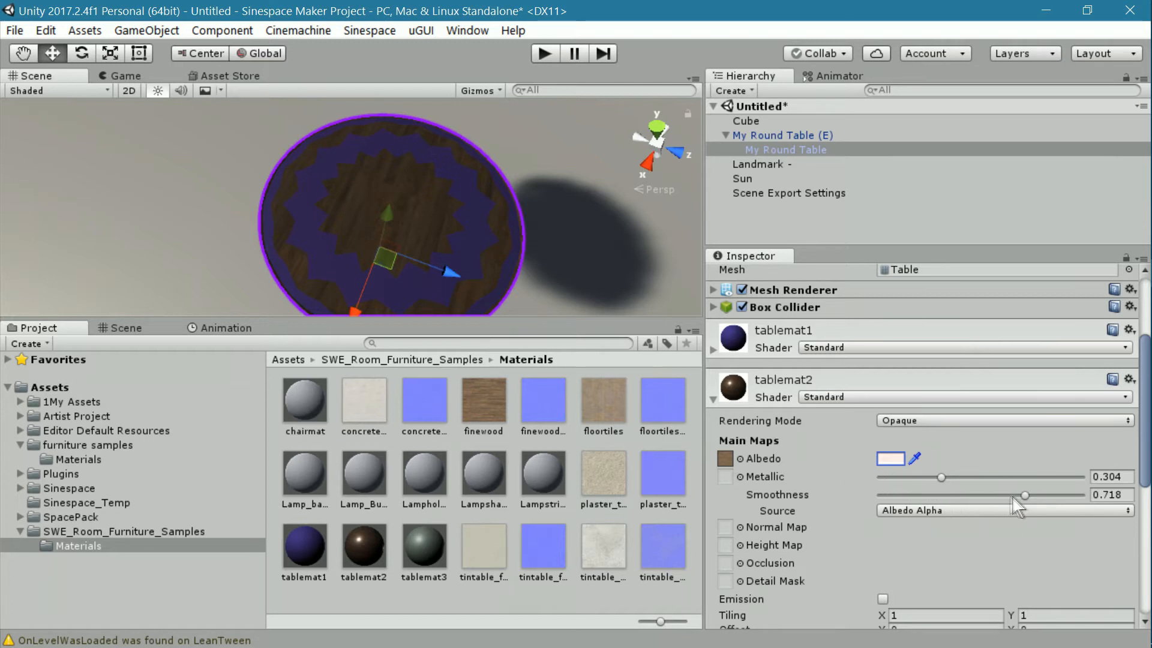
pyautogui.moveTo(1023, 495); pyautogui.dragTo(983, 507)
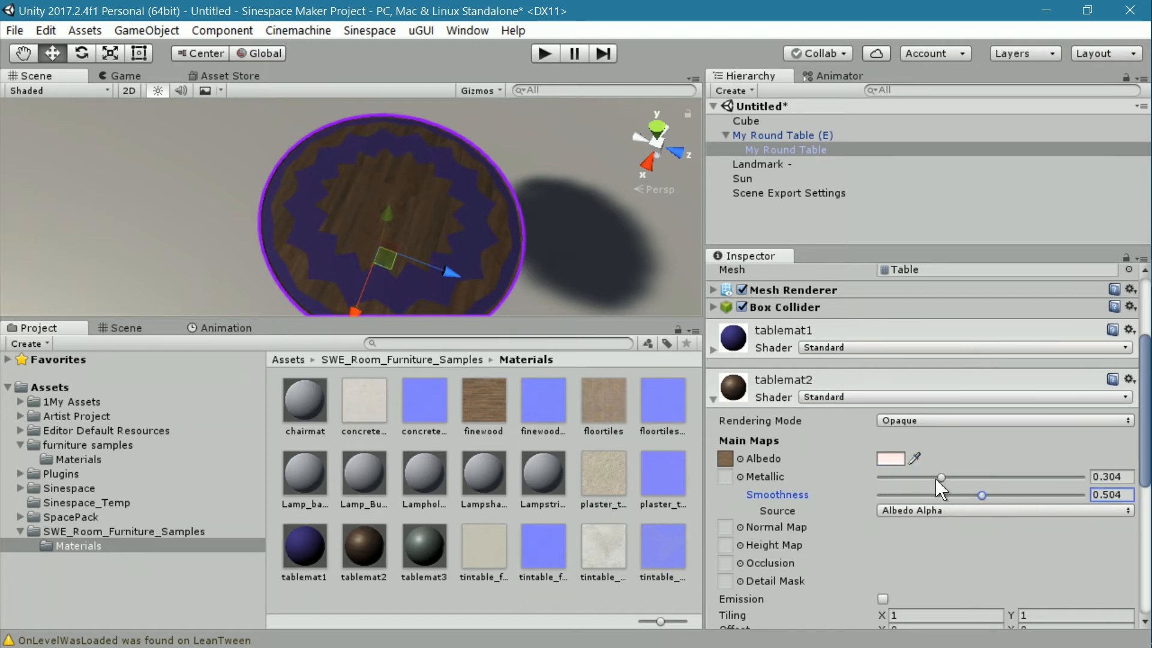
pyautogui.moveTo(941, 475); pyautogui.dragTo(911, 476)
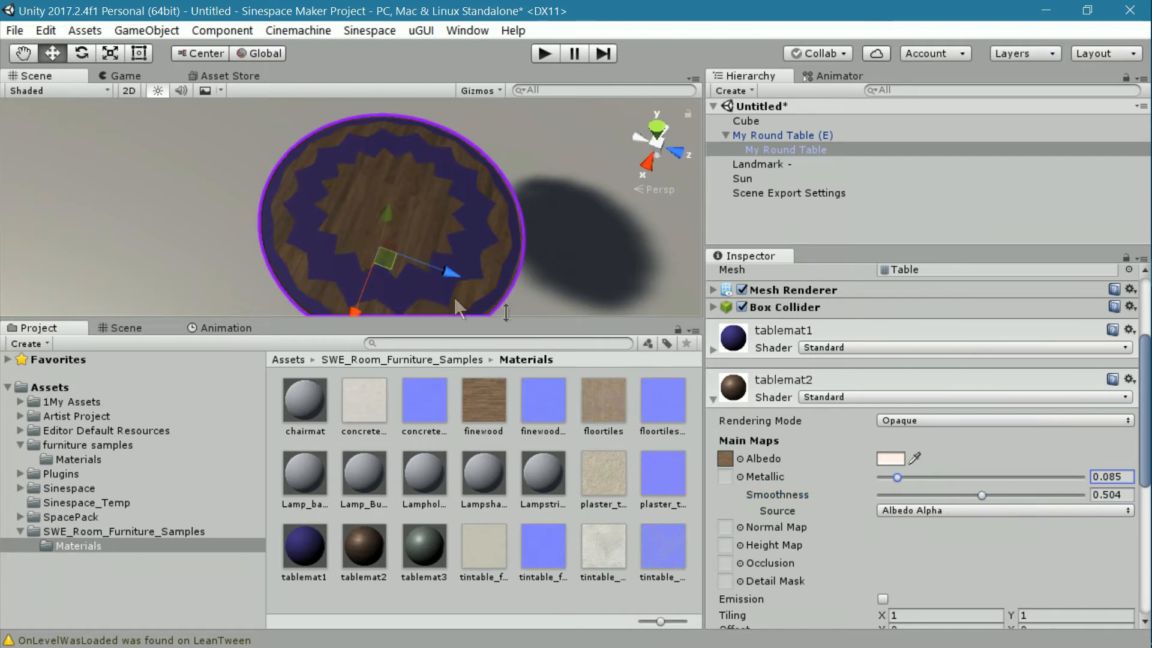
# - Assign the matching blue finewood normal texture to tablemat2's Normal Map and have it marked as a normal map
pyautogui.moveTo(391, 271); pyautogui.dragTo(475, 212, button='middle')
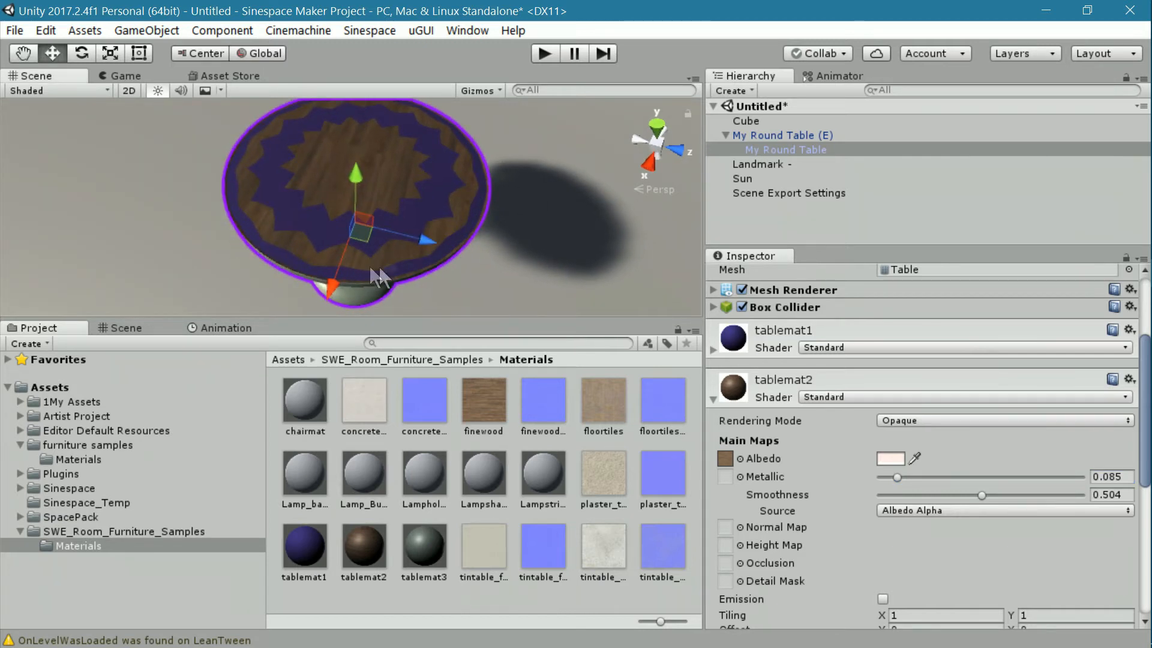
pyautogui.moveTo(359, 266); pyautogui.dragTo(504, 225, button='right')
pyautogui.moveTo(454, 252); pyautogui.dragTo(493, 250, button='middle')
pyautogui.moveTo(493, 250); pyautogui.dragTo(488, 226, button='right')
pyautogui.moveTo(483, 234); pyautogui.dragTo(462, 223, button='middle')
pyautogui.moveTo(462, 223); pyautogui.dragTo(457, 280, button='right')
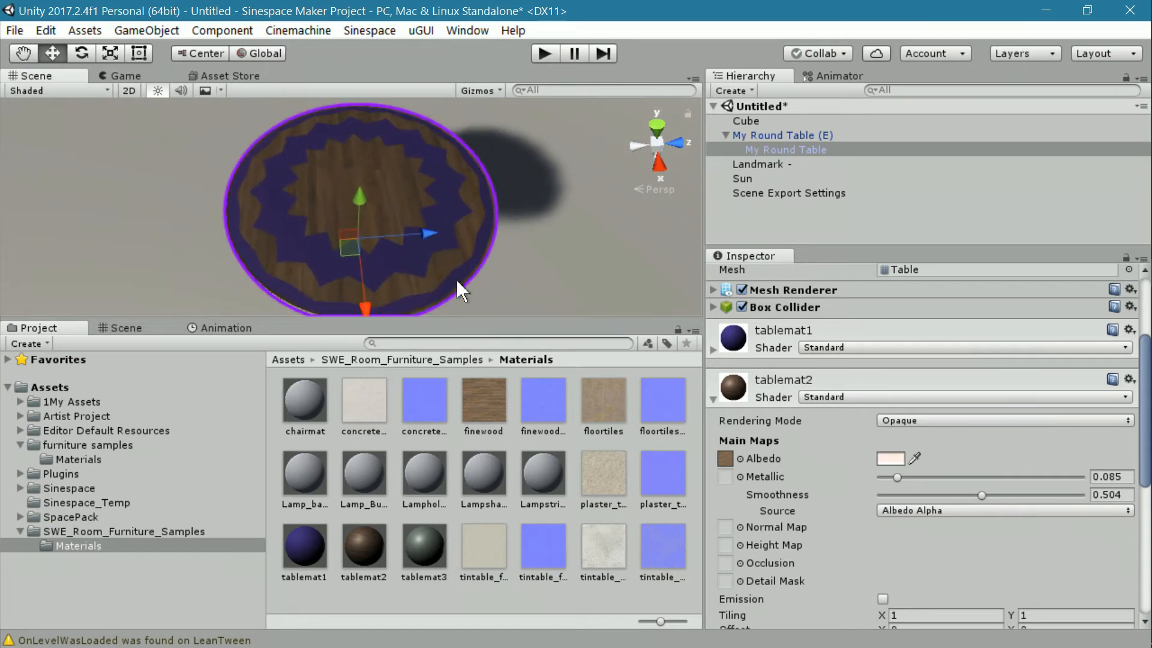
pyautogui.moveTo(460, 318); pyautogui.dragTo(459, 386)
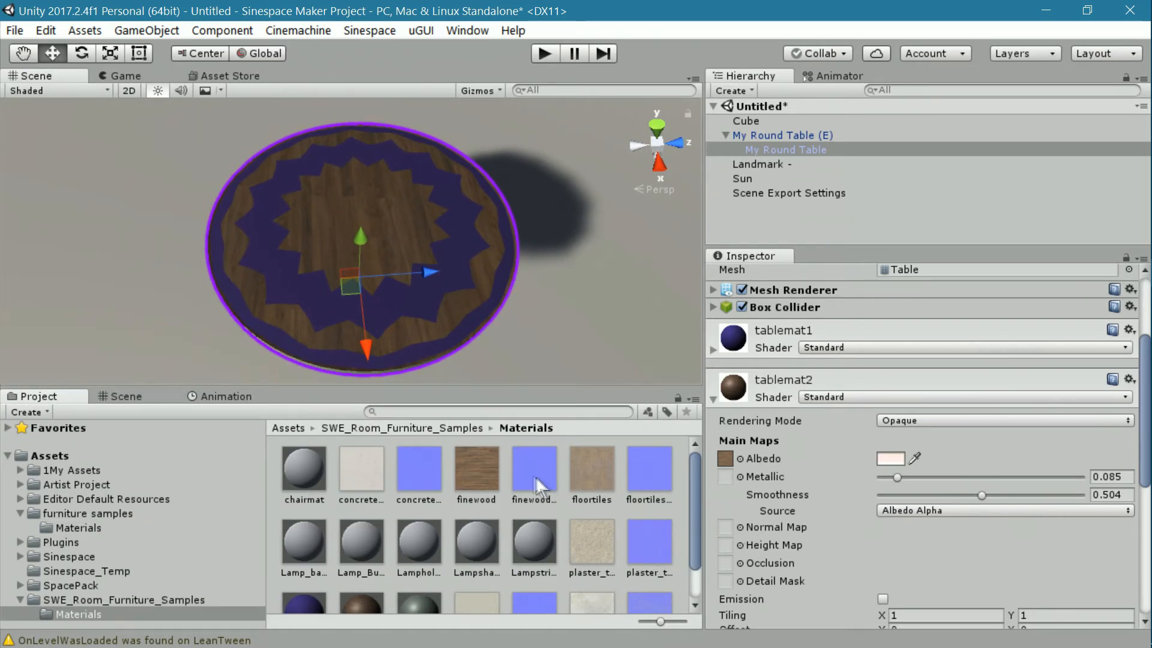
pyautogui.moveTo(525, 464); pyautogui.dragTo(727, 525)
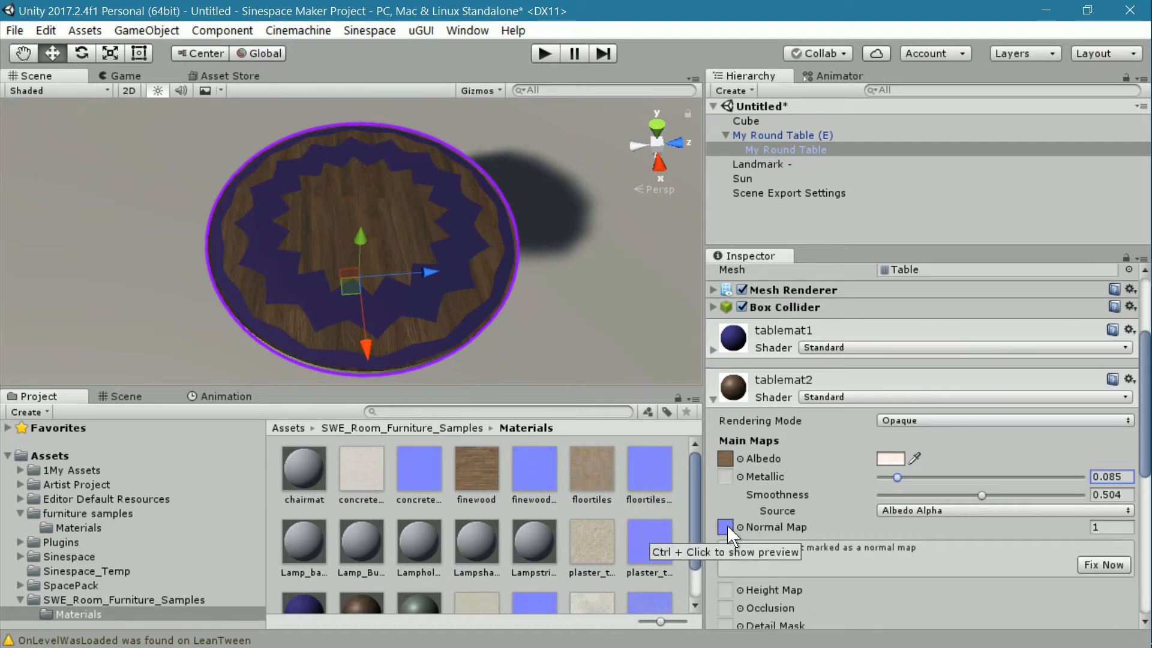
pyautogui.scroll(-2, 959, 595)
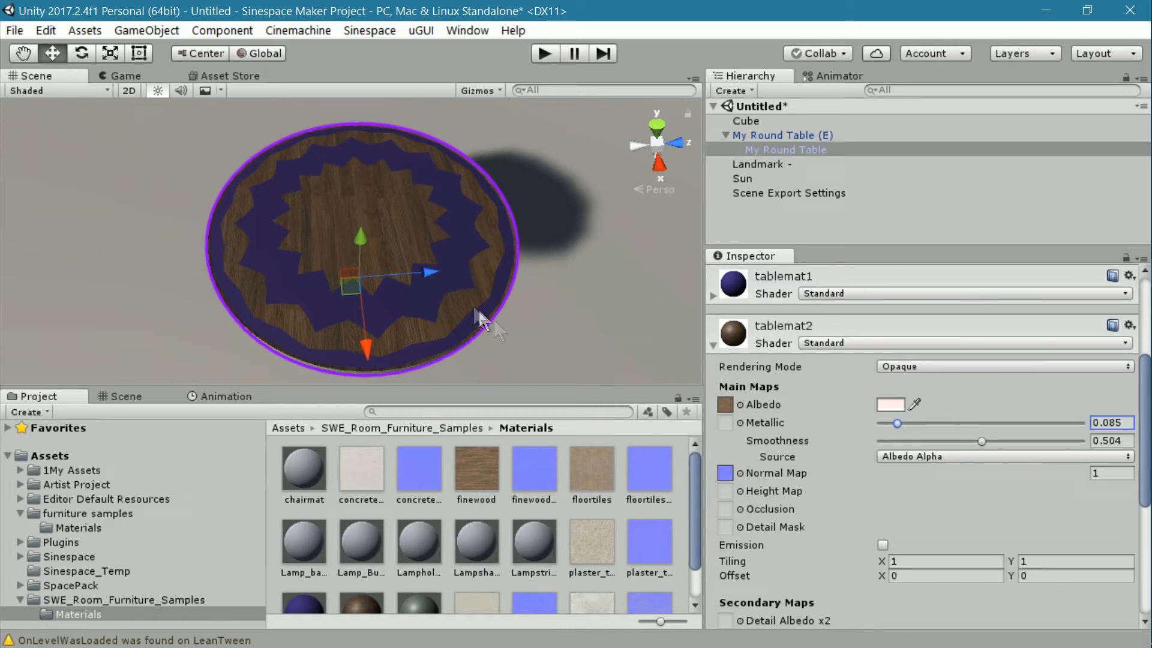
# - Lower tablemat2's normal map strength to 0.51 while inspecting the wood grain on the tabletop
pyautogui.scroll(5, 422, 303)
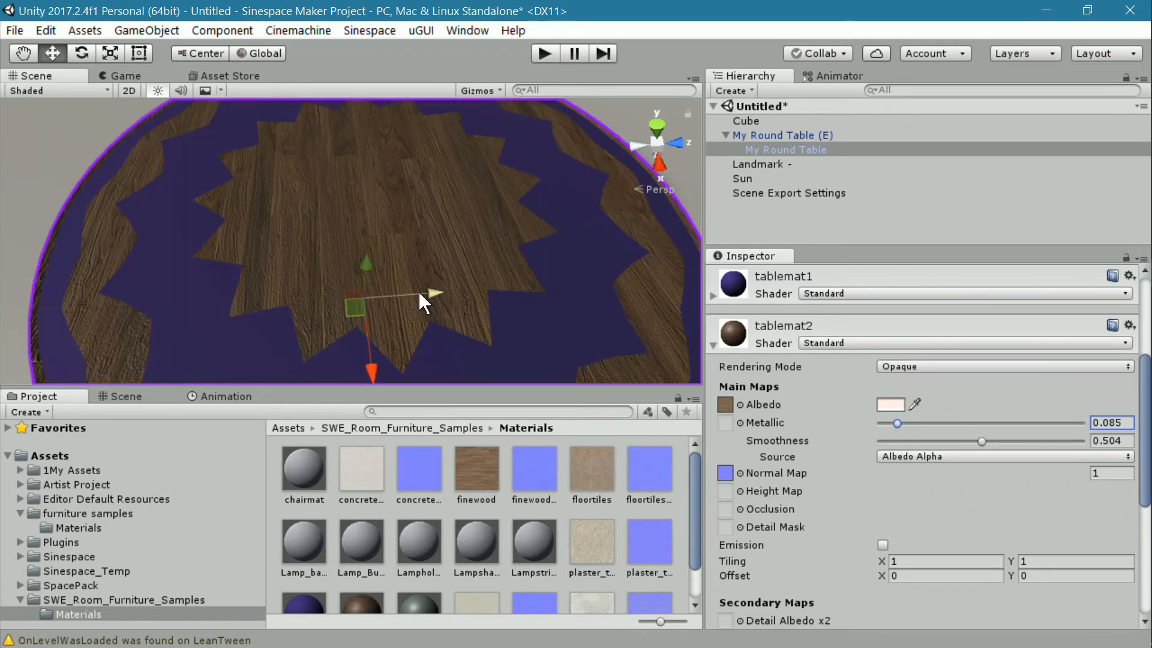
pyautogui.moveTo(420, 293); pyautogui.dragTo(417, 258, button='middle')
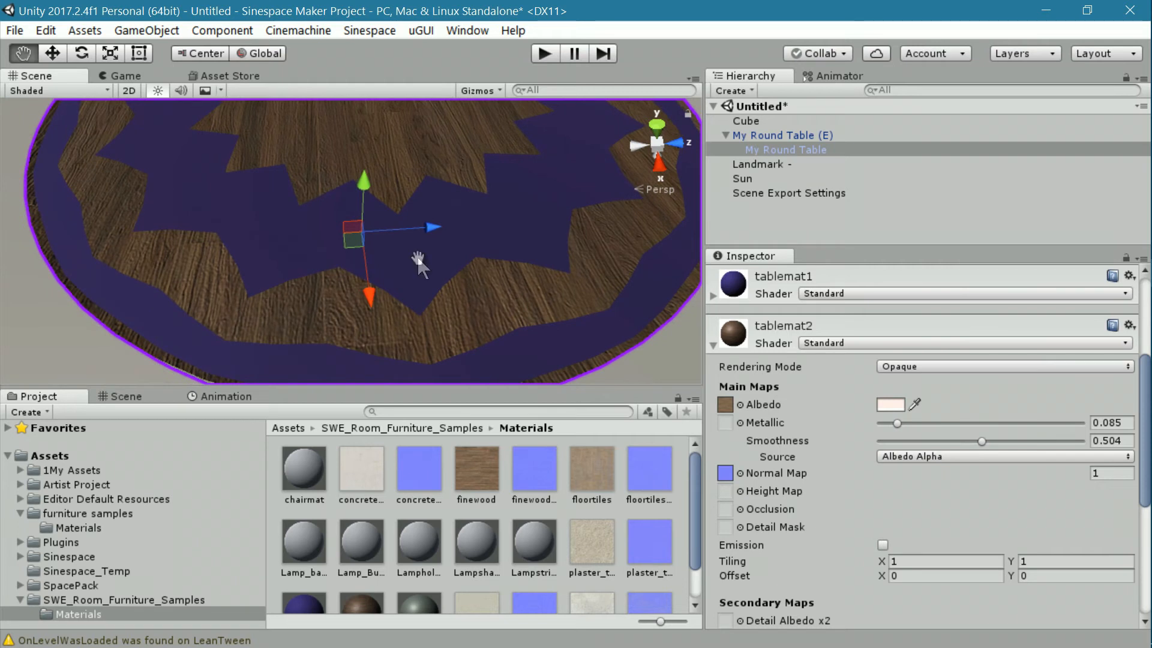
pyautogui.moveTo(1032, 469)
pyautogui.mouseDown()
pyautogui.moveTo(1004, 472)
pyautogui.moveTo(1018, 478)
pyautogui.mouseUp()
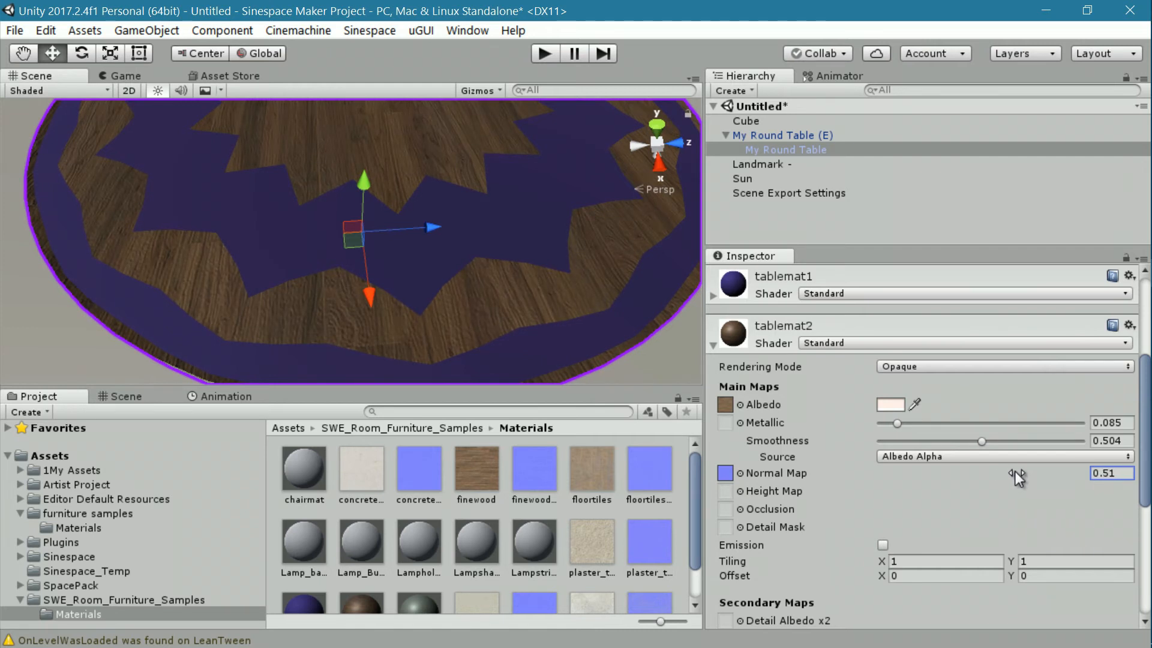
# - Change the tablemat2 albedo tint to pure white (FFFFFF), check the tabletop and collapse the material's settings
pyautogui.click(890, 405)
pyautogui.moveTo(1046, 262); pyautogui.dragTo(1044, 290)
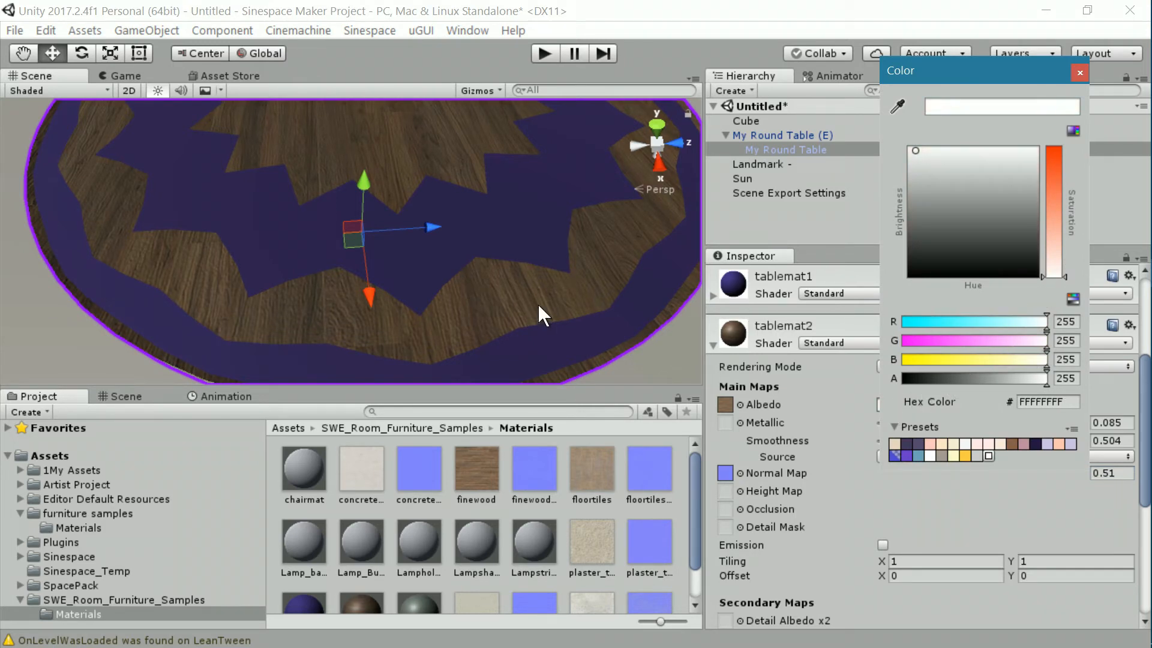
pyautogui.scroll(-6, 538, 303)
pyautogui.rightClick(527, 315)
pyautogui.moveTo(571, 286); pyautogui.dragTo(266, 276, button='right')
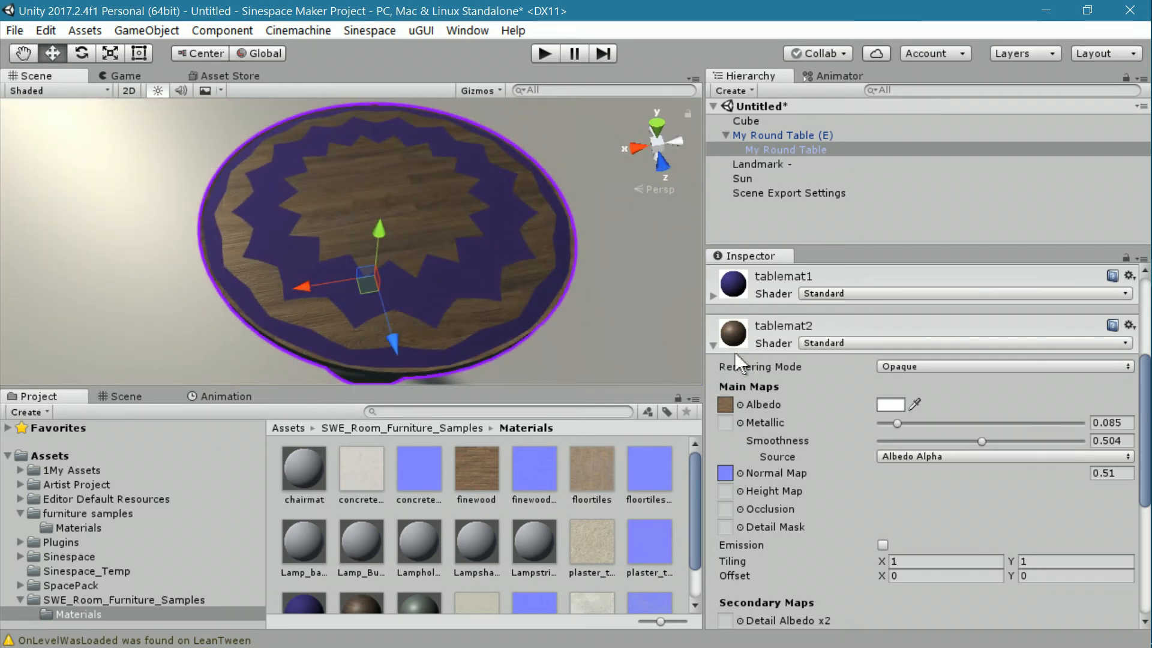
pyautogui.click(713, 346)
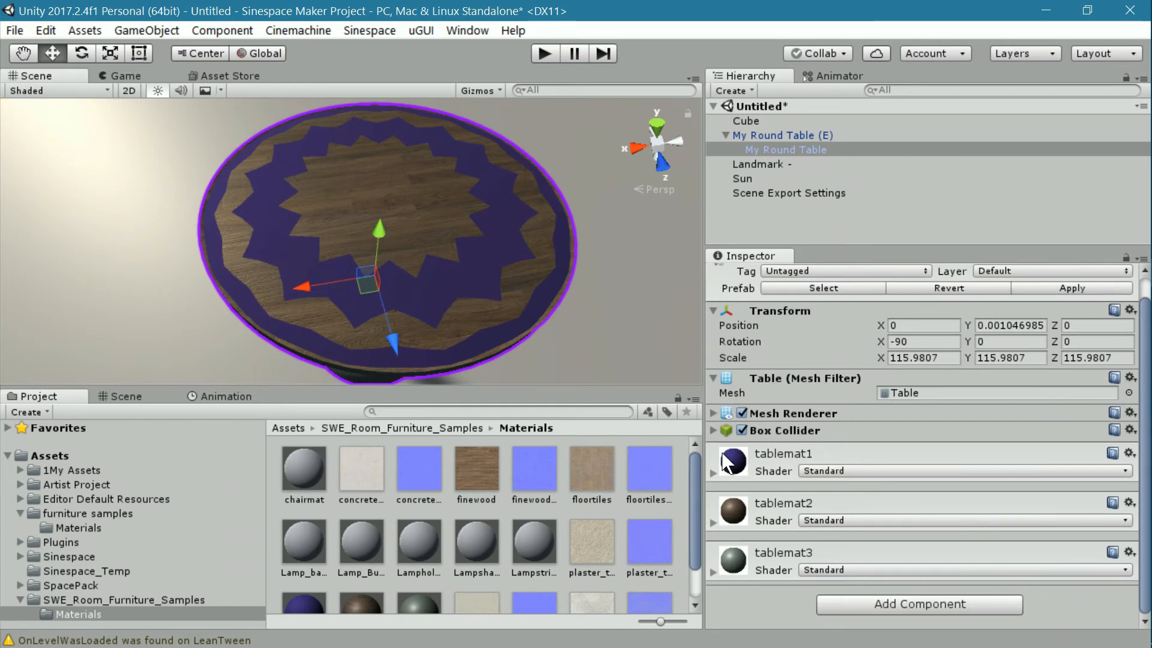
# - Recolor the tablemat1 albedo to a pale aqua (BFF6F1) and view the whole table with its new materials
pyautogui.click(713, 473)
pyautogui.click(886, 532)
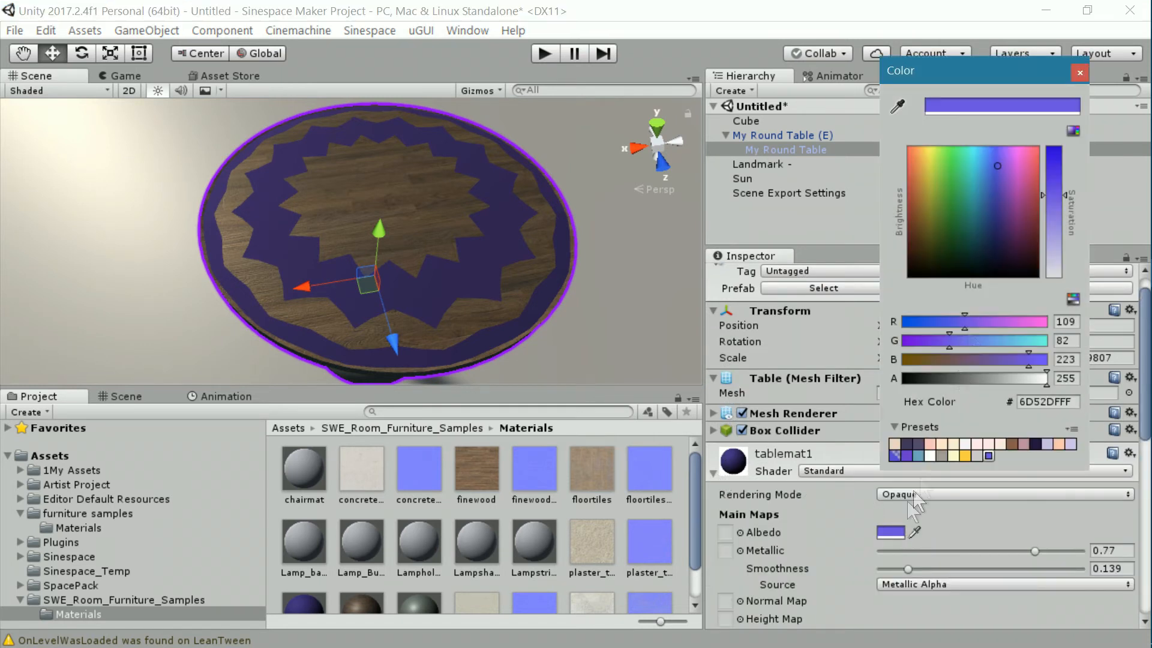
pyautogui.moveTo(1050, 196); pyautogui.dragTo(1048, 210)
pyautogui.moveTo(1001, 173)
pyautogui.mouseDown()
pyautogui.moveTo(991, 138)
pyautogui.moveTo(991, 148)
pyautogui.mouseUp()
pyautogui.moveTo(1049, 207); pyautogui.dragTo(1049, 217)
pyautogui.moveTo(991, 149)
pyautogui.mouseDown()
pyautogui.moveTo(996, 173)
pyautogui.moveTo(969, 167)
pyautogui.moveTo(967, 180)
pyautogui.moveTo(970, 153)
pyautogui.mouseUp()
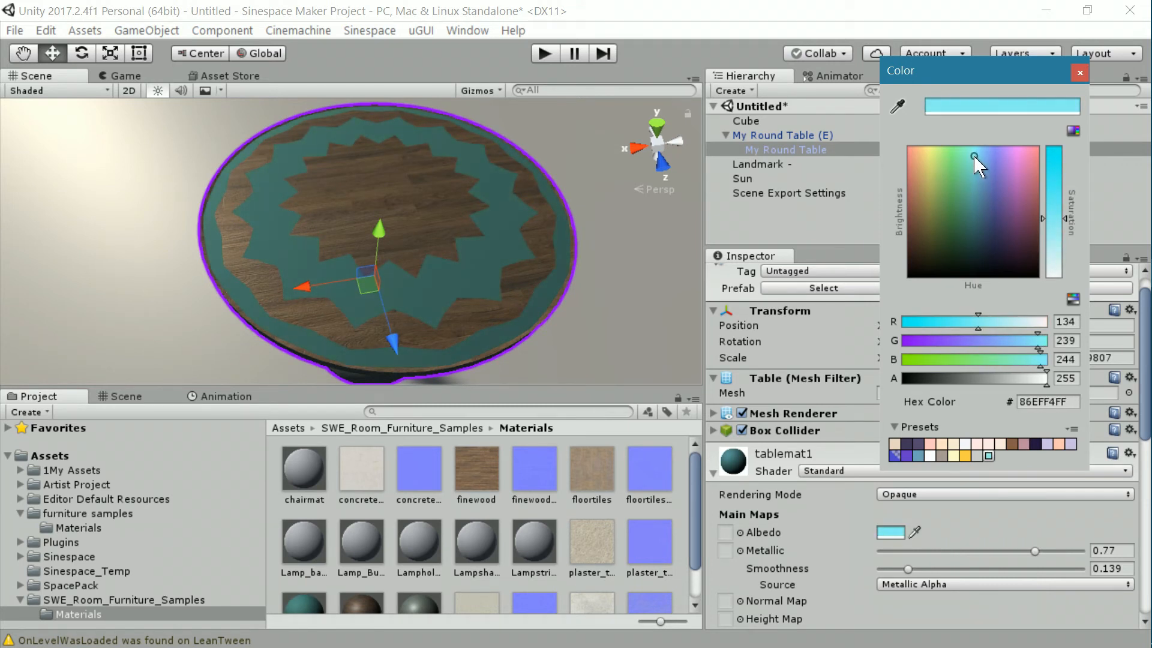
pyautogui.moveTo(973, 155); pyautogui.dragTo(971, 154)
pyautogui.moveTo(1060, 218); pyautogui.dragTo(1060, 255)
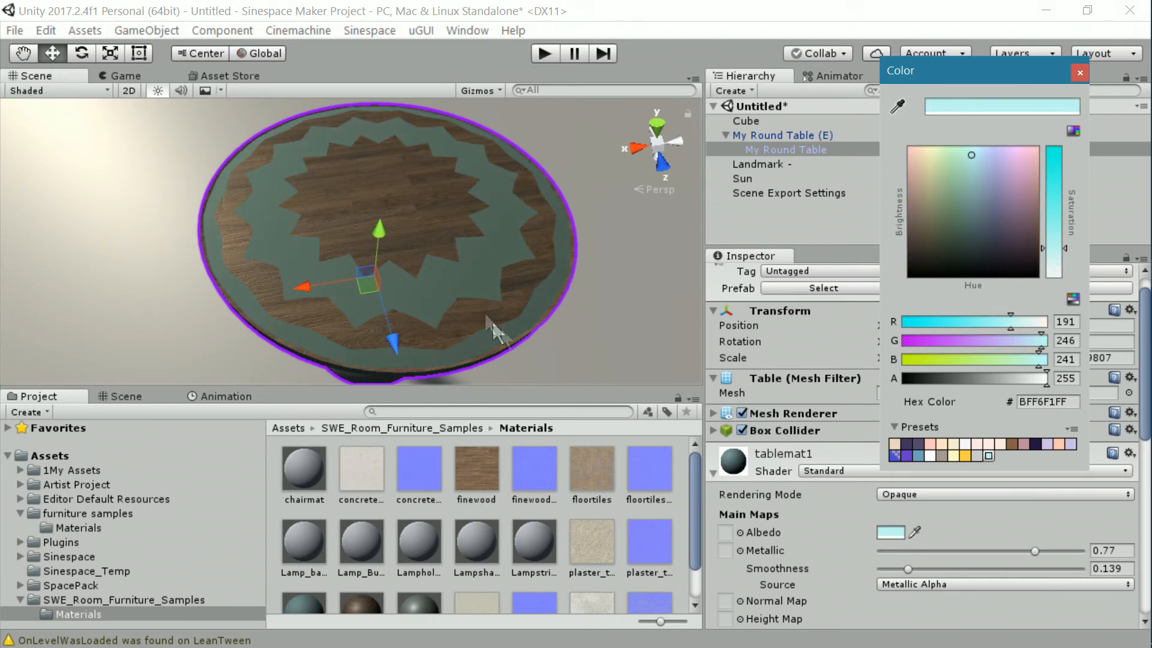
pyautogui.click(565, 343)
pyautogui.keyDown('alt'); pyautogui.moveTo(526, 324); pyautogui.dragTo(473, 262); pyautogui.keyUp('alt')
pyautogui.moveTo(475, 262); pyautogui.dragTo(474, 213, button='middle')
pyautogui.scroll(-10, 478, 284)
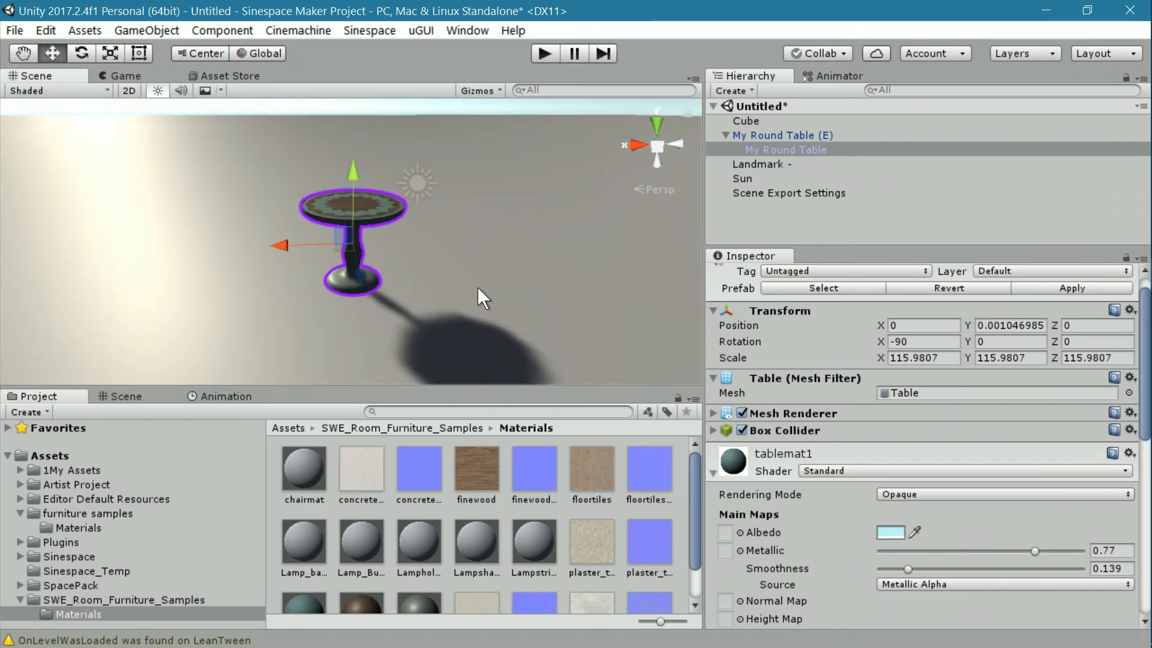
pyautogui.moveTo(251, 336); pyautogui.dragTo(357, 335, button='right')
pyautogui.moveTo(273, 318); pyautogui.dragTo(567, 306, button='middle')
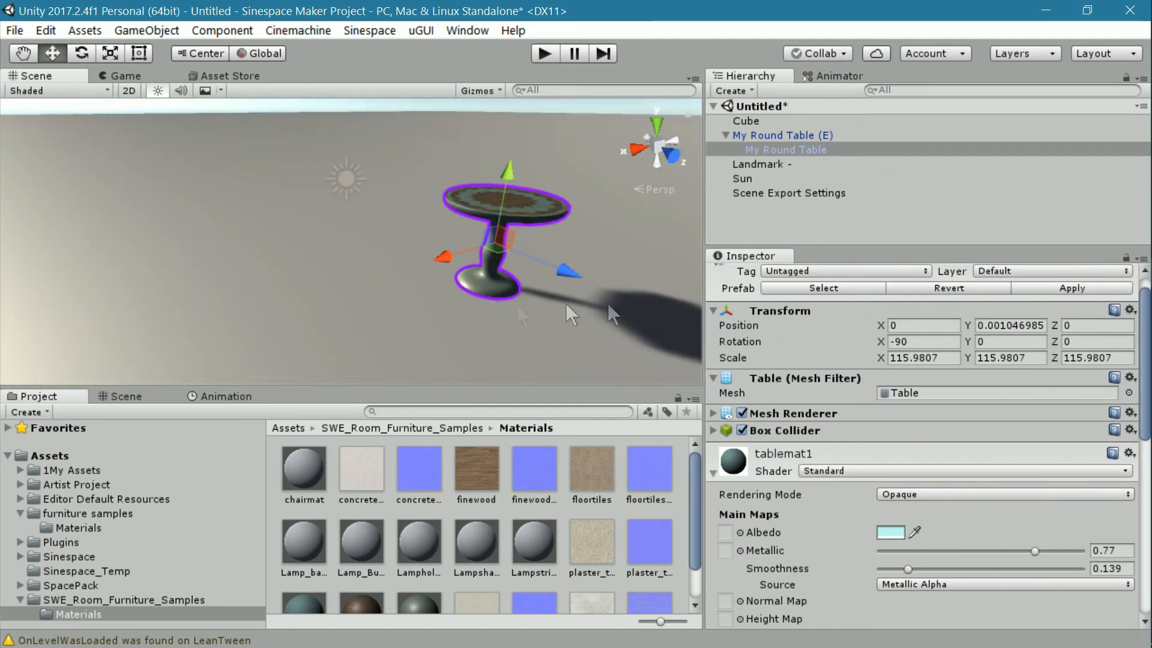
# - Check My Round Table's status on the Curator page in Firefox, switch to the Sinespace client and open the inventory
pyautogui.moveTo(1148, 324)
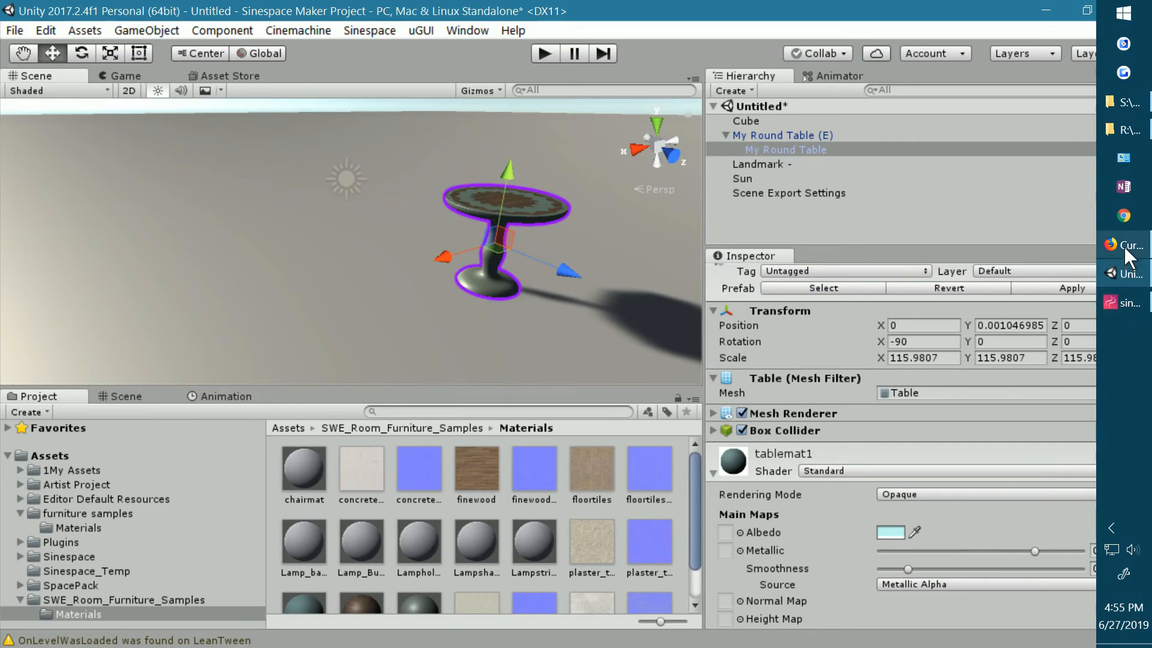
pyautogui.click(1122, 245)
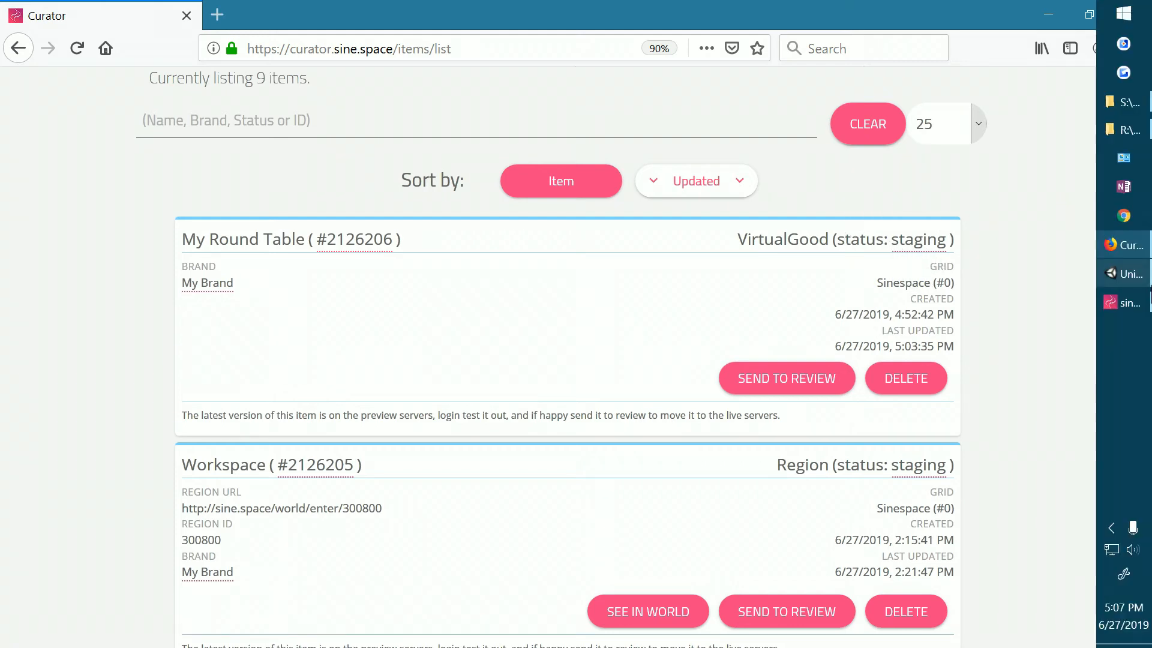
pyautogui.click(1125, 304)
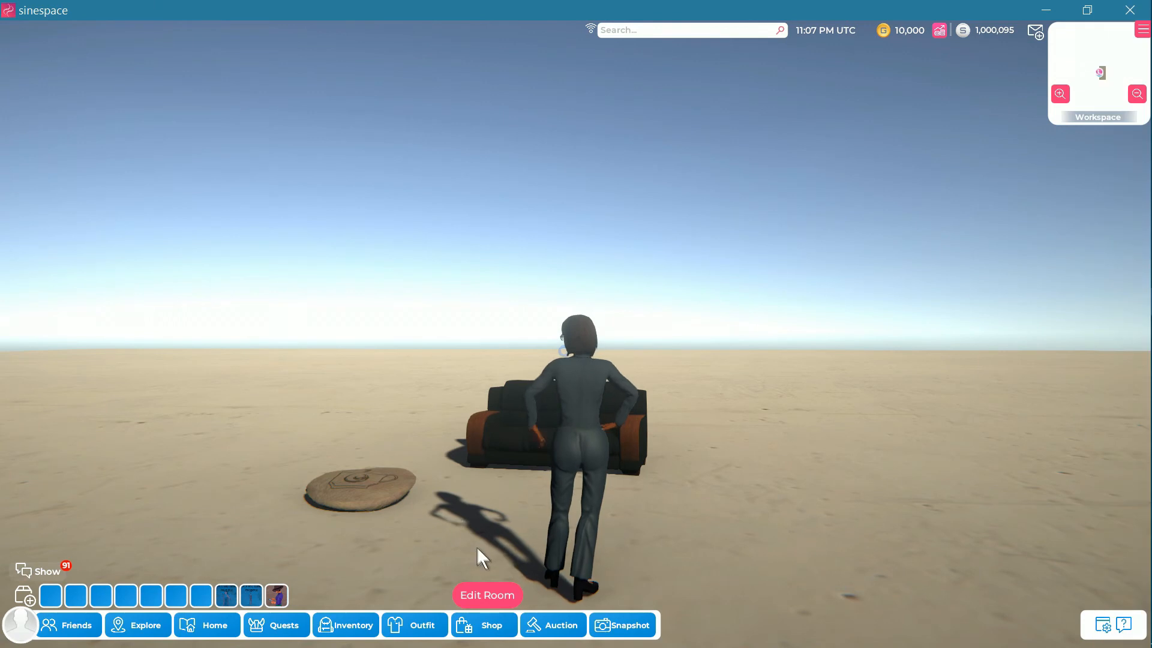
pyautogui.click(352, 630)
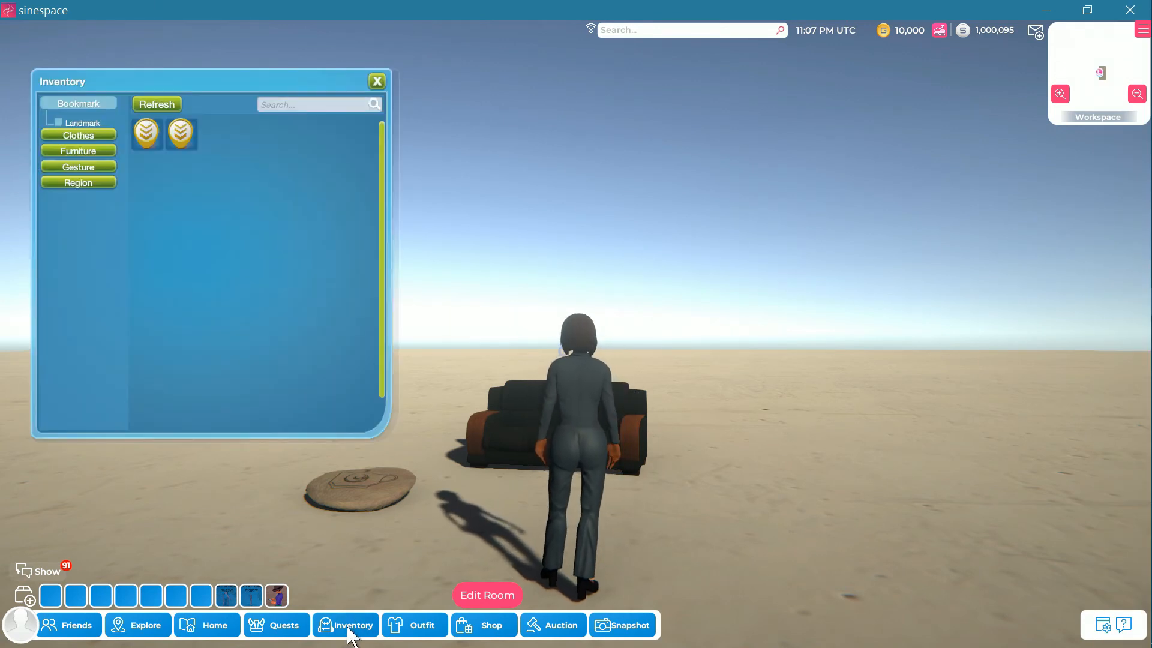
# - Filter the furniture inventory to tables and refresh it to load the newly uploaded items
pyautogui.click(83, 152)
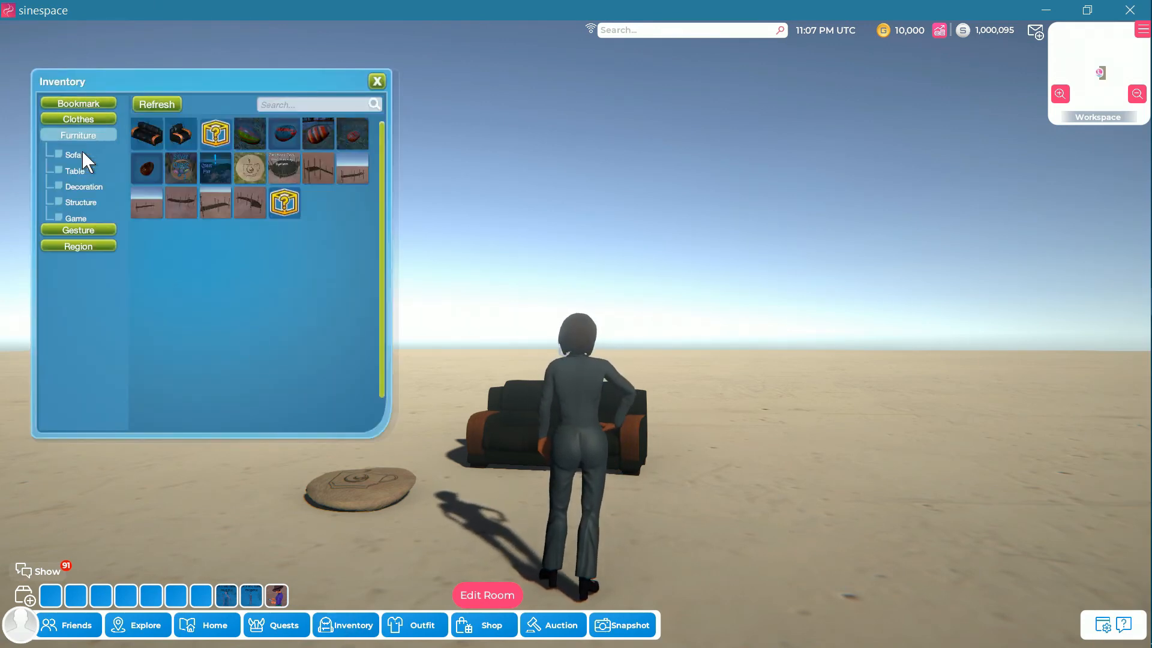
pyautogui.click(59, 171)
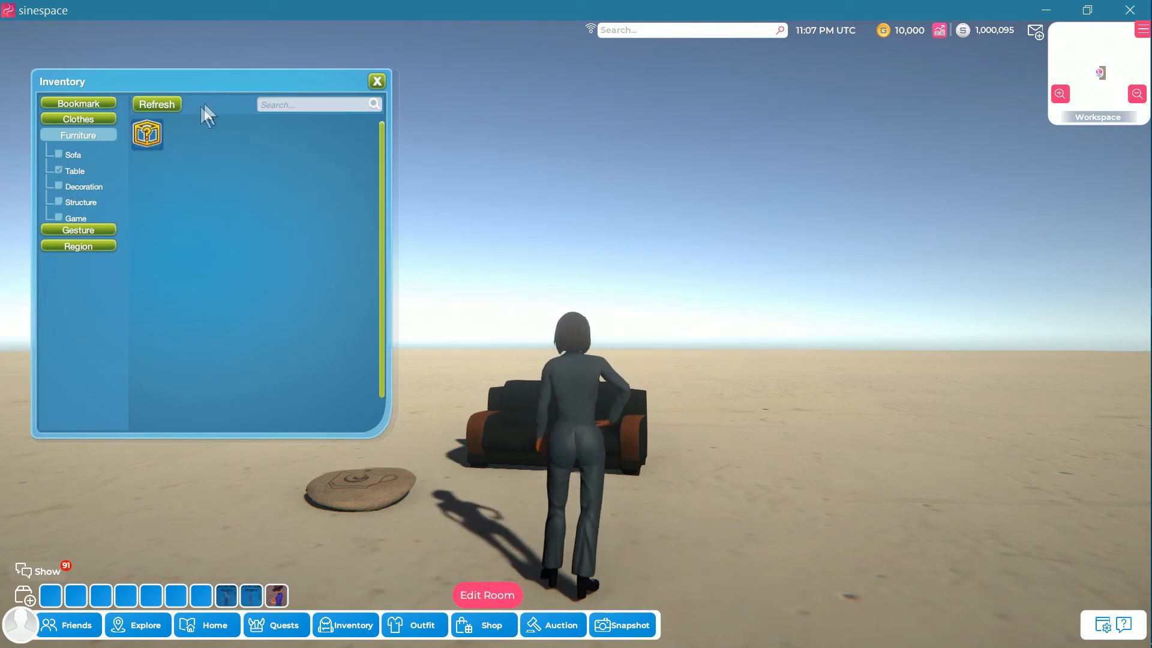
pyautogui.click(177, 108)
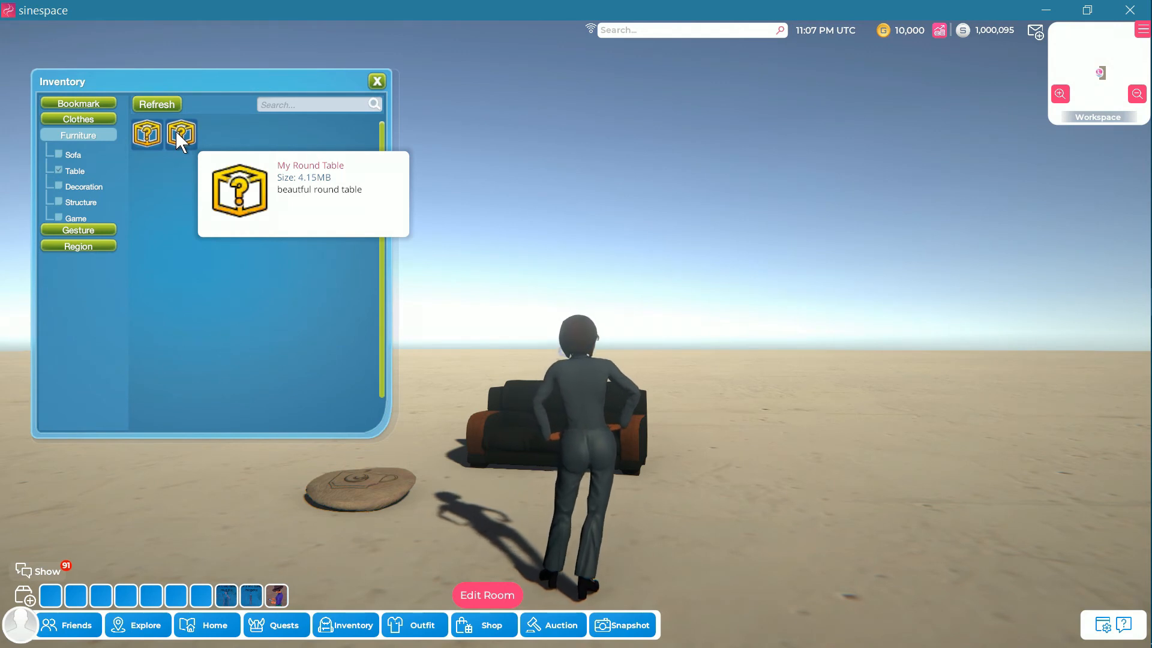
# - Compare the actions offered for the two table items in the inventory, including My Round Table, and close the inventory
pyautogui.click(179, 141)
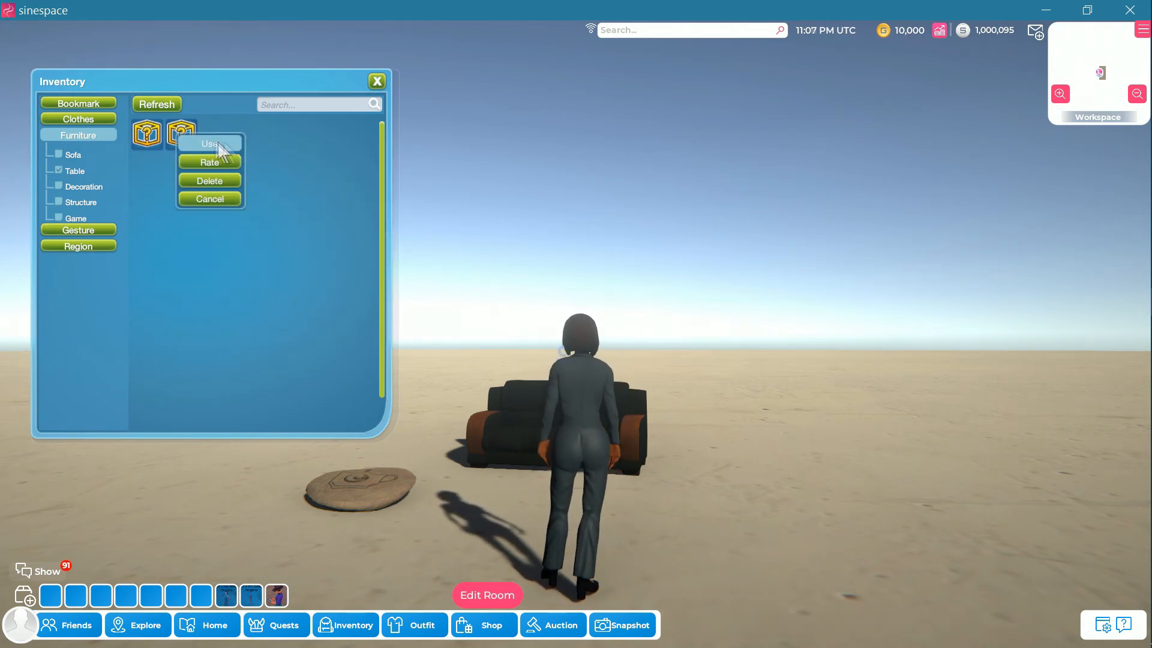
pyautogui.click(151, 134)
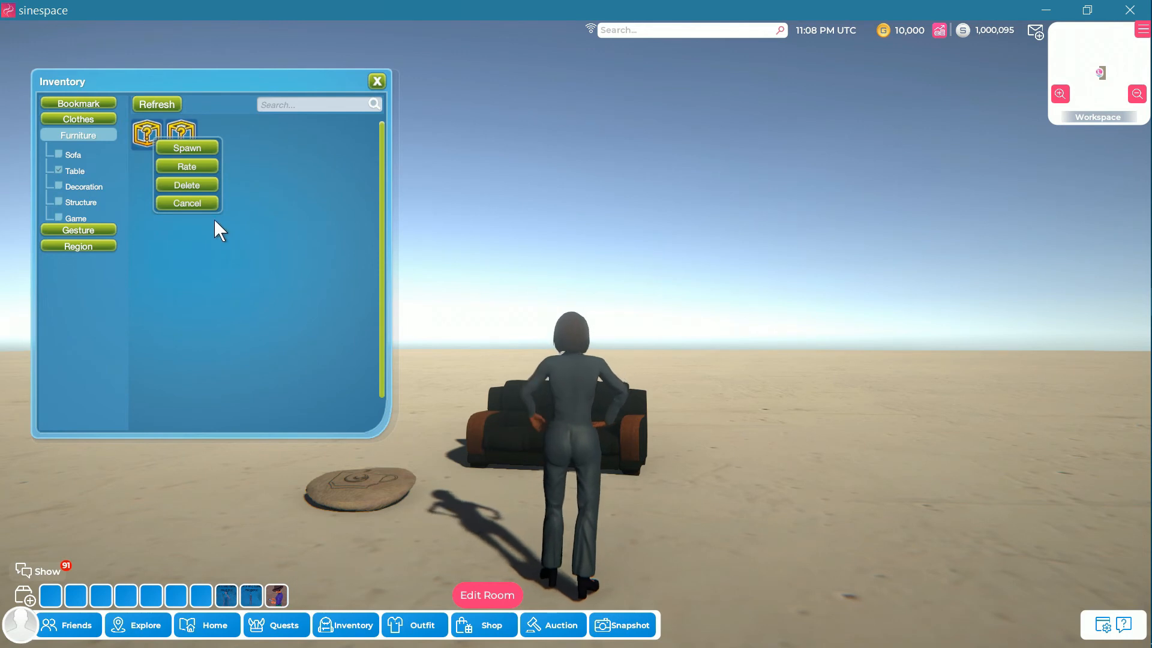
pyautogui.click(198, 203)
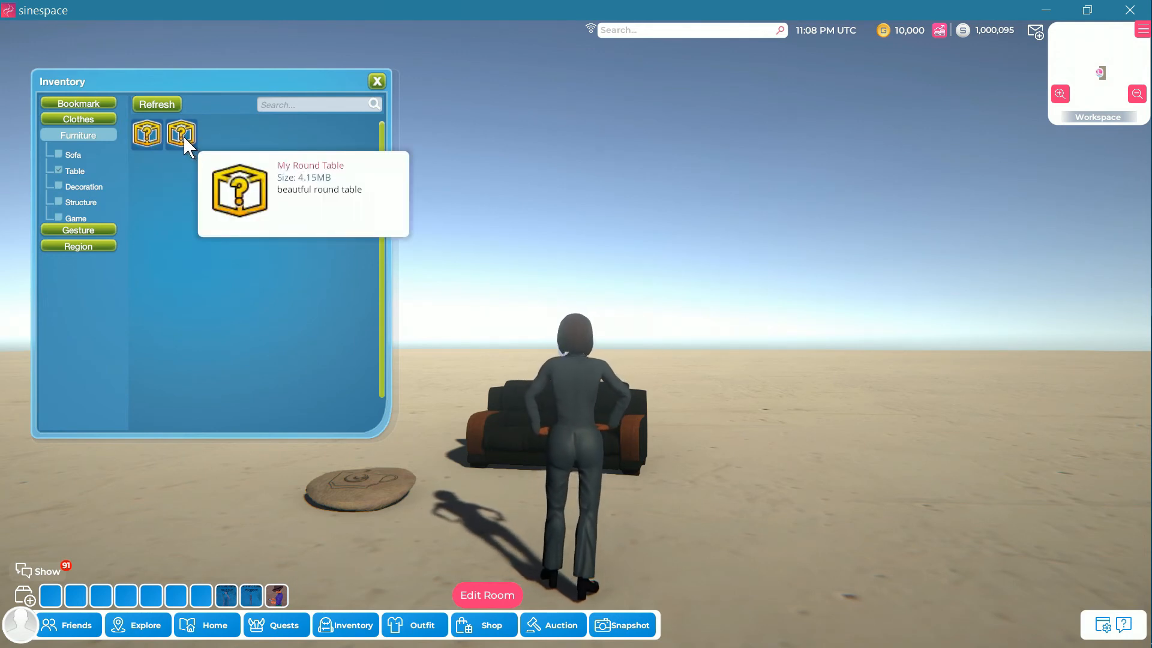
pyautogui.click(183, 136)
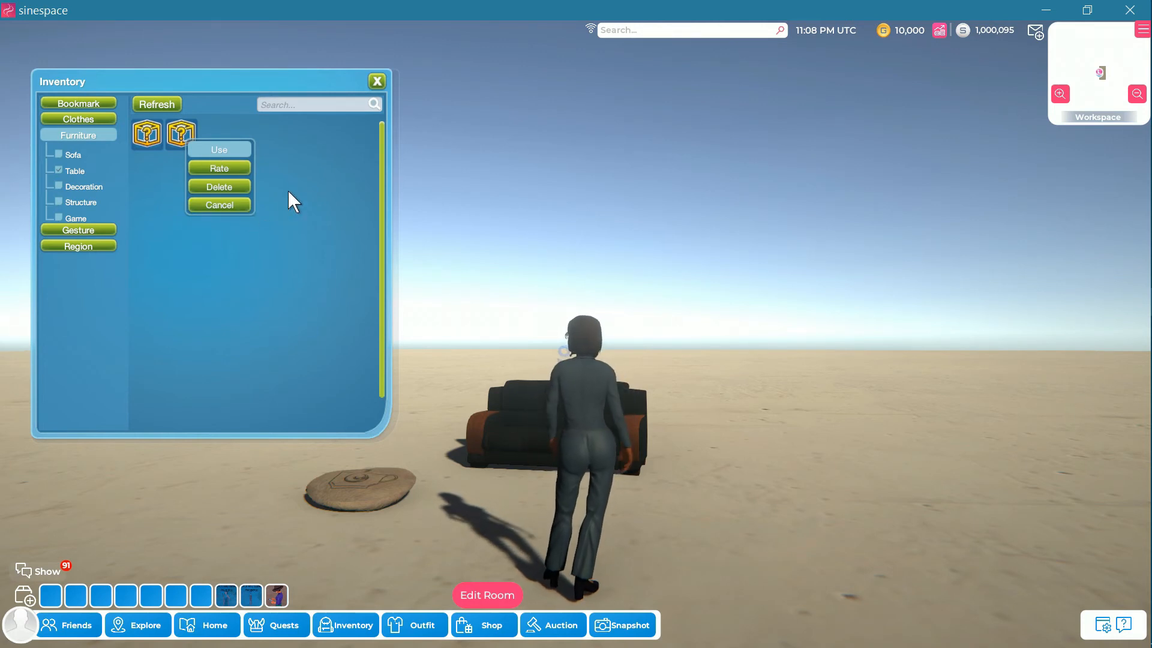
pyautogui.click(377, 81)
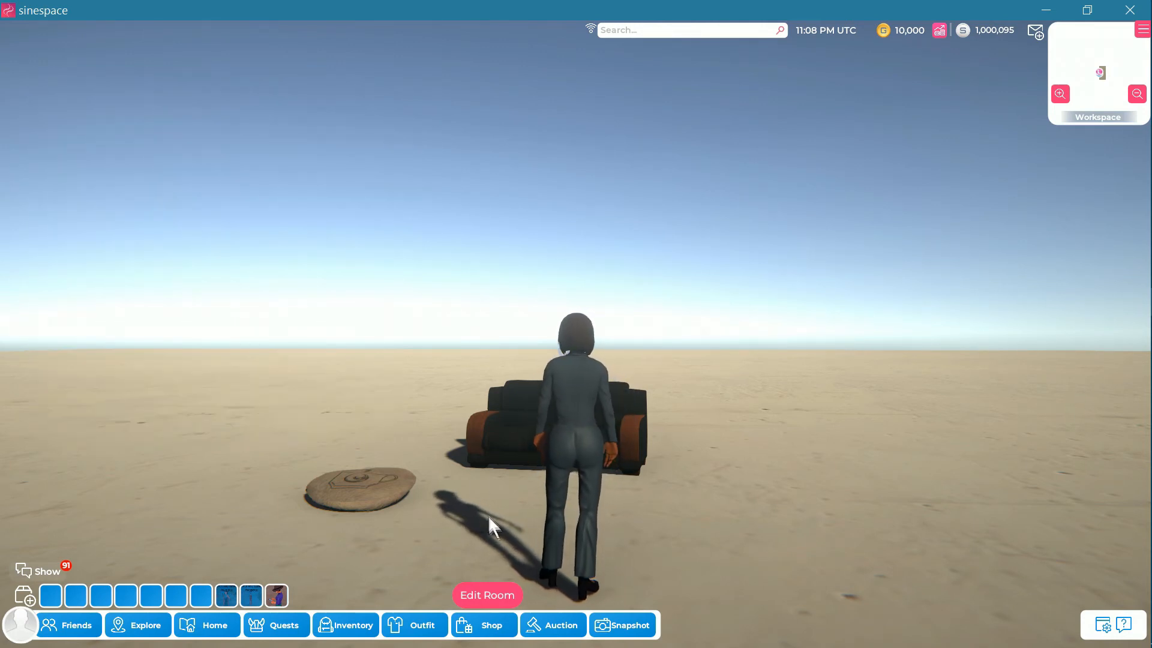
# - Walk the avatar to open ground, enter room editing and filter the furniture inventory to tables
pyautogui.press('Right')
pyautogui.press('Up')
pyautogui.press('Up')
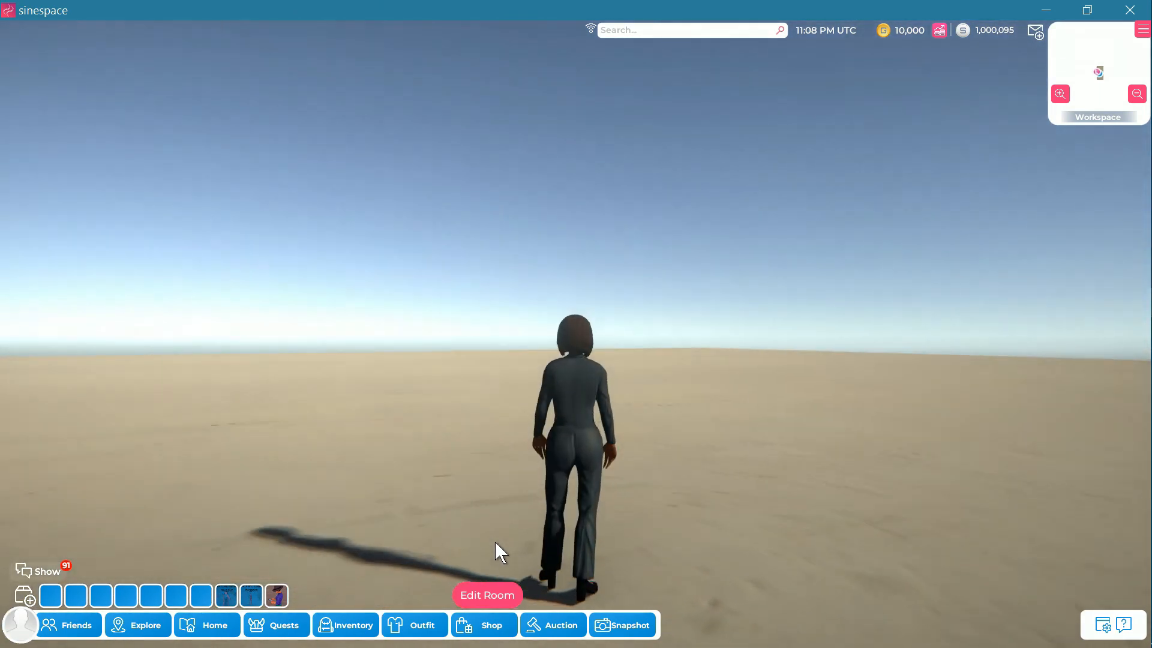
pyautogui.click(484, 594)
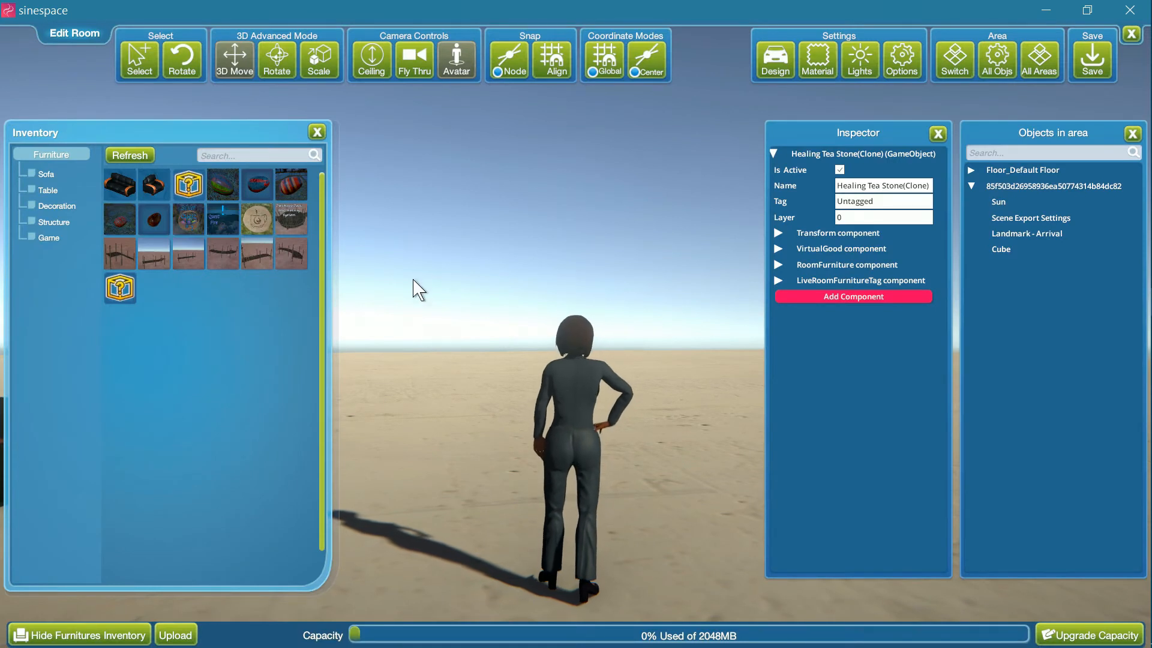
pyautogui.click(42, 188)
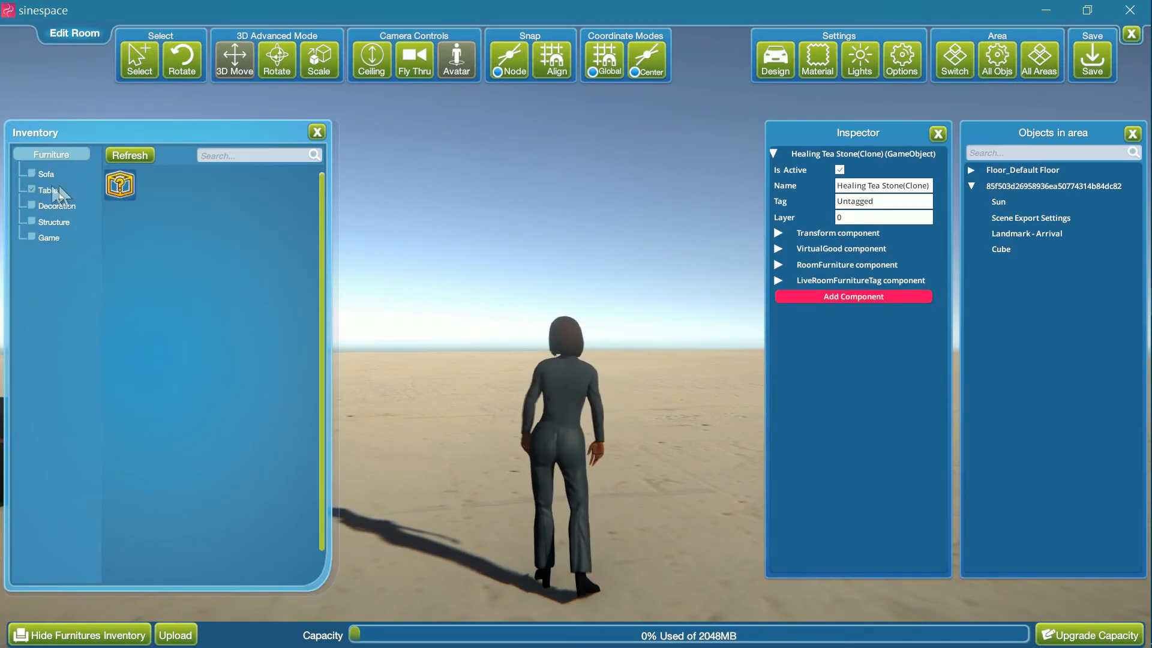
# - Place the round table on the ground beside the avatar, save the floorplan and leave room editing
pyautogui.click(119, 184)
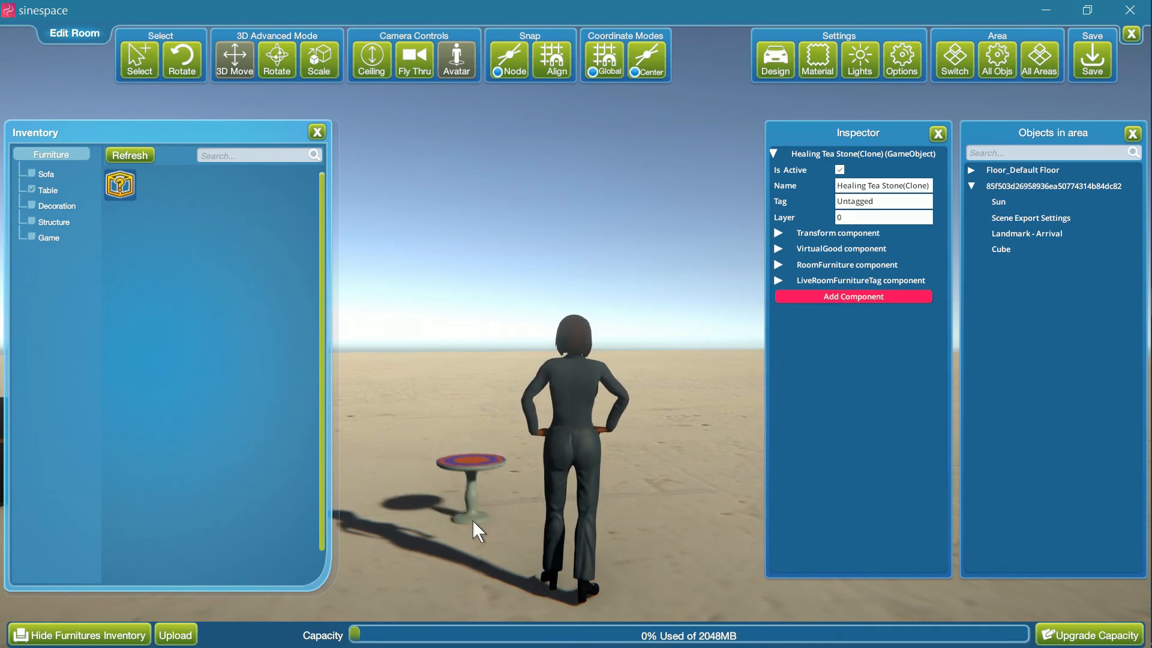
pyautogui.click(508, 542)
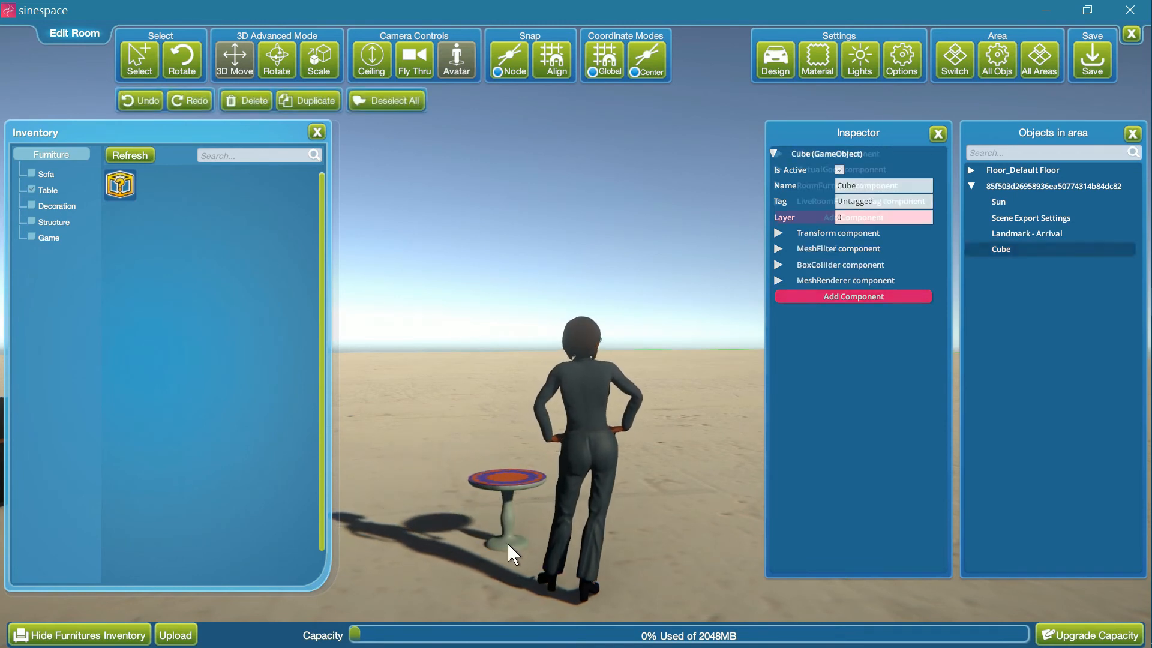
pyautogui.click(1092, 58)
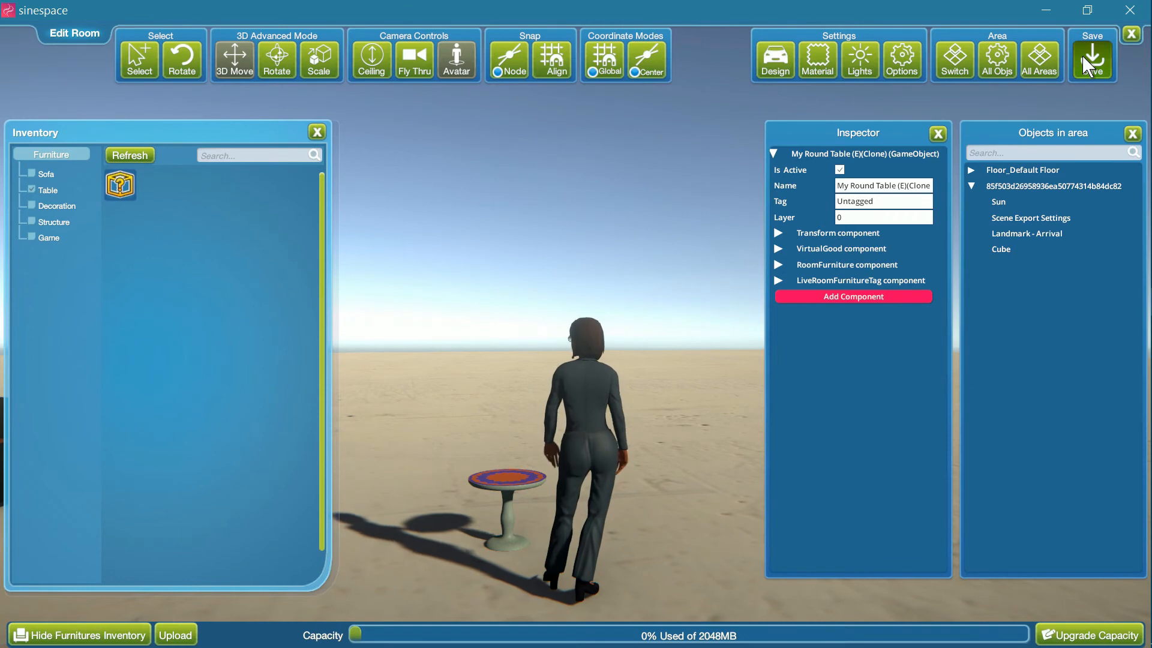
pyautogui.click(1131, 36)
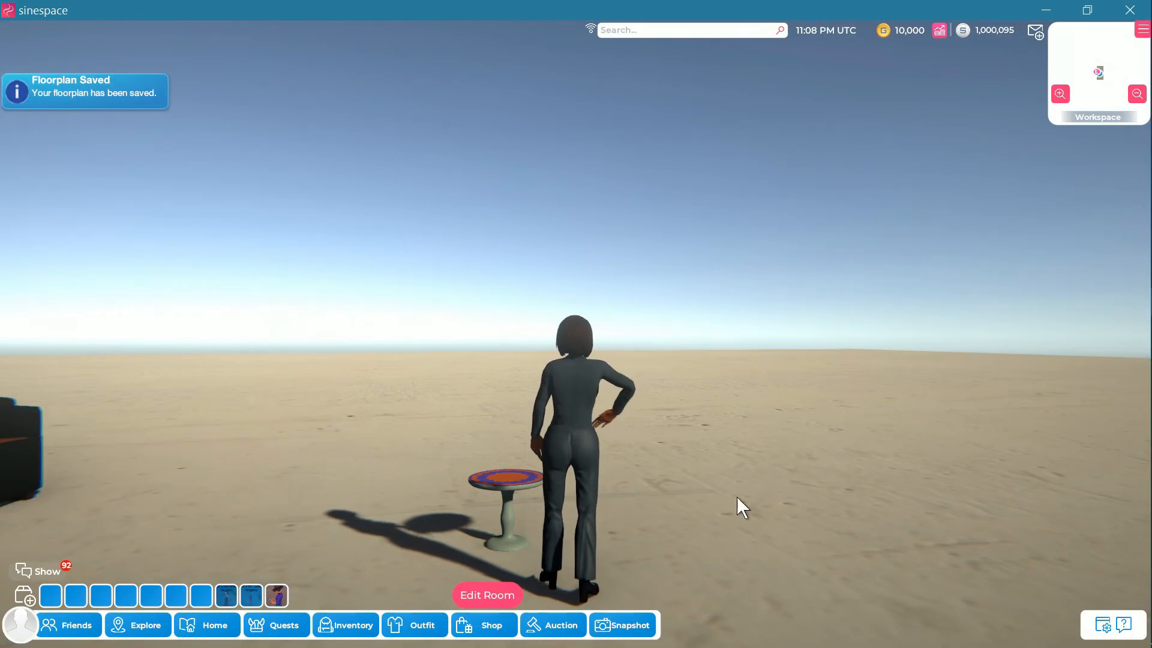
# - Turn the avatar to view the placed round table from different directions
pyautogui.press('Left')
pyautogui.press('Left')
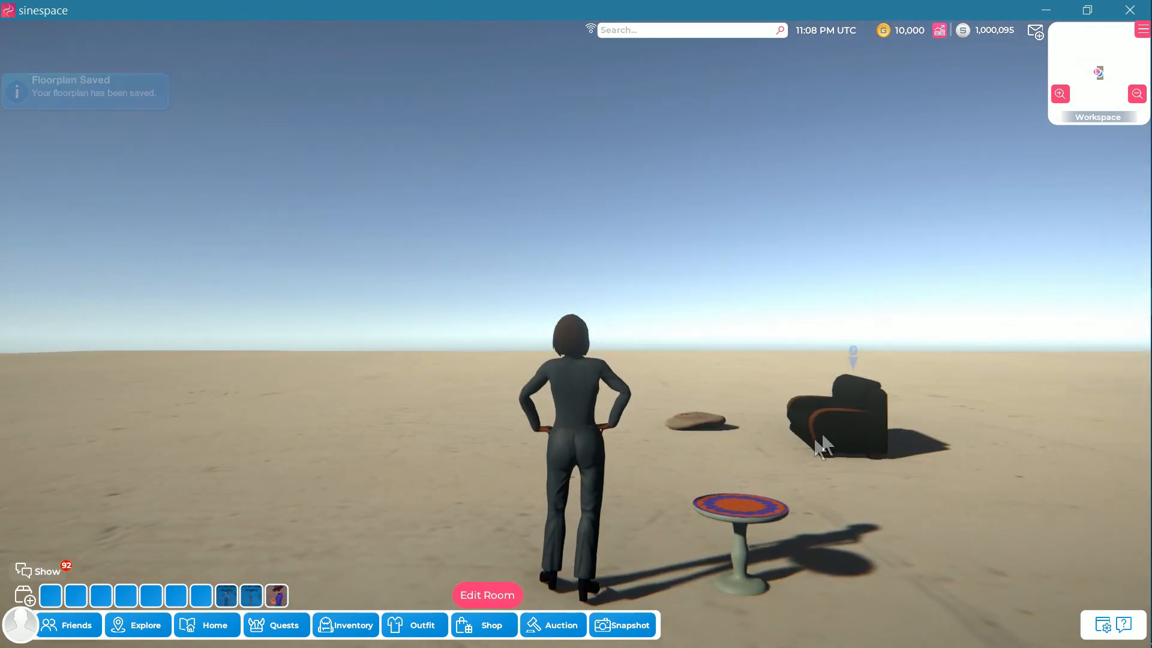
pyautogui.press('Right')
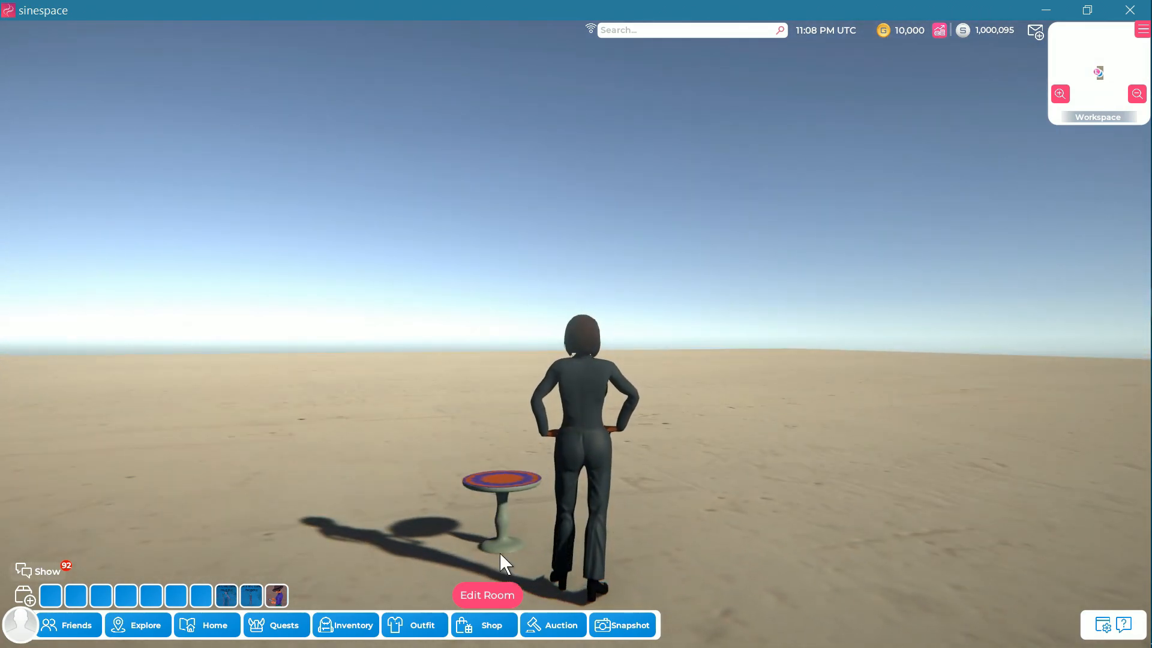
pyautogui.press('Left')
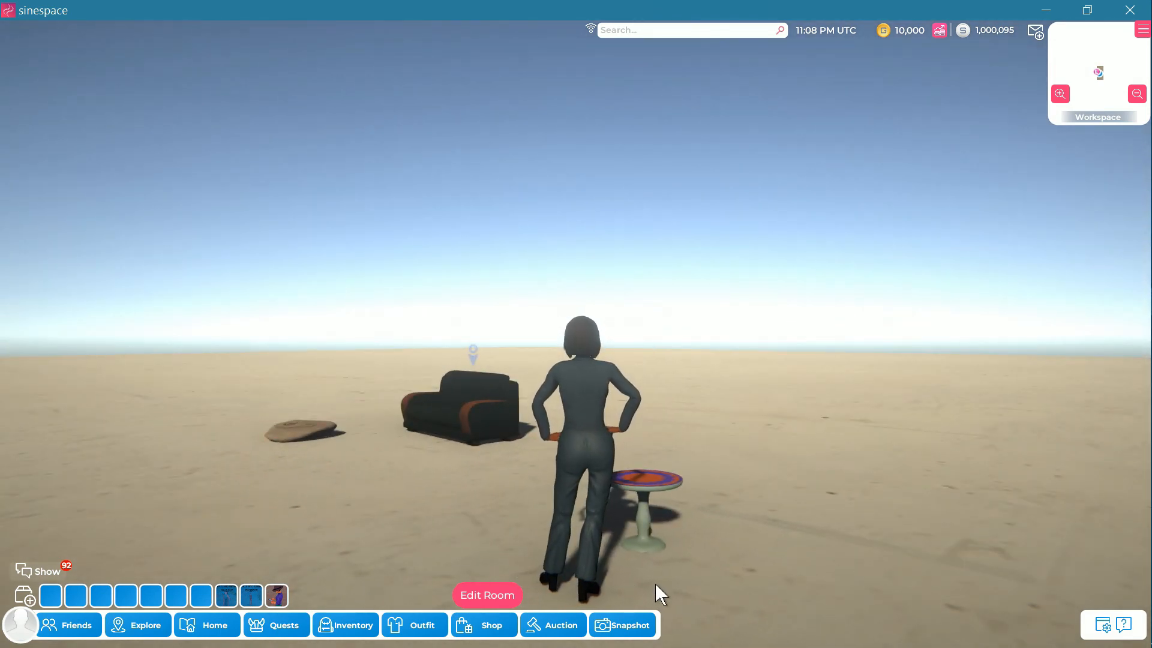
# - Switch to Unity, select My Round Table (E) and set its Virtual Good type to Generic
pyautogui.moveTo(1150, 305)
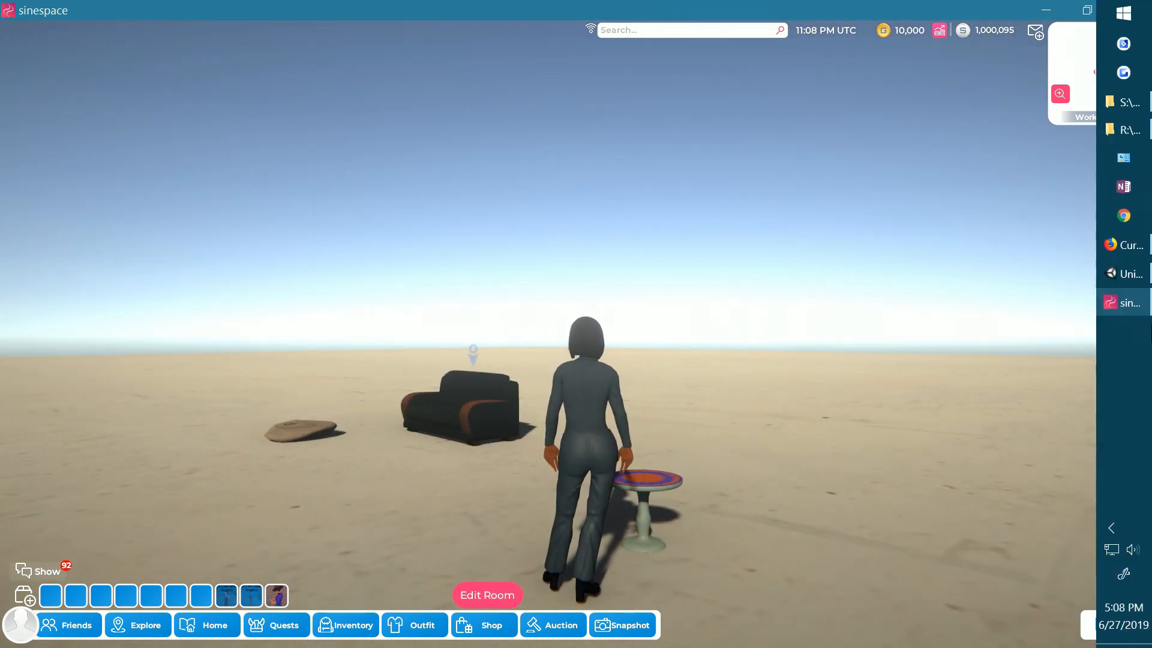
pyautogui.click(1145, 281)
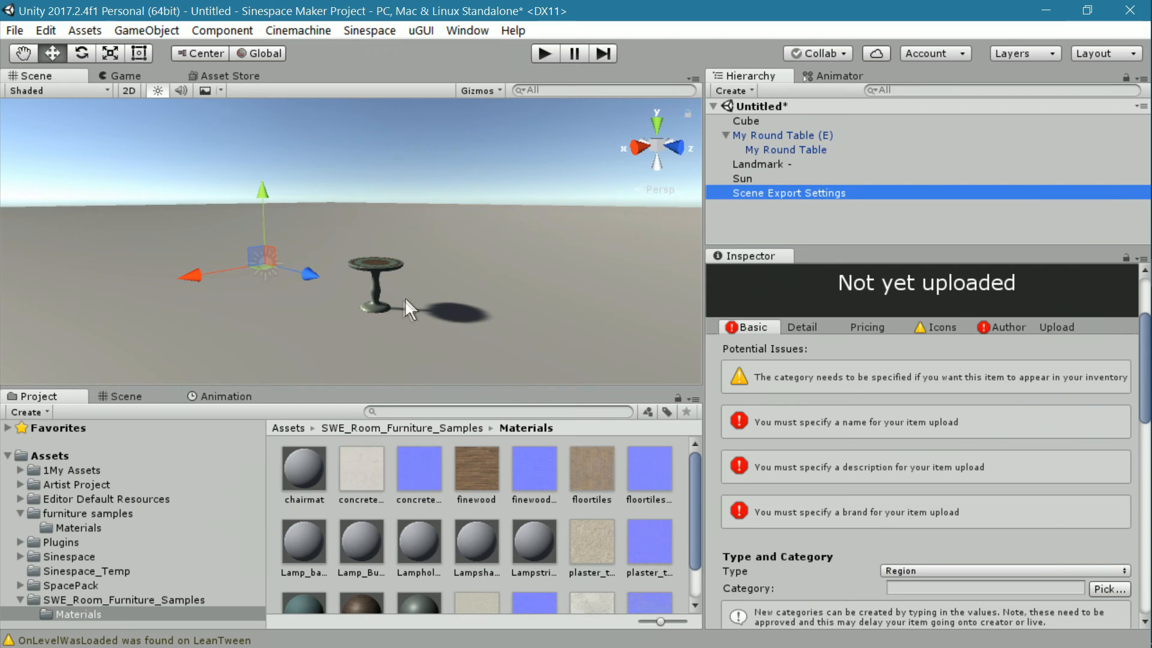
pyautogui.click(377, 306)
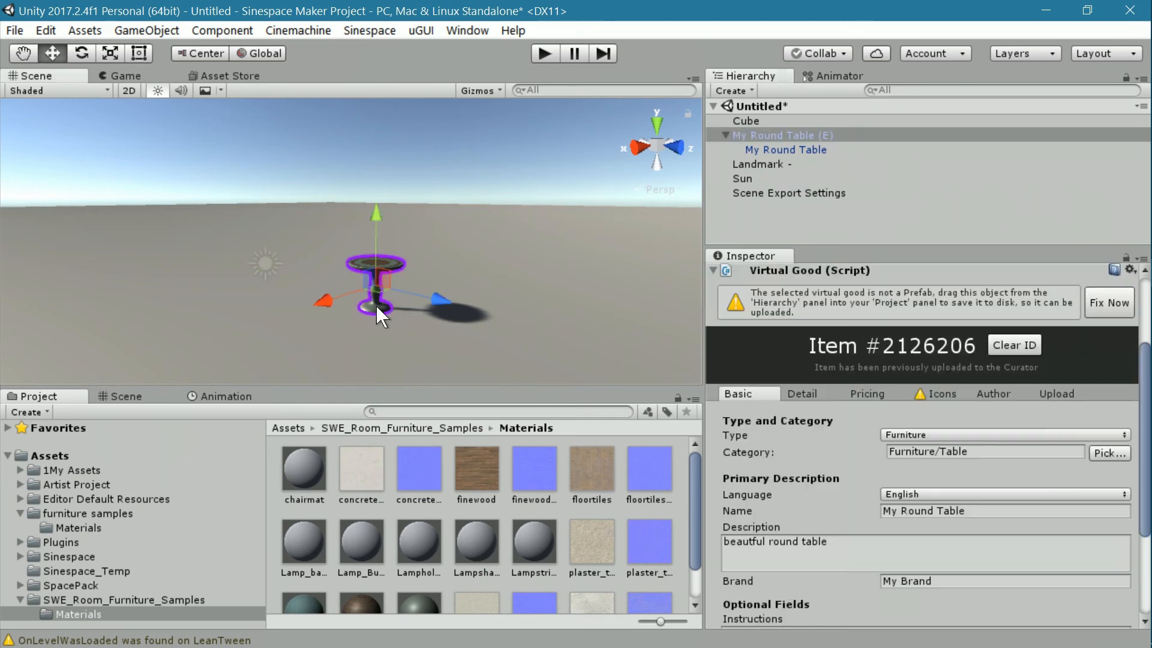
pyautogui.click(792, 133)
pyautogui.scroll(-3, 863, 412)
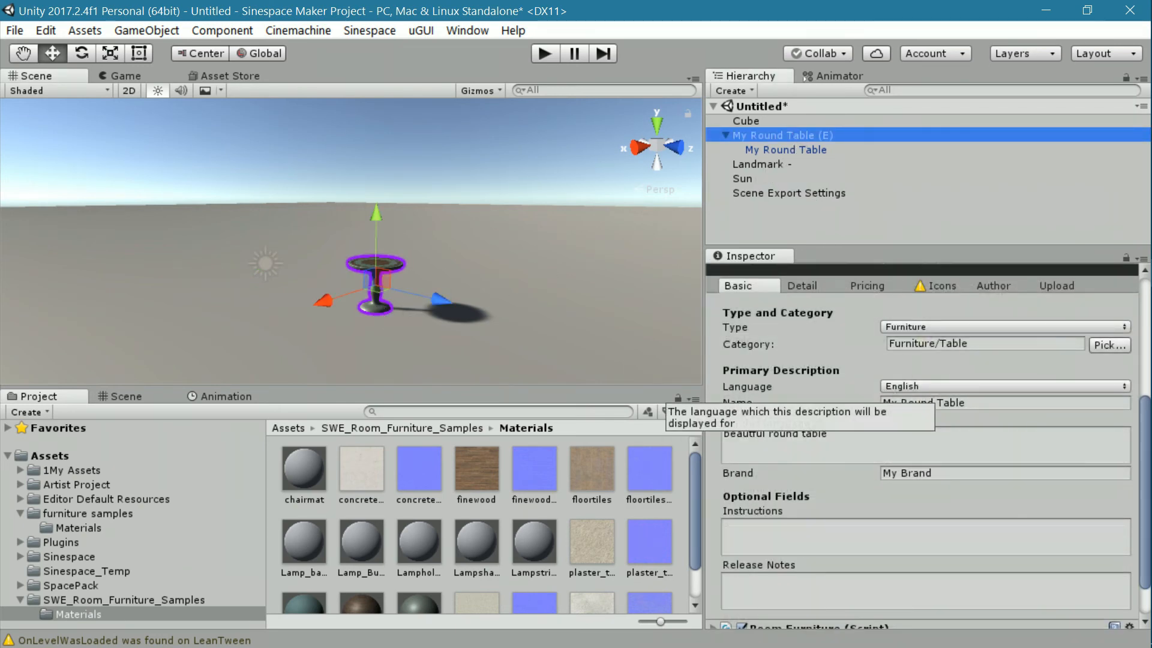
pyautogui.click(903, 328)
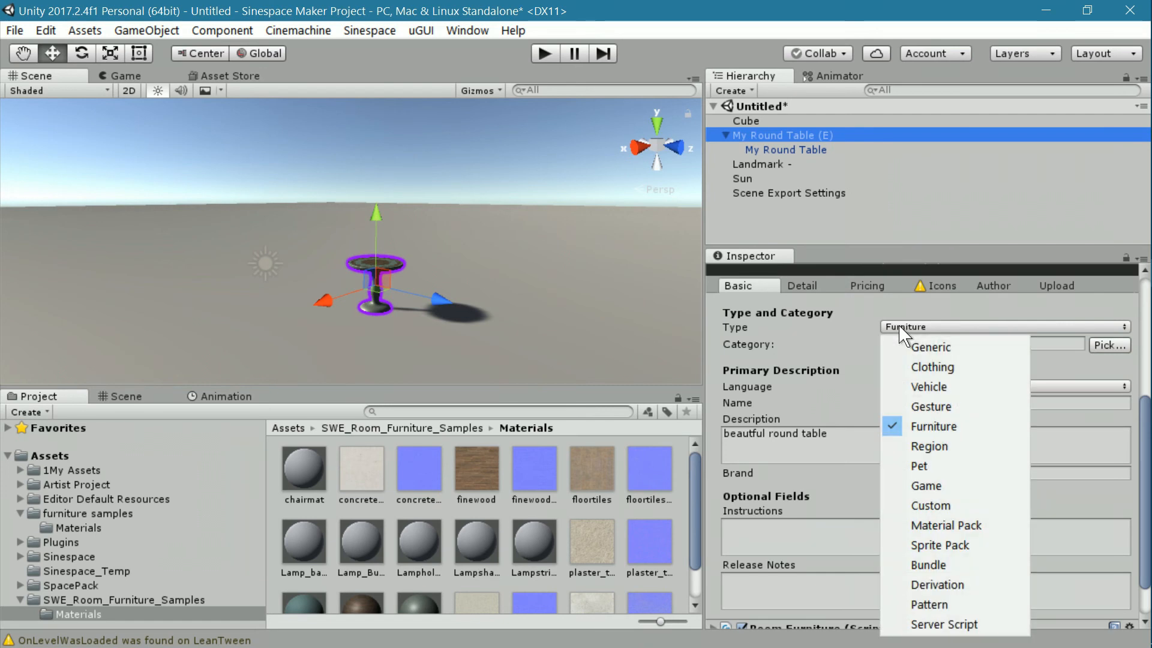
pyautogui.click(911, 345)
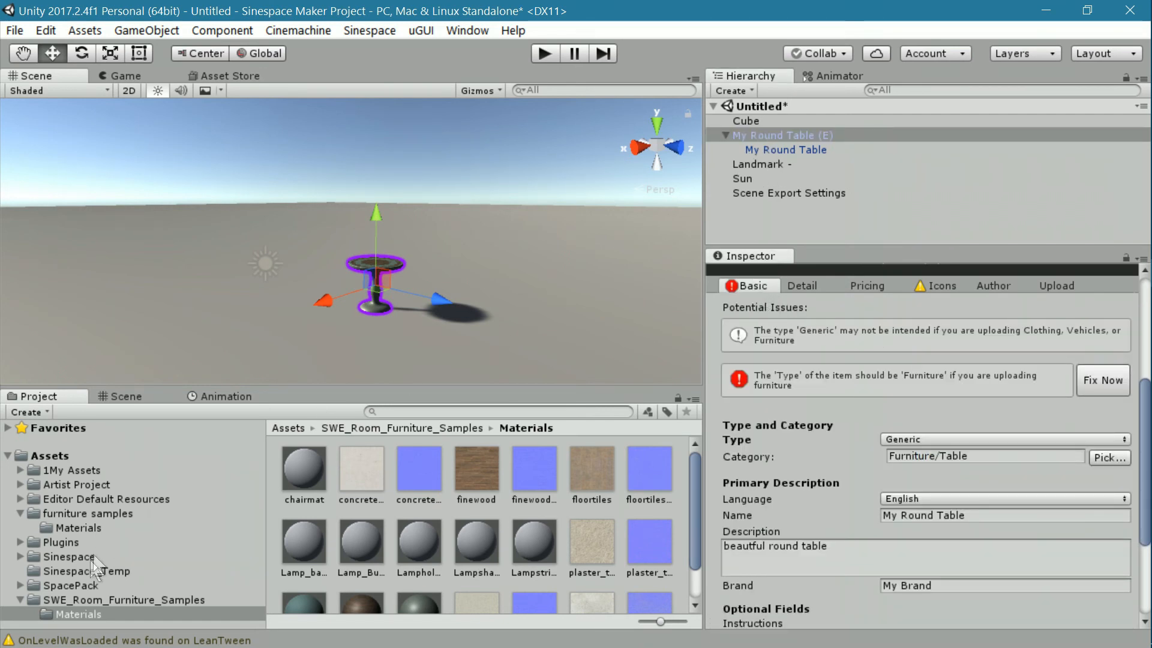
# - Show the SWE_Room_Furniture_Samples folder and review My Round Table (E)'s Virtual Good detail settings and basic potential issues
pyautogui.click(79, 600)
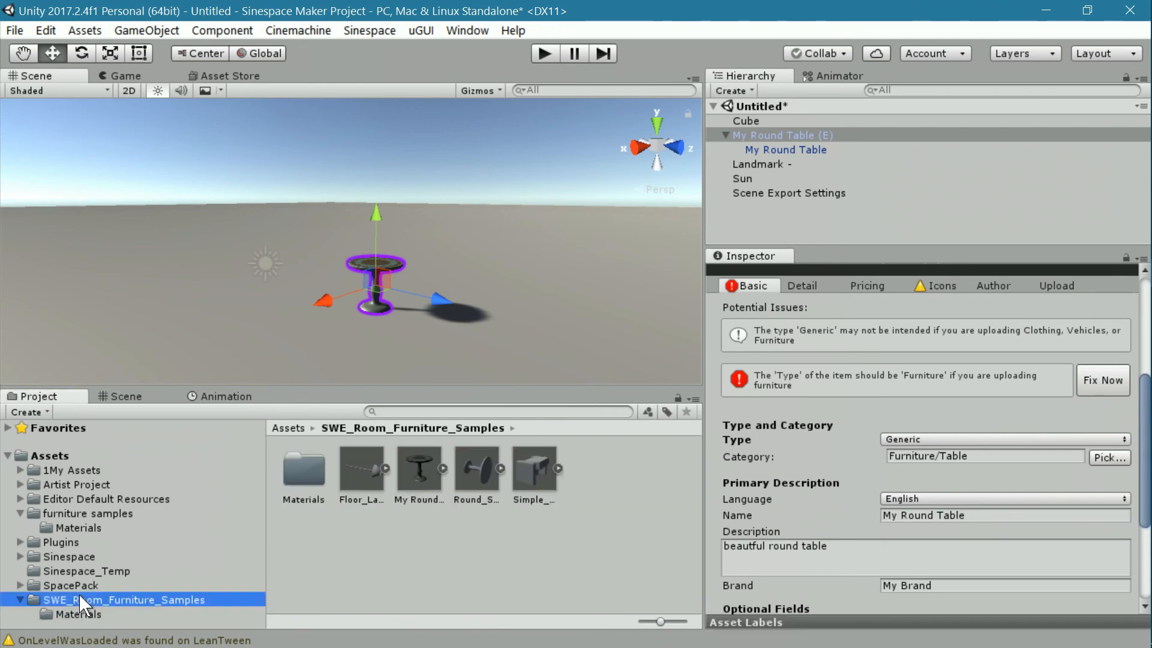
pyautogui.click(768, 129)
pyautogui.scroll(3, 890, 387)
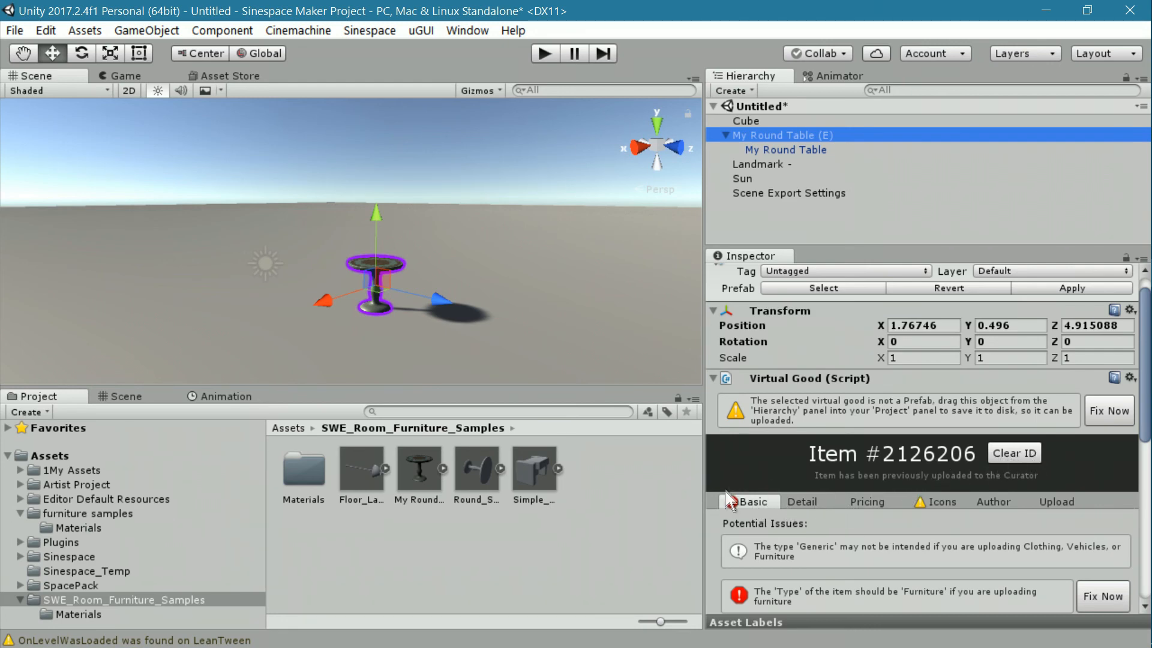
pyautogui.click(793, 504)
pyautogui.scroll(-3, 850, 568)
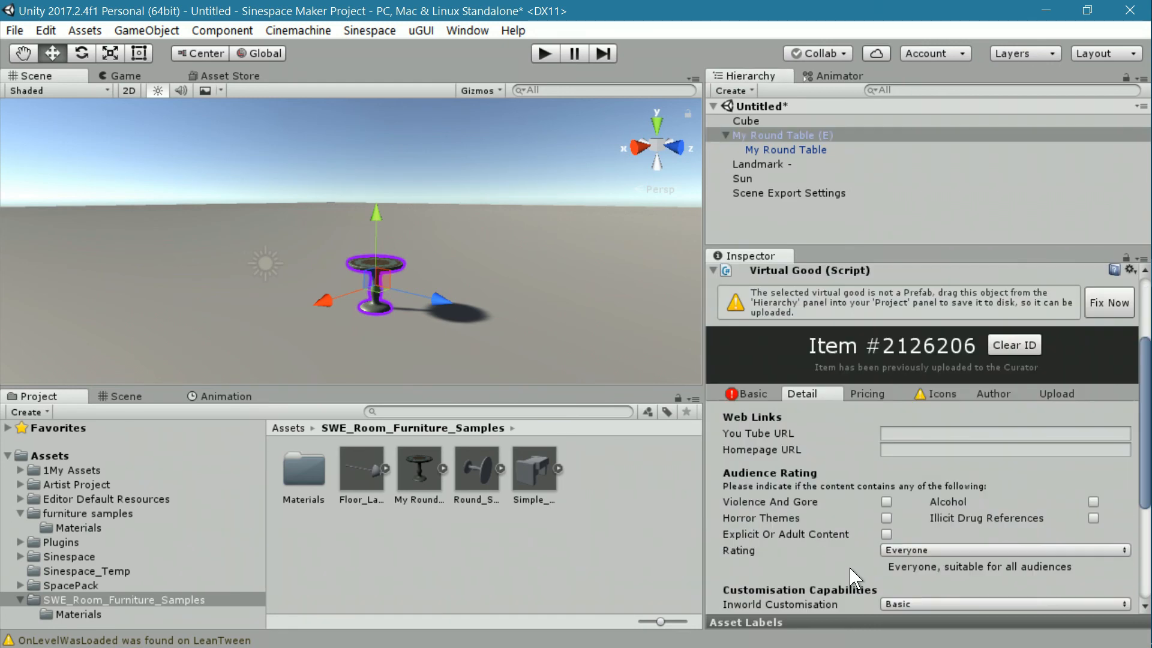
pyautogui.click(757, 395)
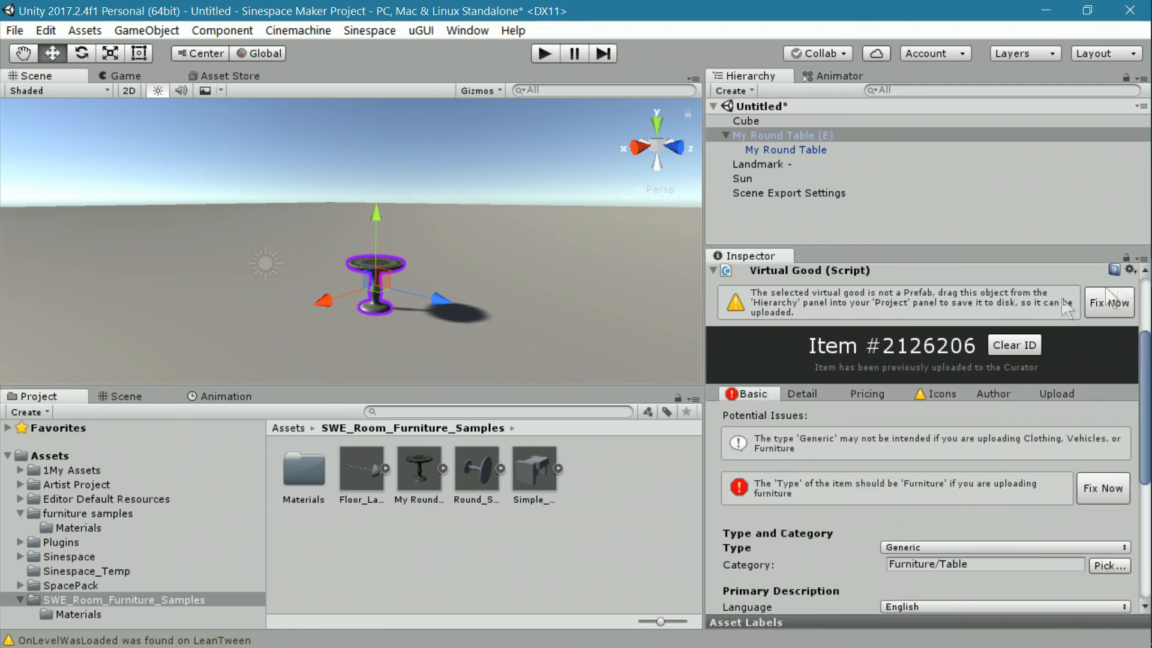
# - Switch to the Sinespace client and turn the avatar and camera to view the round table with the avatar facing forward
pyautogui.moveTo(1146, 294)
pyautogui.click(1109, 303)
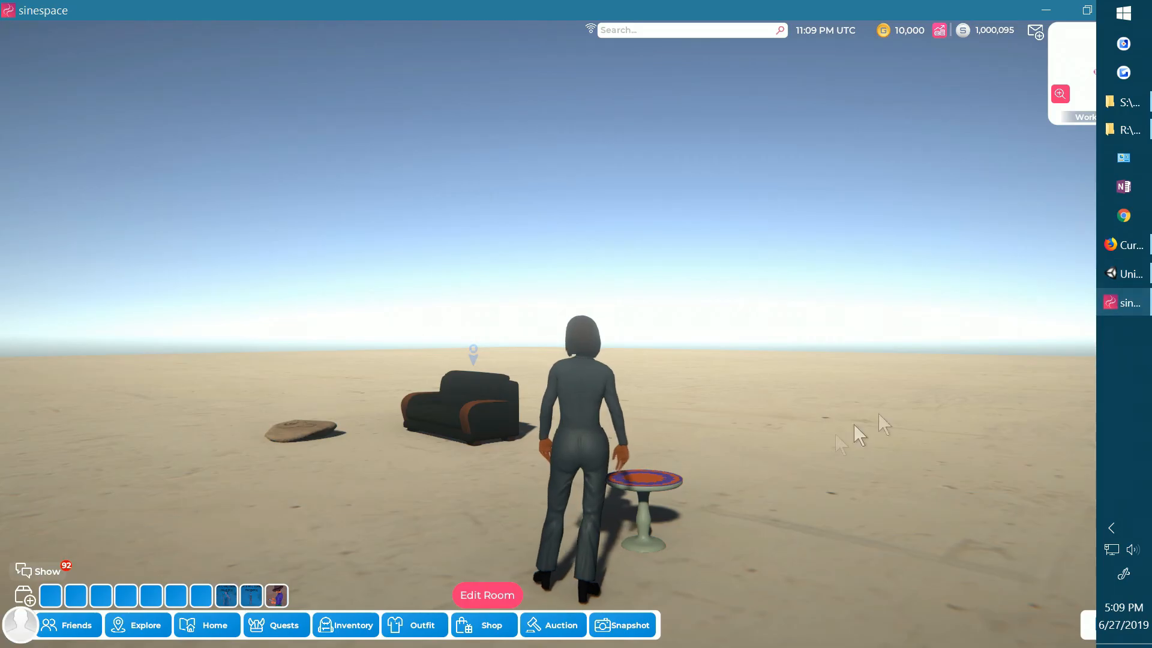
pyautogui.press('Right')
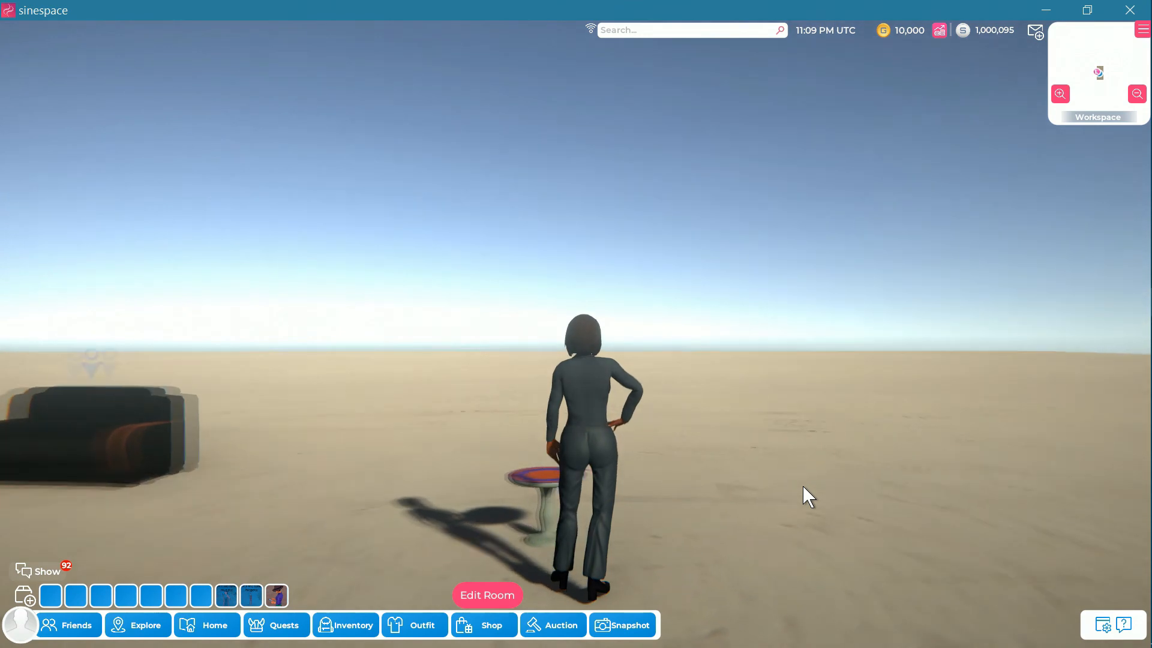
pyautogui.press('Left')
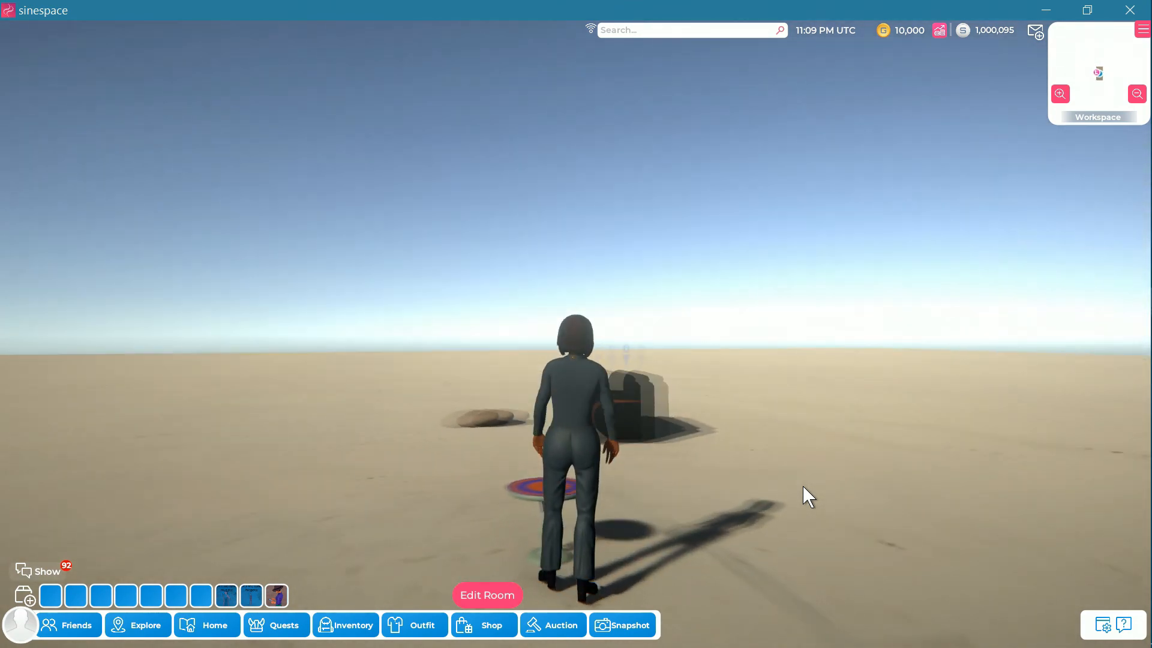
pyautogui.press('Right')
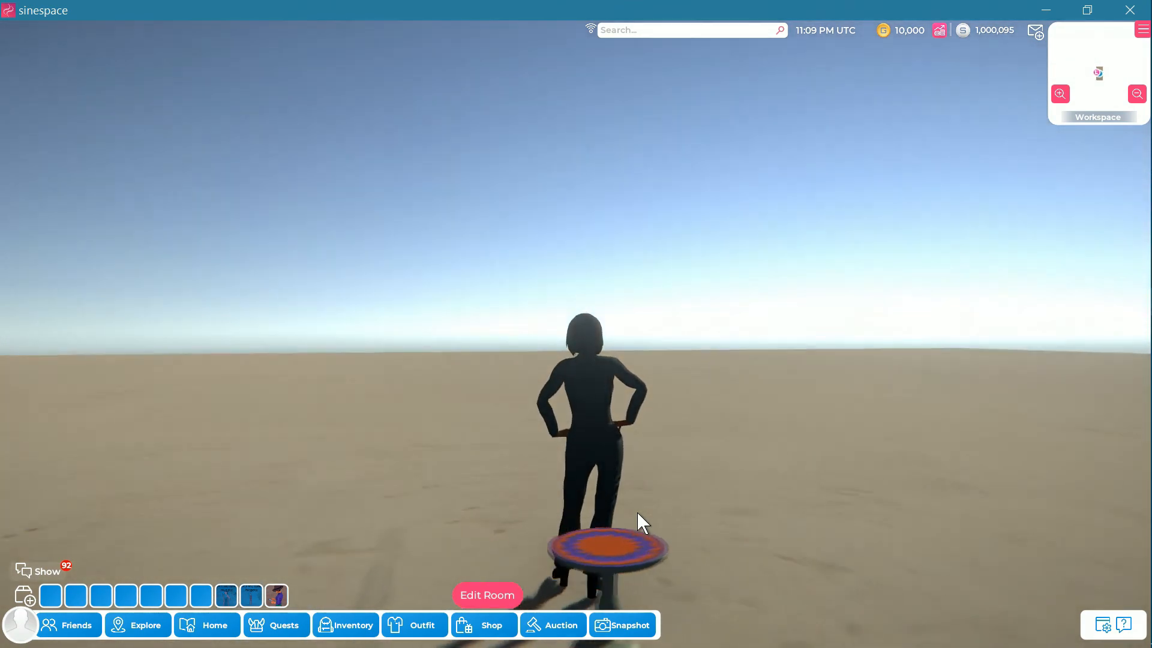
pyautogui.press('Right')
pyautogui.moveTo(693, 529); pyautogui.dragTo(874, 534, button='right')
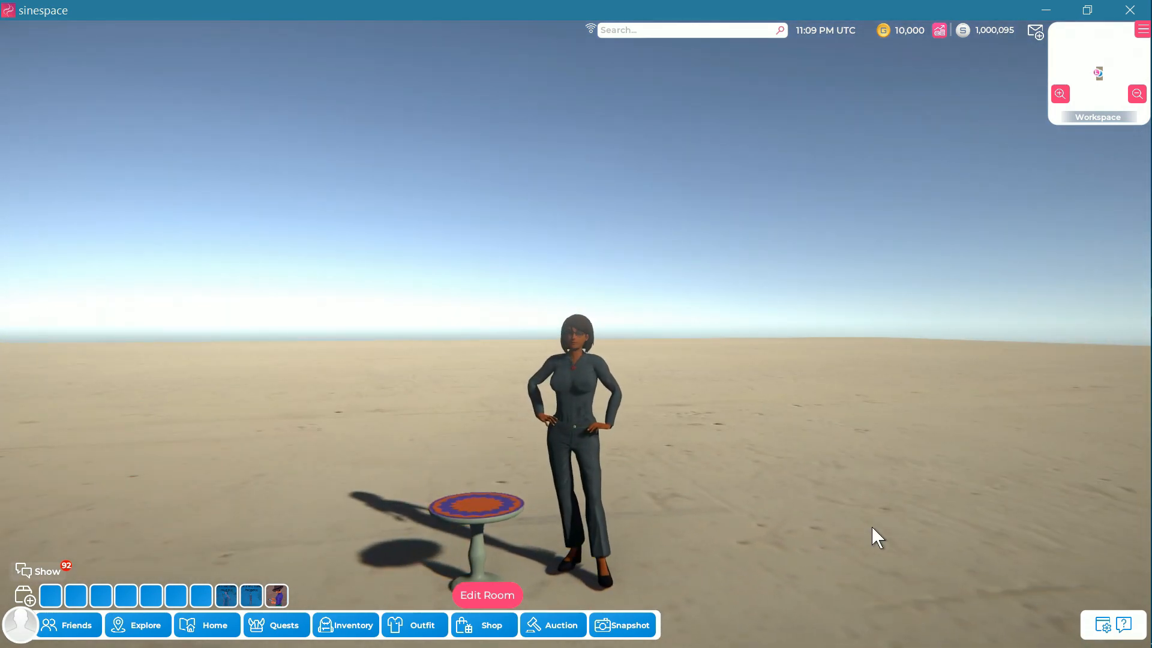